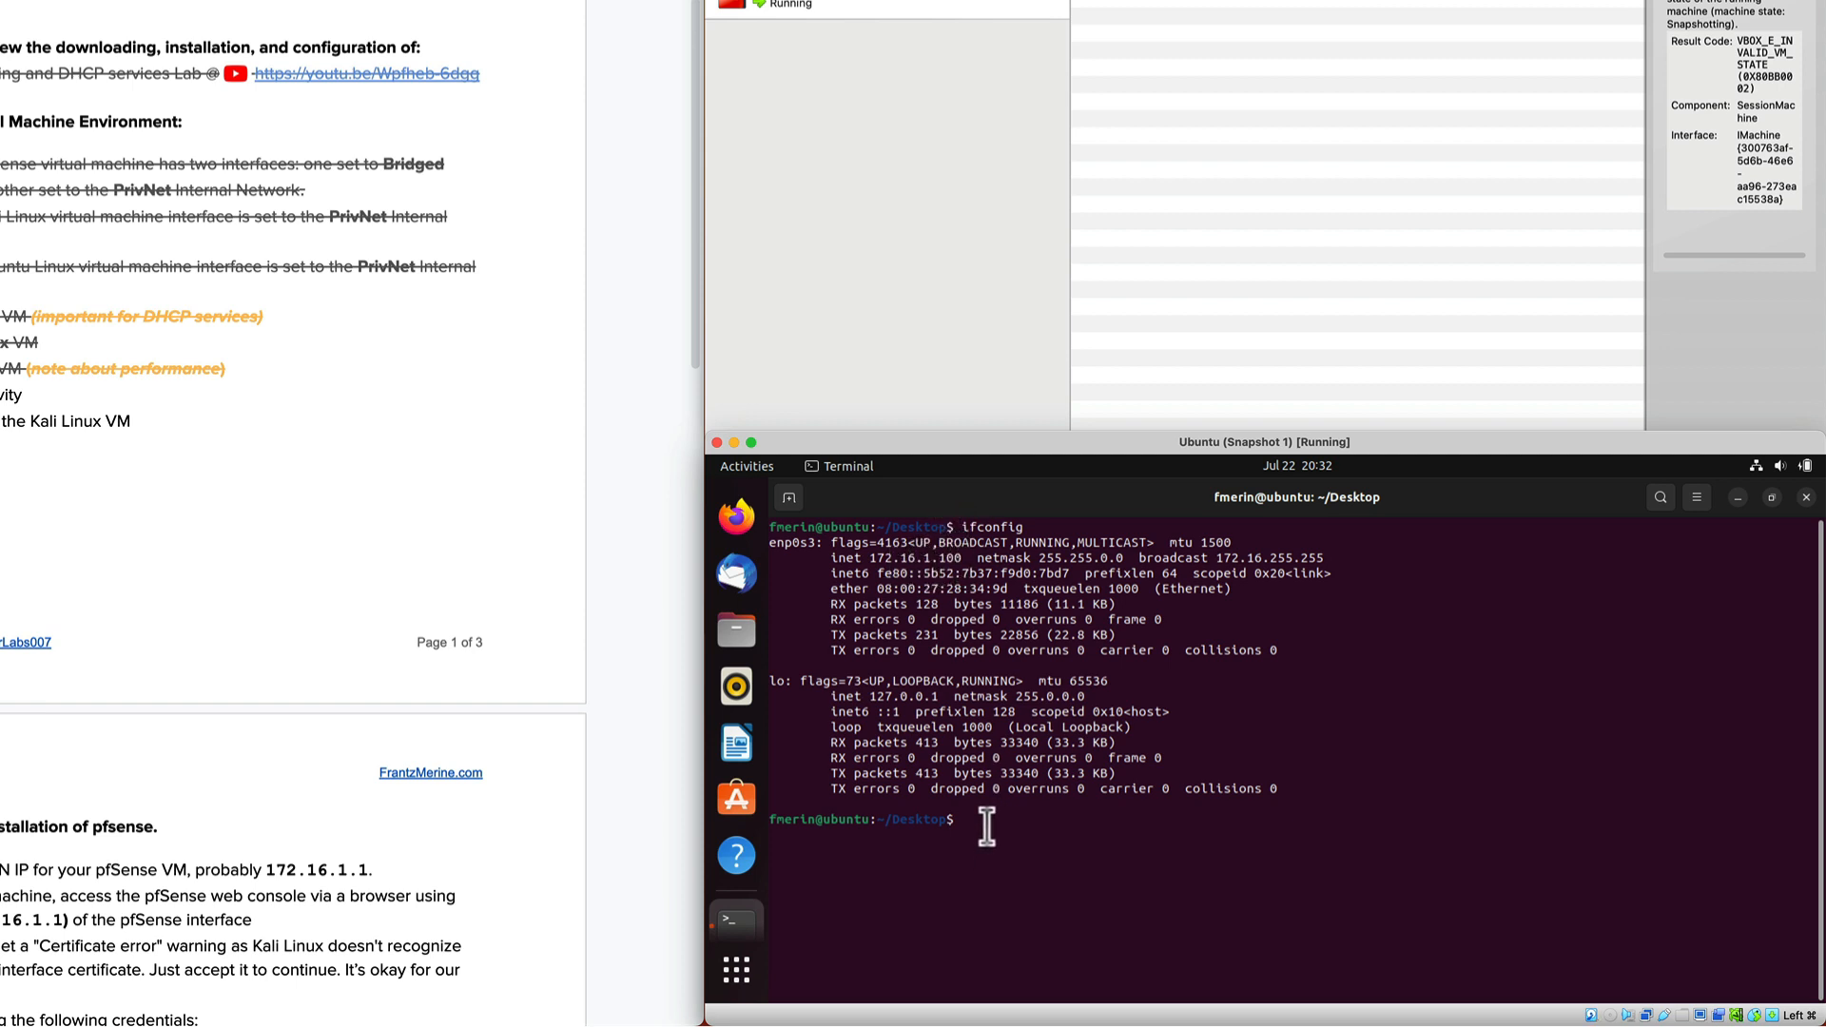
Ping 8.8.8.8 from the Ubuntu terminal to confirm replies, then stop it and clear the screen.
text(ping 8.8.8.8)
key(Return)
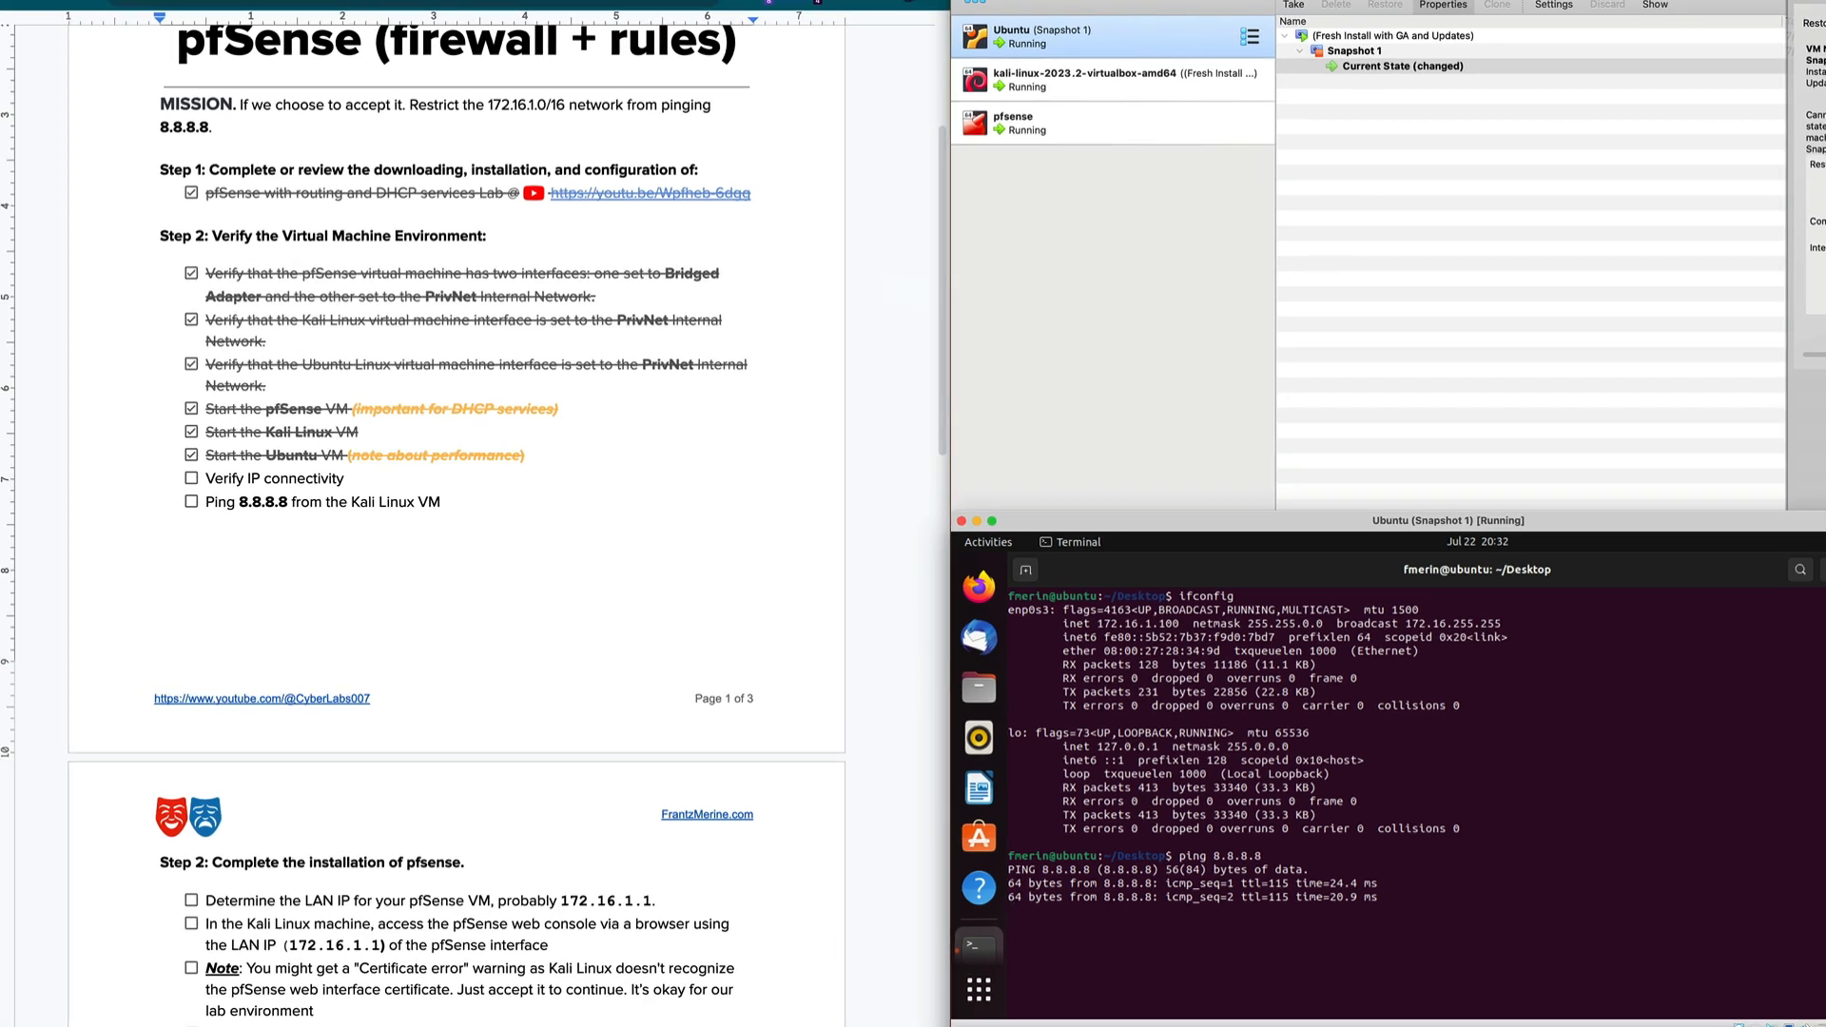
click(380, 3)
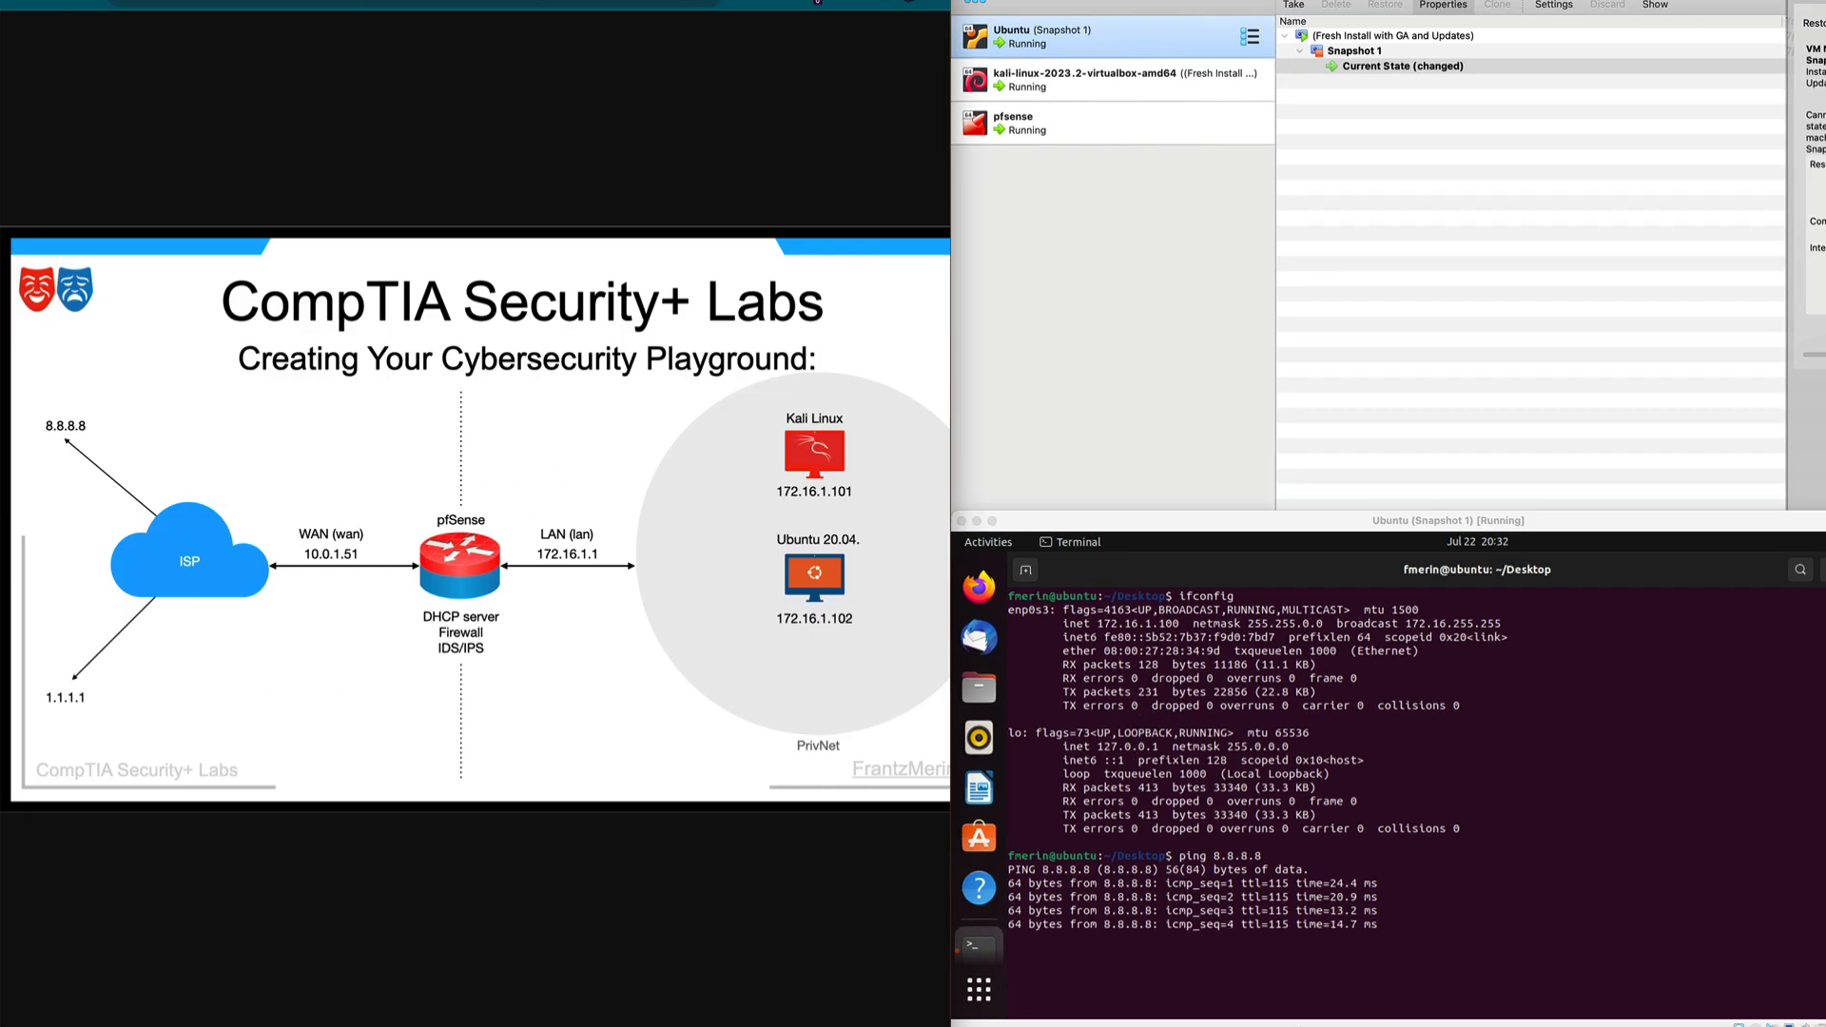
click(1284, 978)
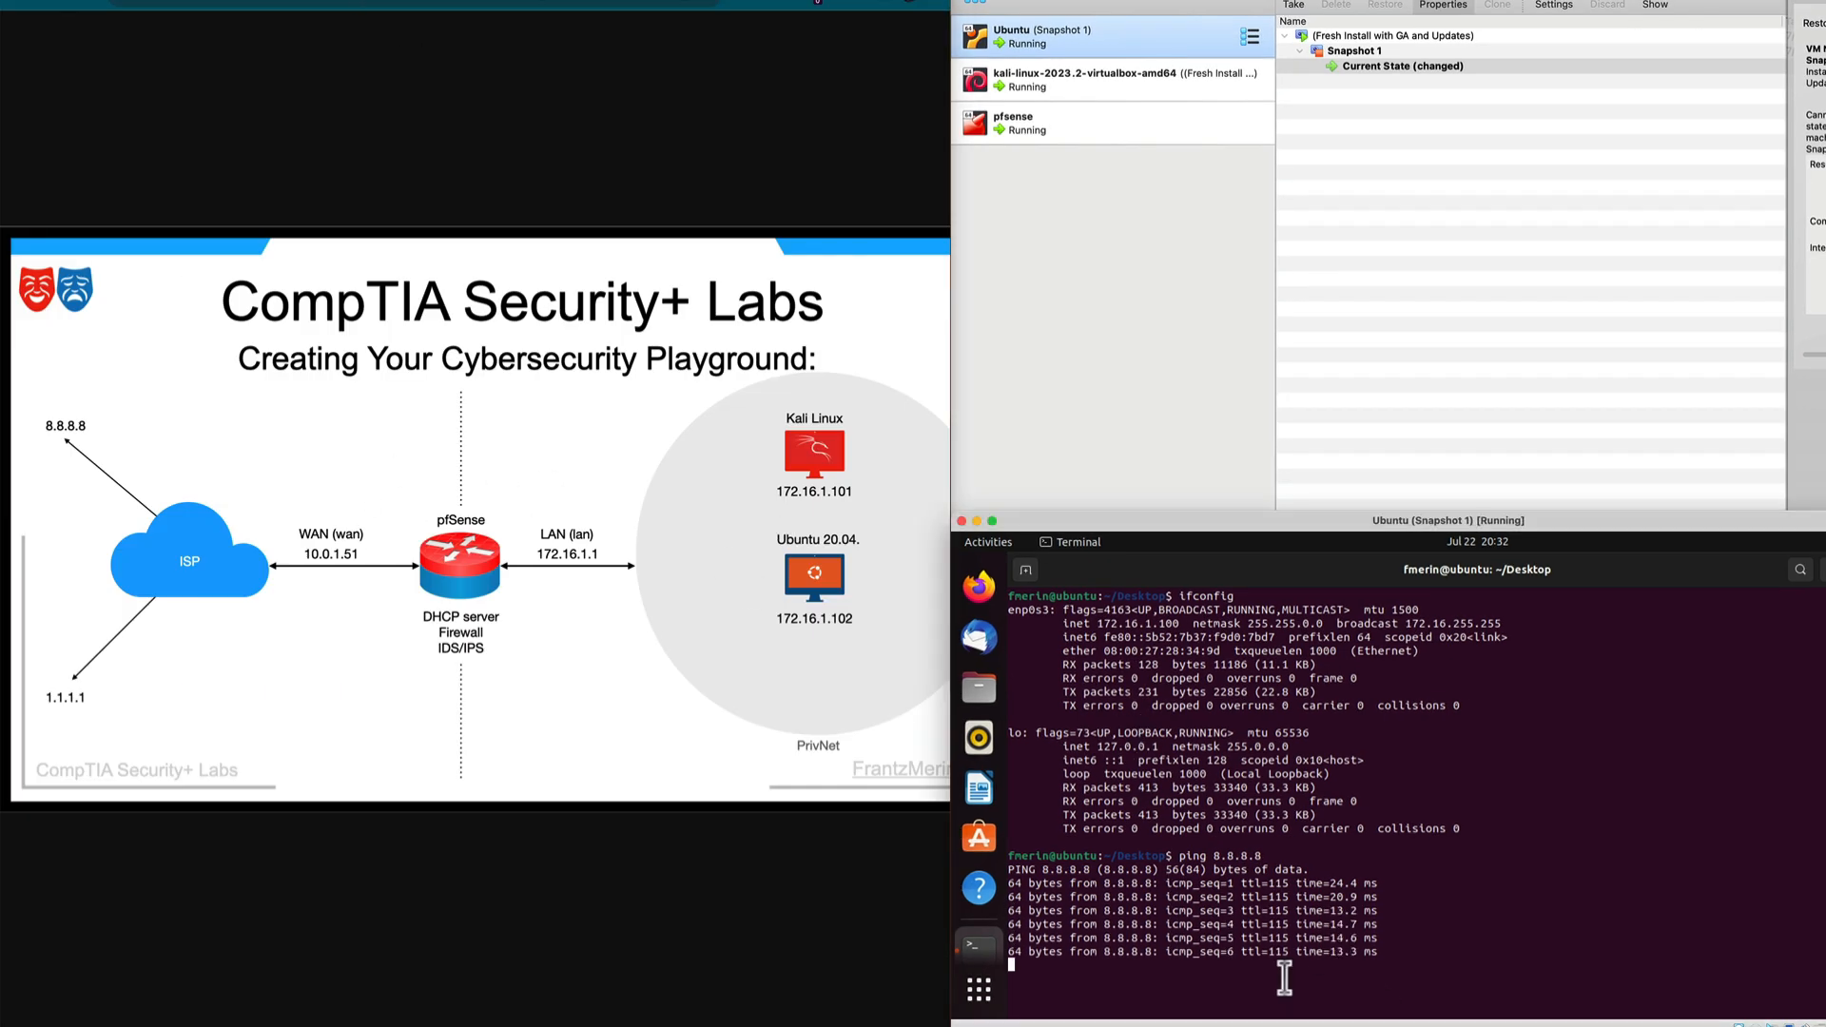
key(ctrl+z)
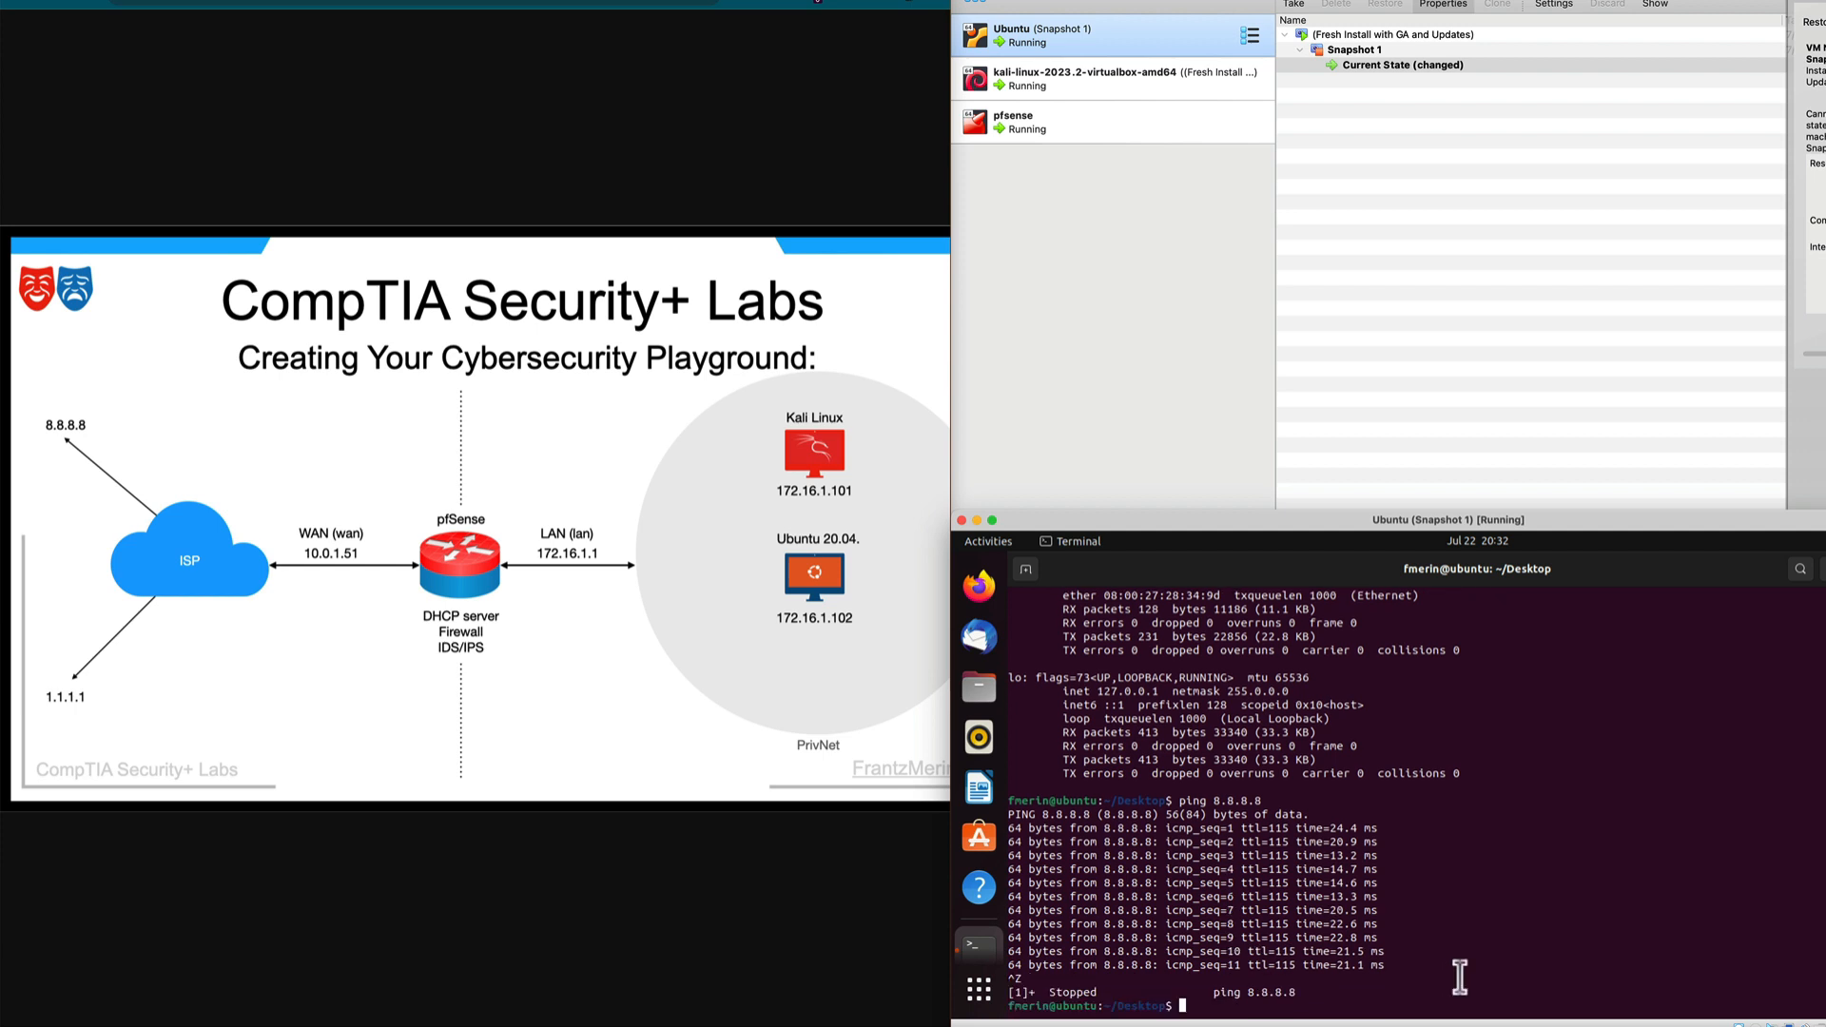
text(clear)
key(Return)
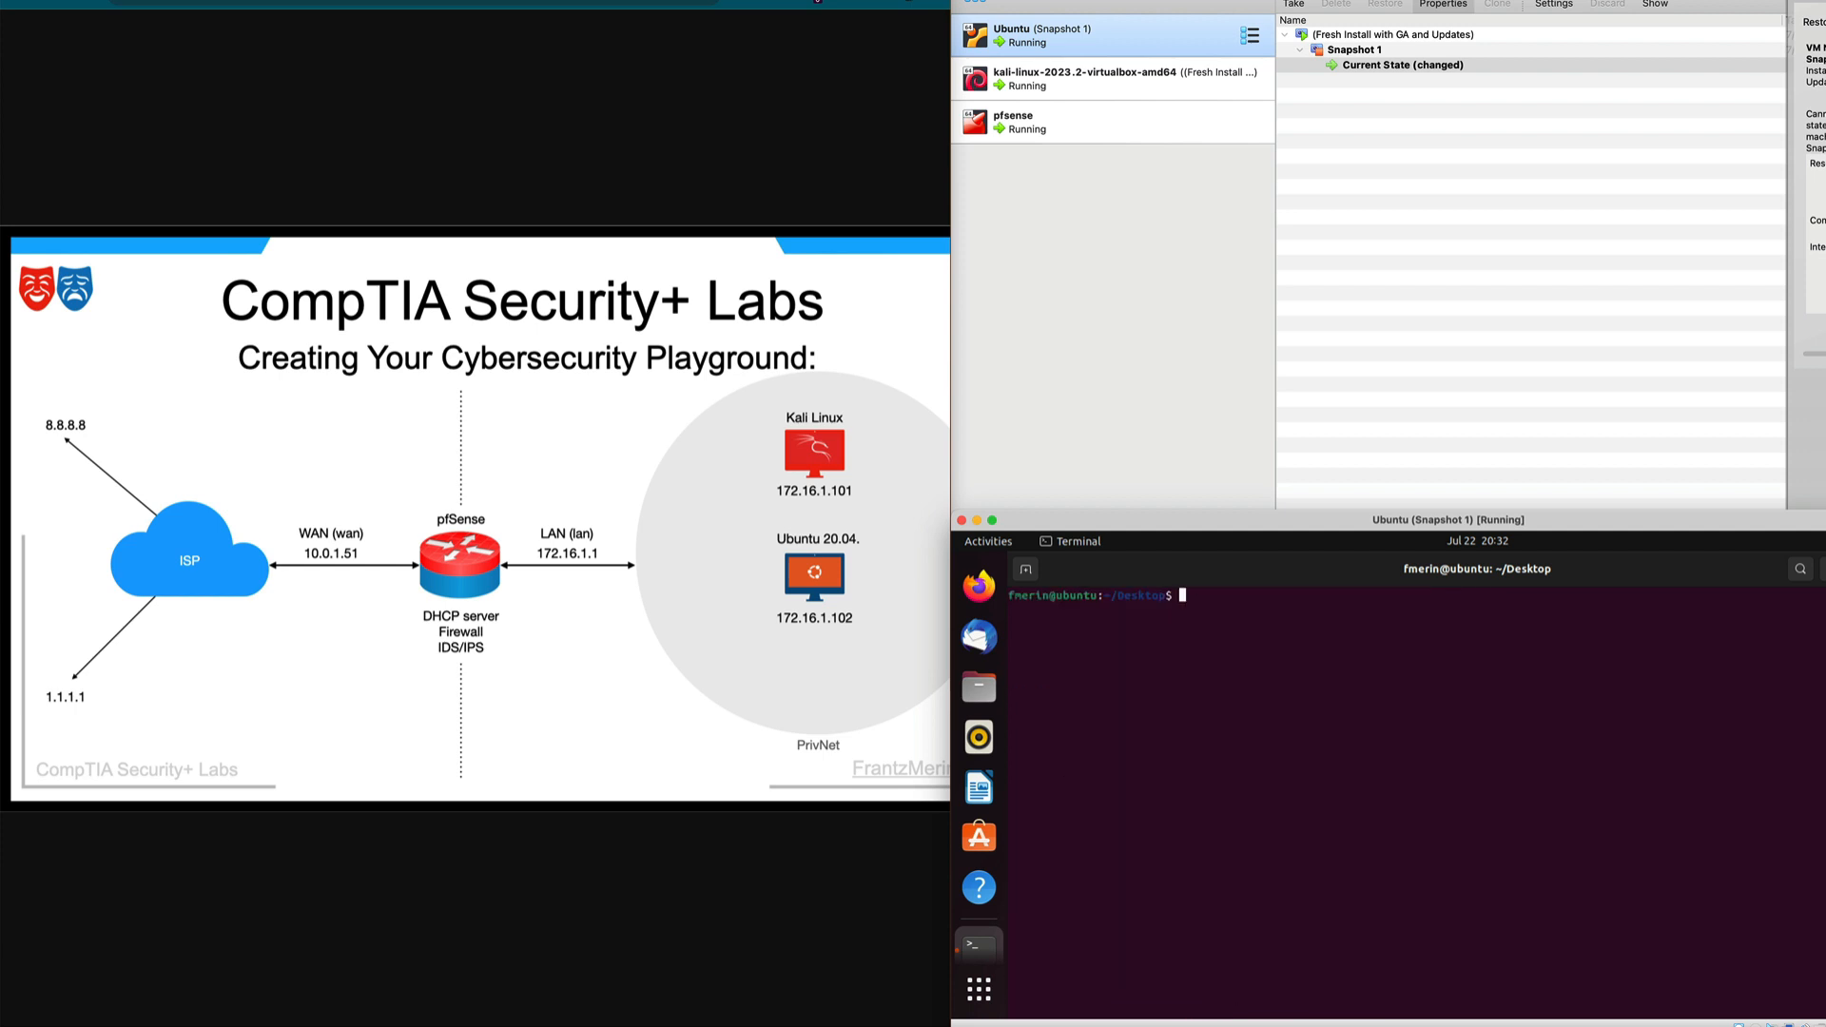
Tick Verify IP connectivity and Ping 8.8.8.8 as done in the lab guide.
click(204, 26)
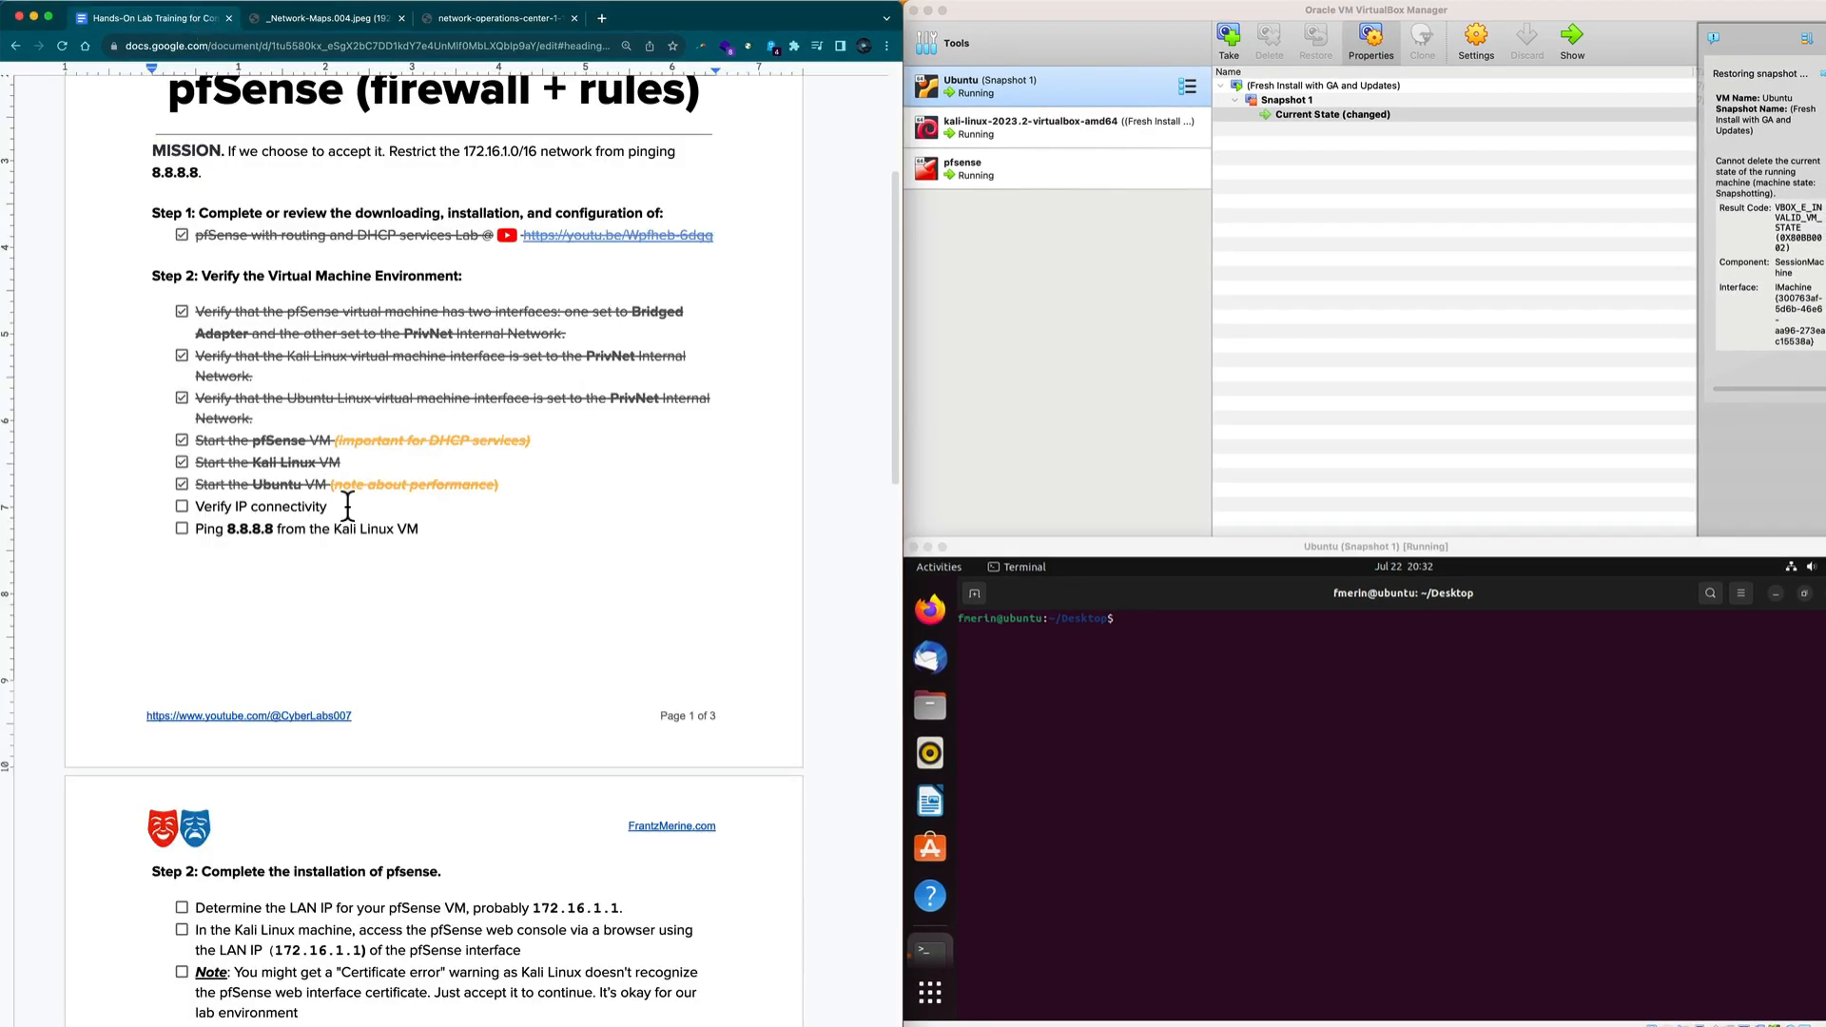
click(182, 507)
click(182, 529)
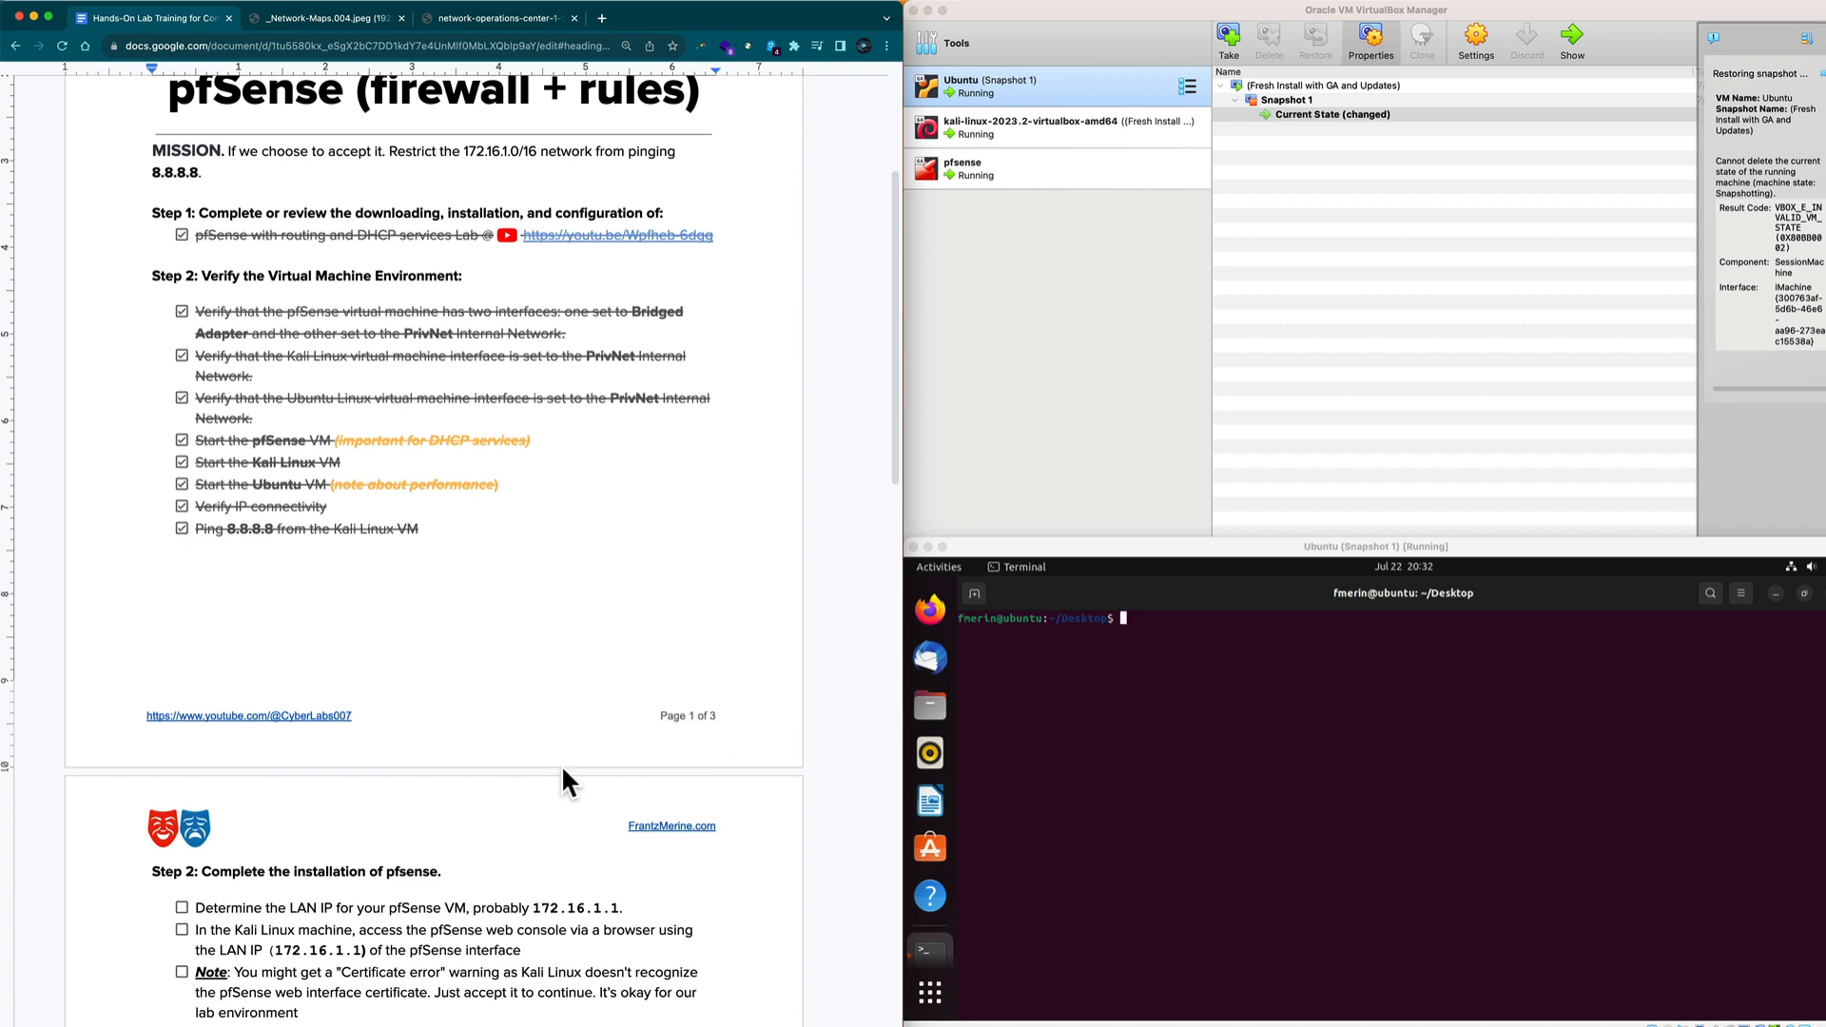
Scroll the guide to Step 3 and stretch the Ubuntu VM window over the right half.
scroll(562, 766, down, 5)
scroll(562, 766, down, 4)
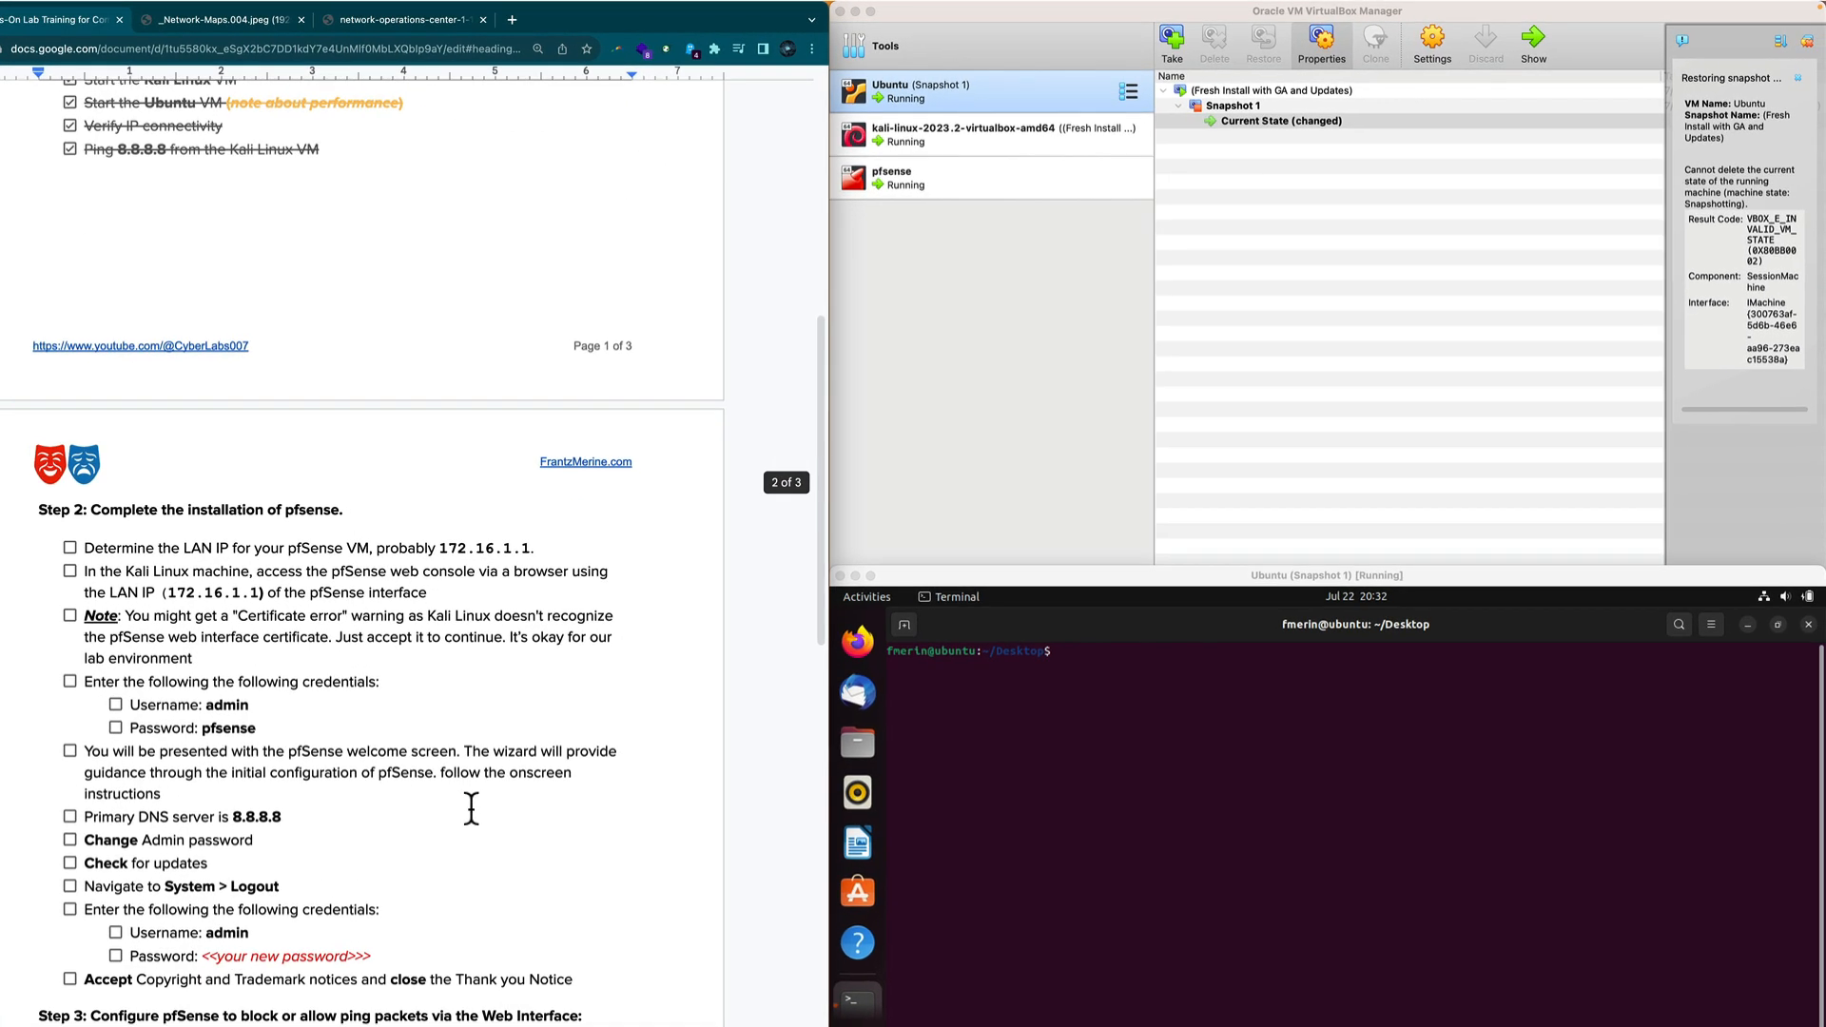
scroll(470, 808, down, 4)
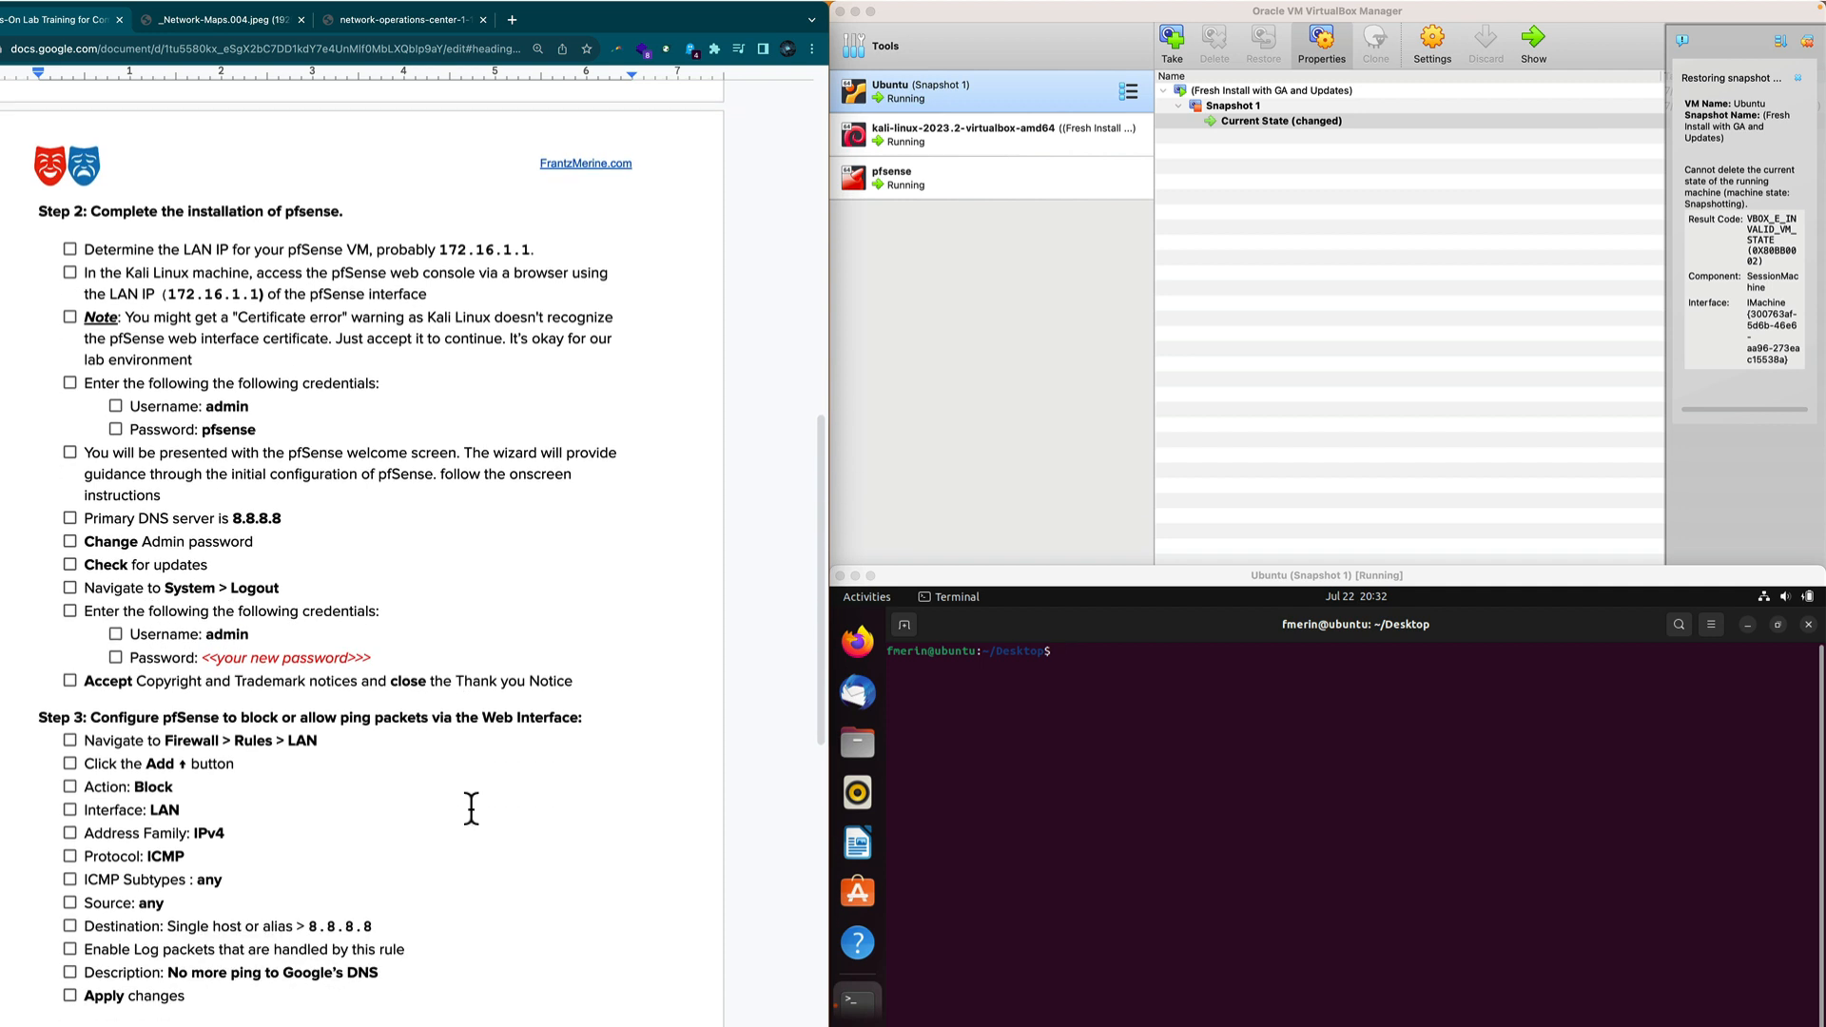
scroll(470, 808, down, 1)
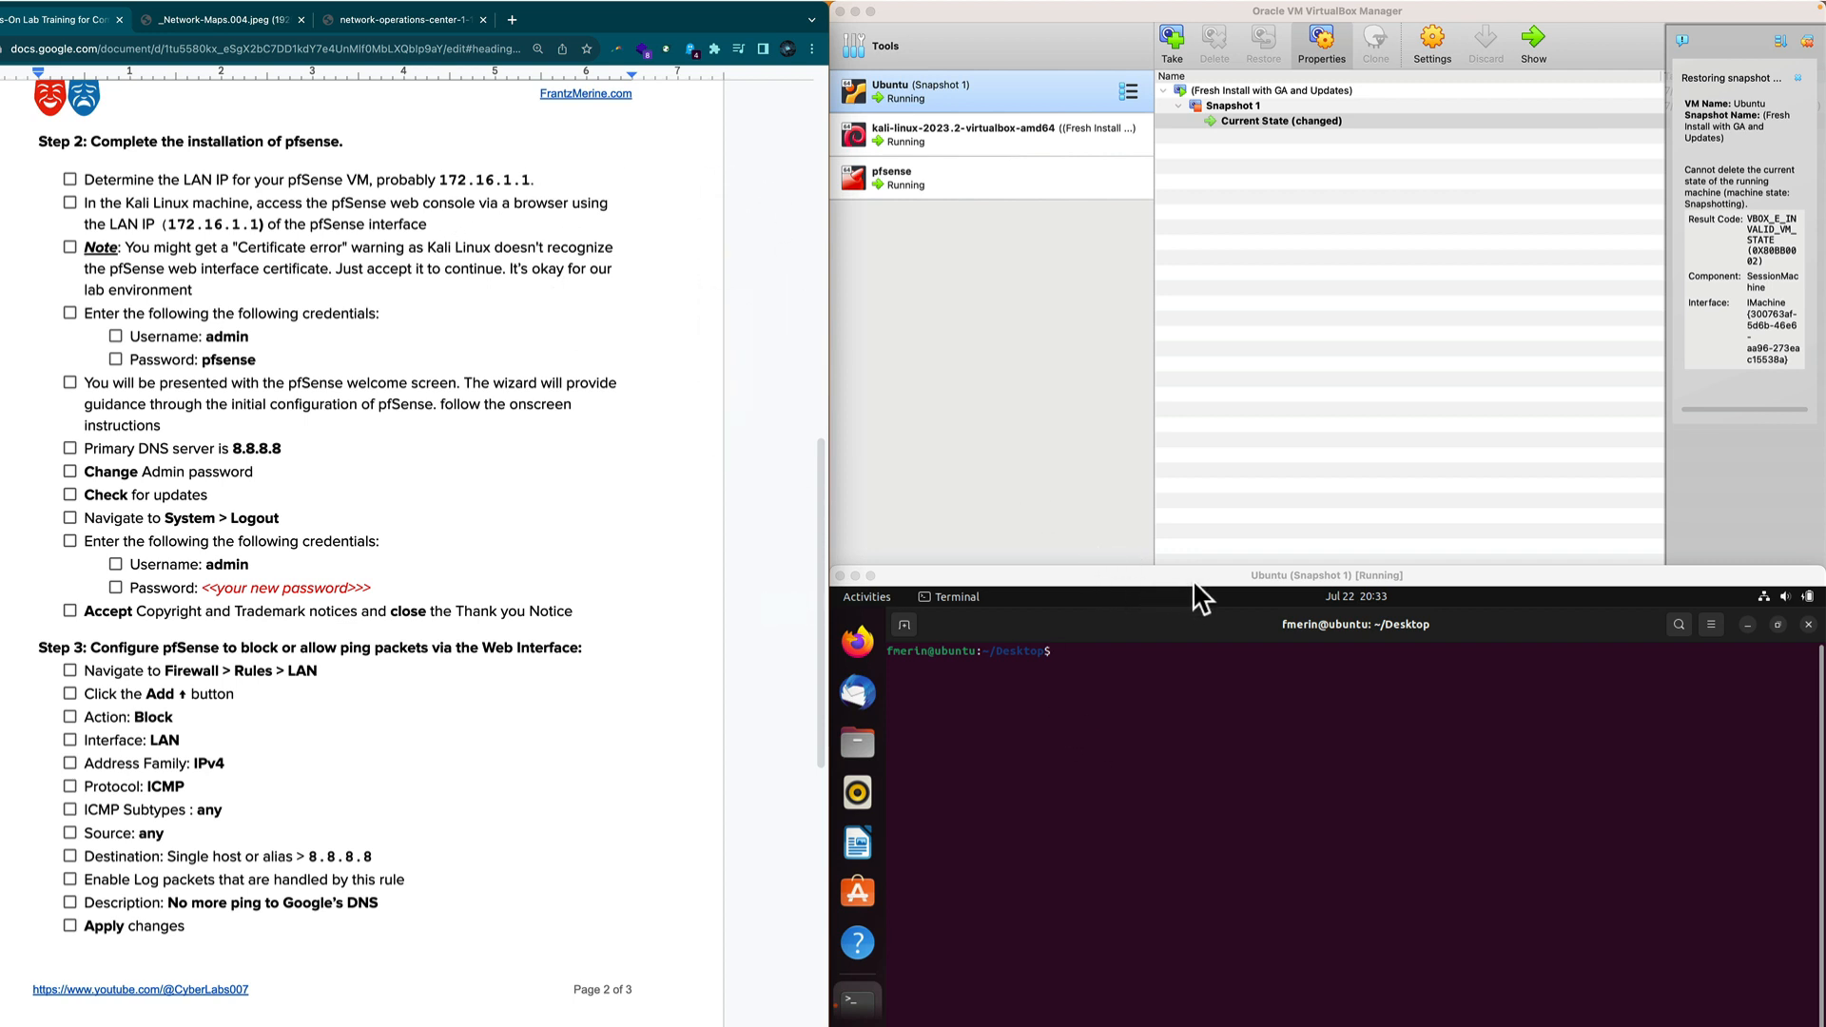
drag(1196, 580, 1189, 18)
drag(1332, 544, 1328, 1007)
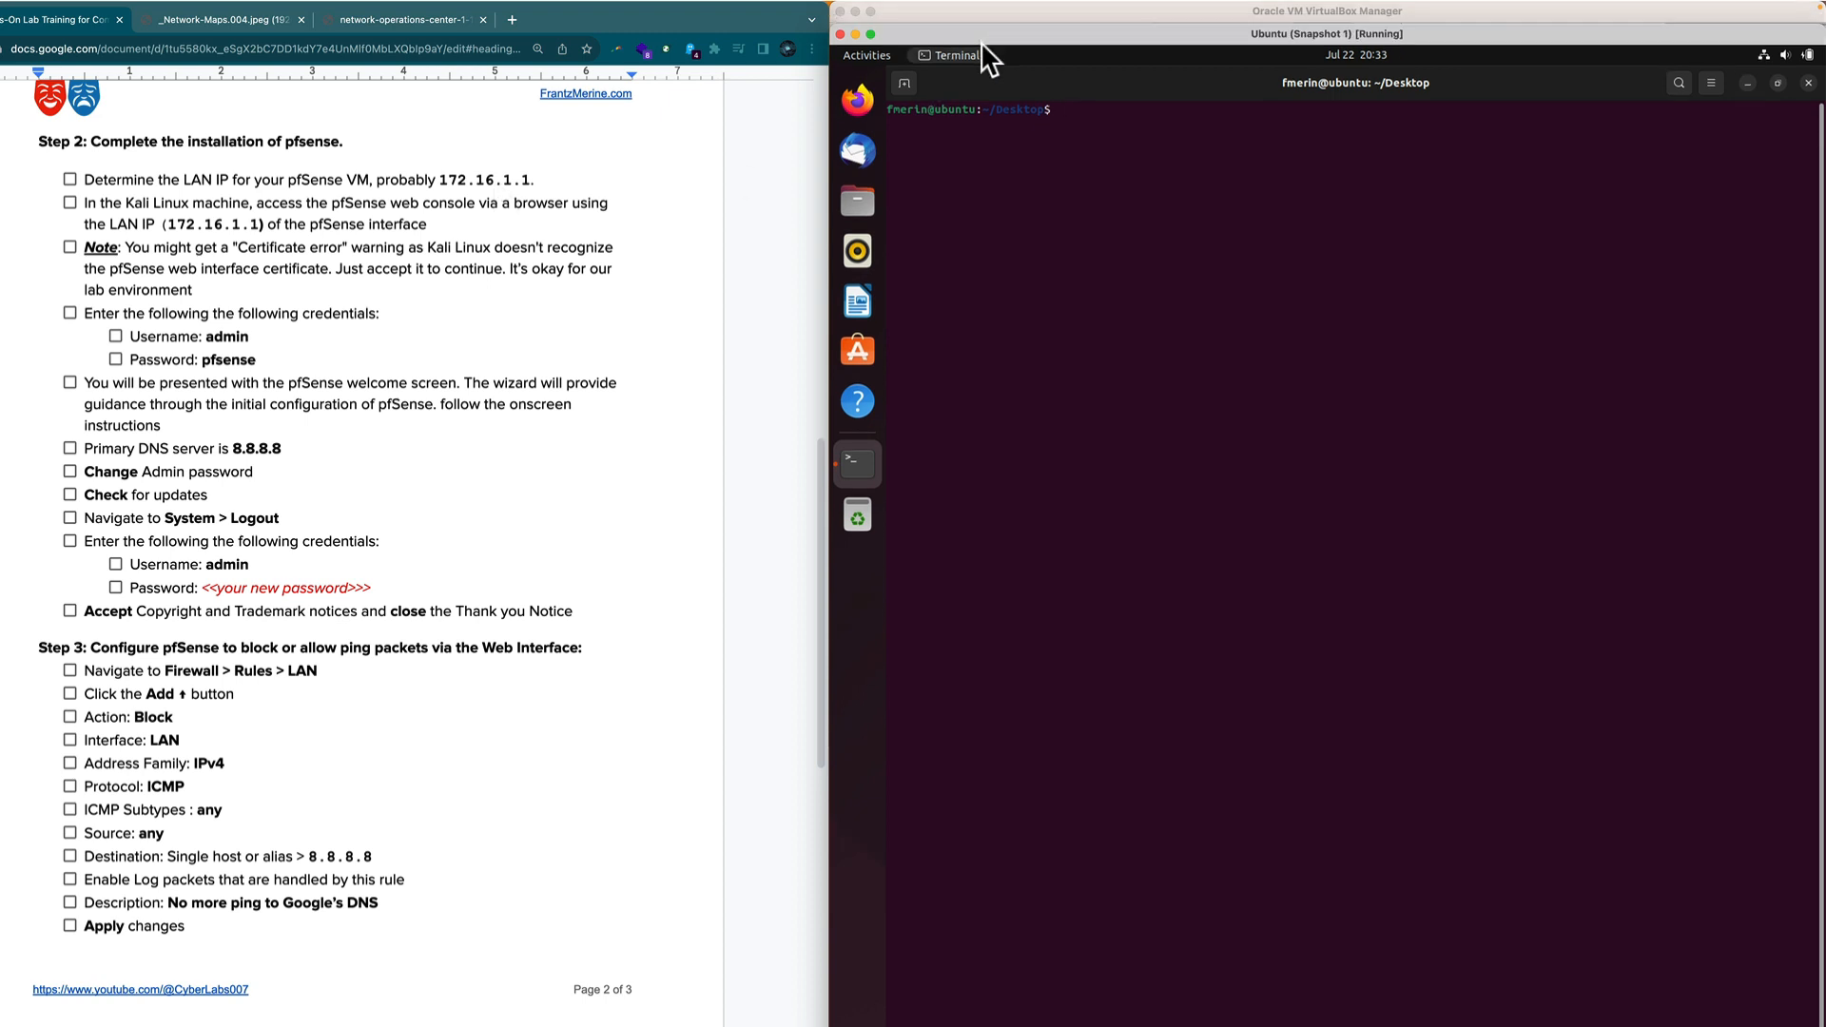
Show the running pfsense VM's console from the VirtualBox manager.
click(991, 7)
click(928, 173)
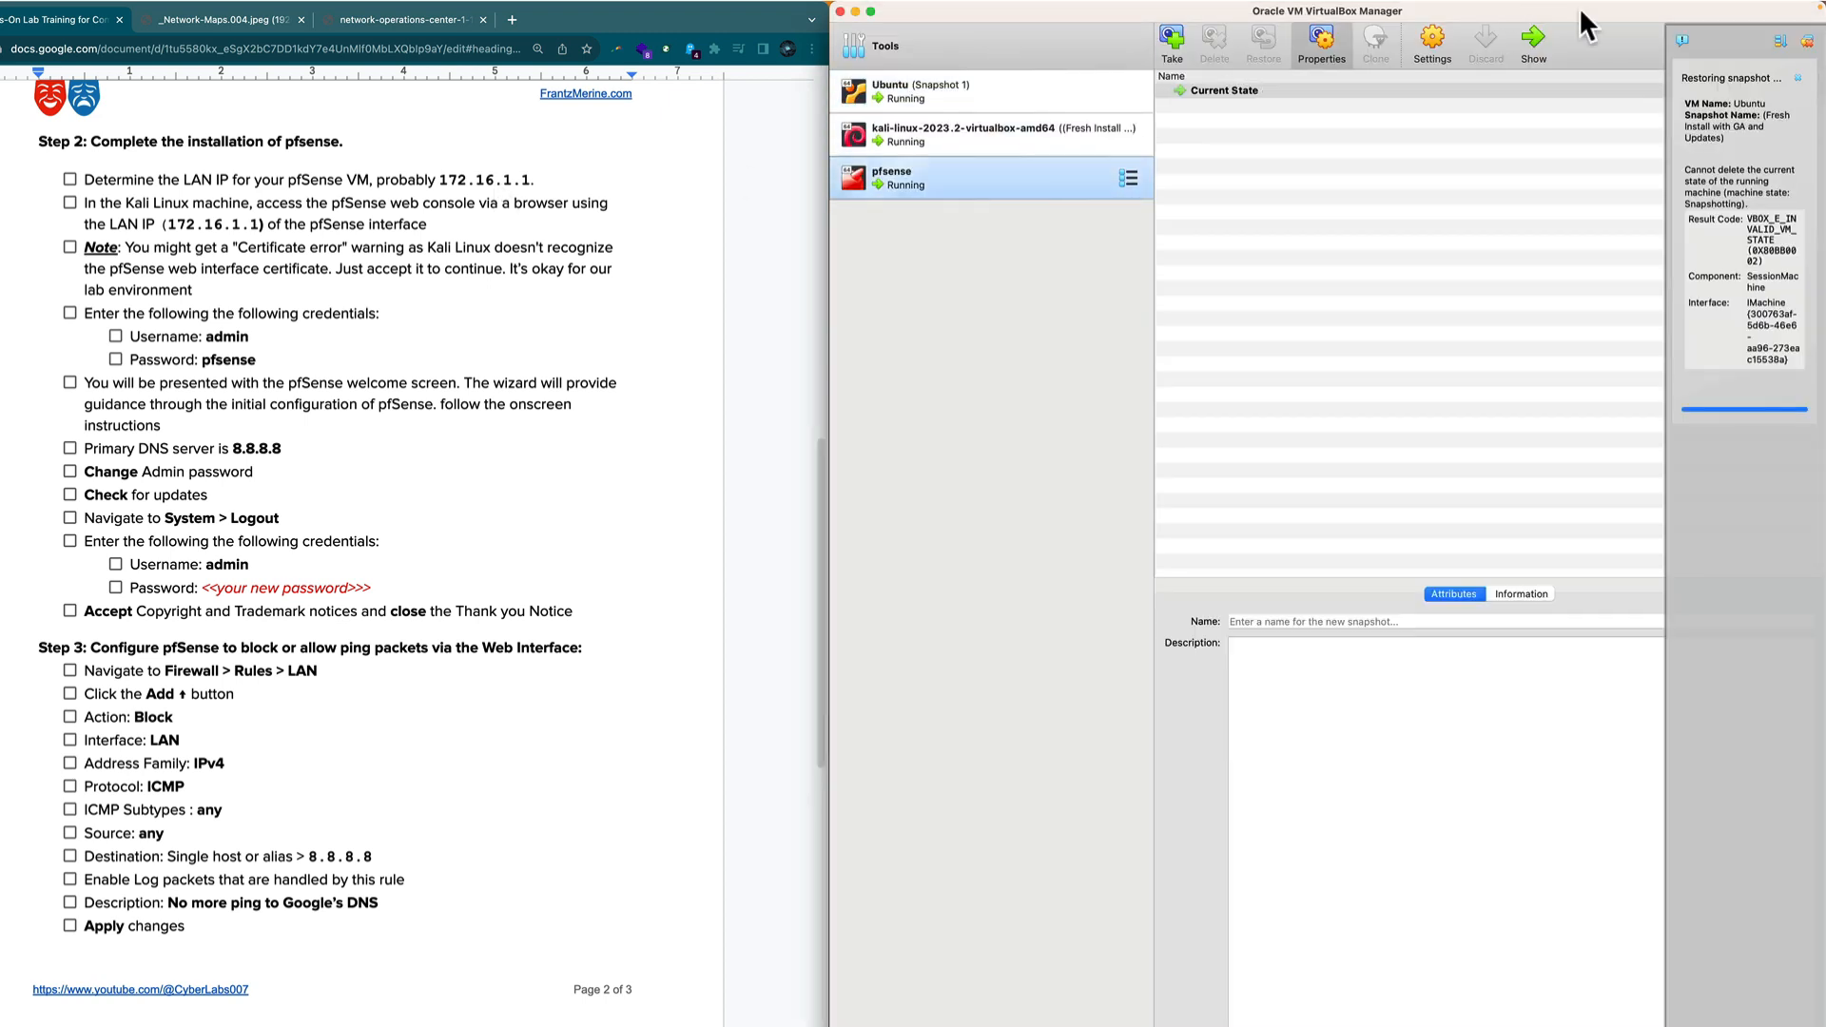
click(1545, 43)
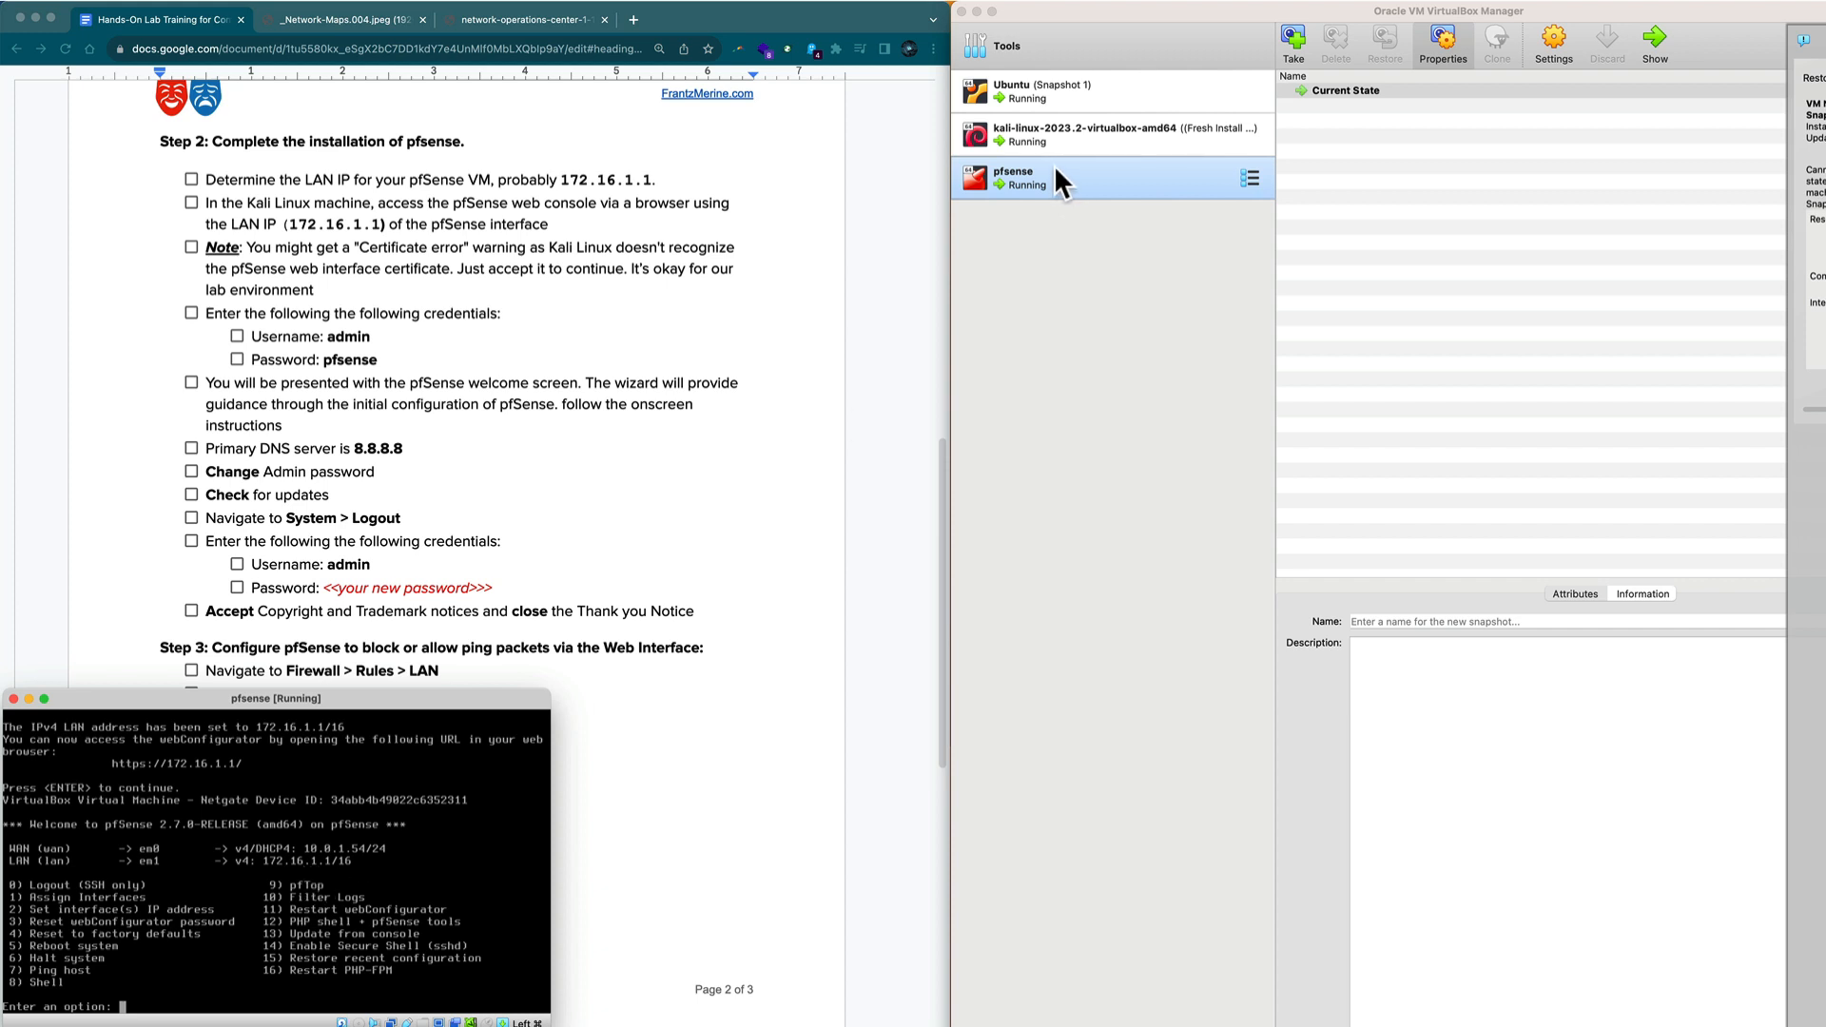
Bring the Ubuntu VM to the front and launch Firefox inside it.
click(1048, 89)
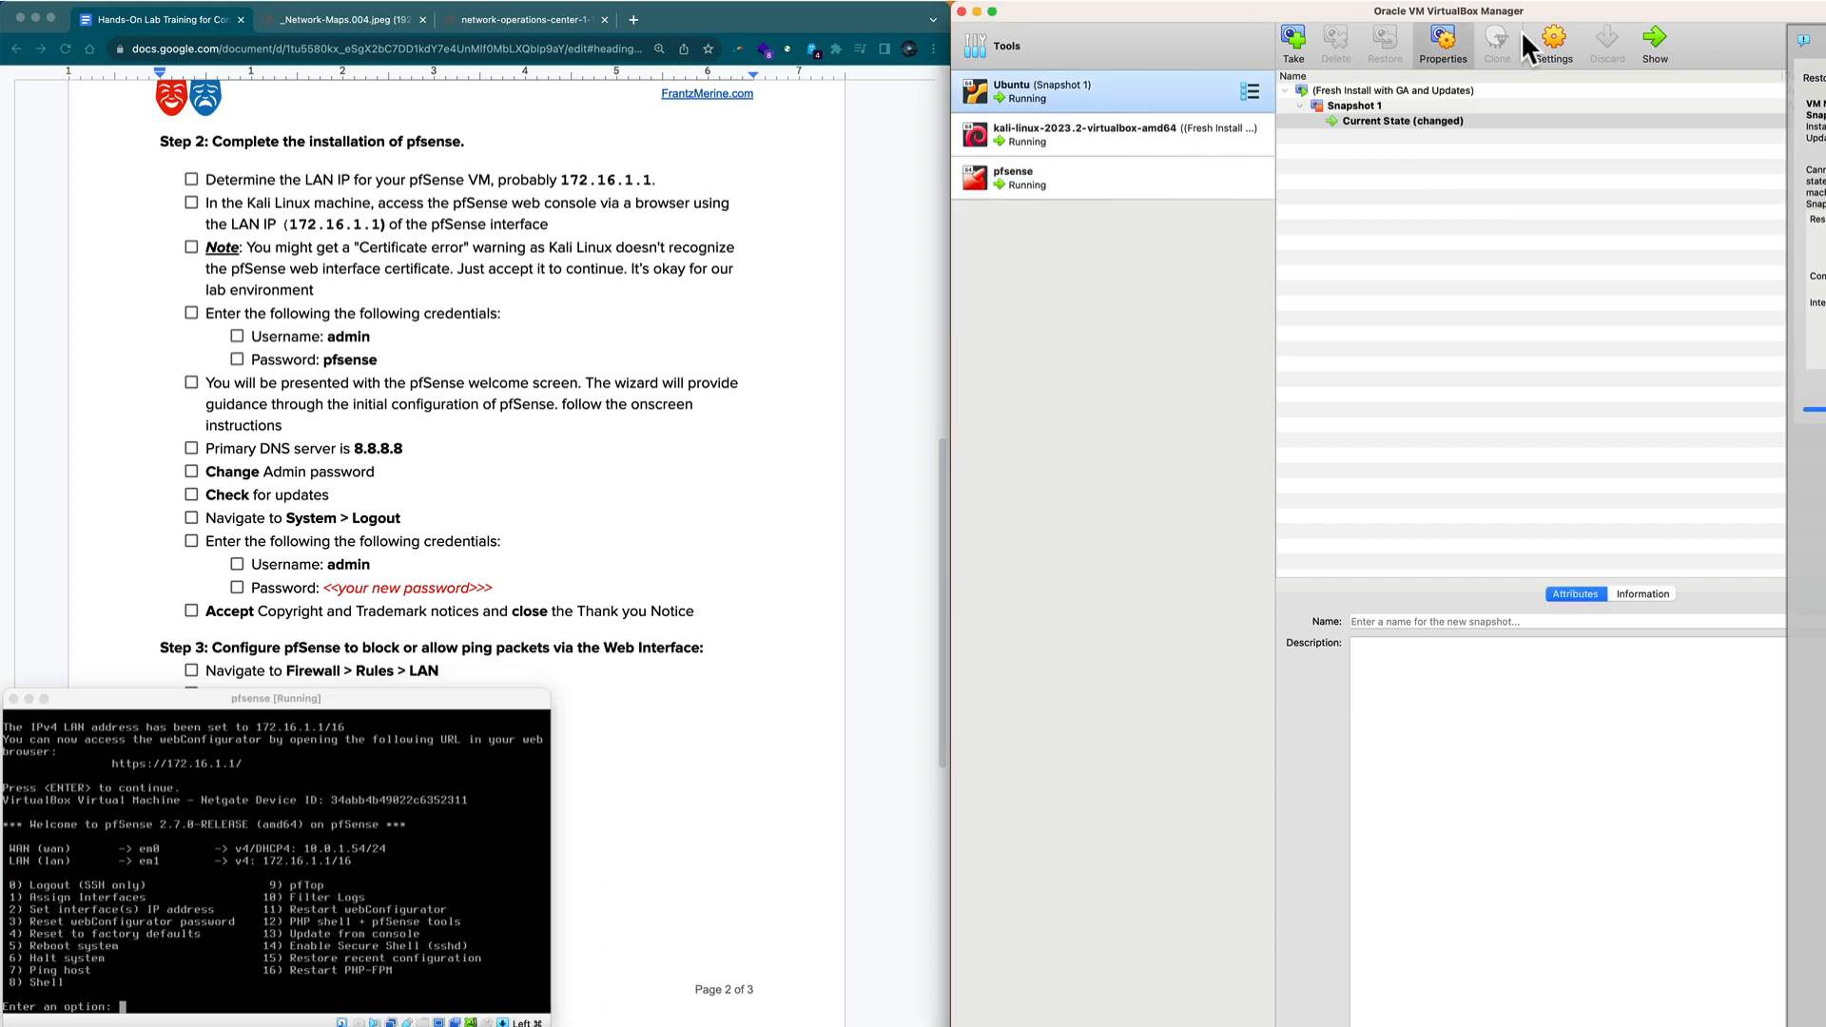
click(1650, 32)
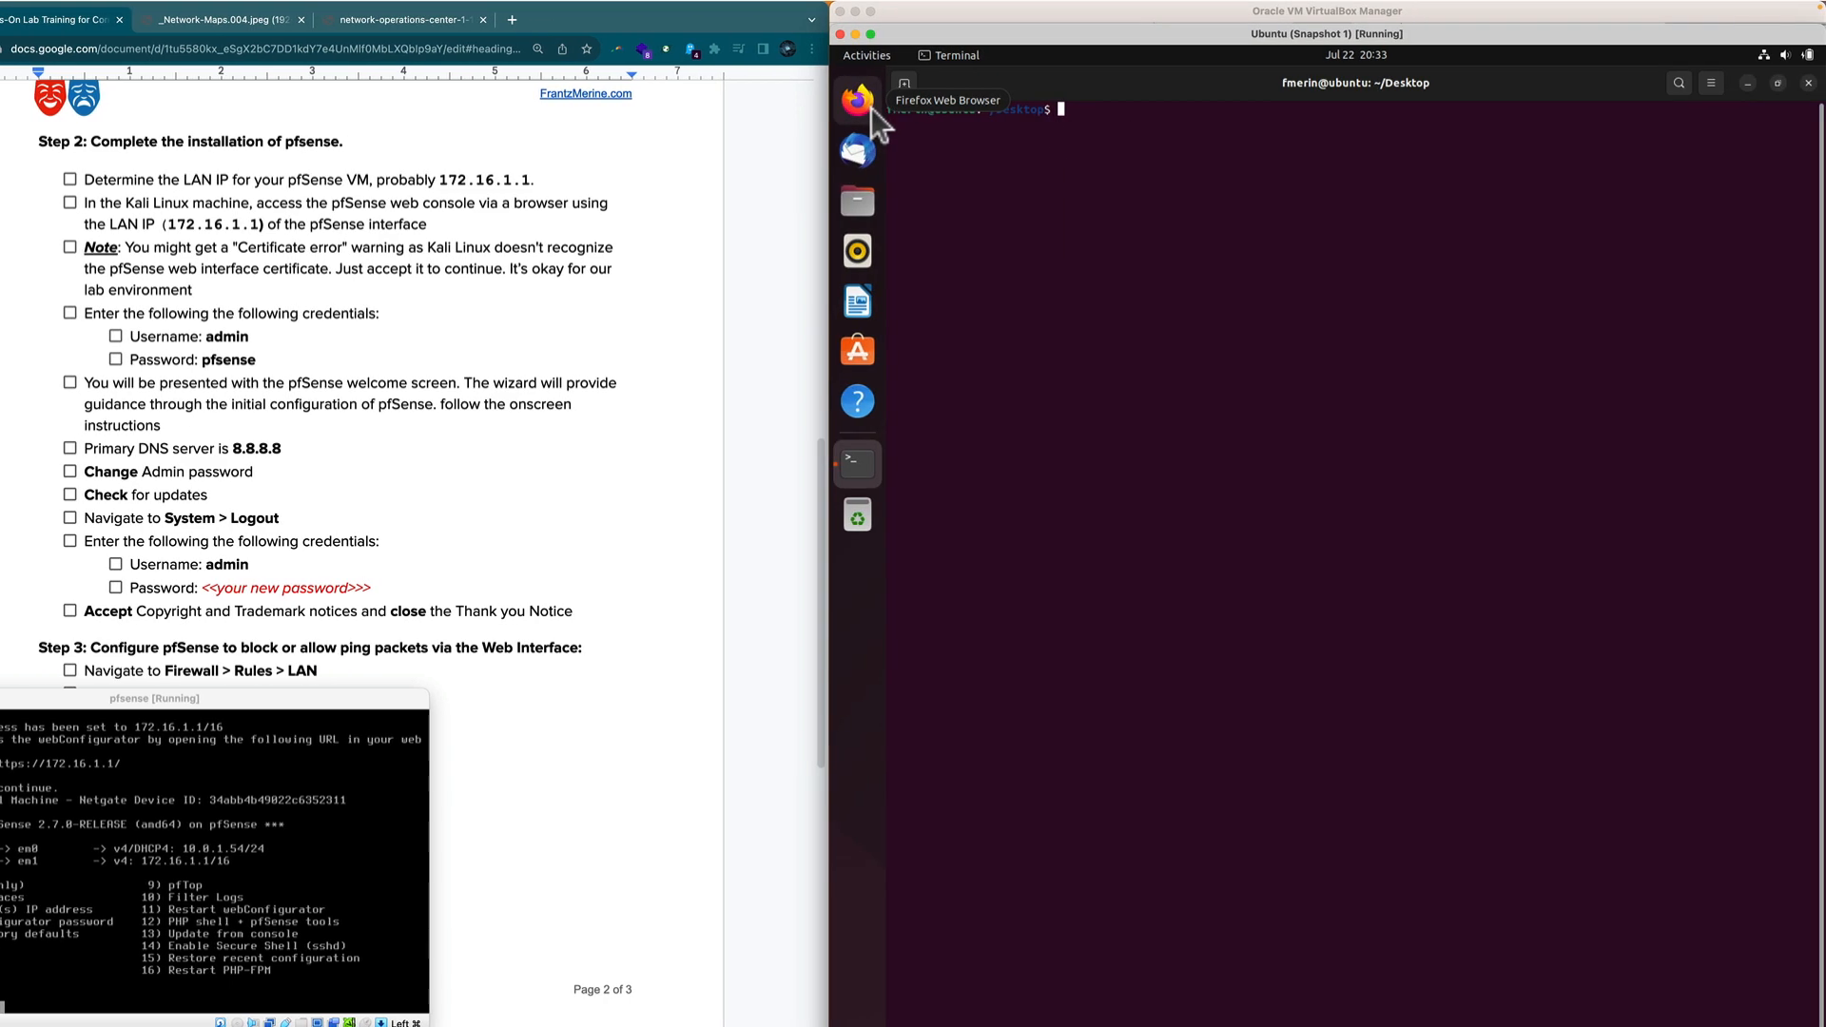
click(858, 102)
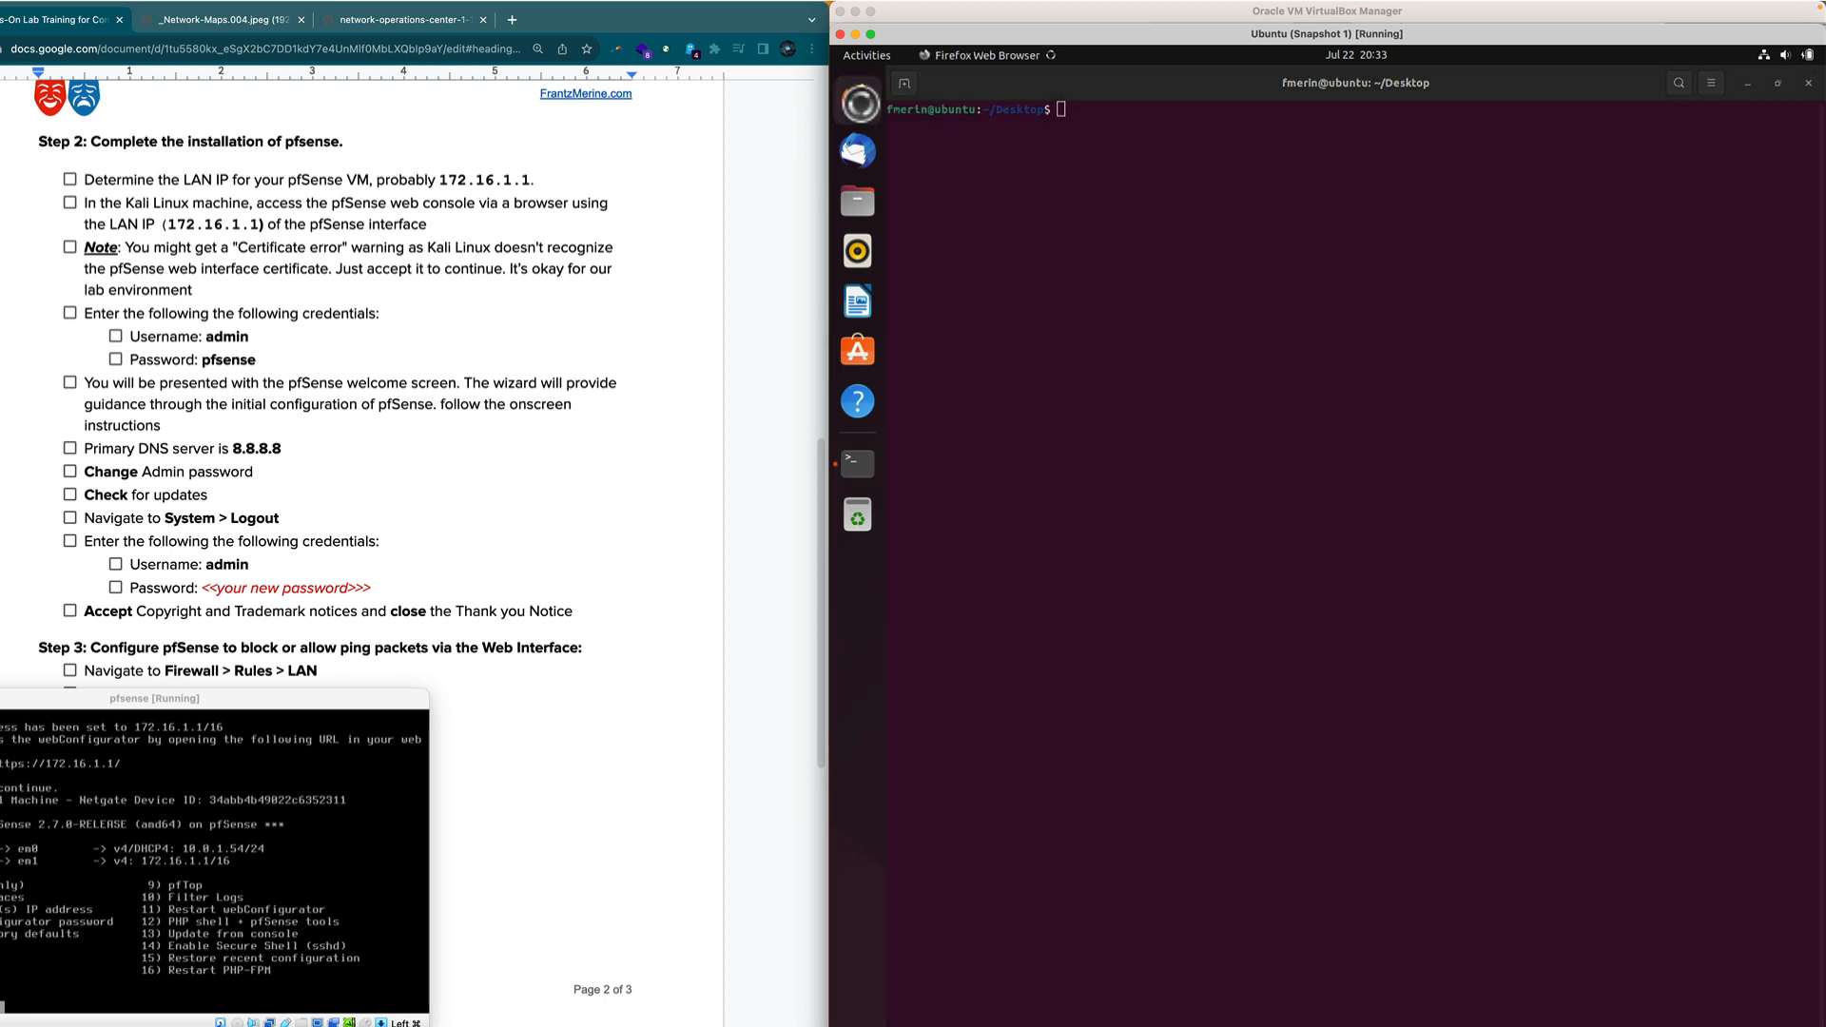
Tick the LAN IP and web-console items, then accept Firefox's certificate risk for 172.16.1.1.
click(641, 347)
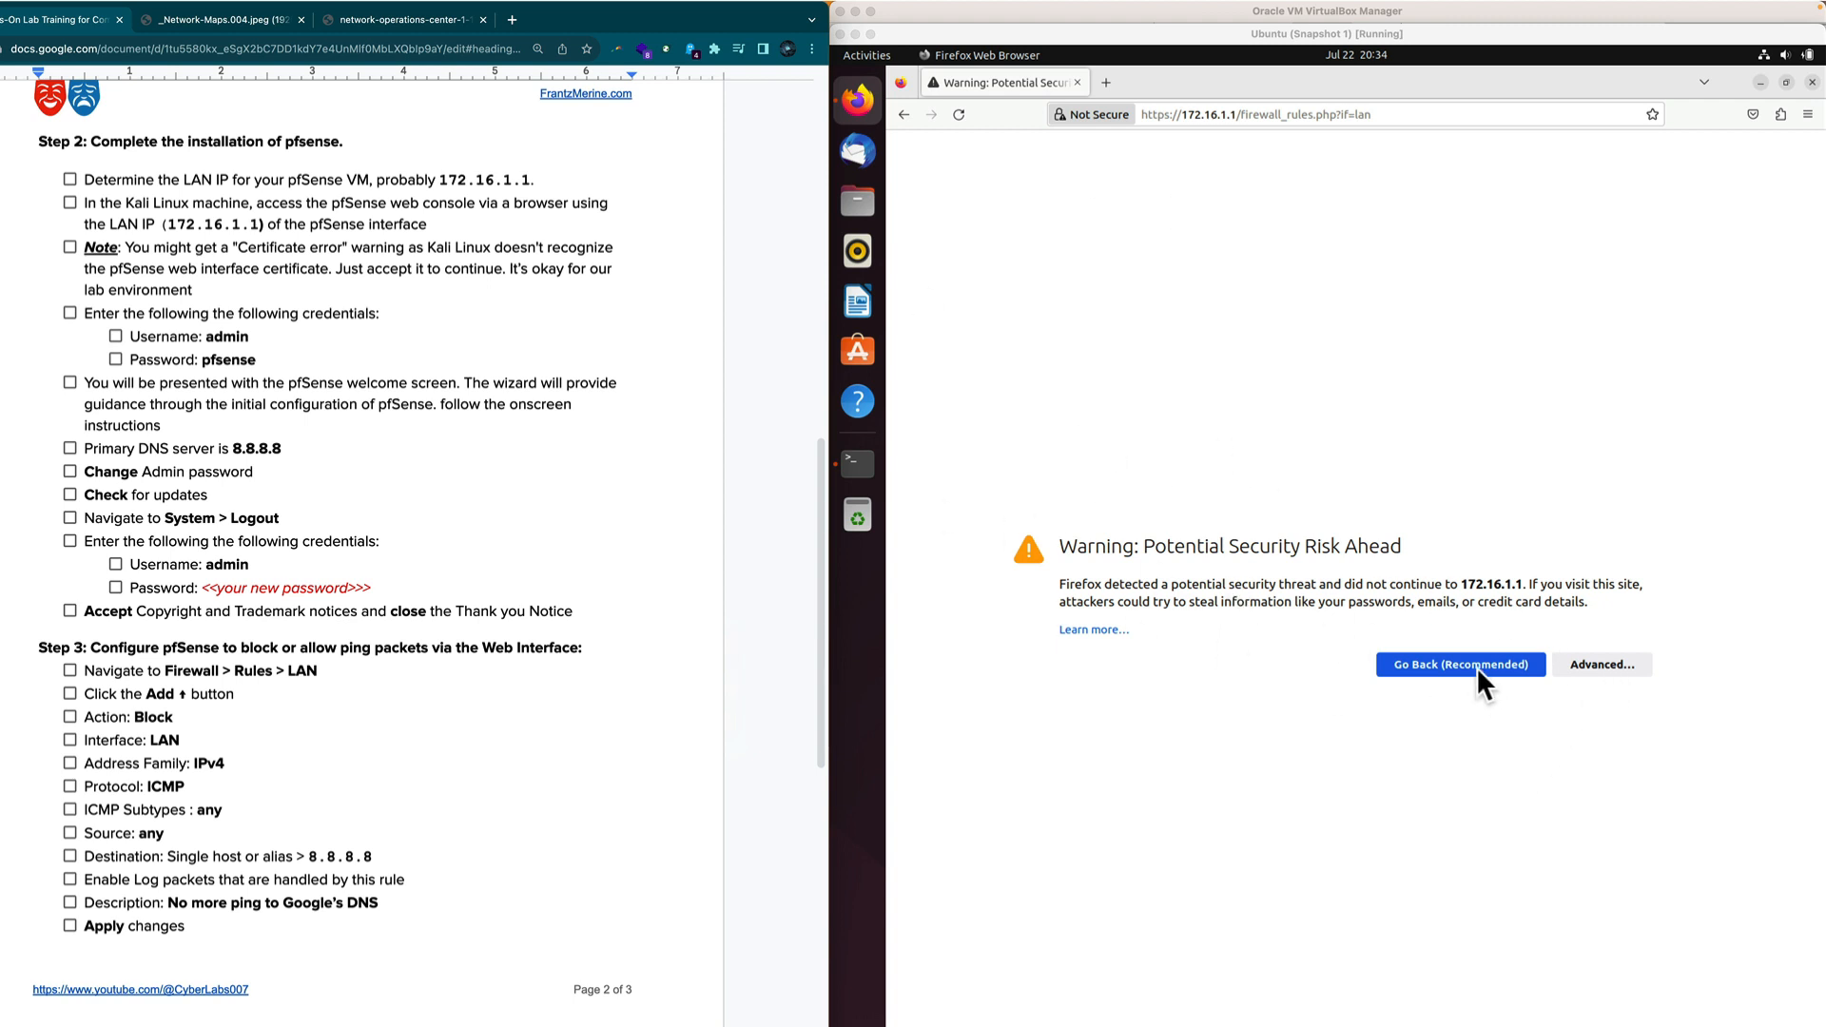
click(655, 248)
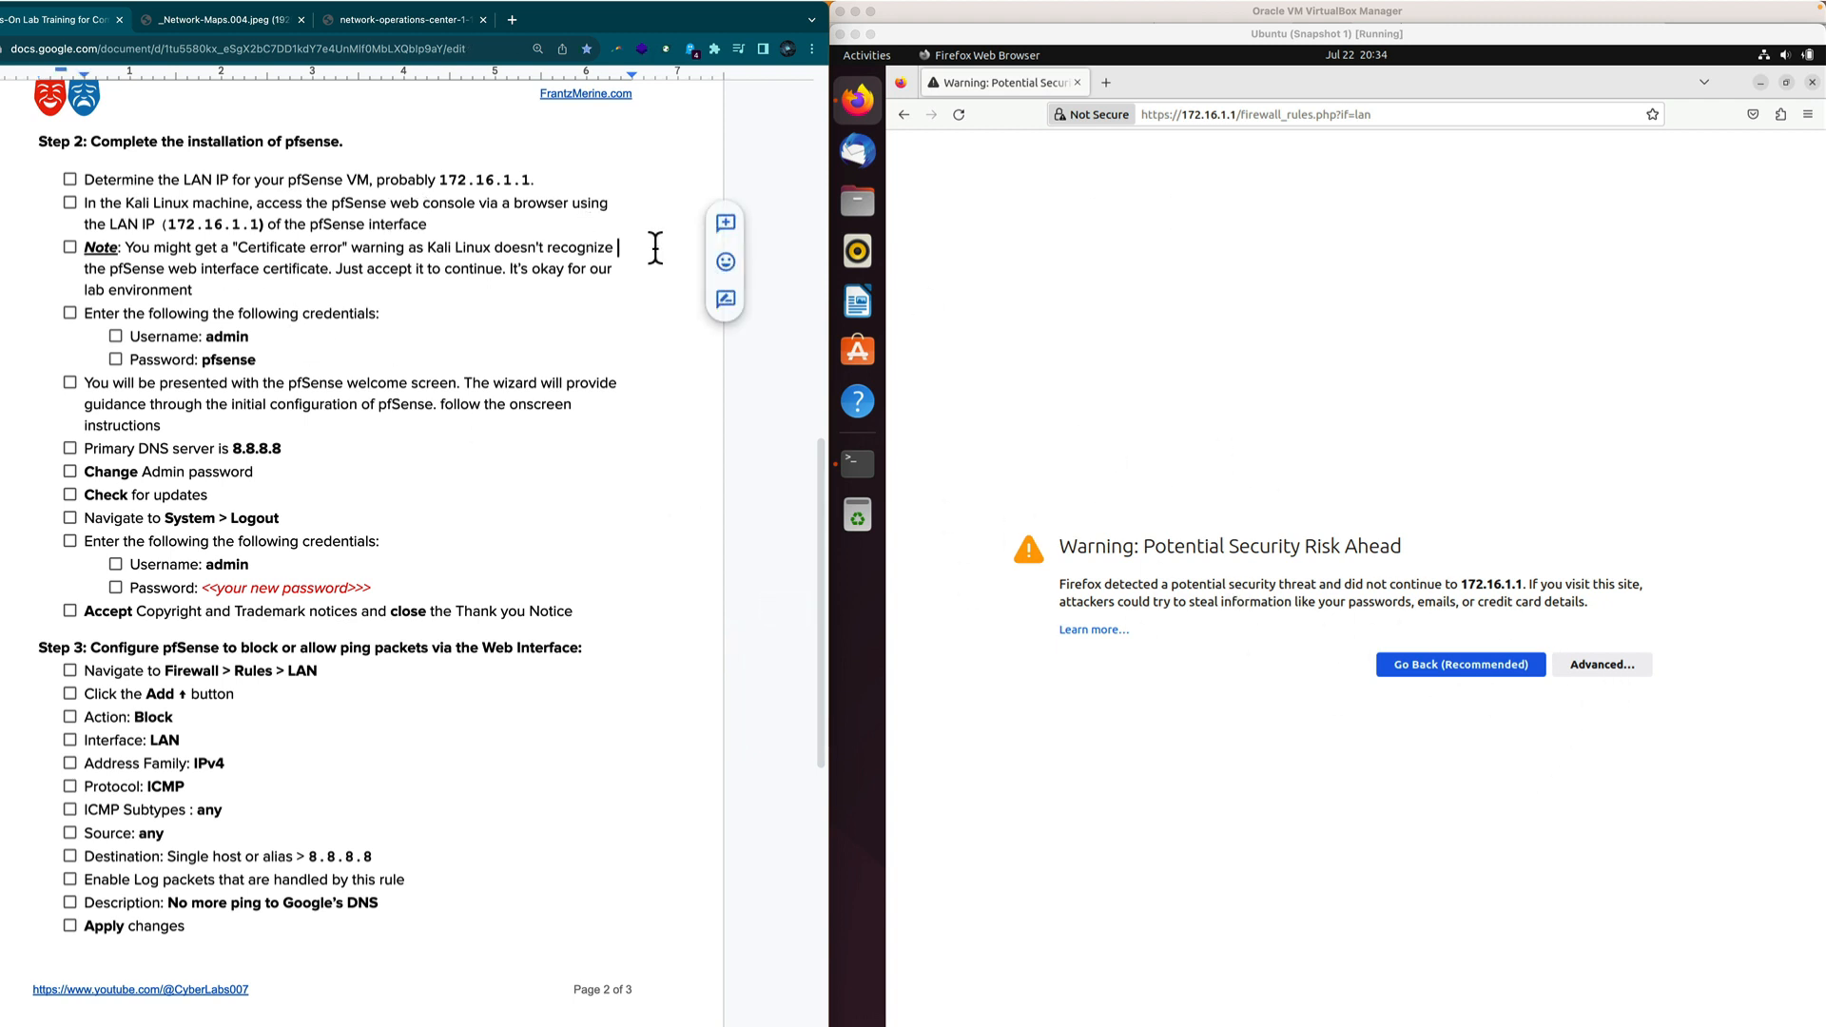
click(69, 180)
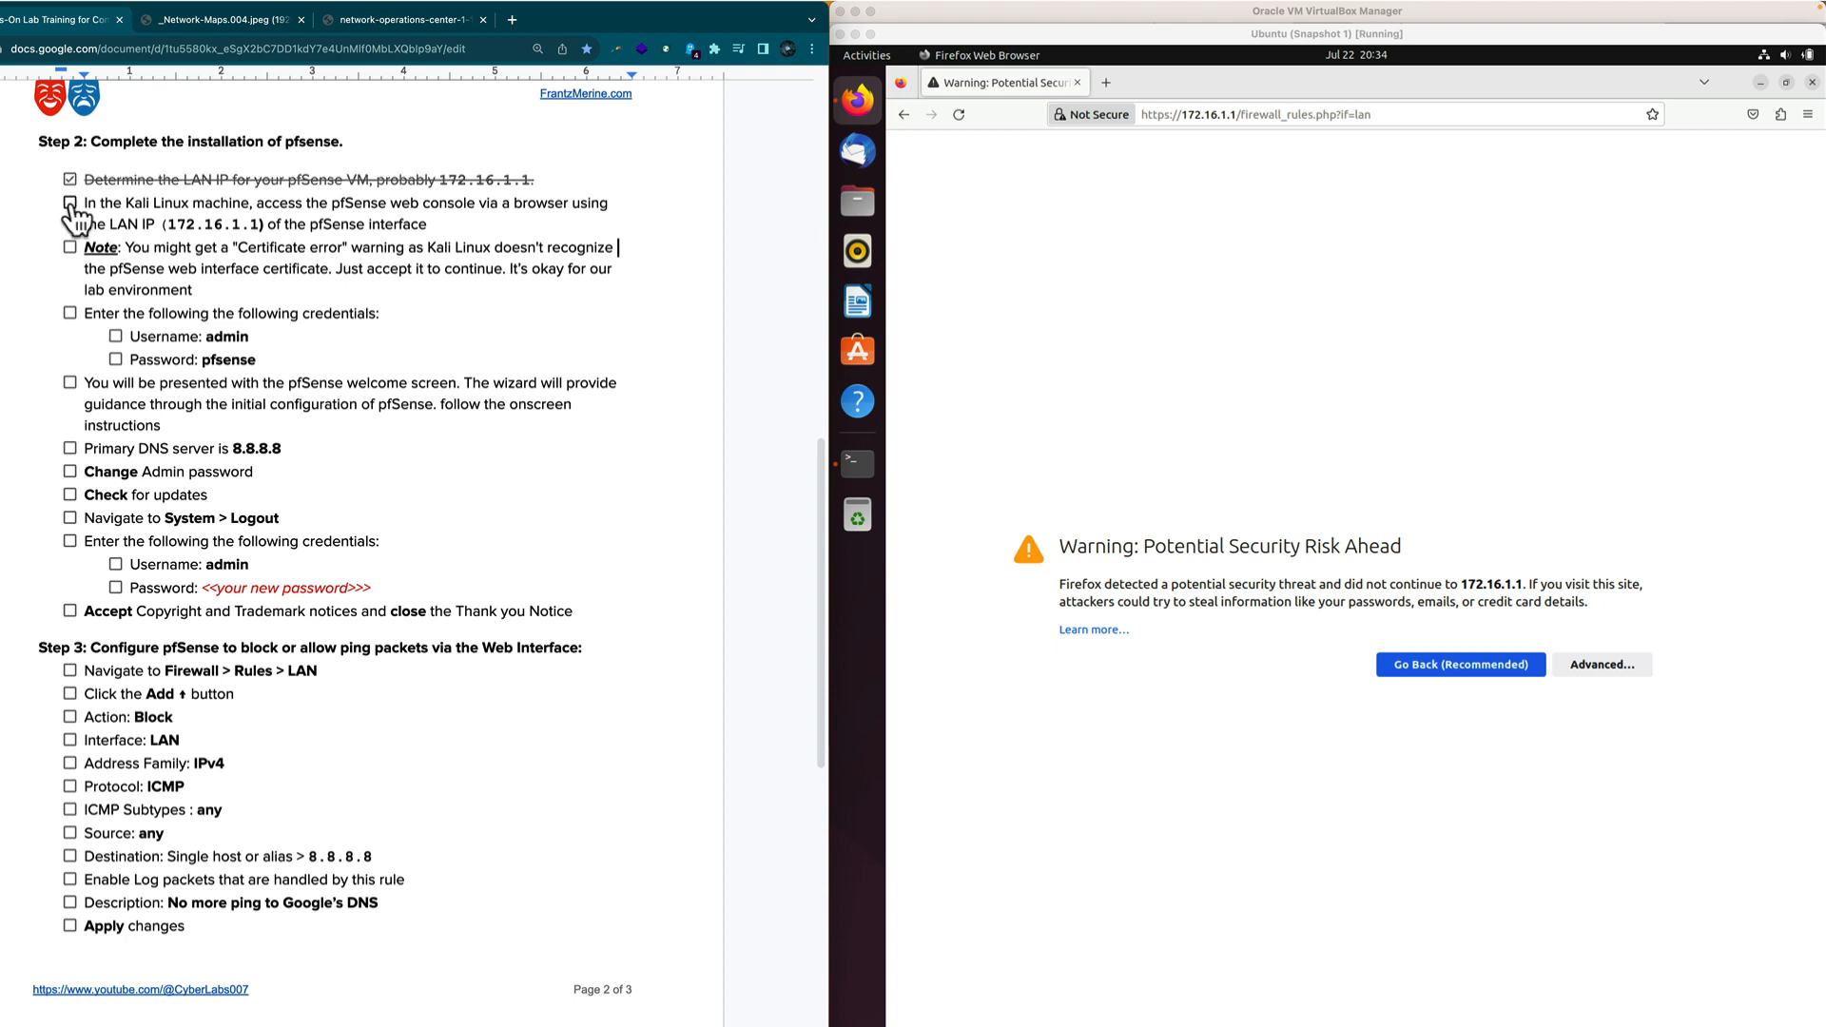
click(69, 204)
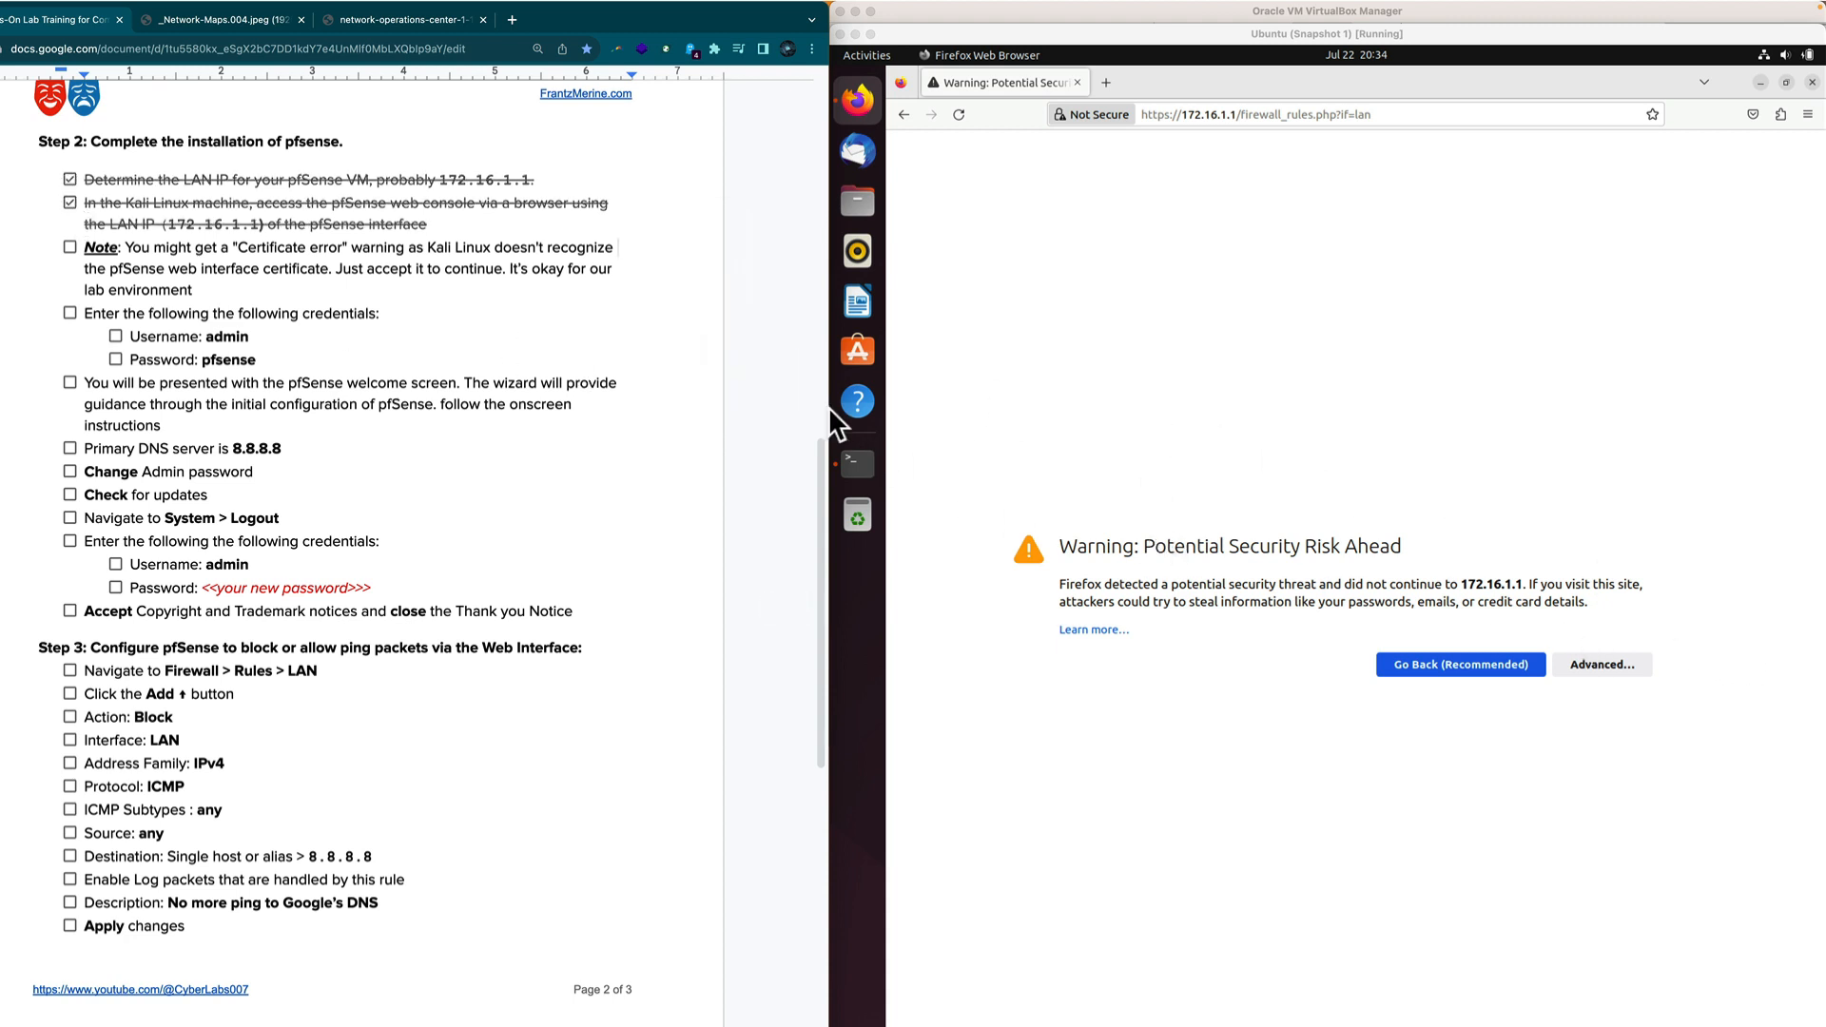
click(1593, 663)
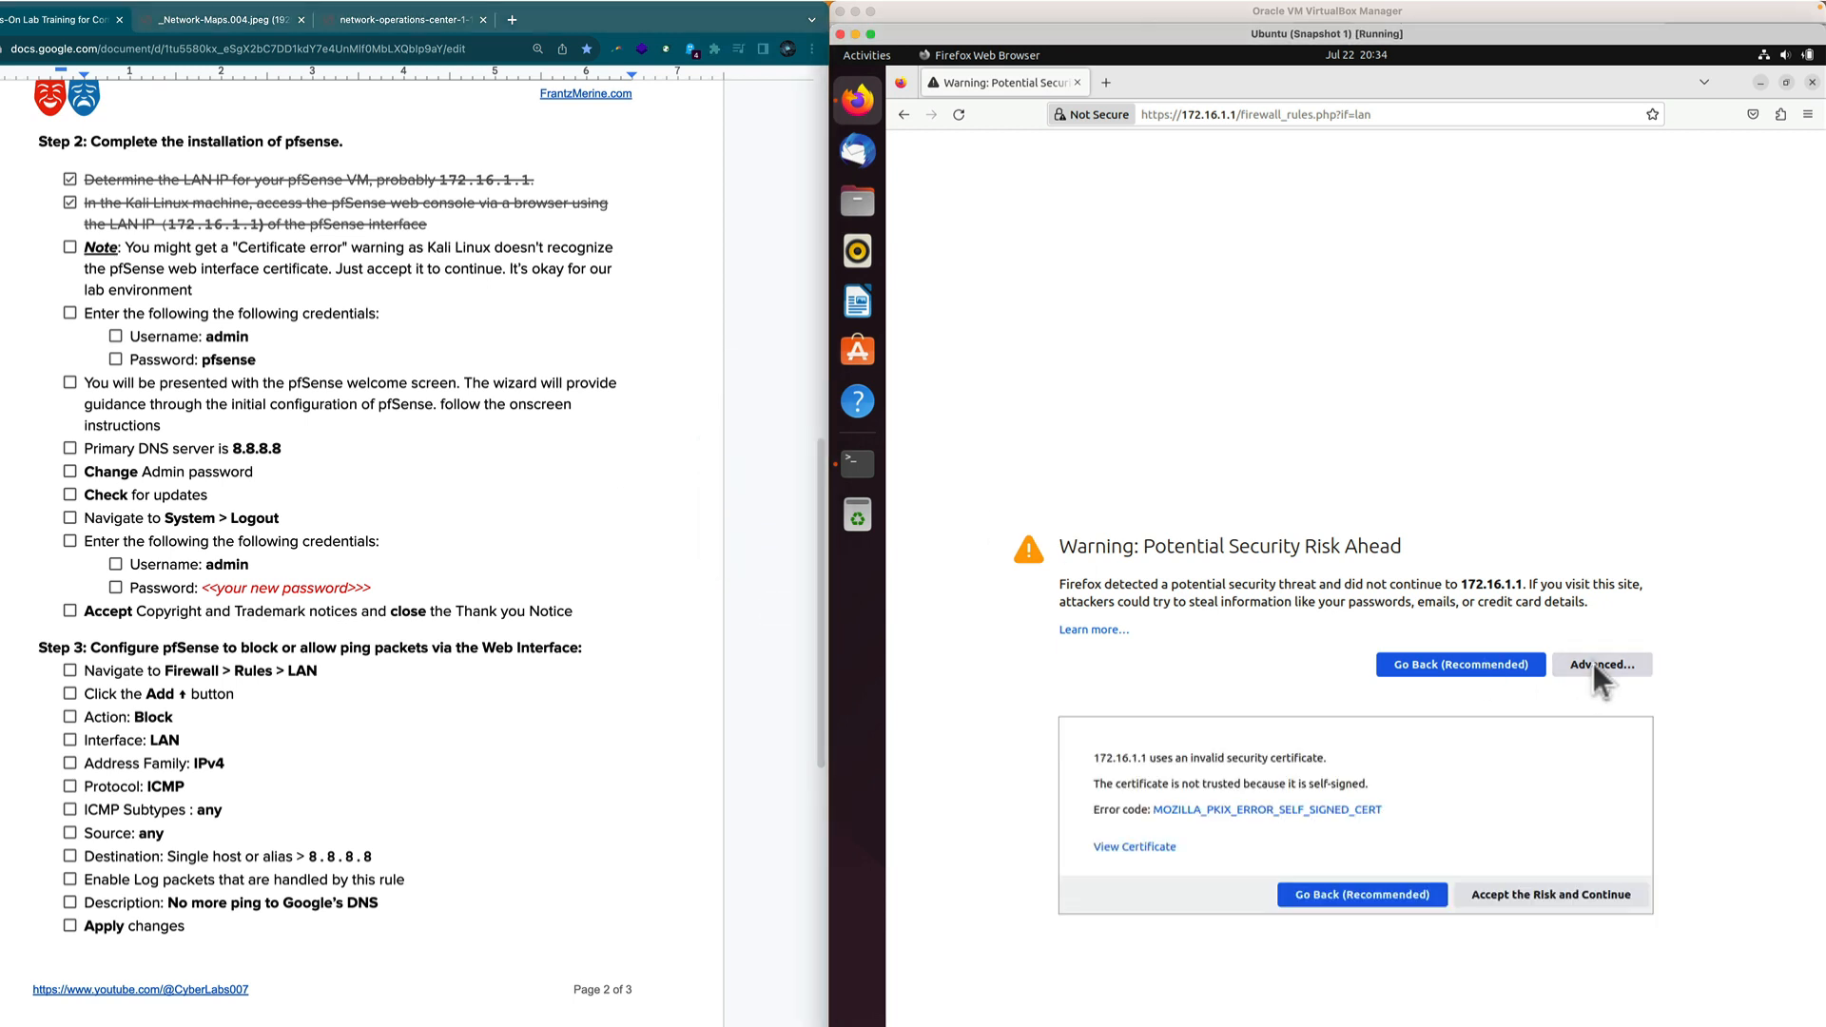
click(1573, 897)
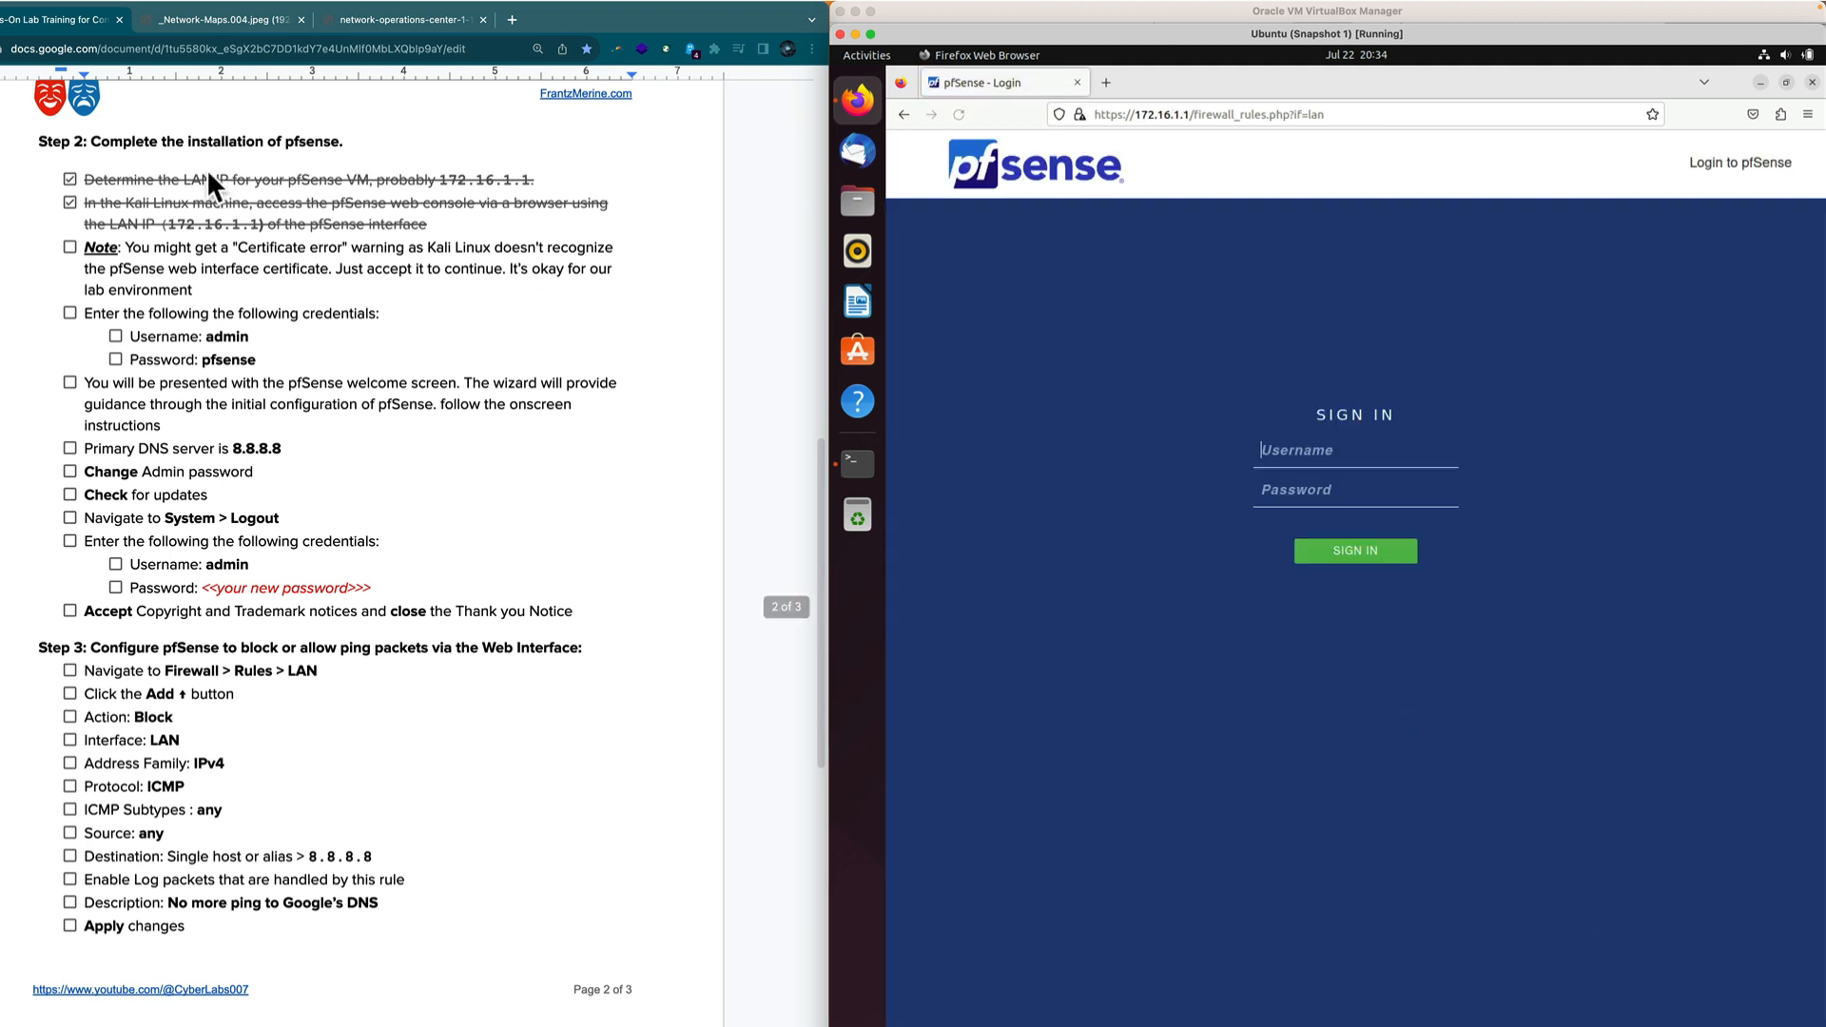
Tick the certificate-warning note, then sign in to pfSense as admin without saving the login.
click(66, 245)
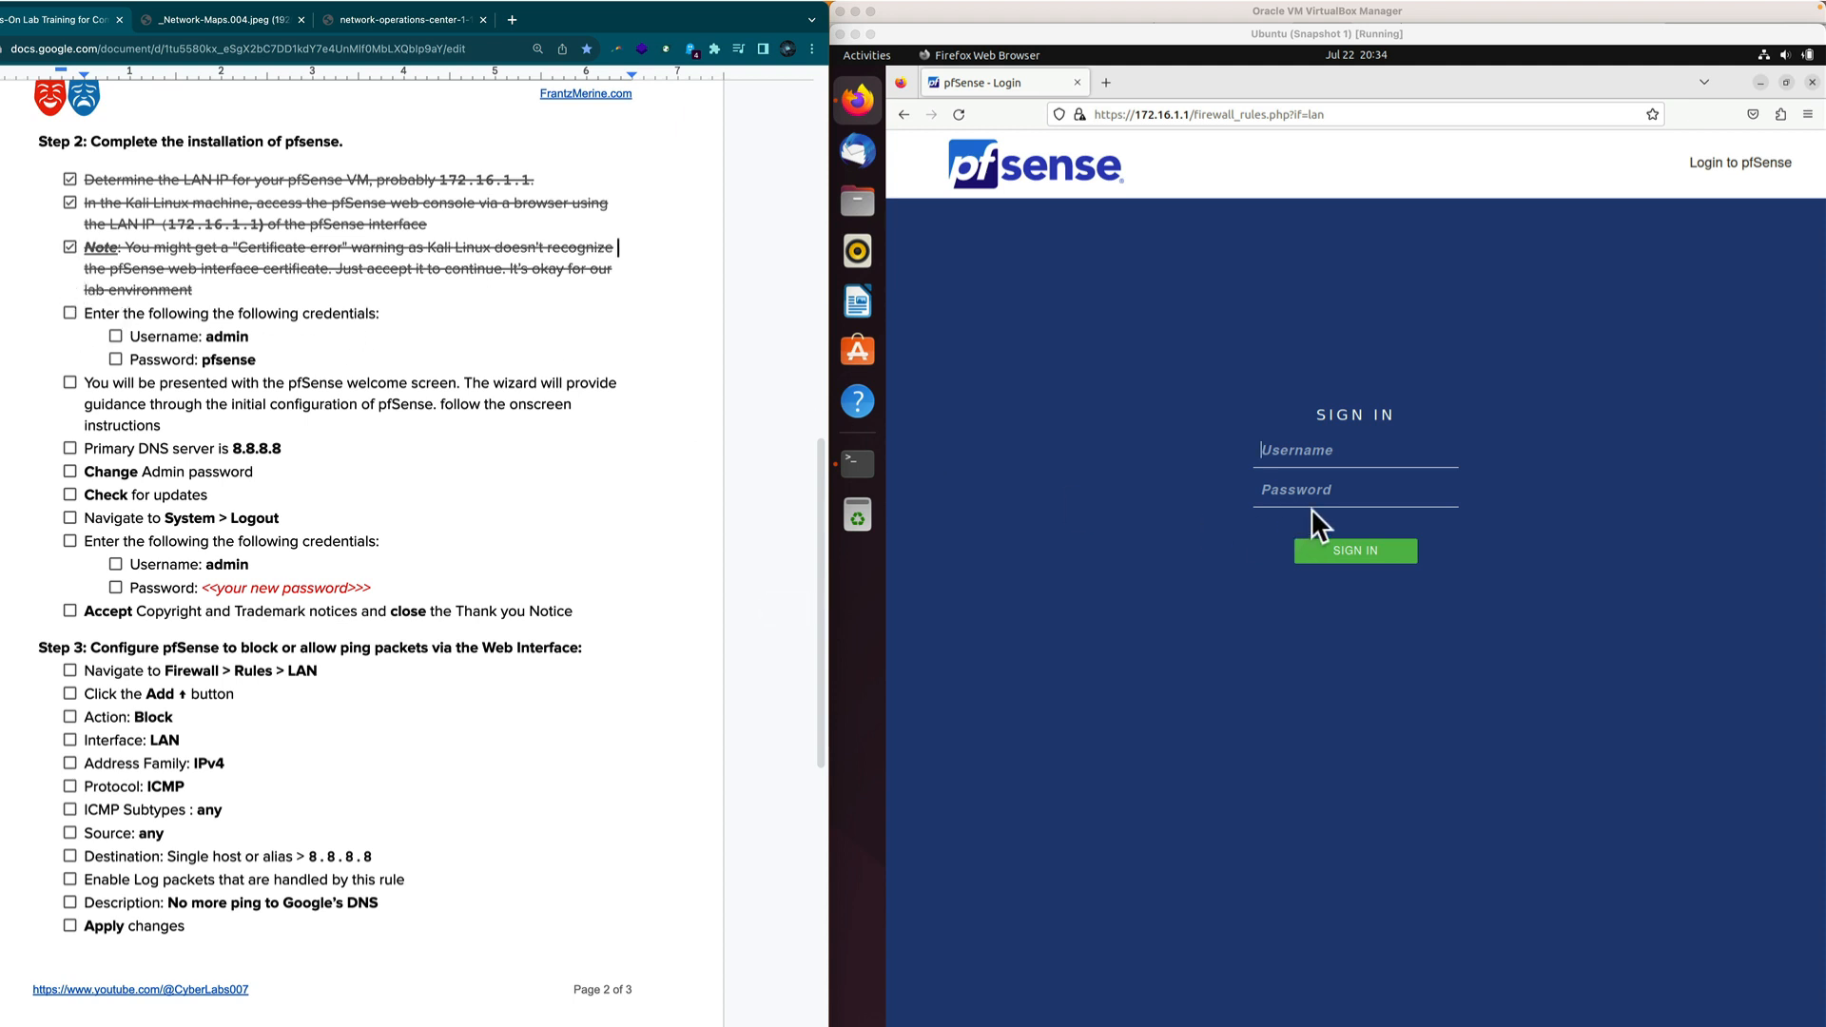
click(1310, 451)
text(admin)
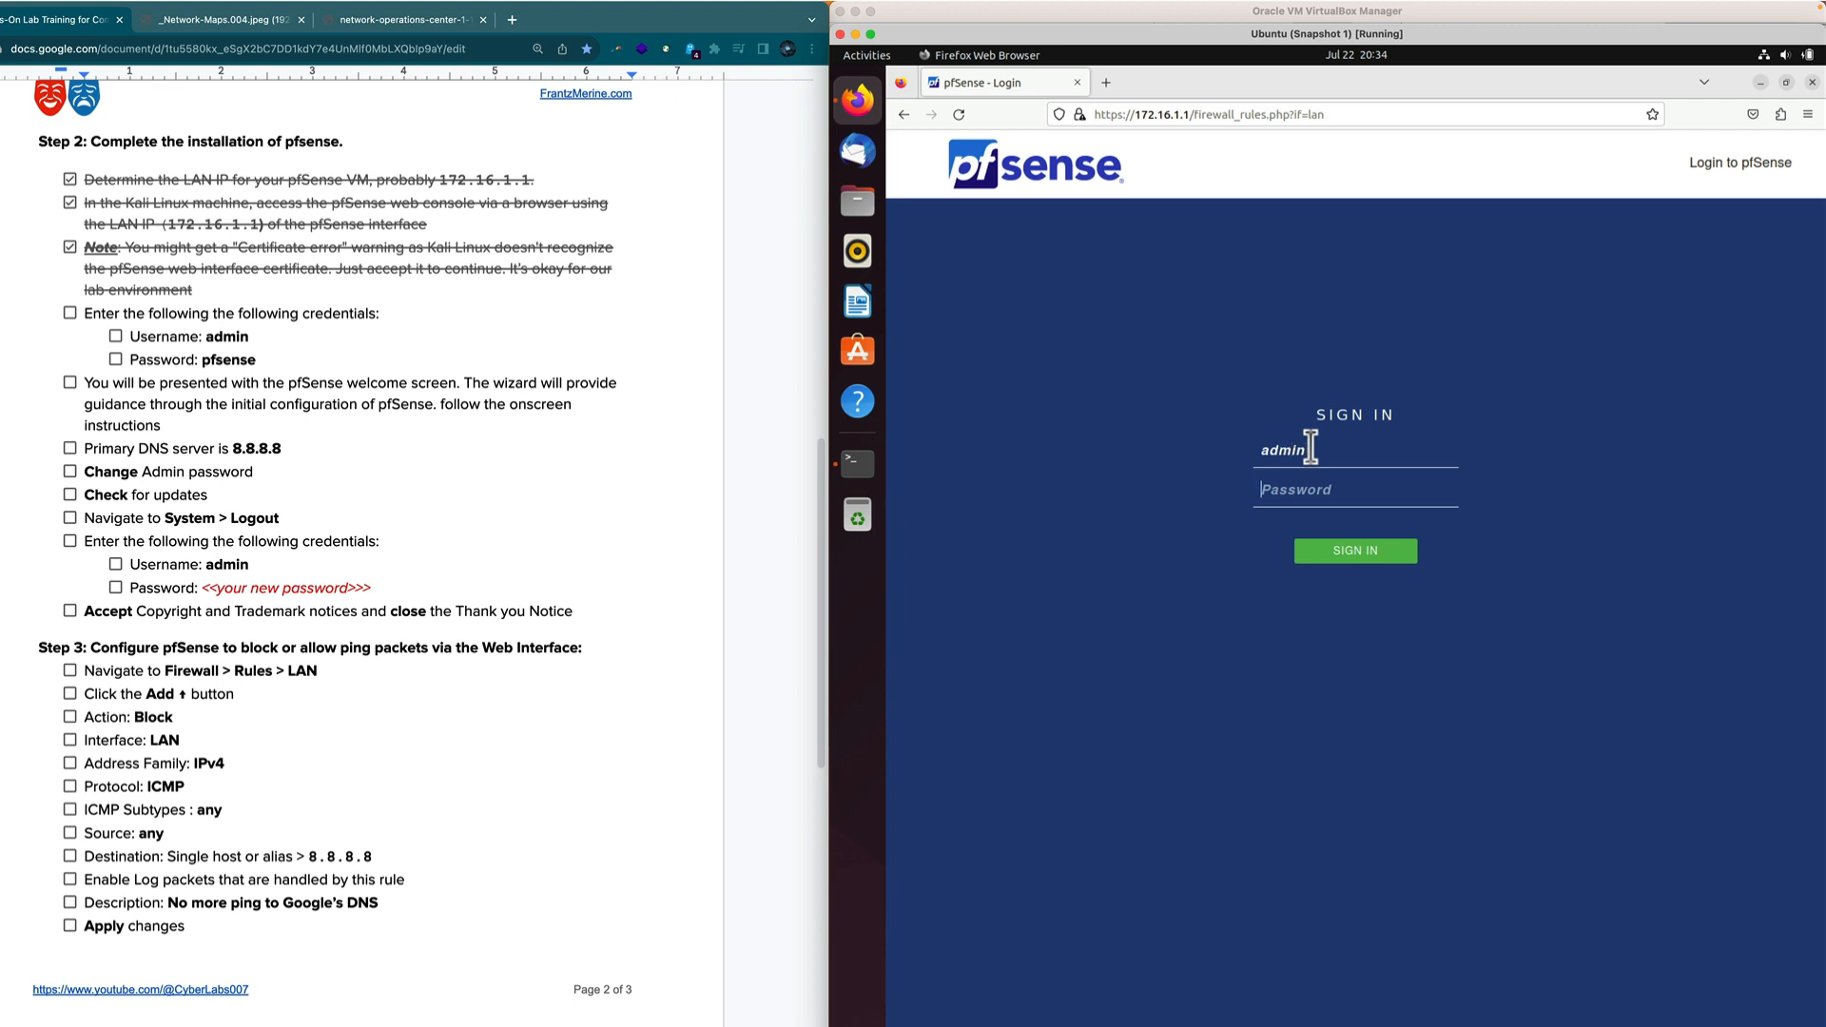
key(Tab)
text(p)
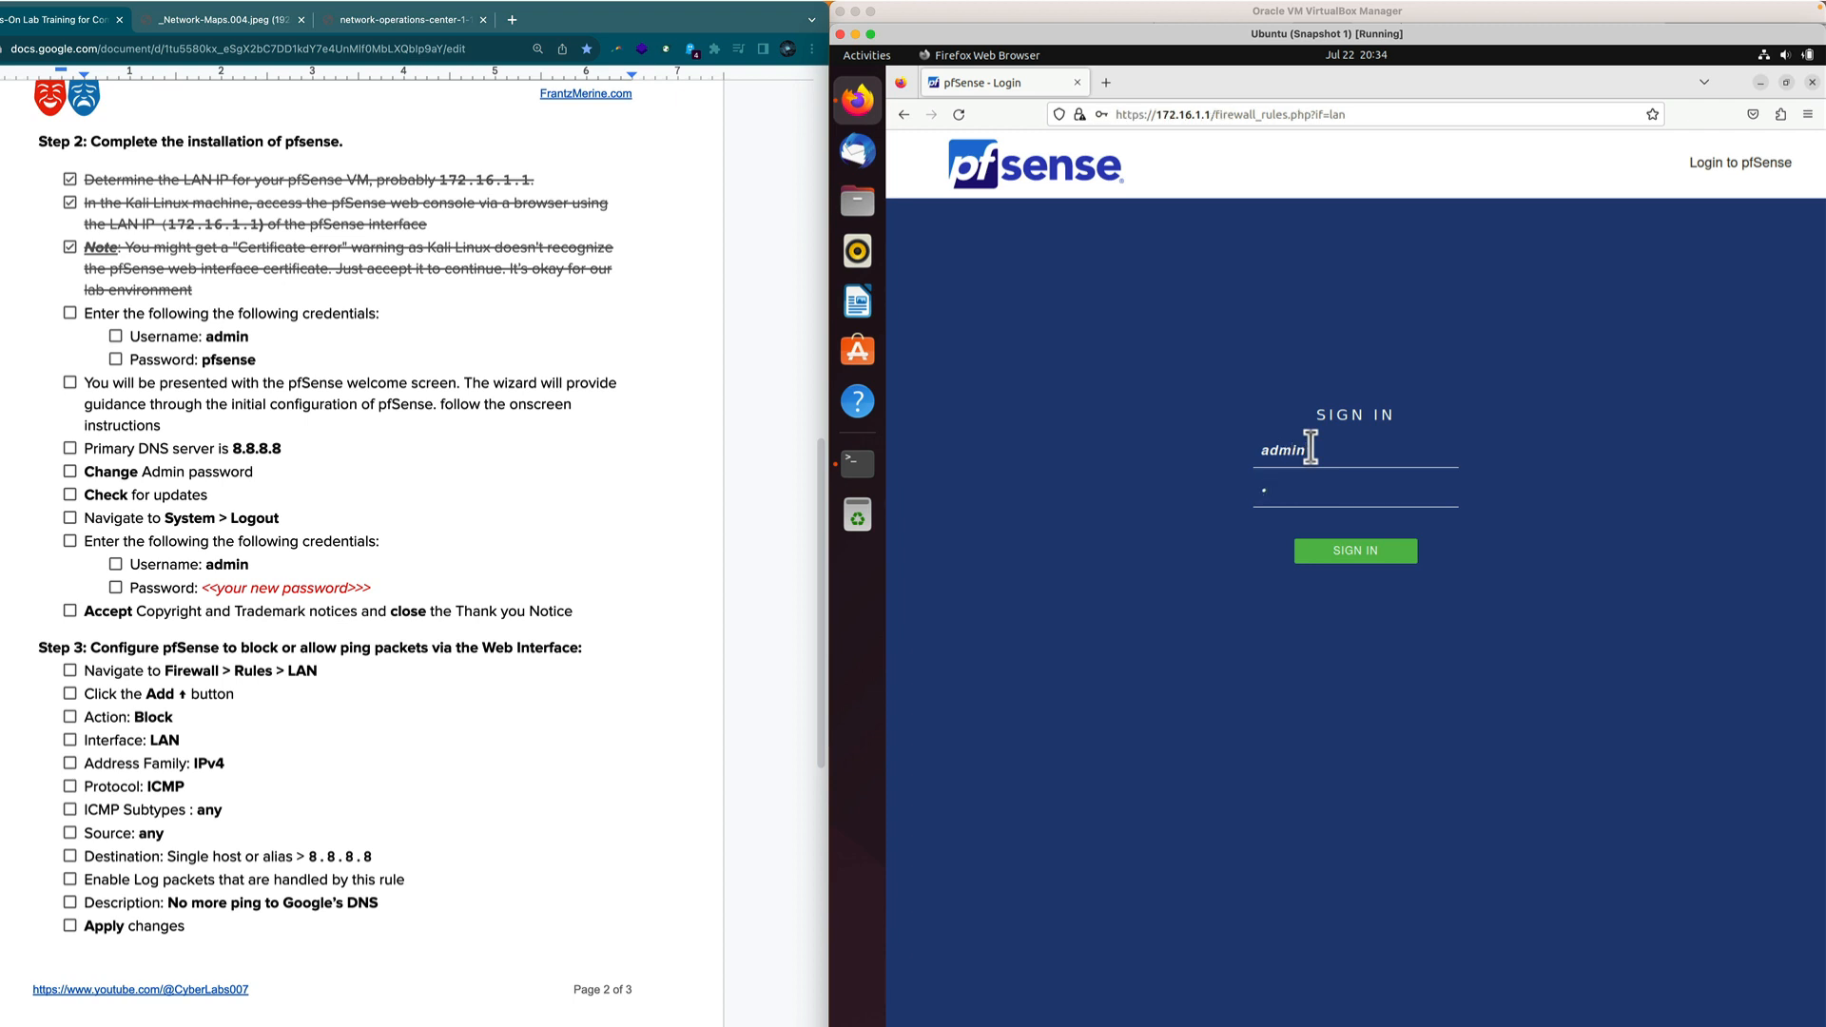
text(fsense)
key(Return)
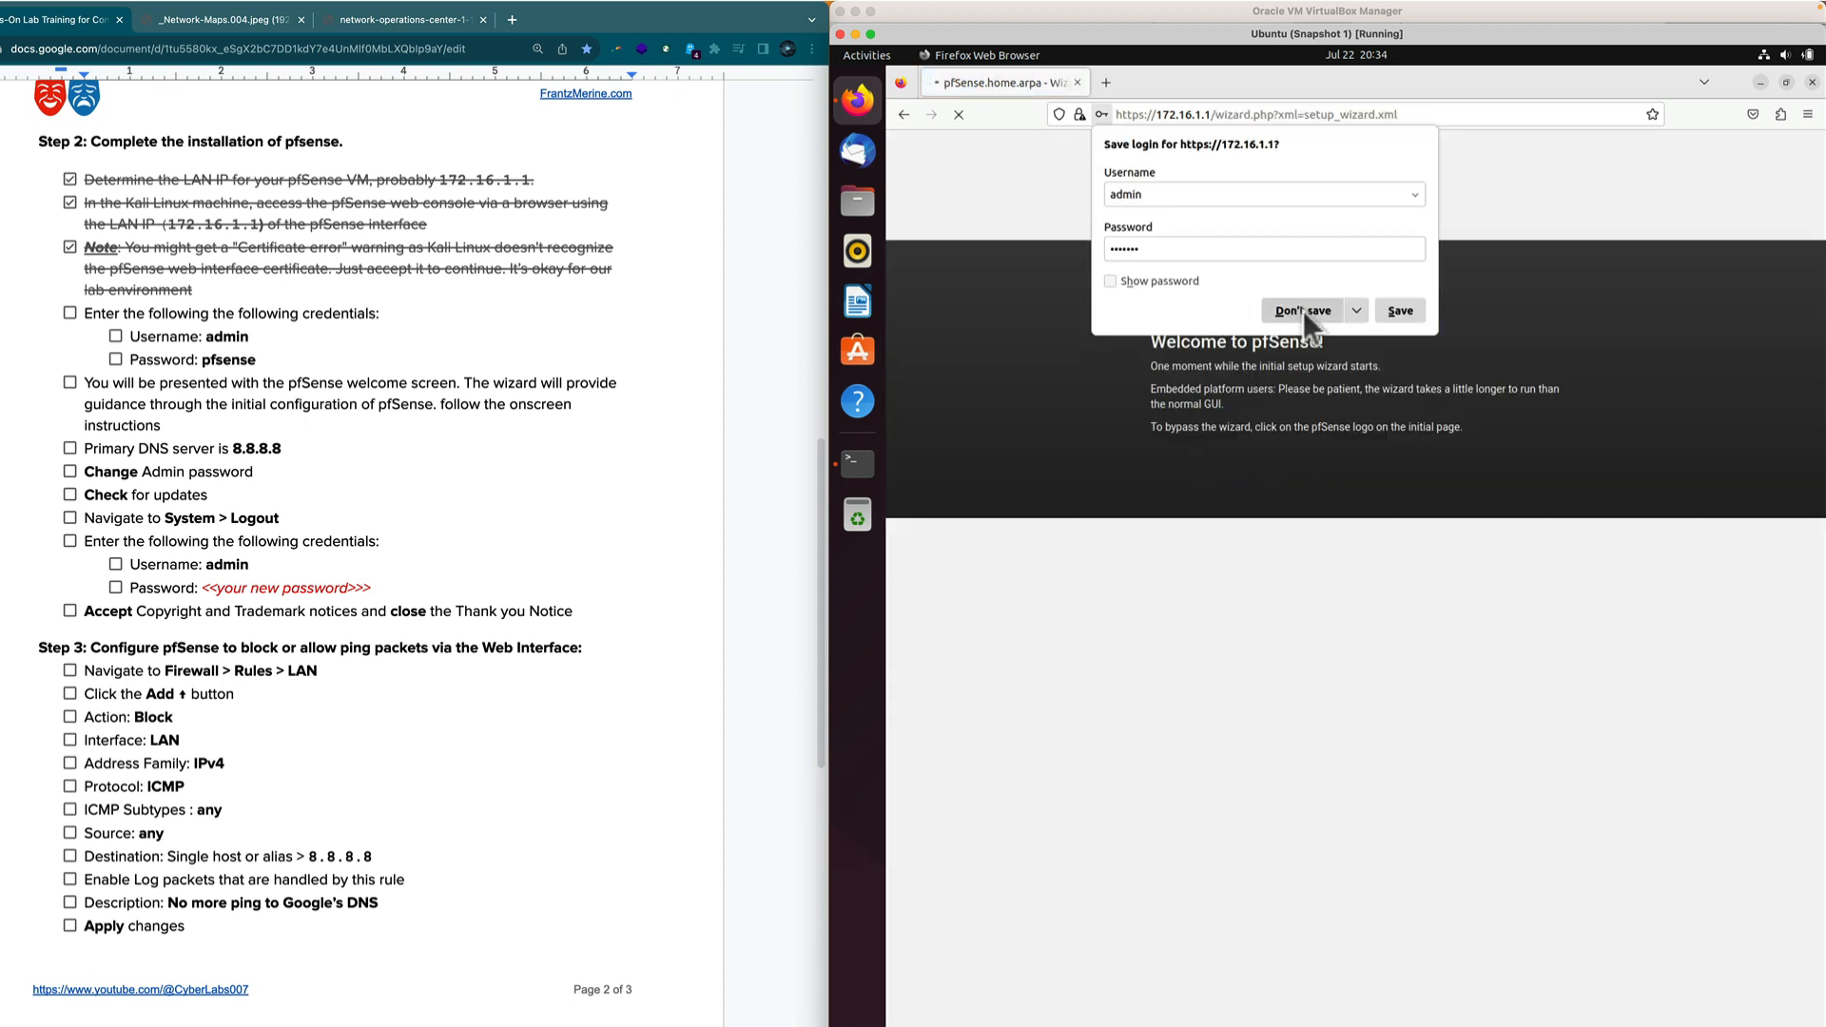
click(1302, 310)
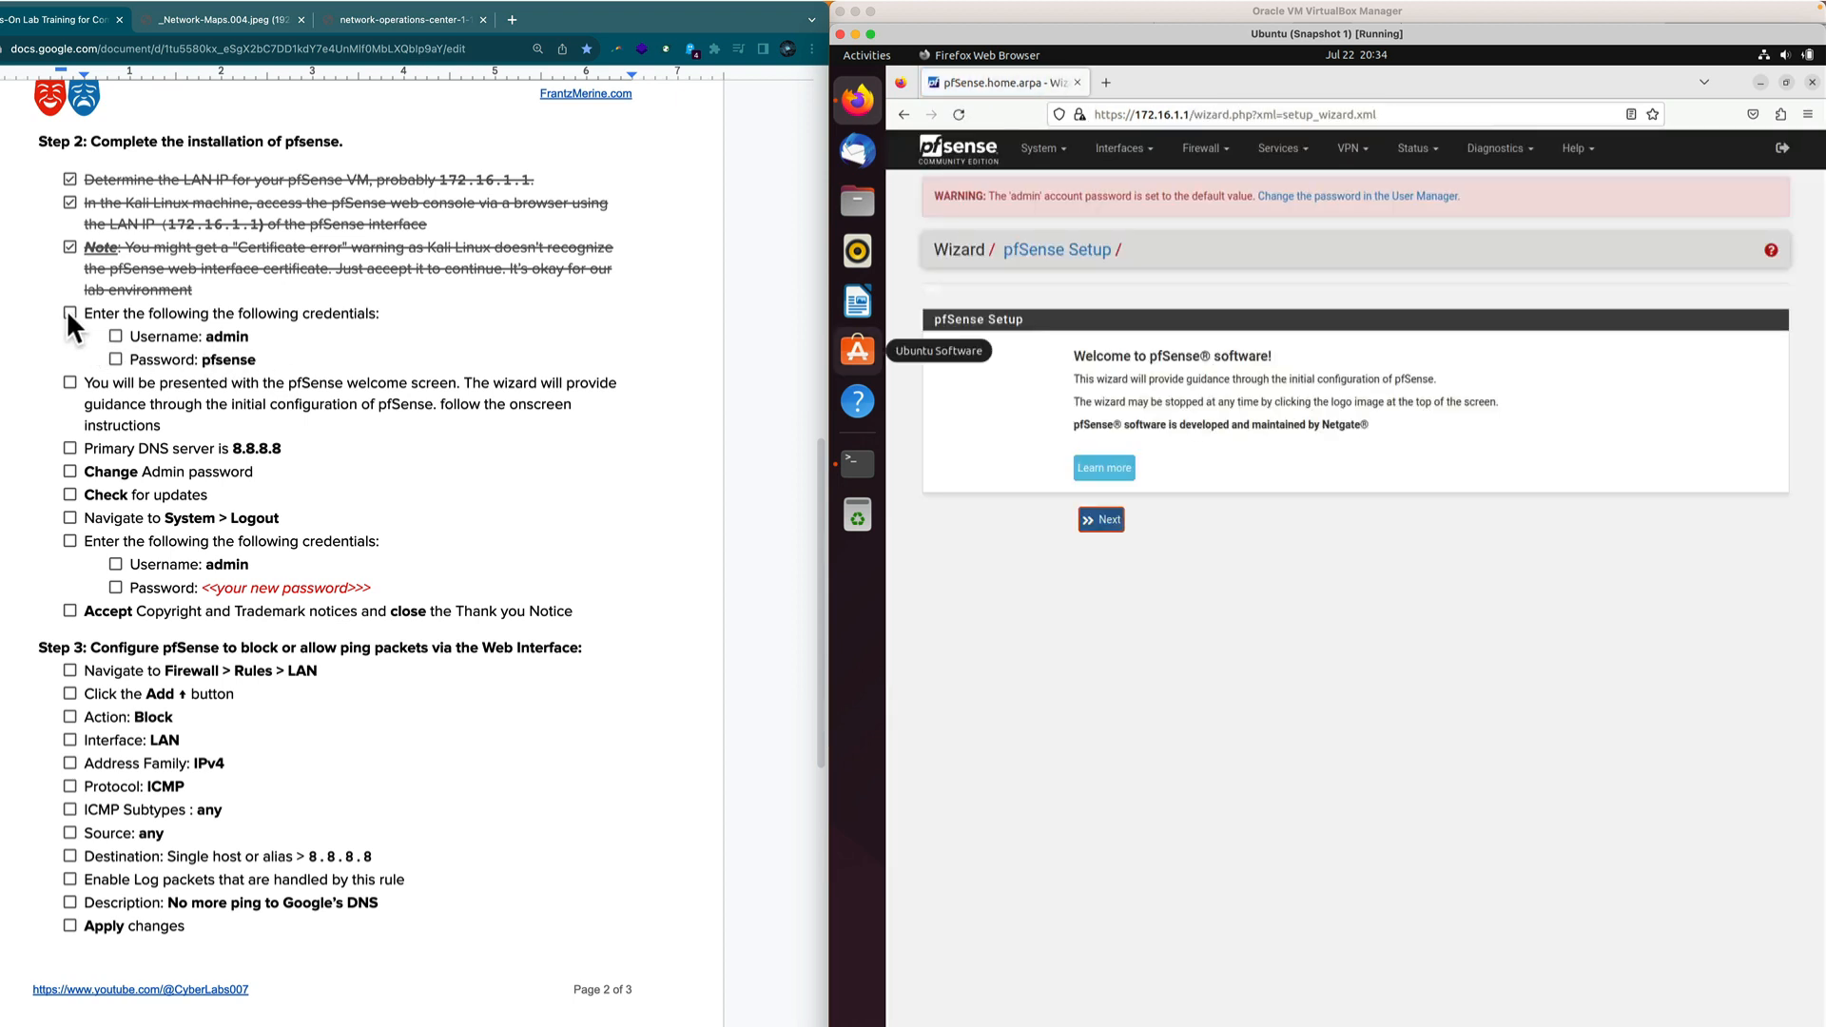
Tick the enter-credentials, Username and Password items in the lab guide.
click(66, 311)
click(69, 313)
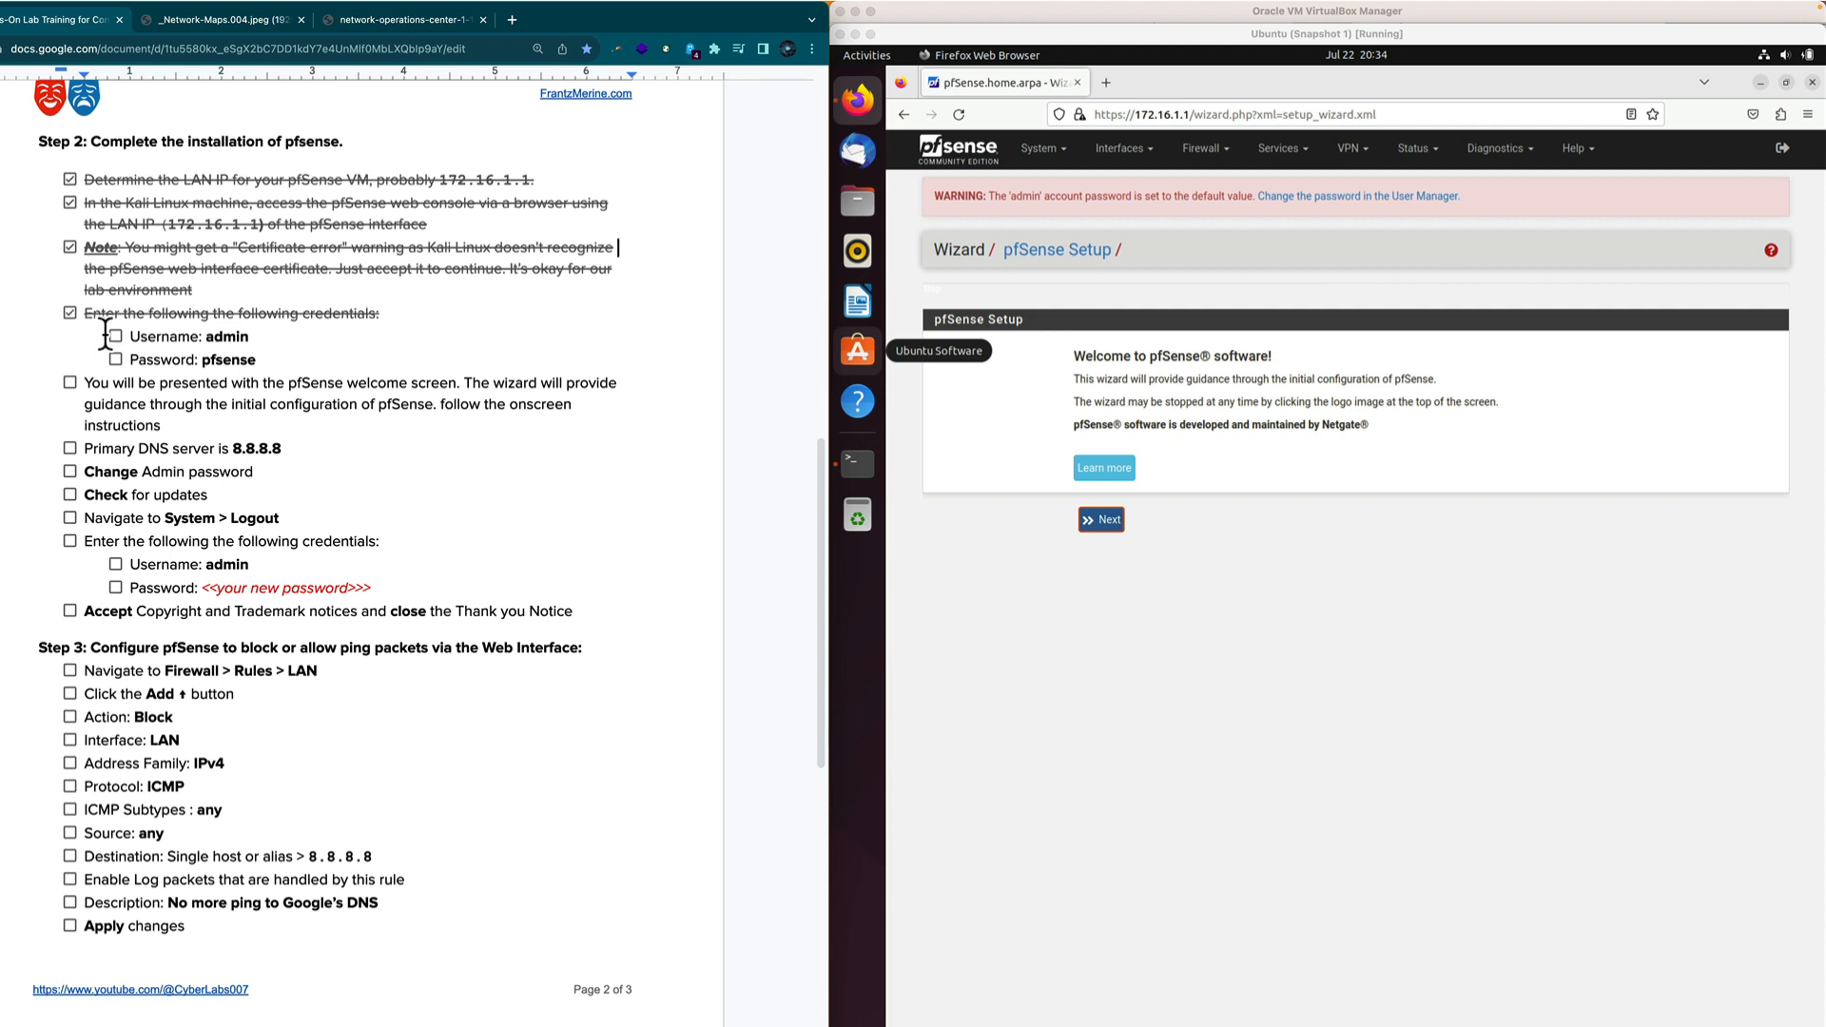
click(115, 335)
click(116, 360)
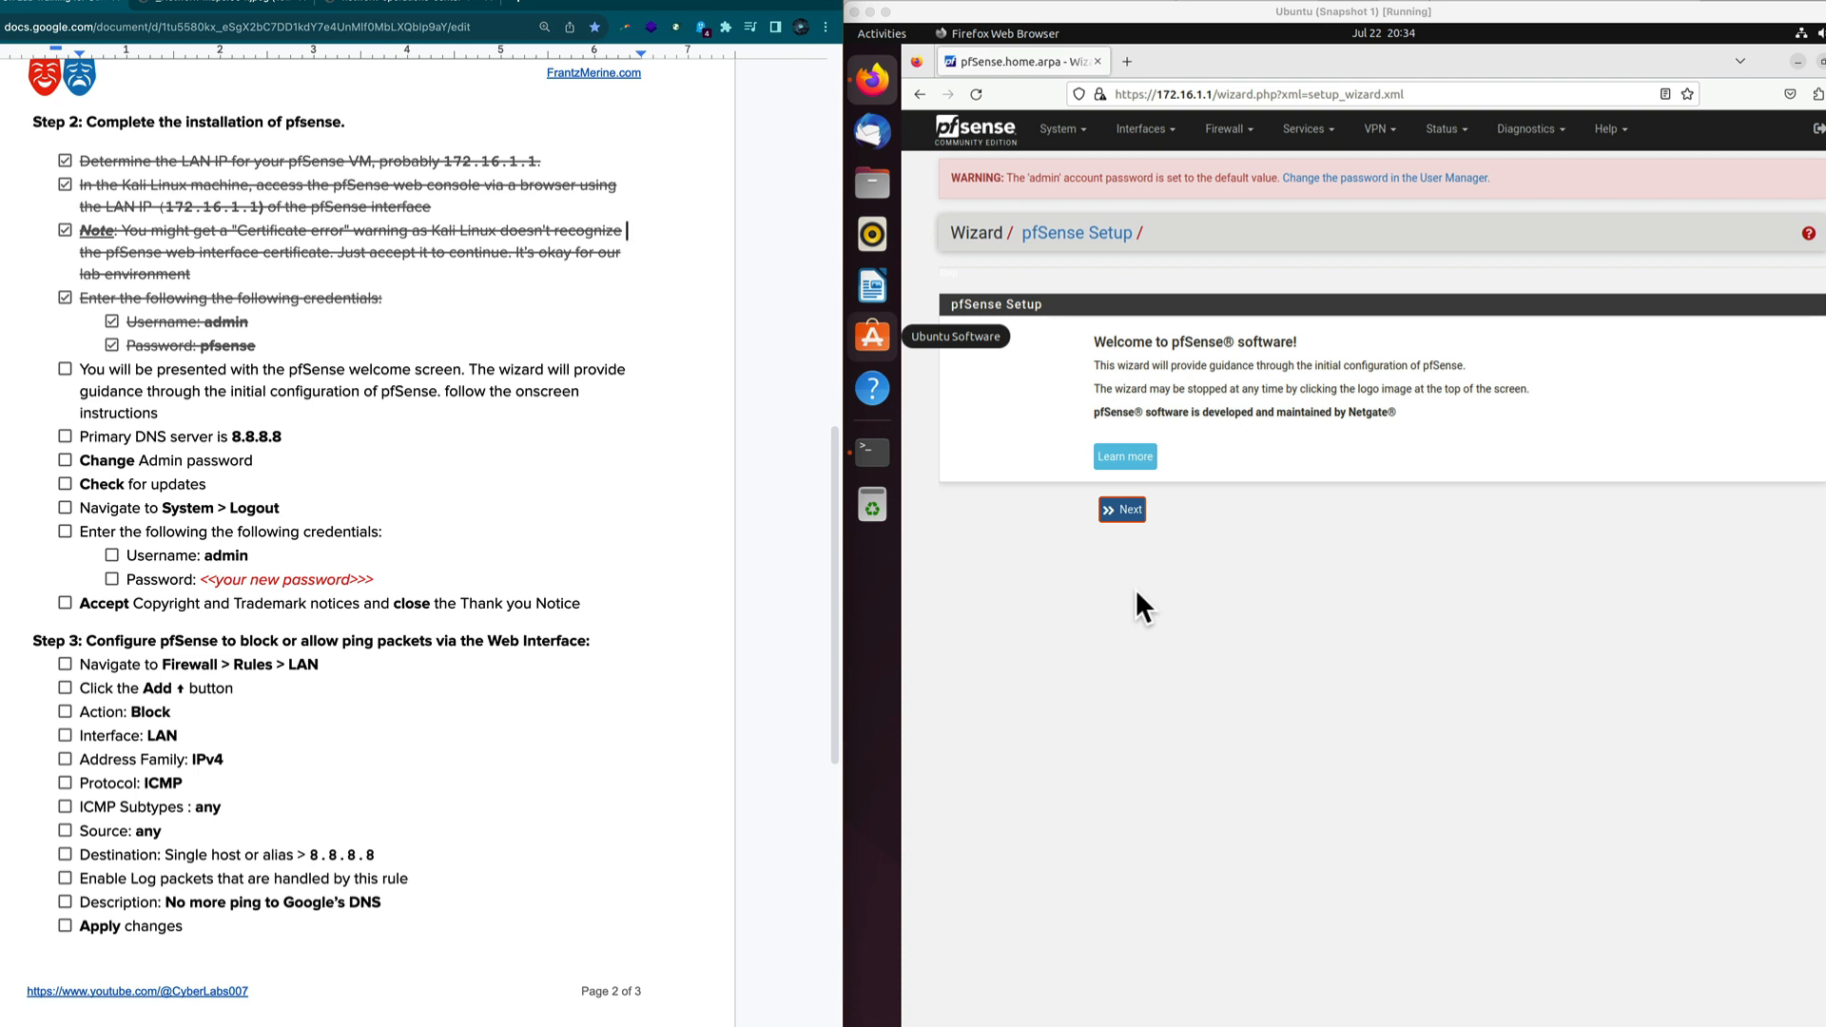
Start the pfSense setup wizard and set the primary DNS server to 8.8.8.8.
click(1136, 560)
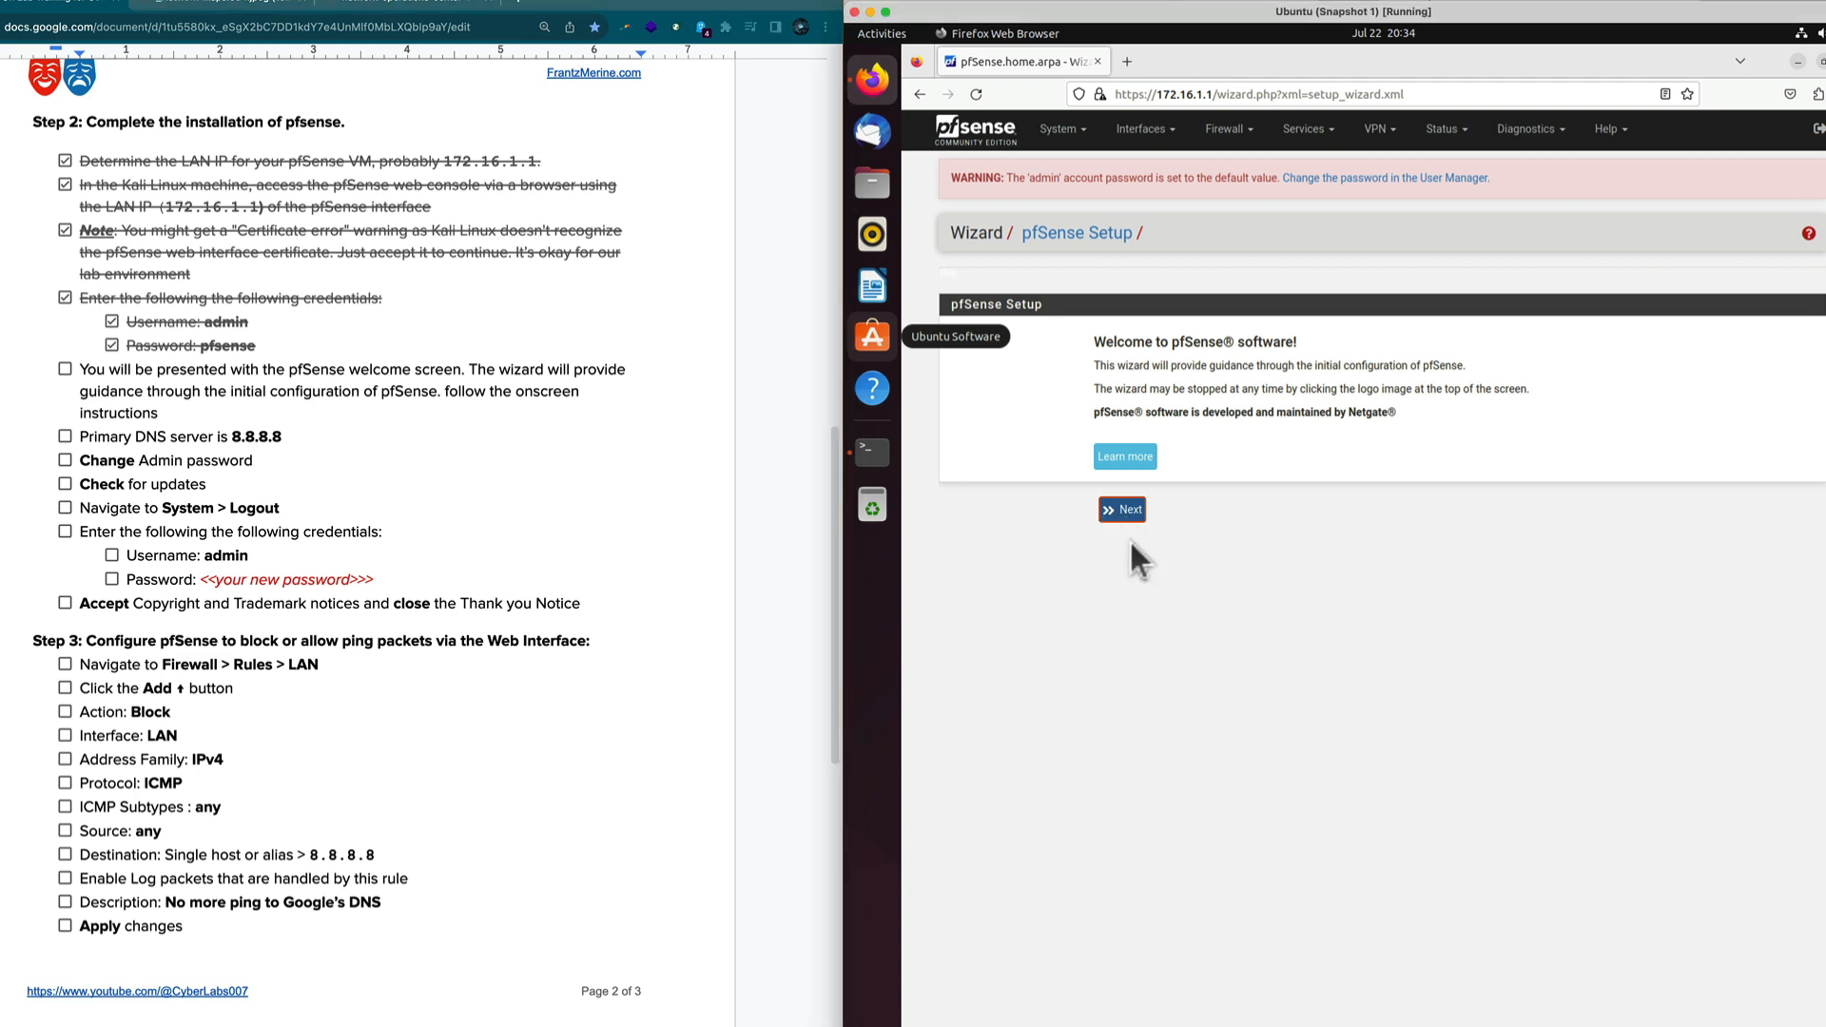
click(1132, 514)
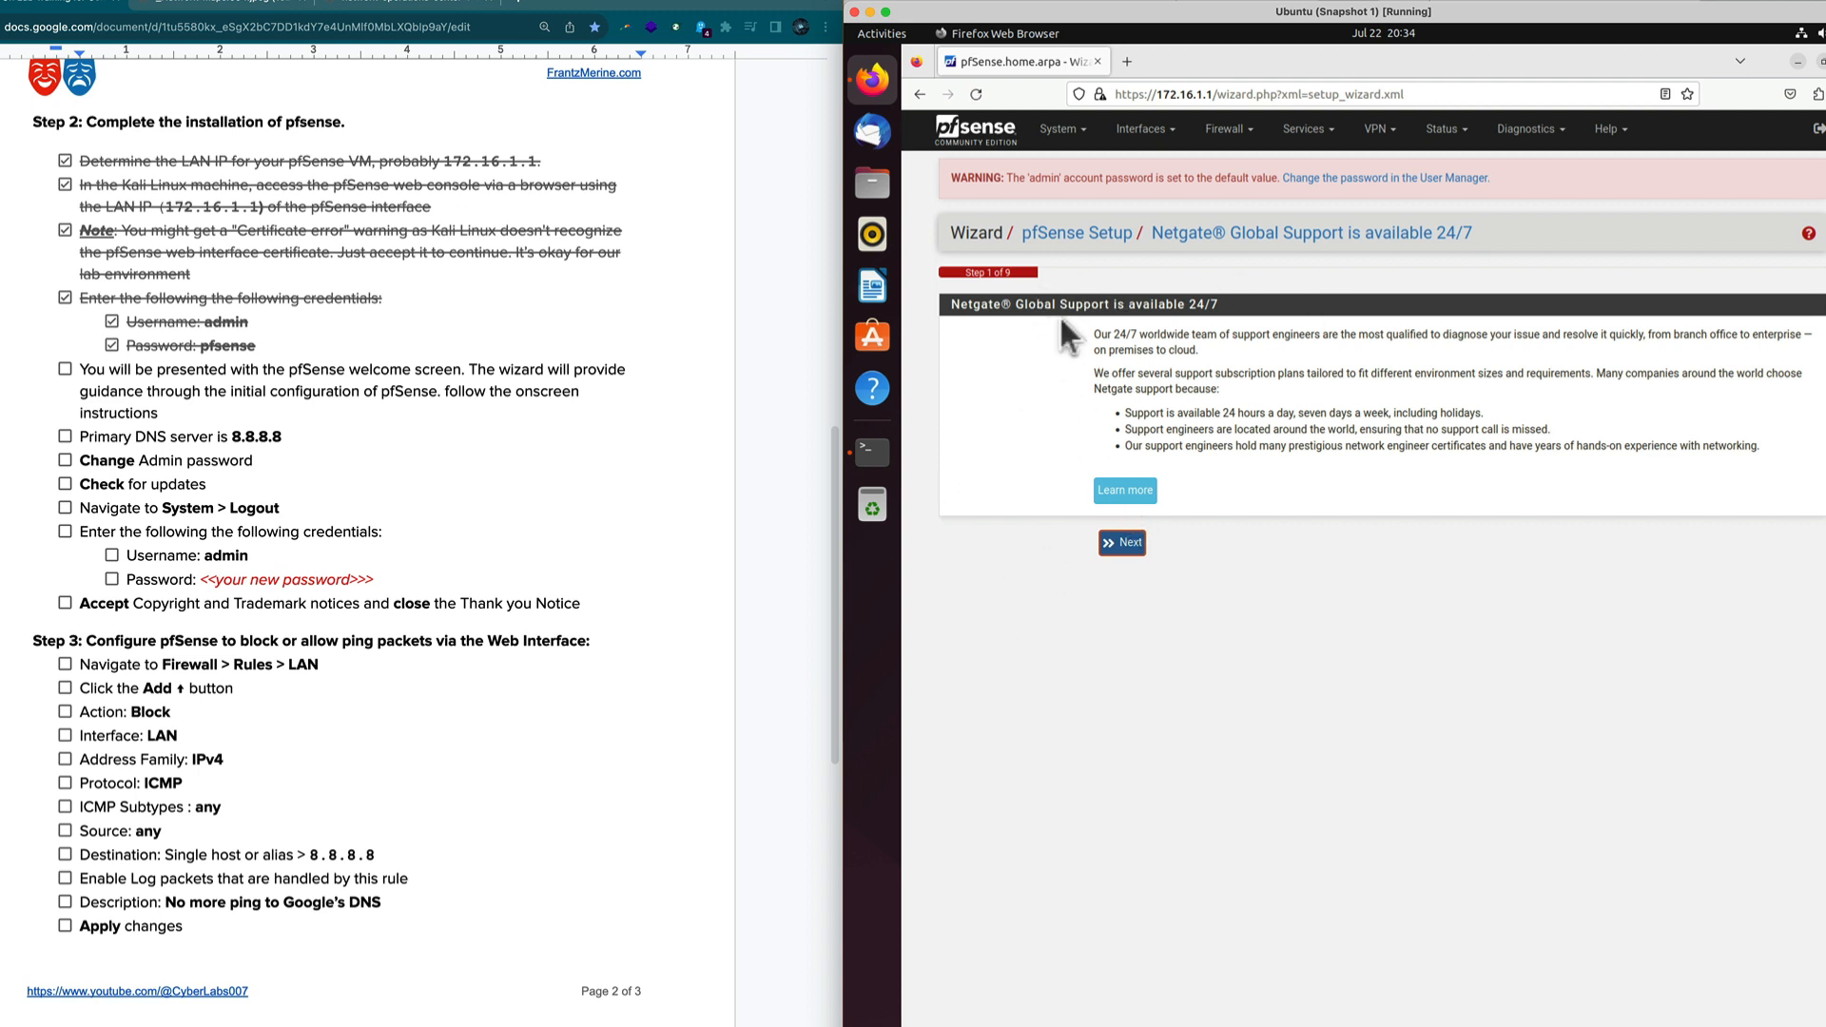
click(1132, 544)
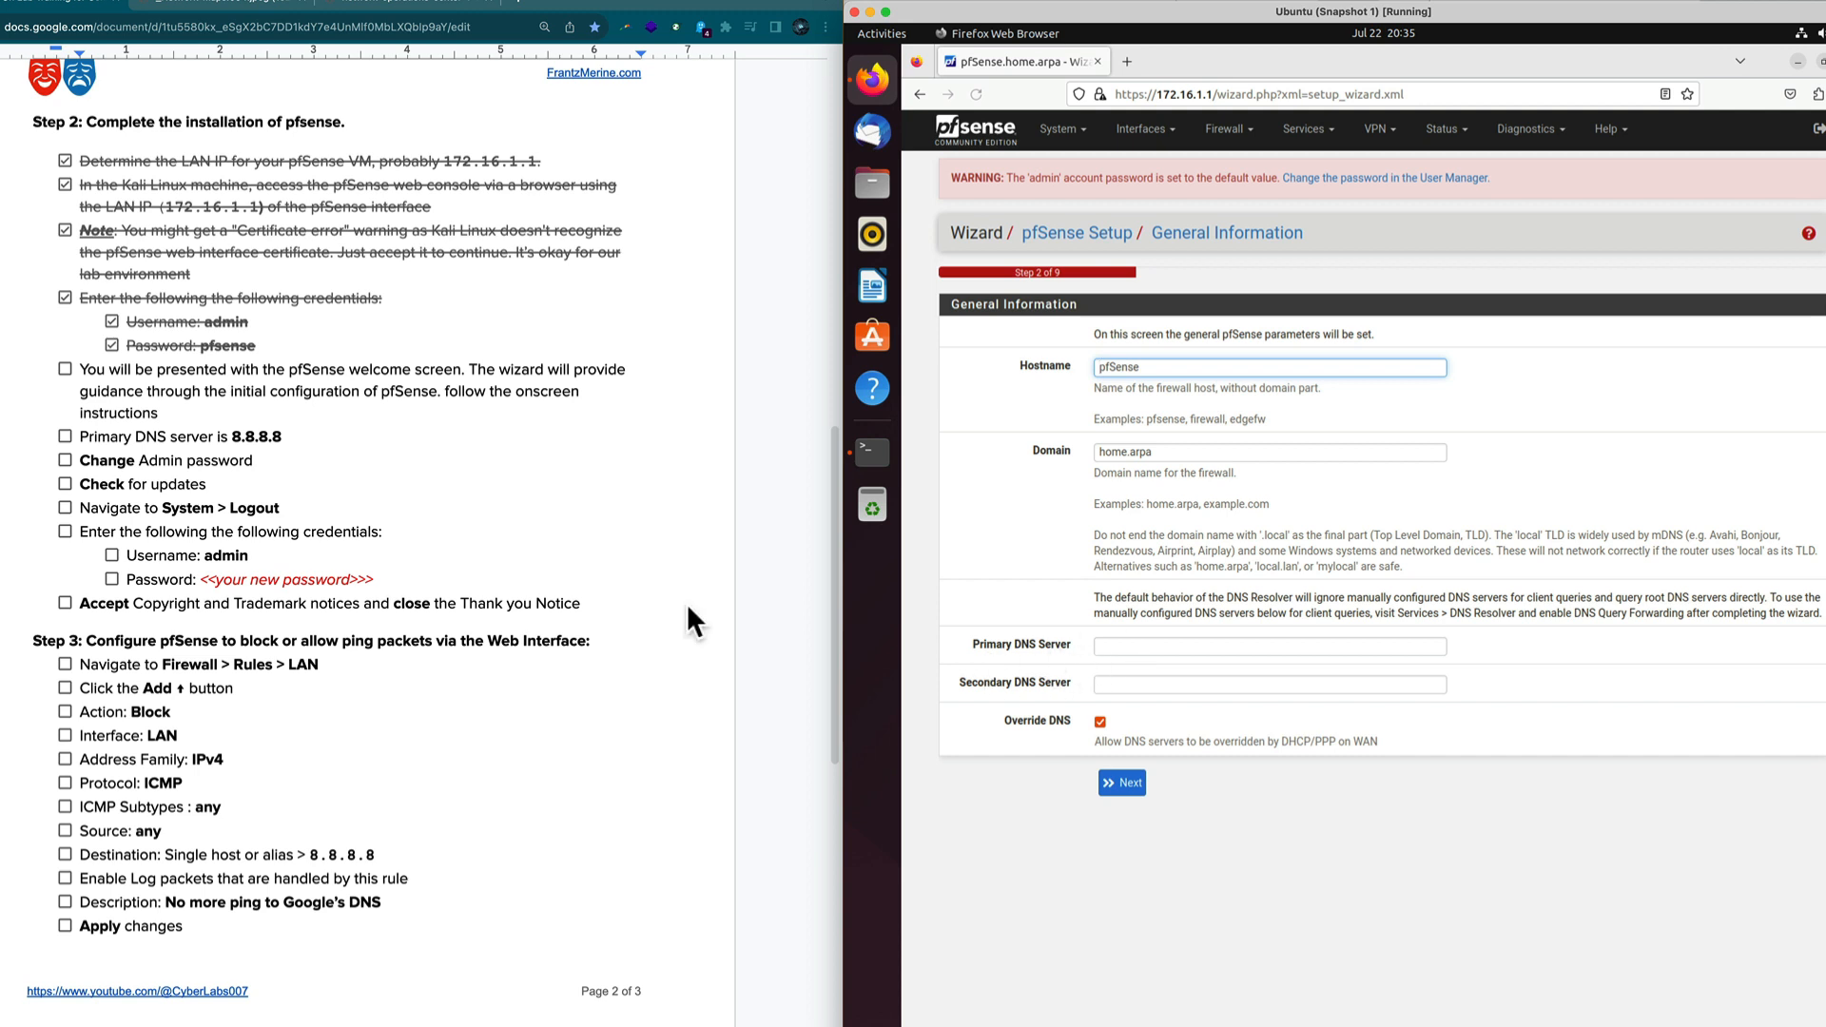
click(1101, 647)
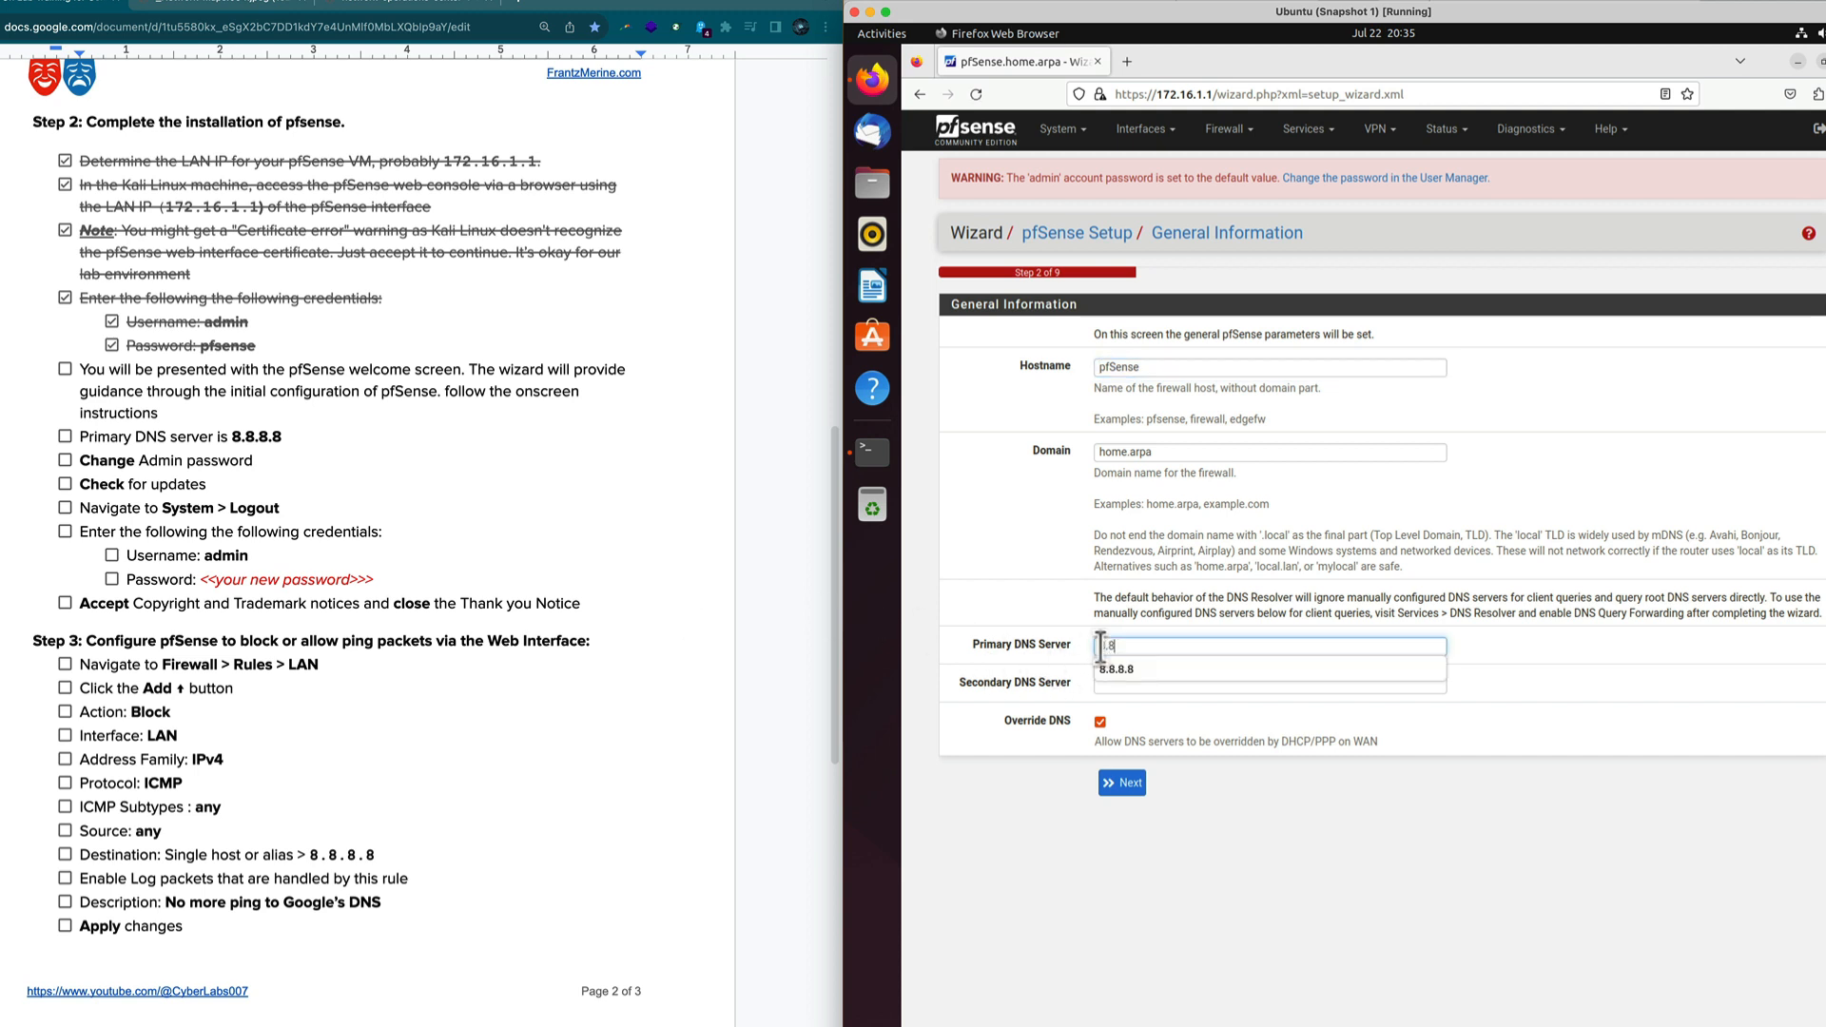
click(1122, 668)
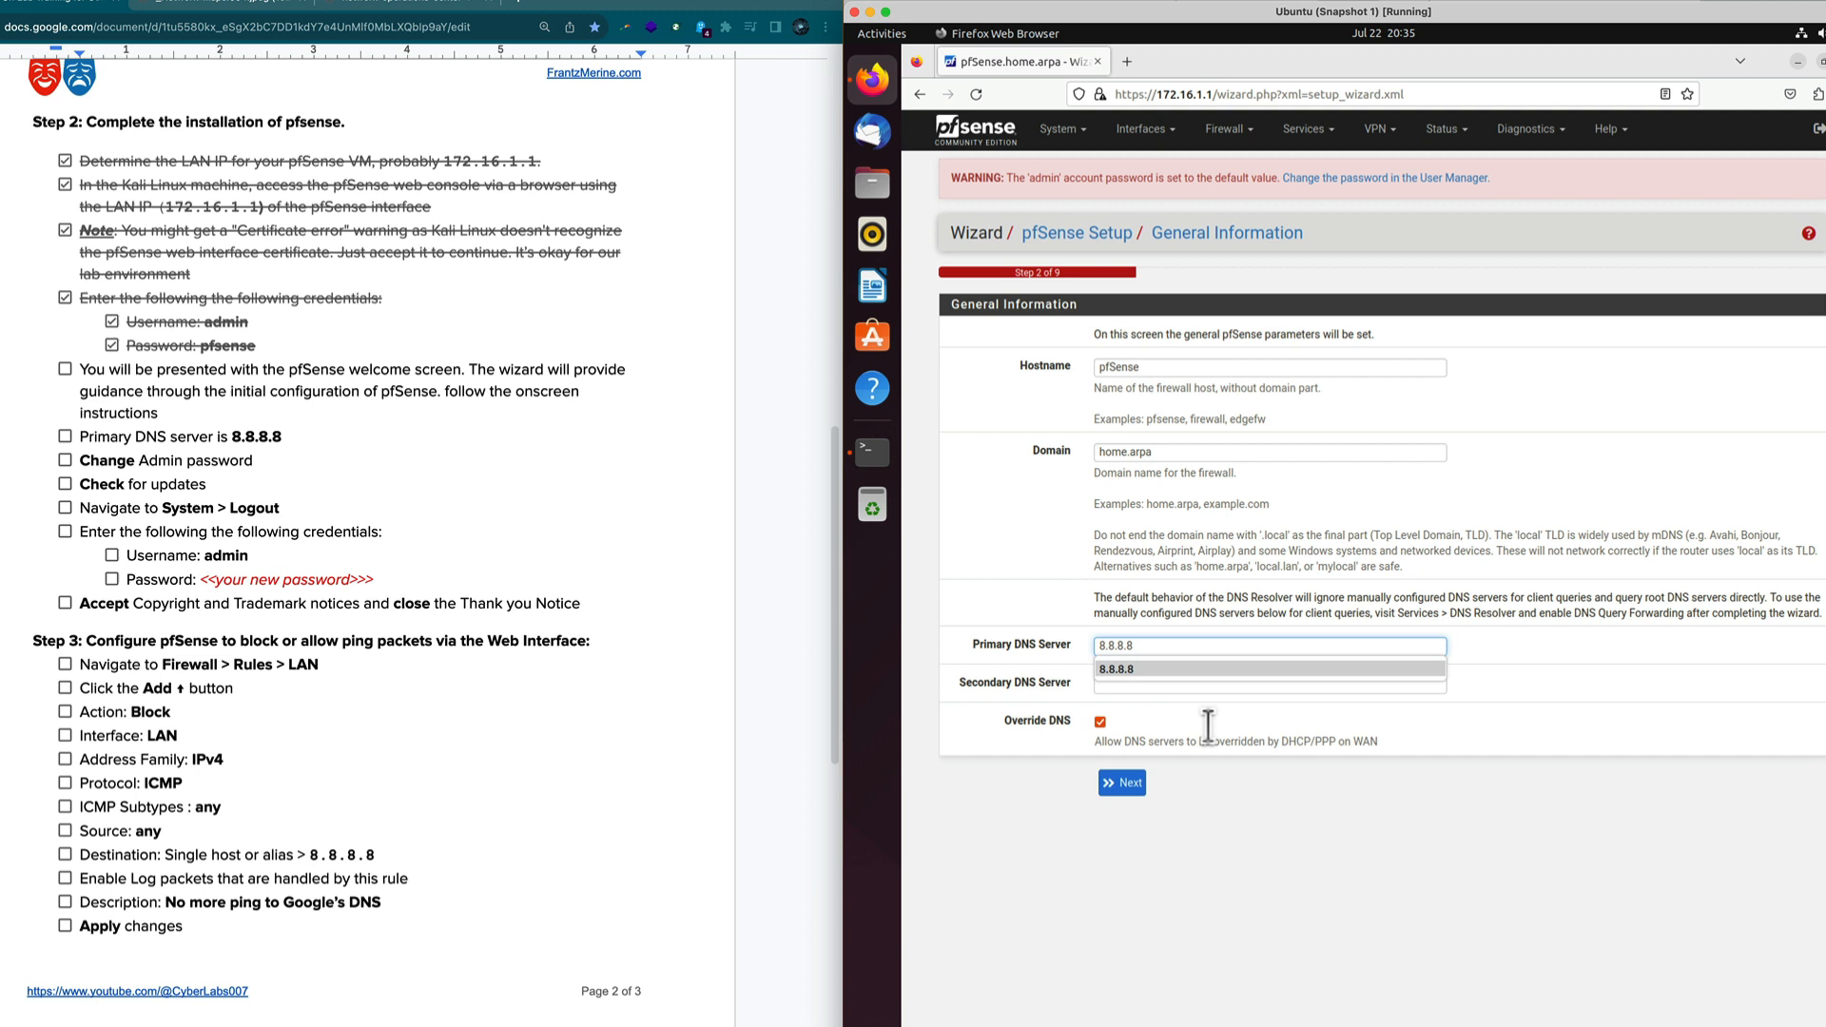
click(1265, 820)
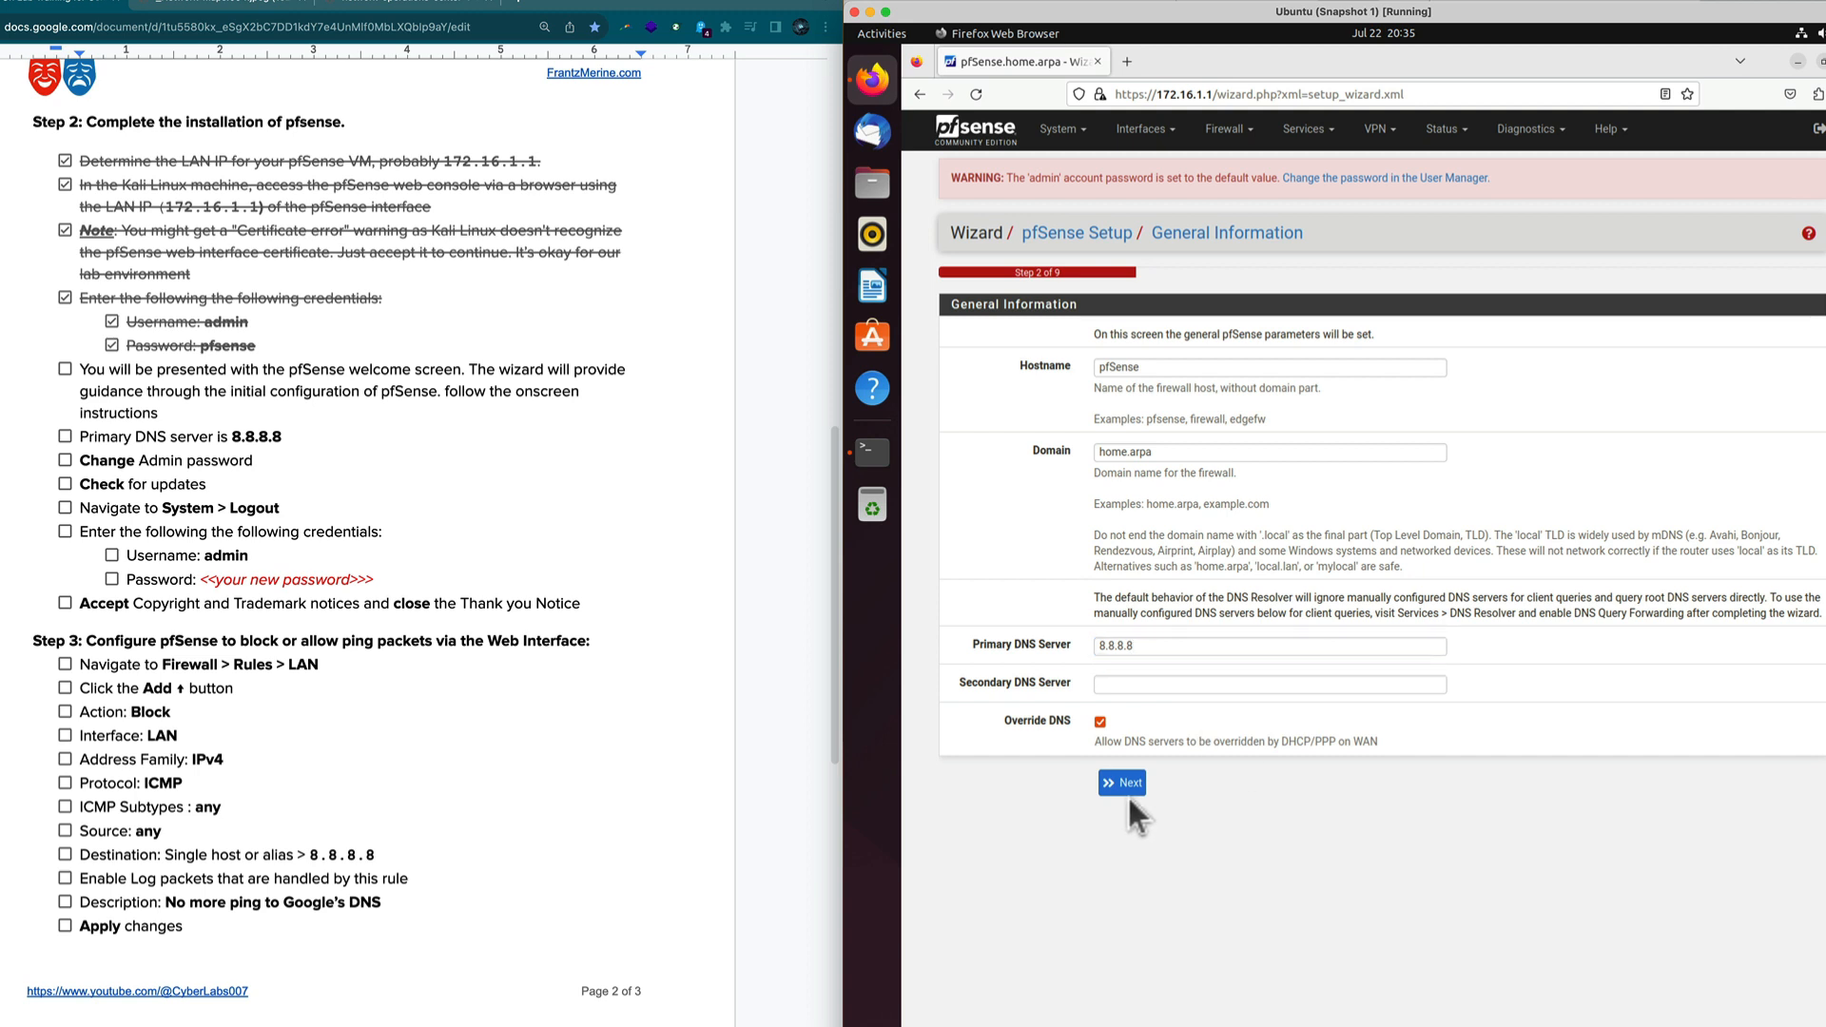
click(1125, 784)
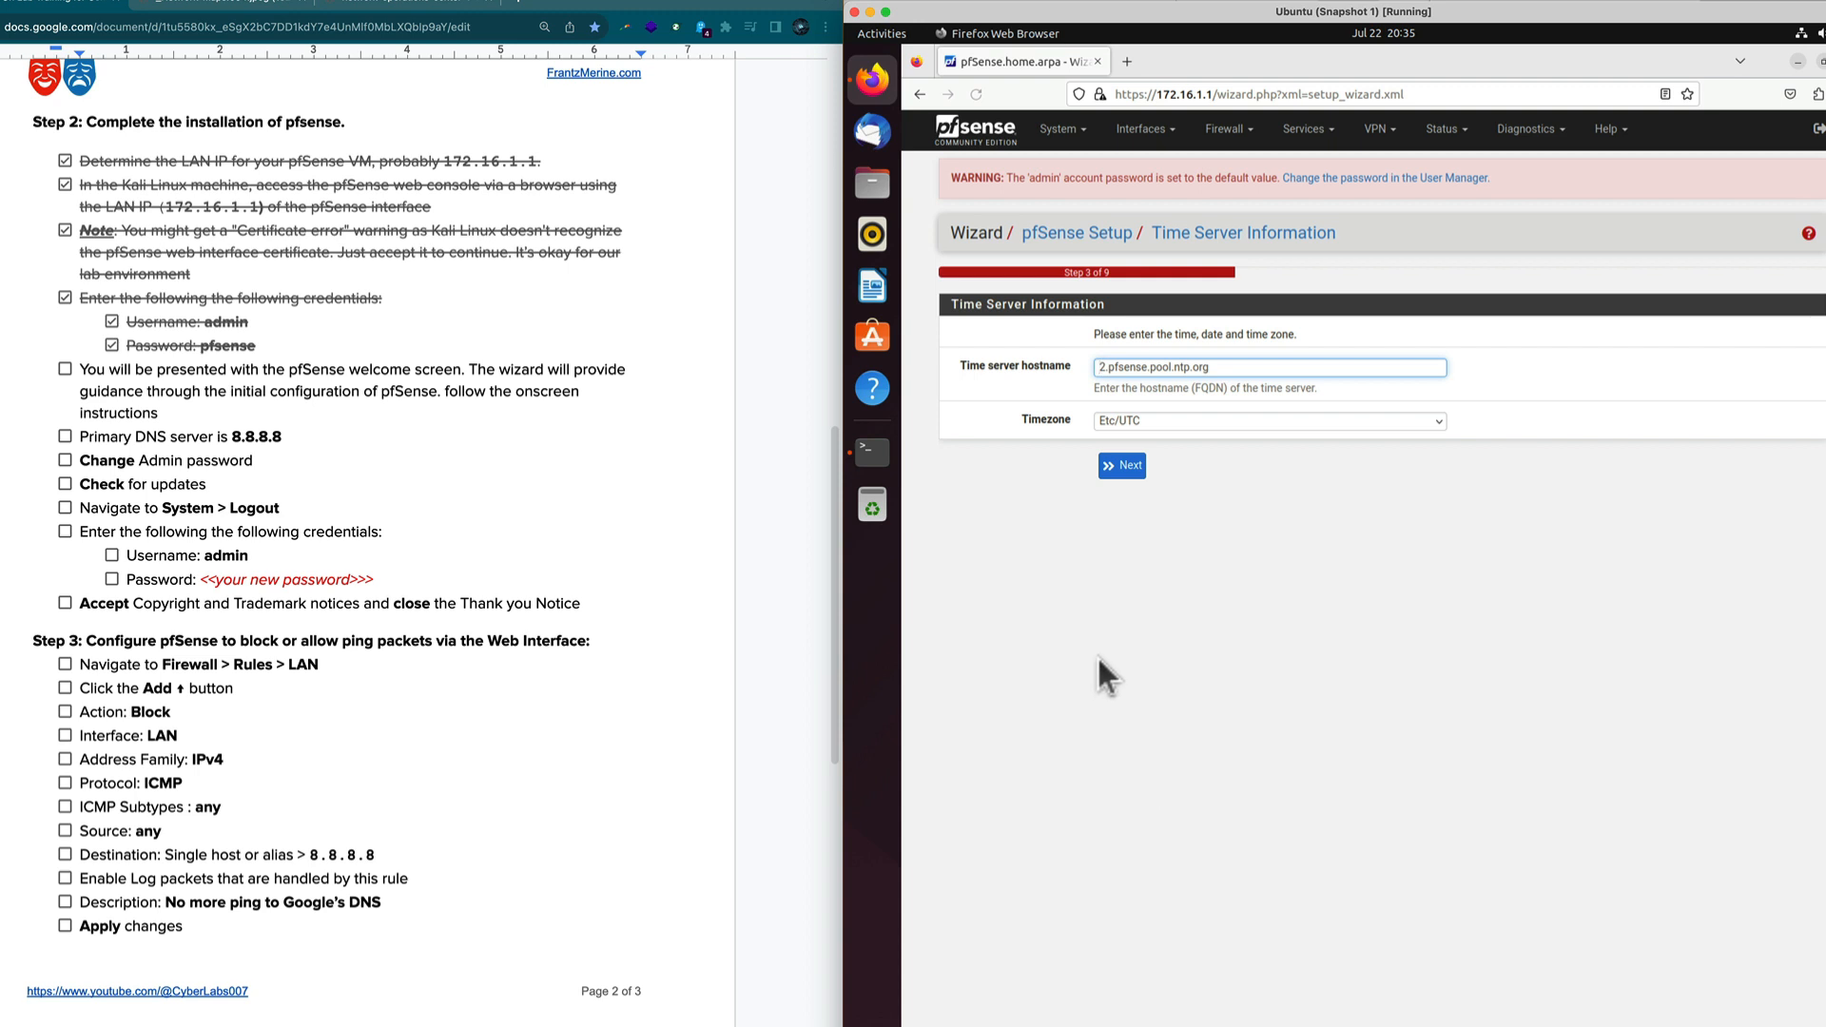
Keep the default time server, WAN settings and LAN address 172.16.1.1 through the wizard.
click(1124, 470)
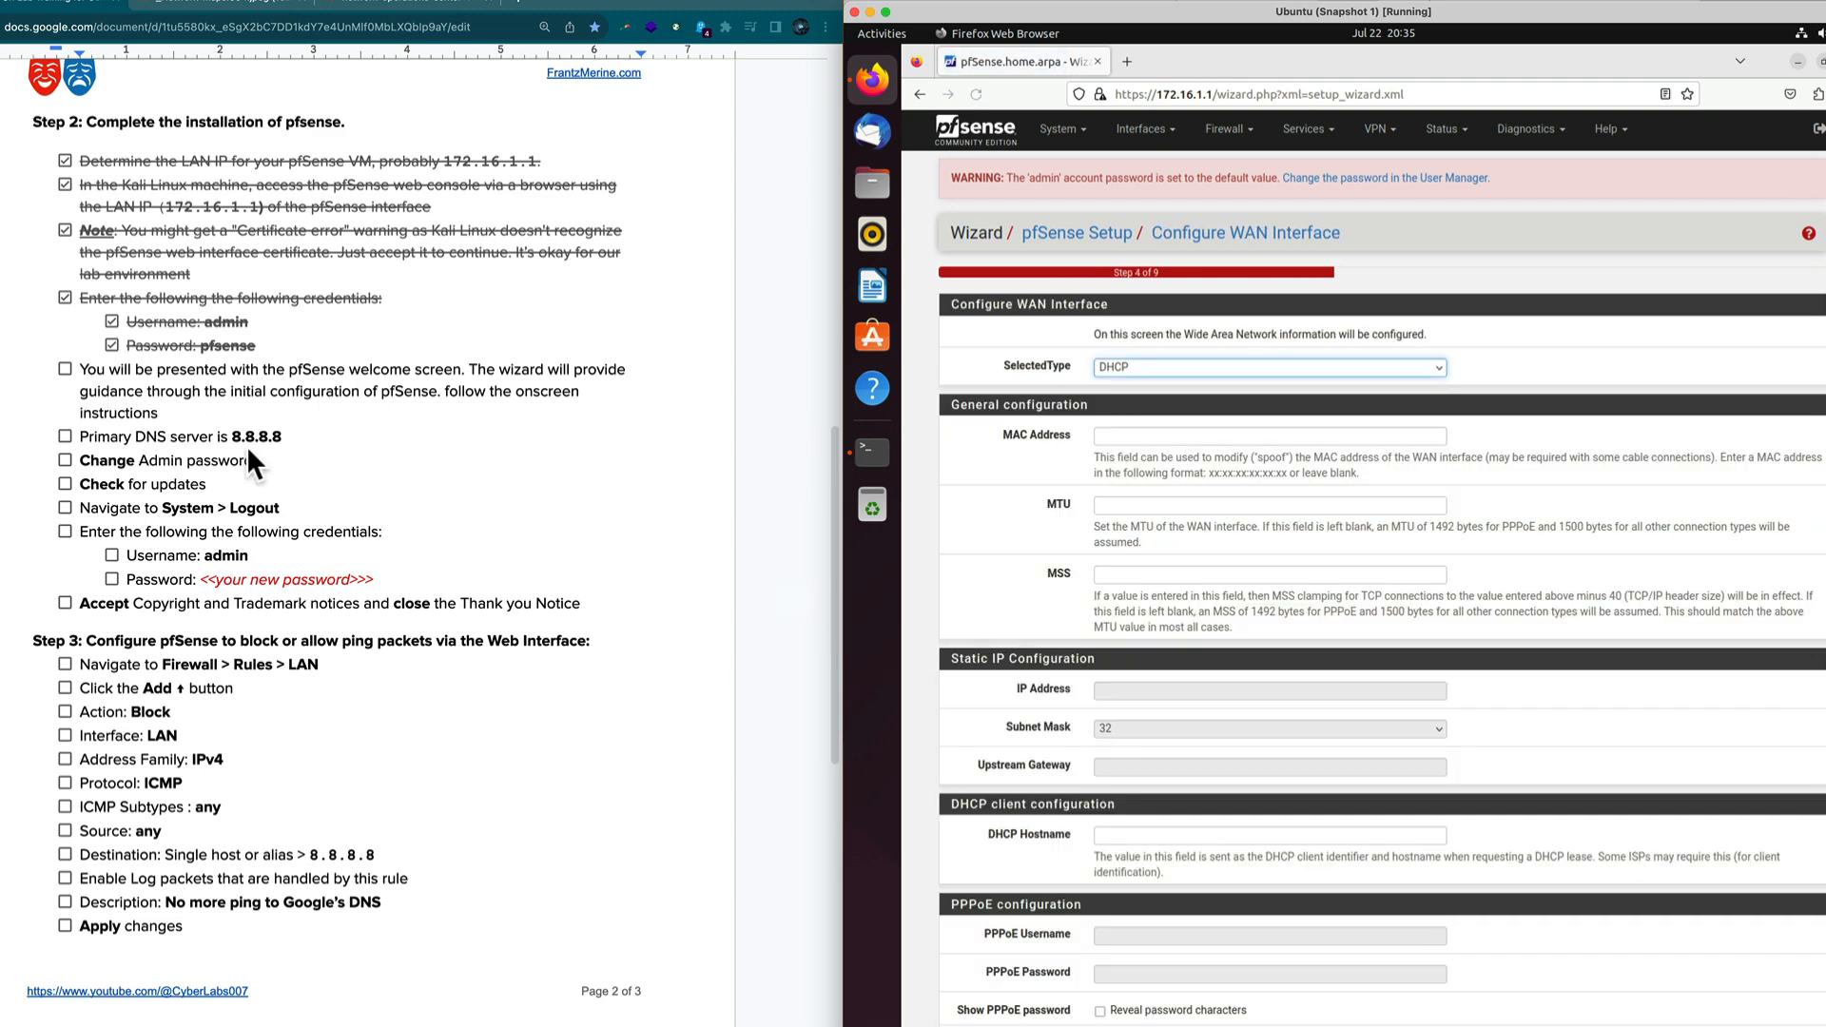
scroll(1290, 805, down, 3)
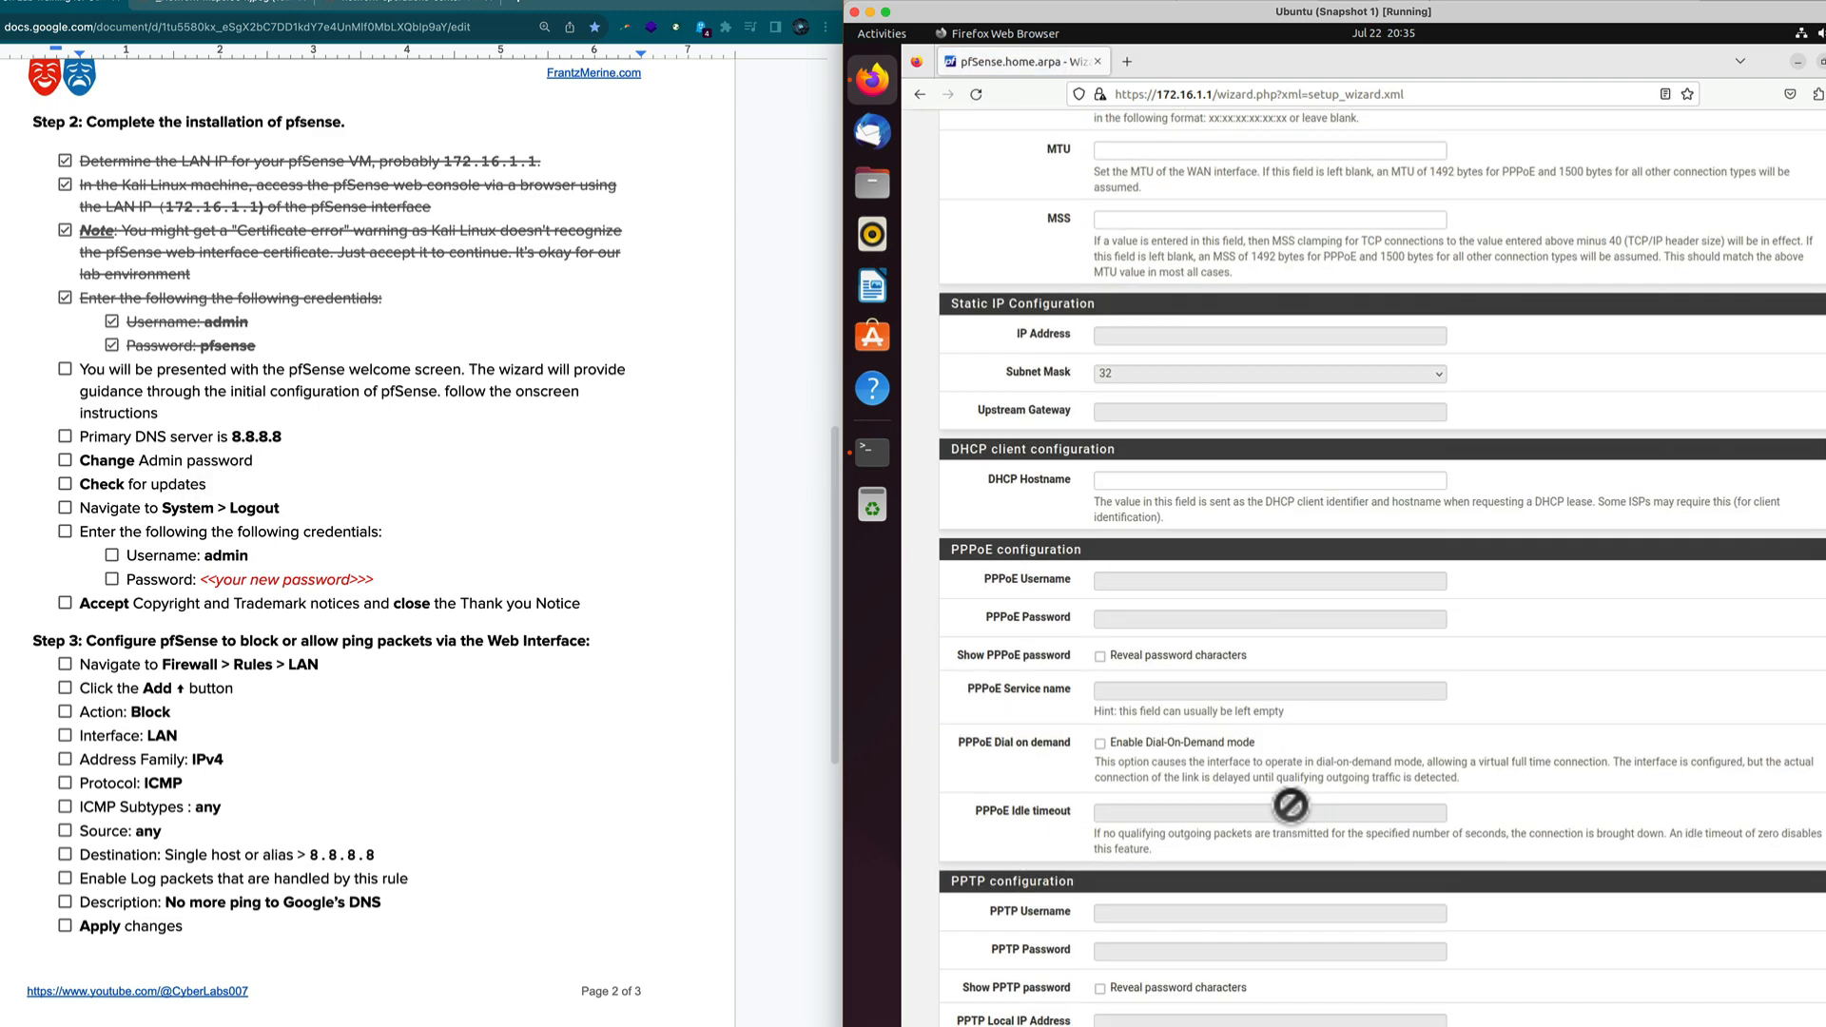
scroll(1290, 805, down, 5)
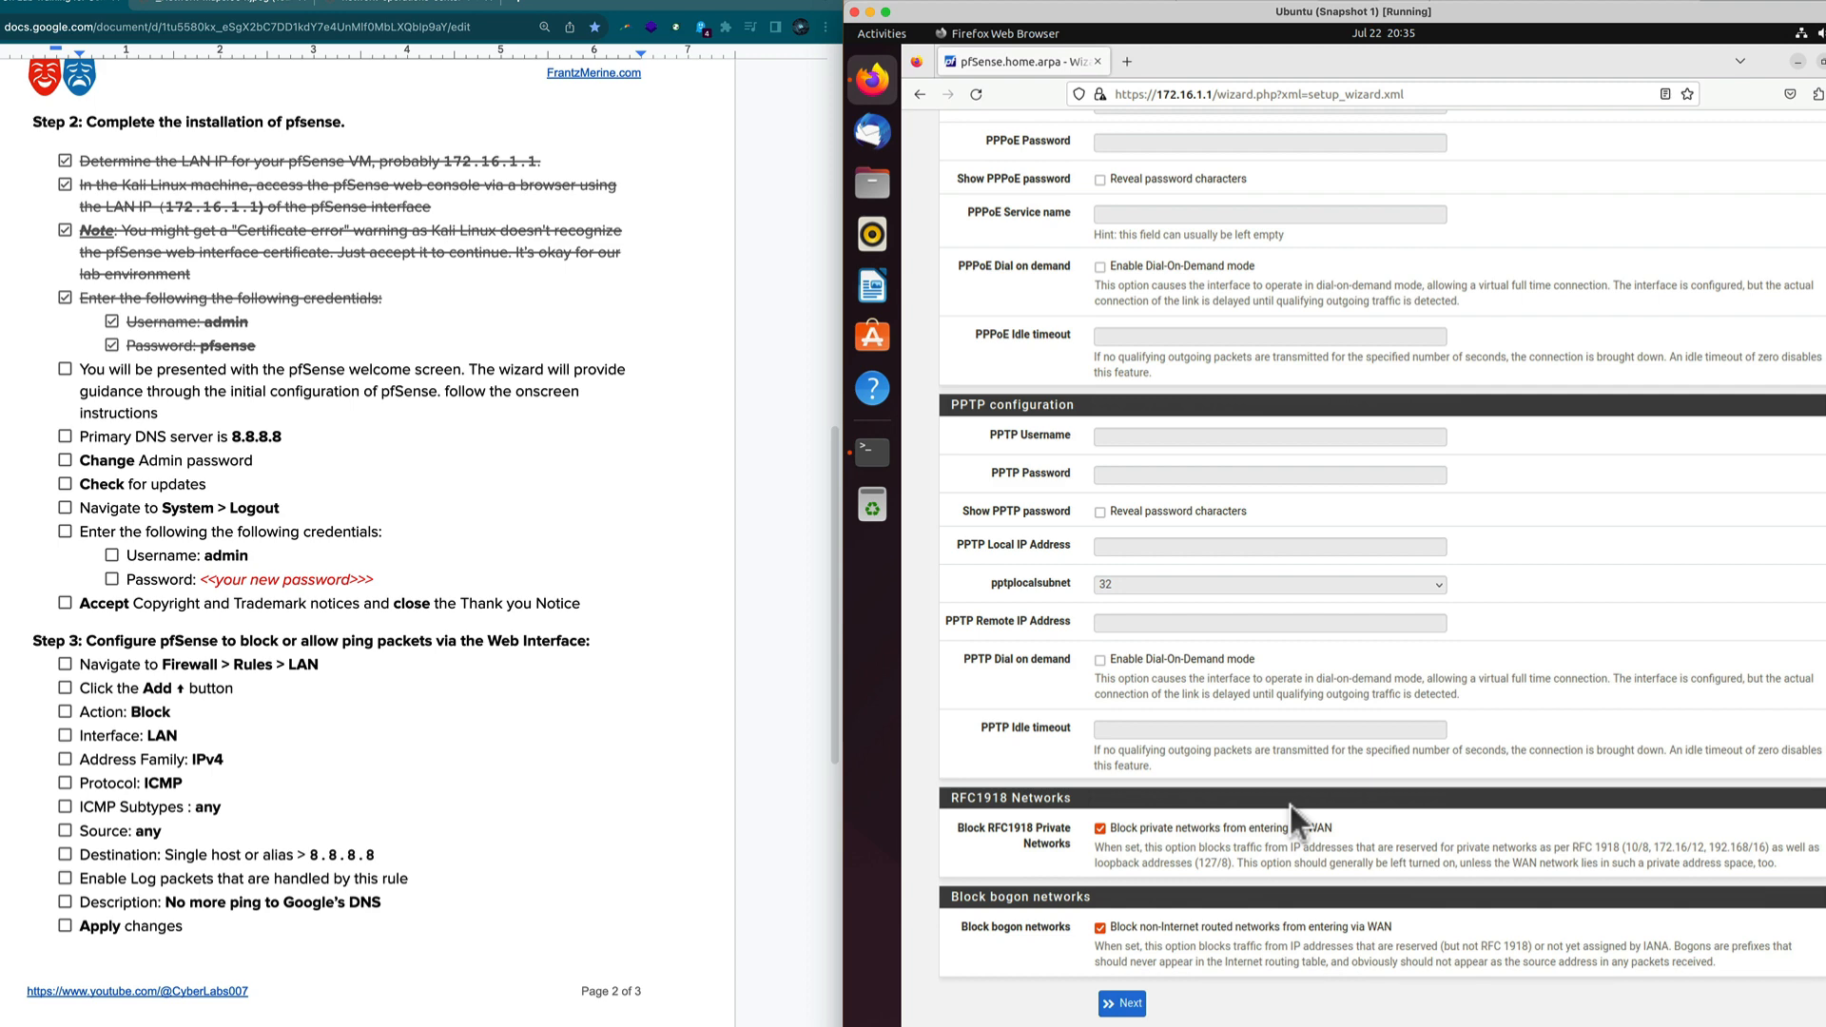
scroll(1293, 808, up, 10)
scroll(1296, 816, down, 9)
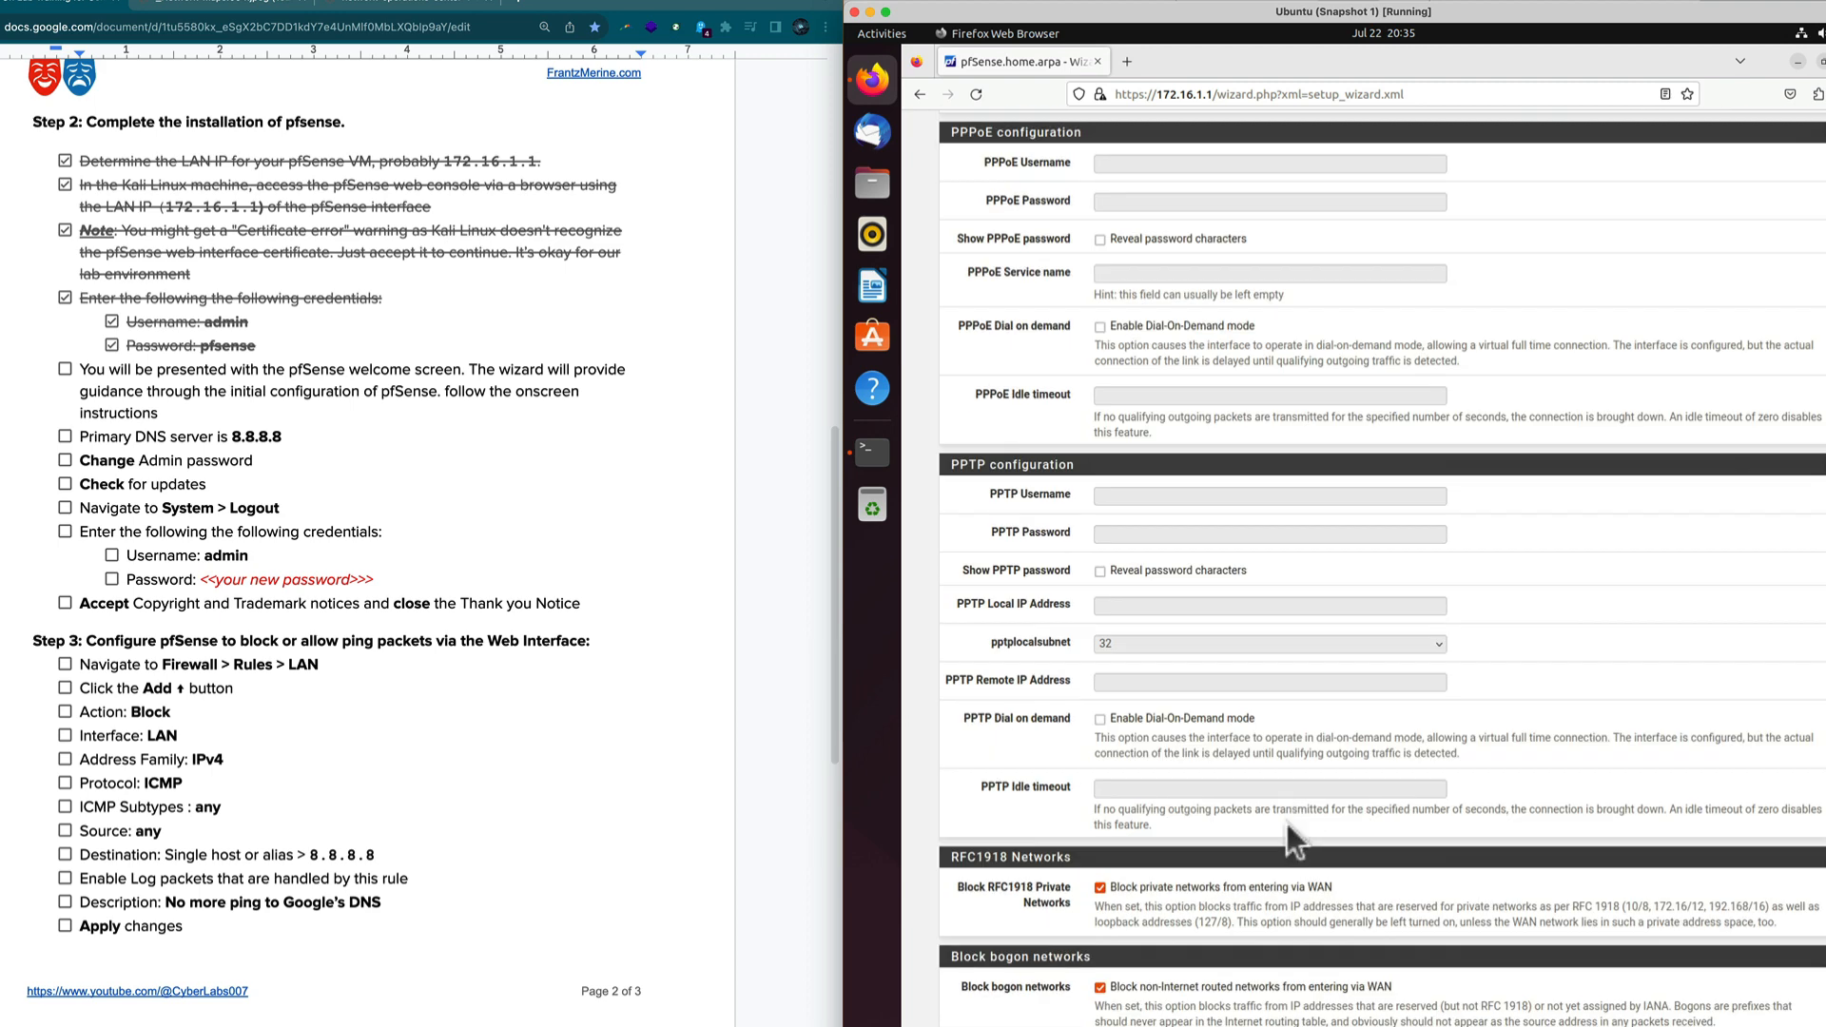
scroll(1293, 841, down, 2)
click(1122, 1003)
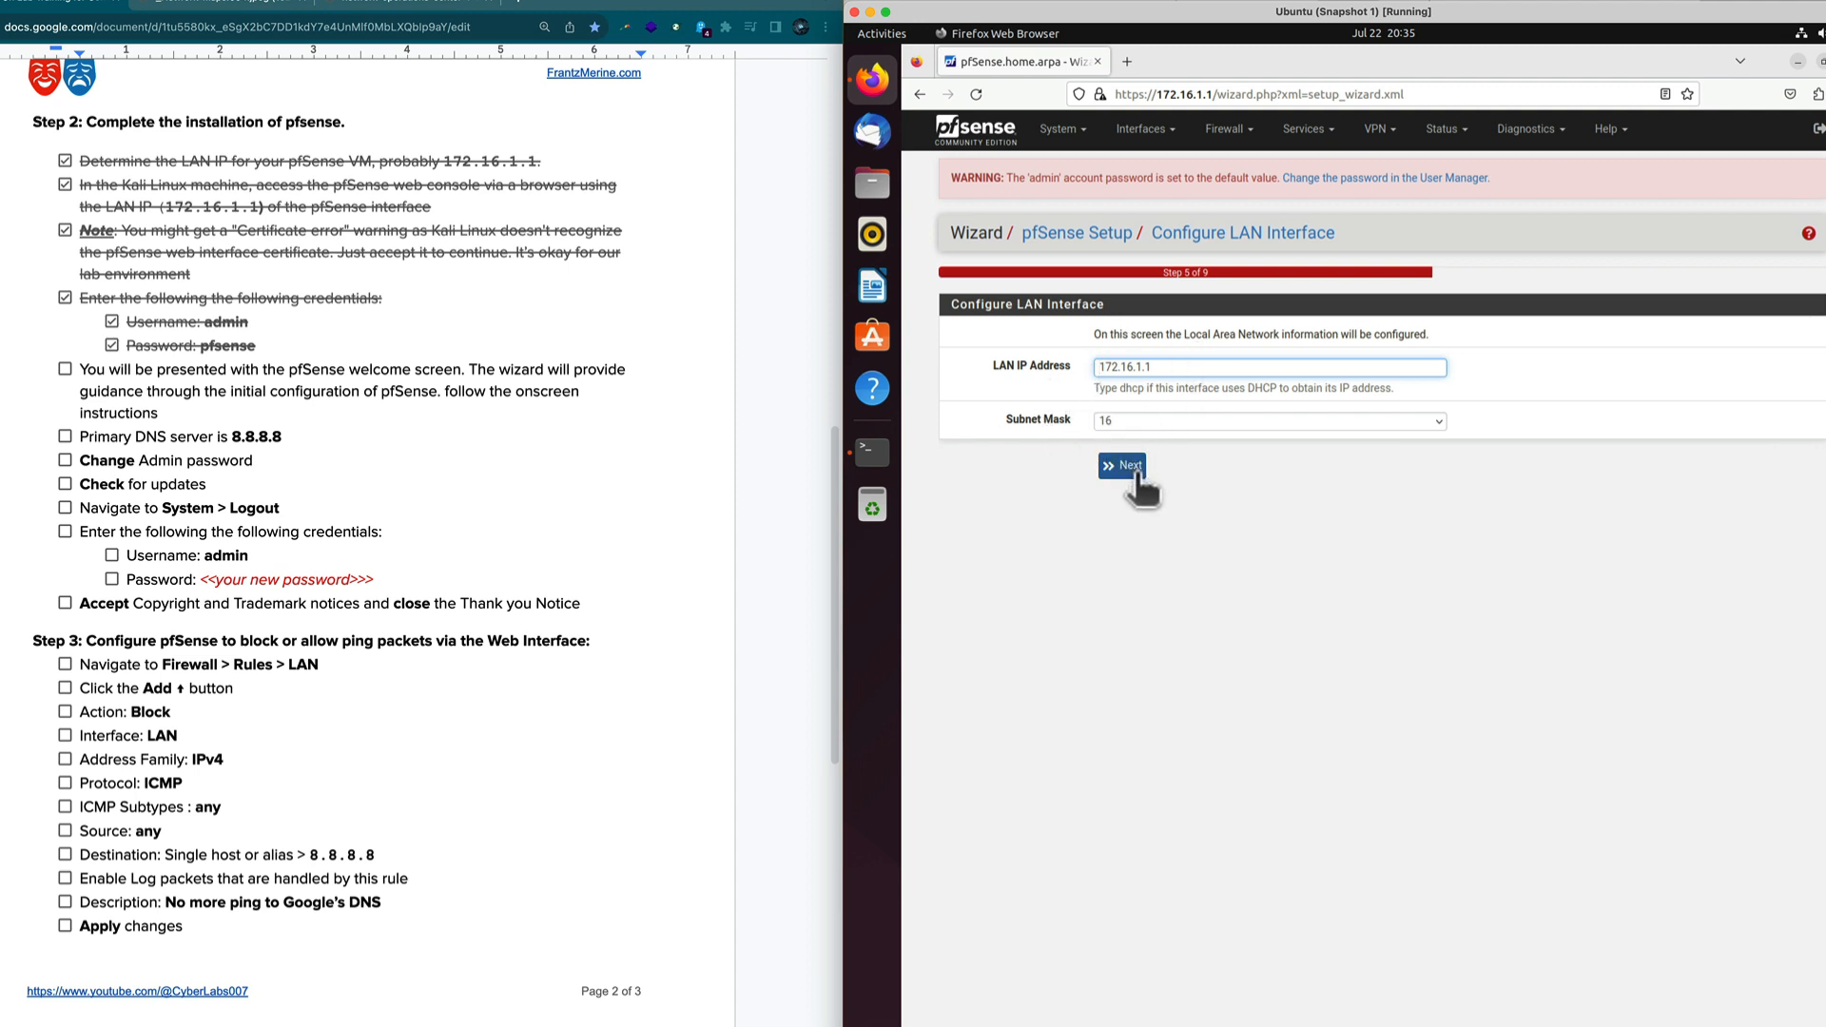
click(1137, 474)
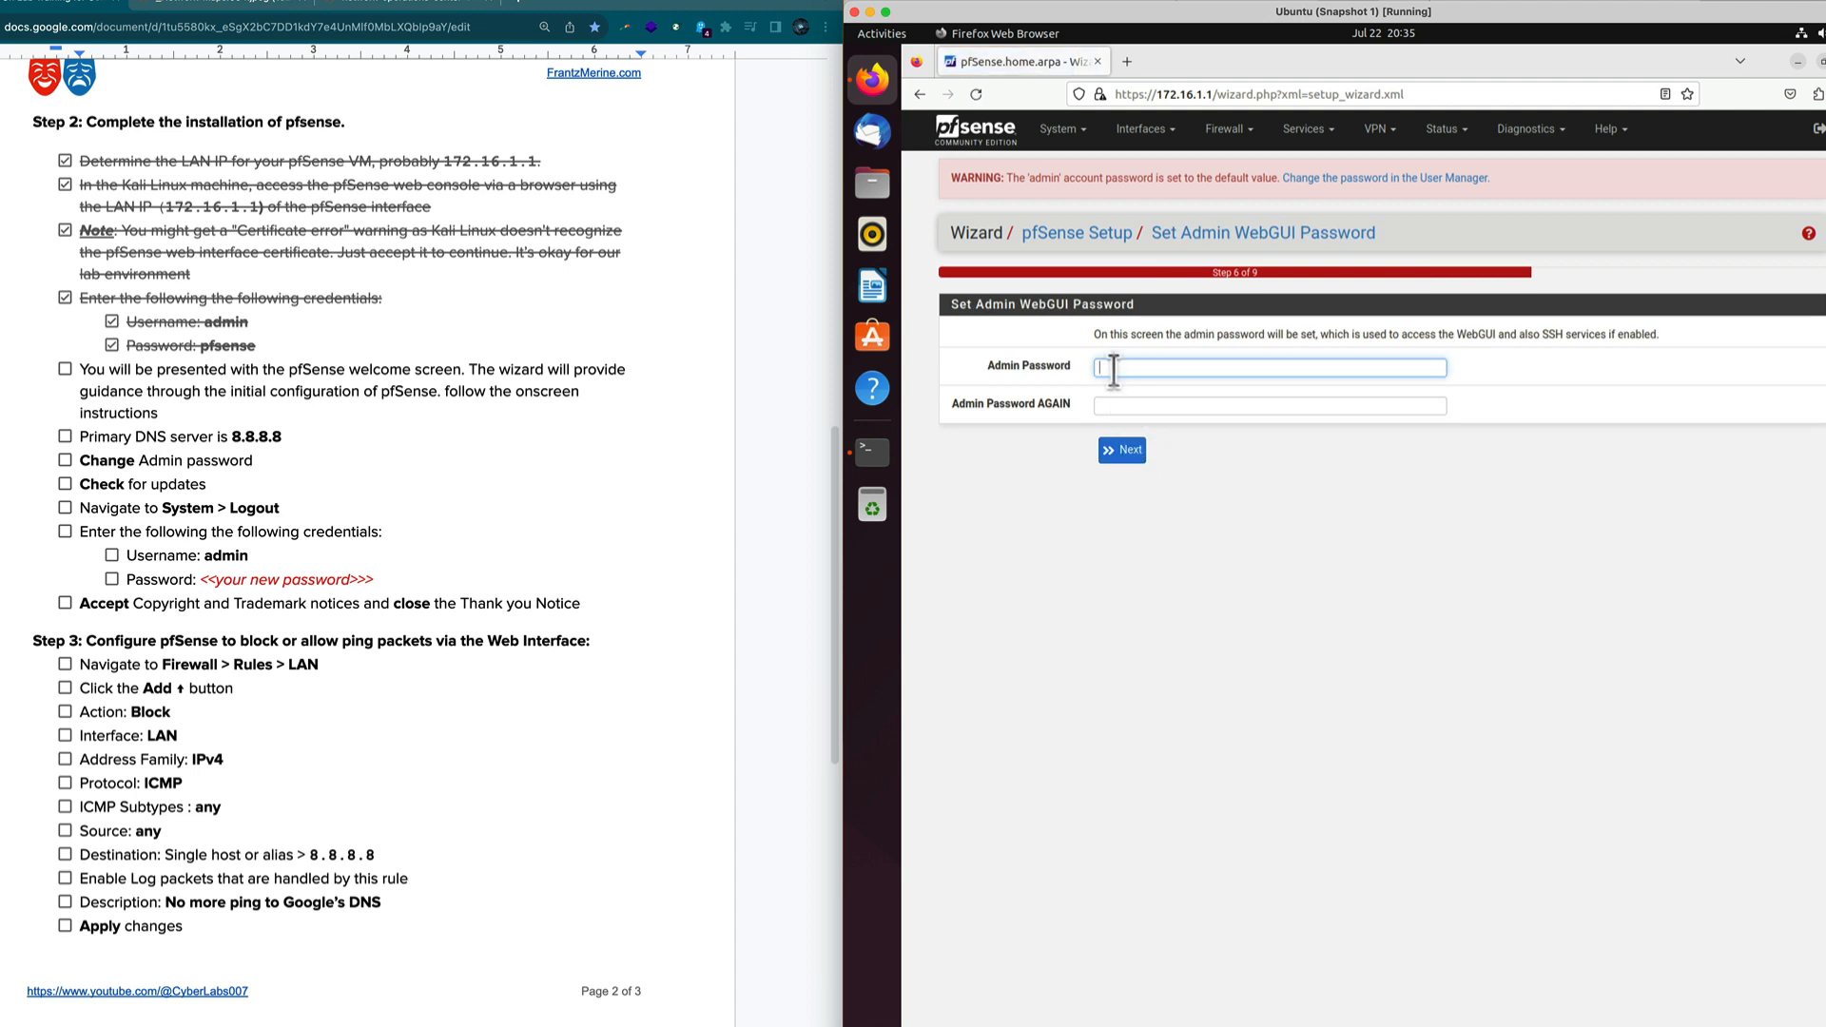
Tick the primary DNS item and enter the new pfSense admin password twice.
click(65, 373)
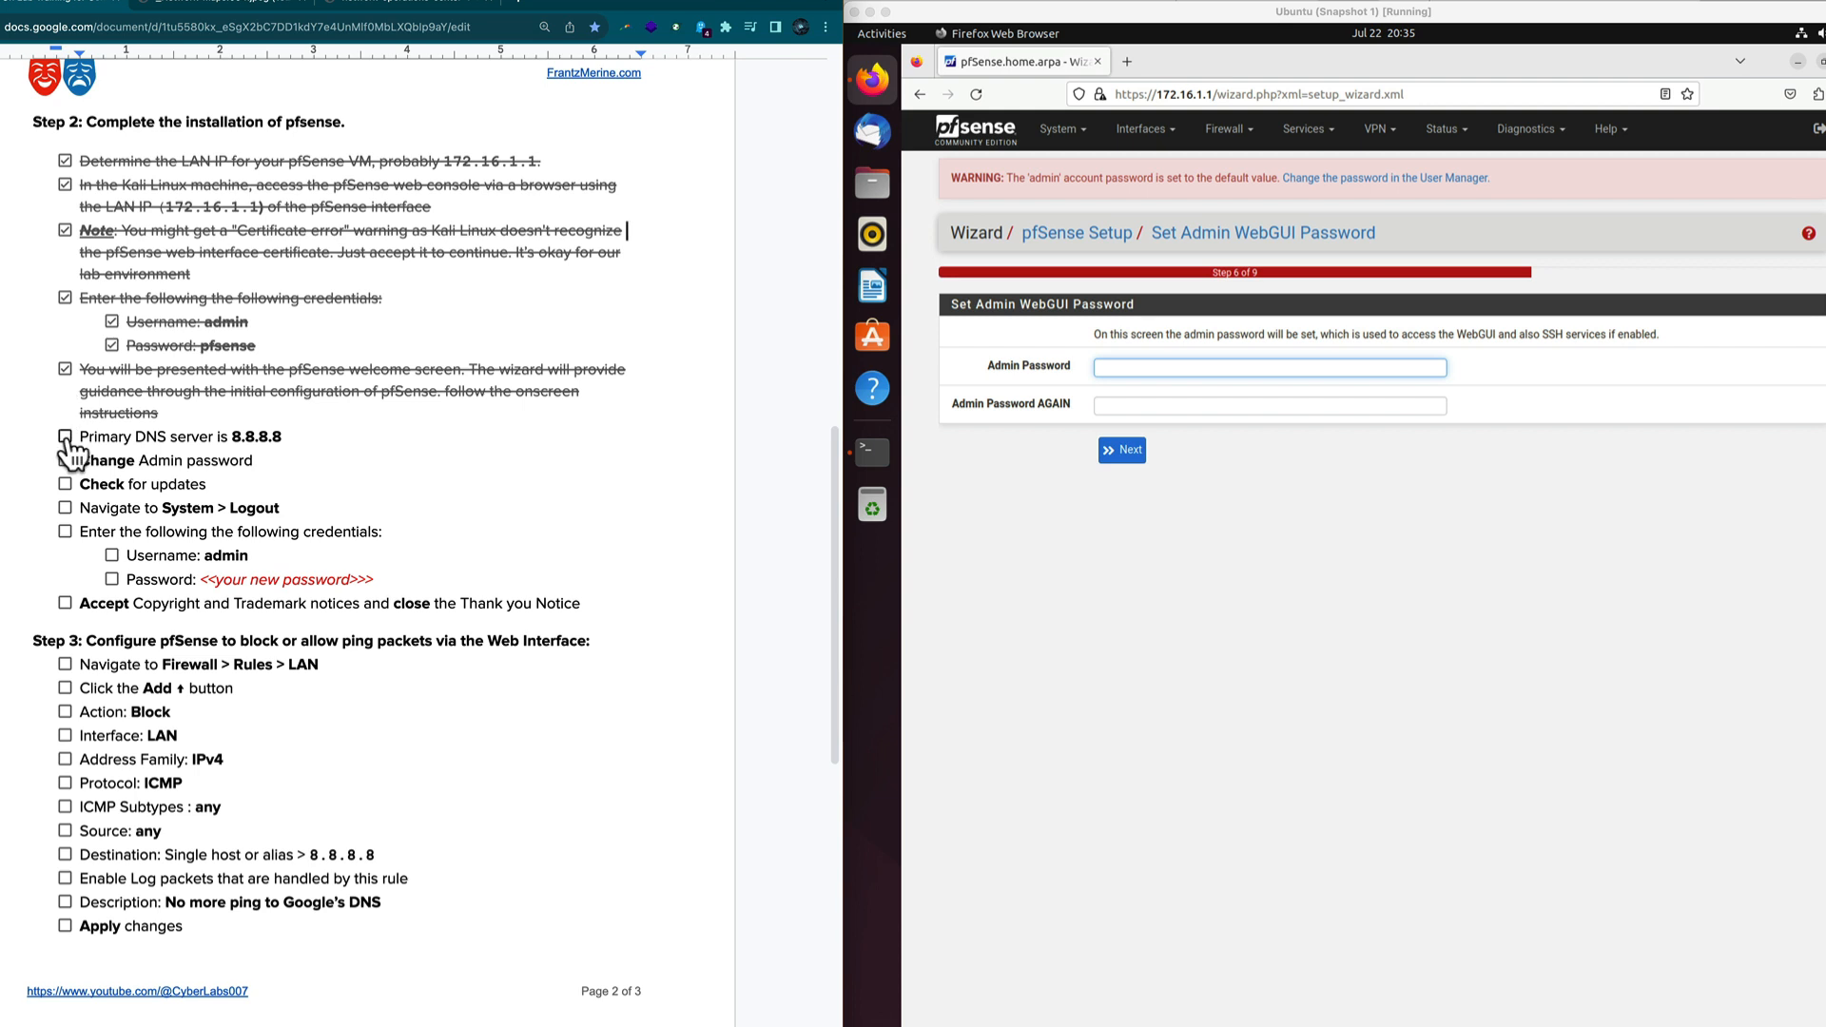
click(65, 436)
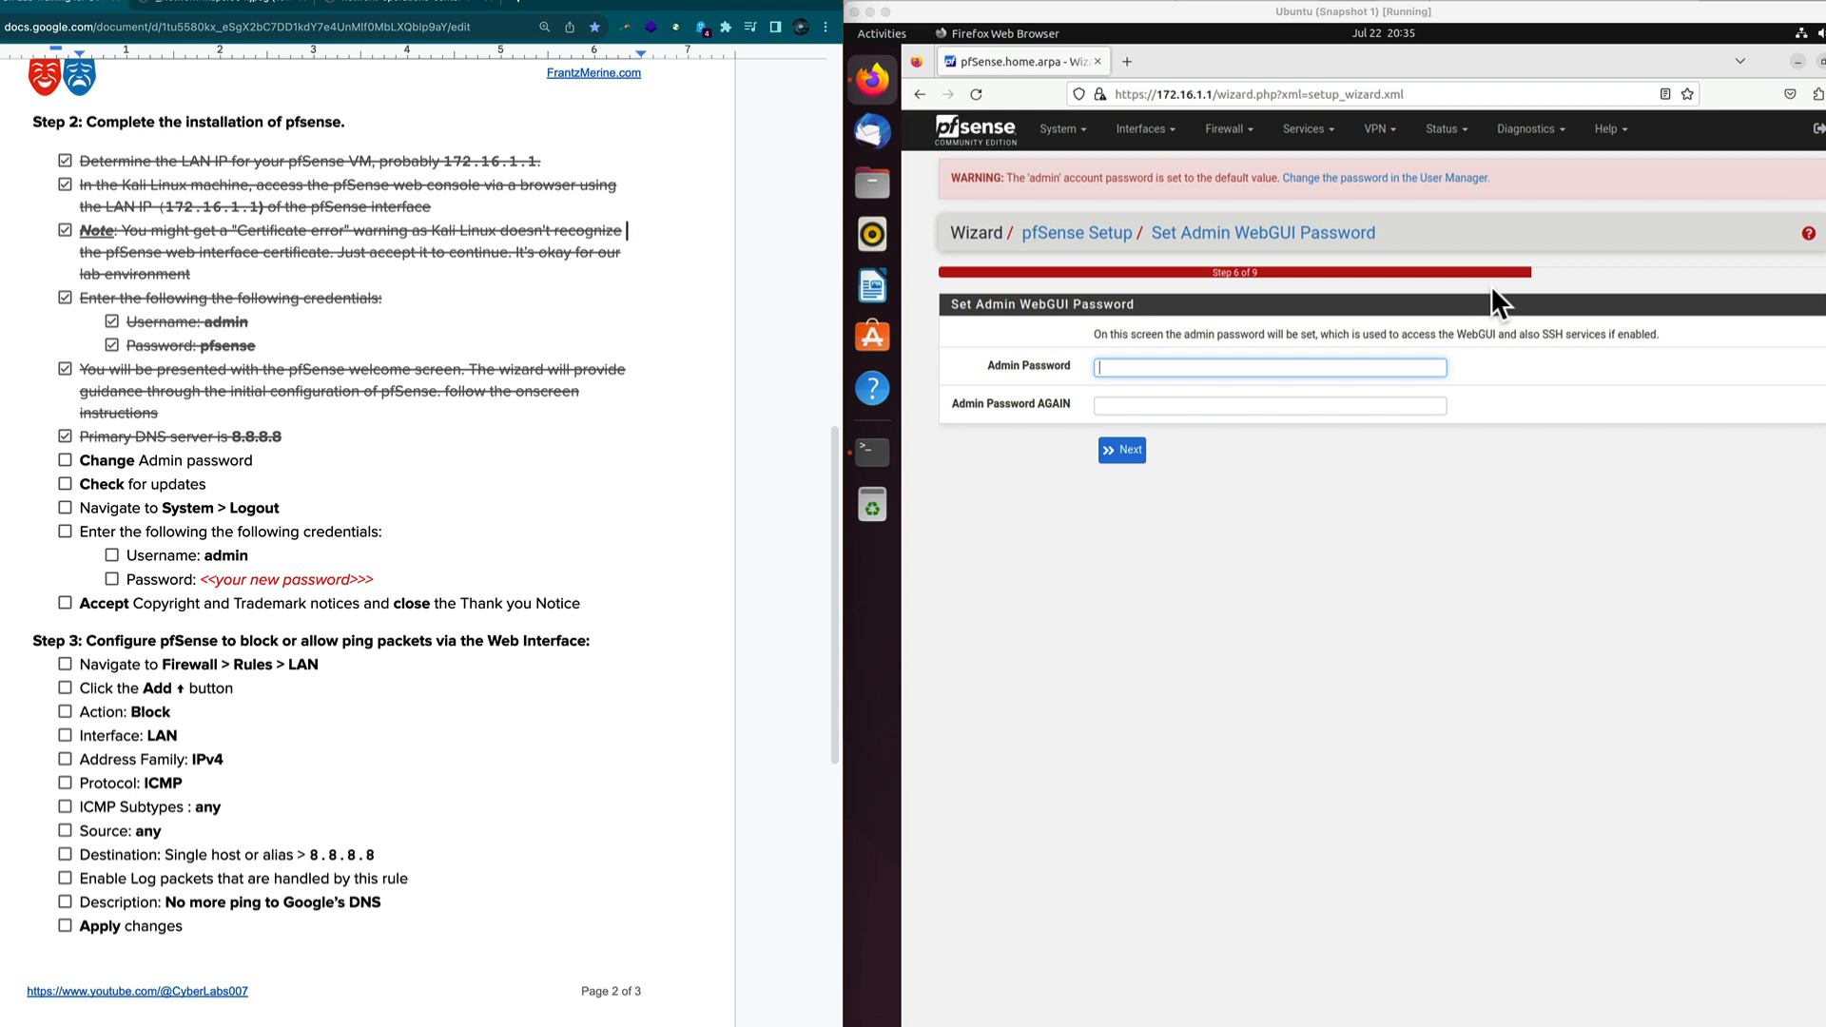
click(1344, 367)
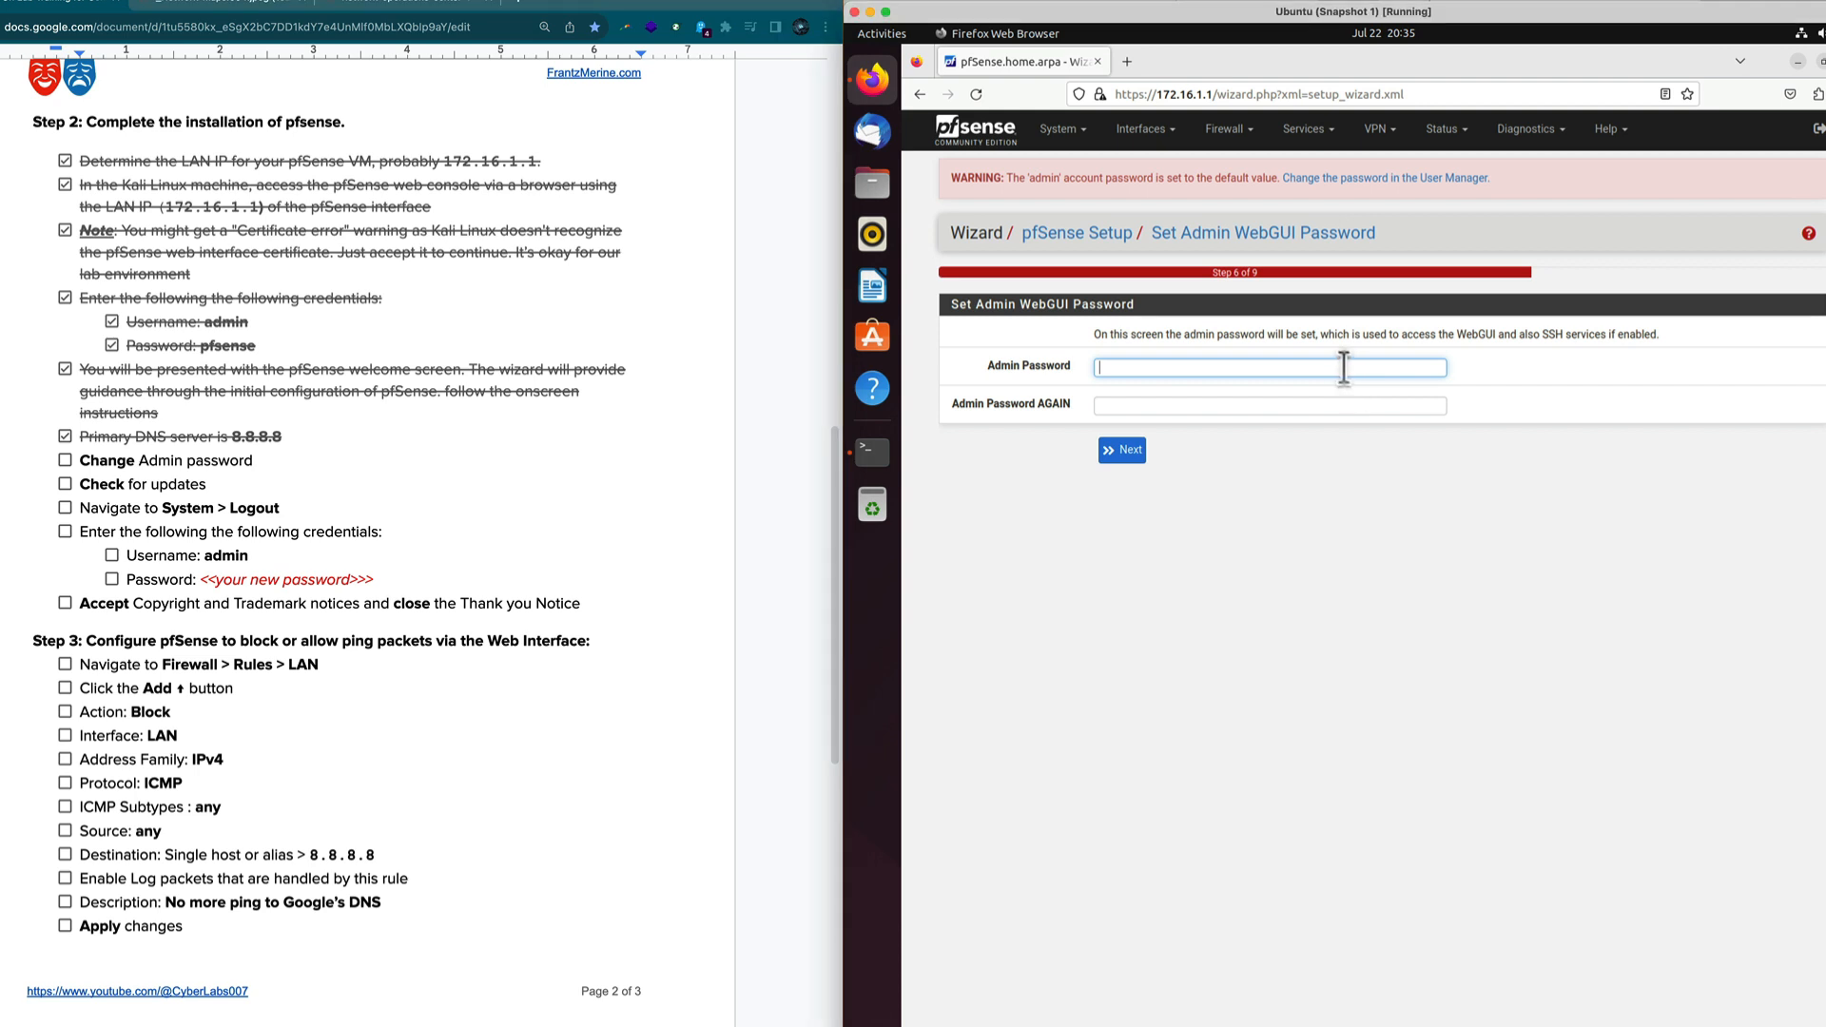
text(••••••••••)
click(1270, 406)
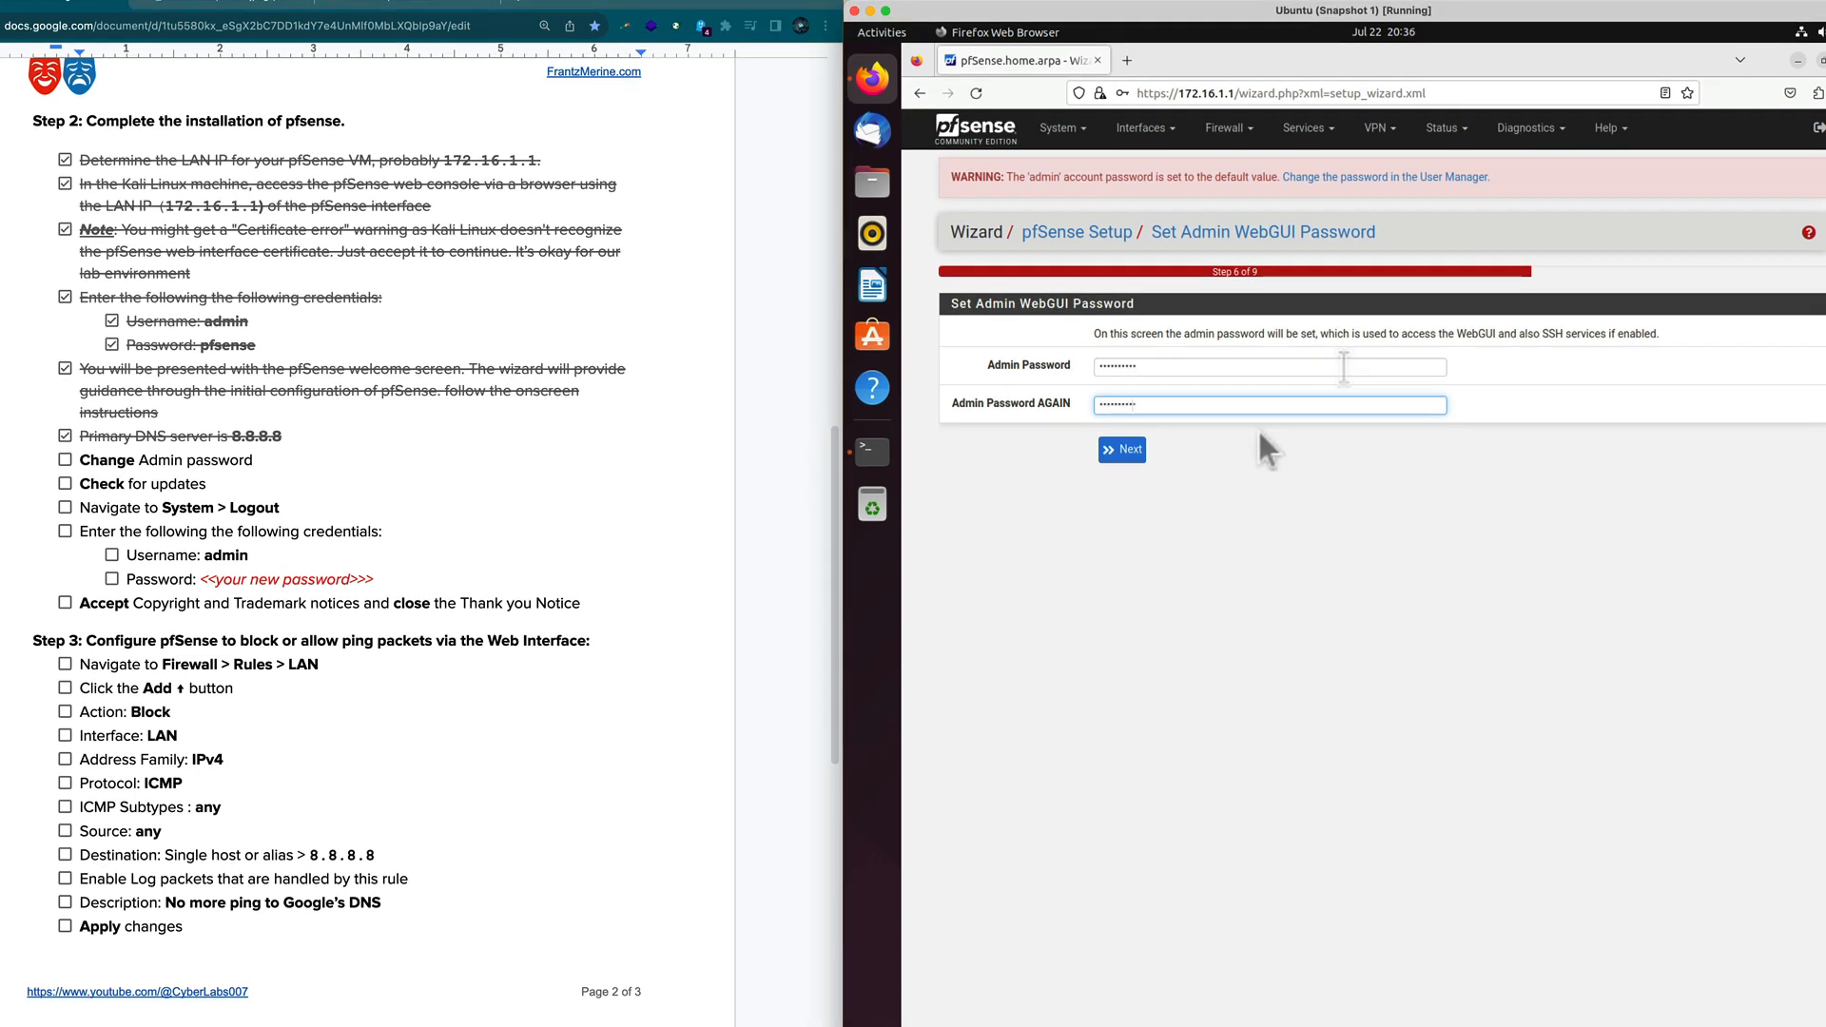
text(••••••••••)
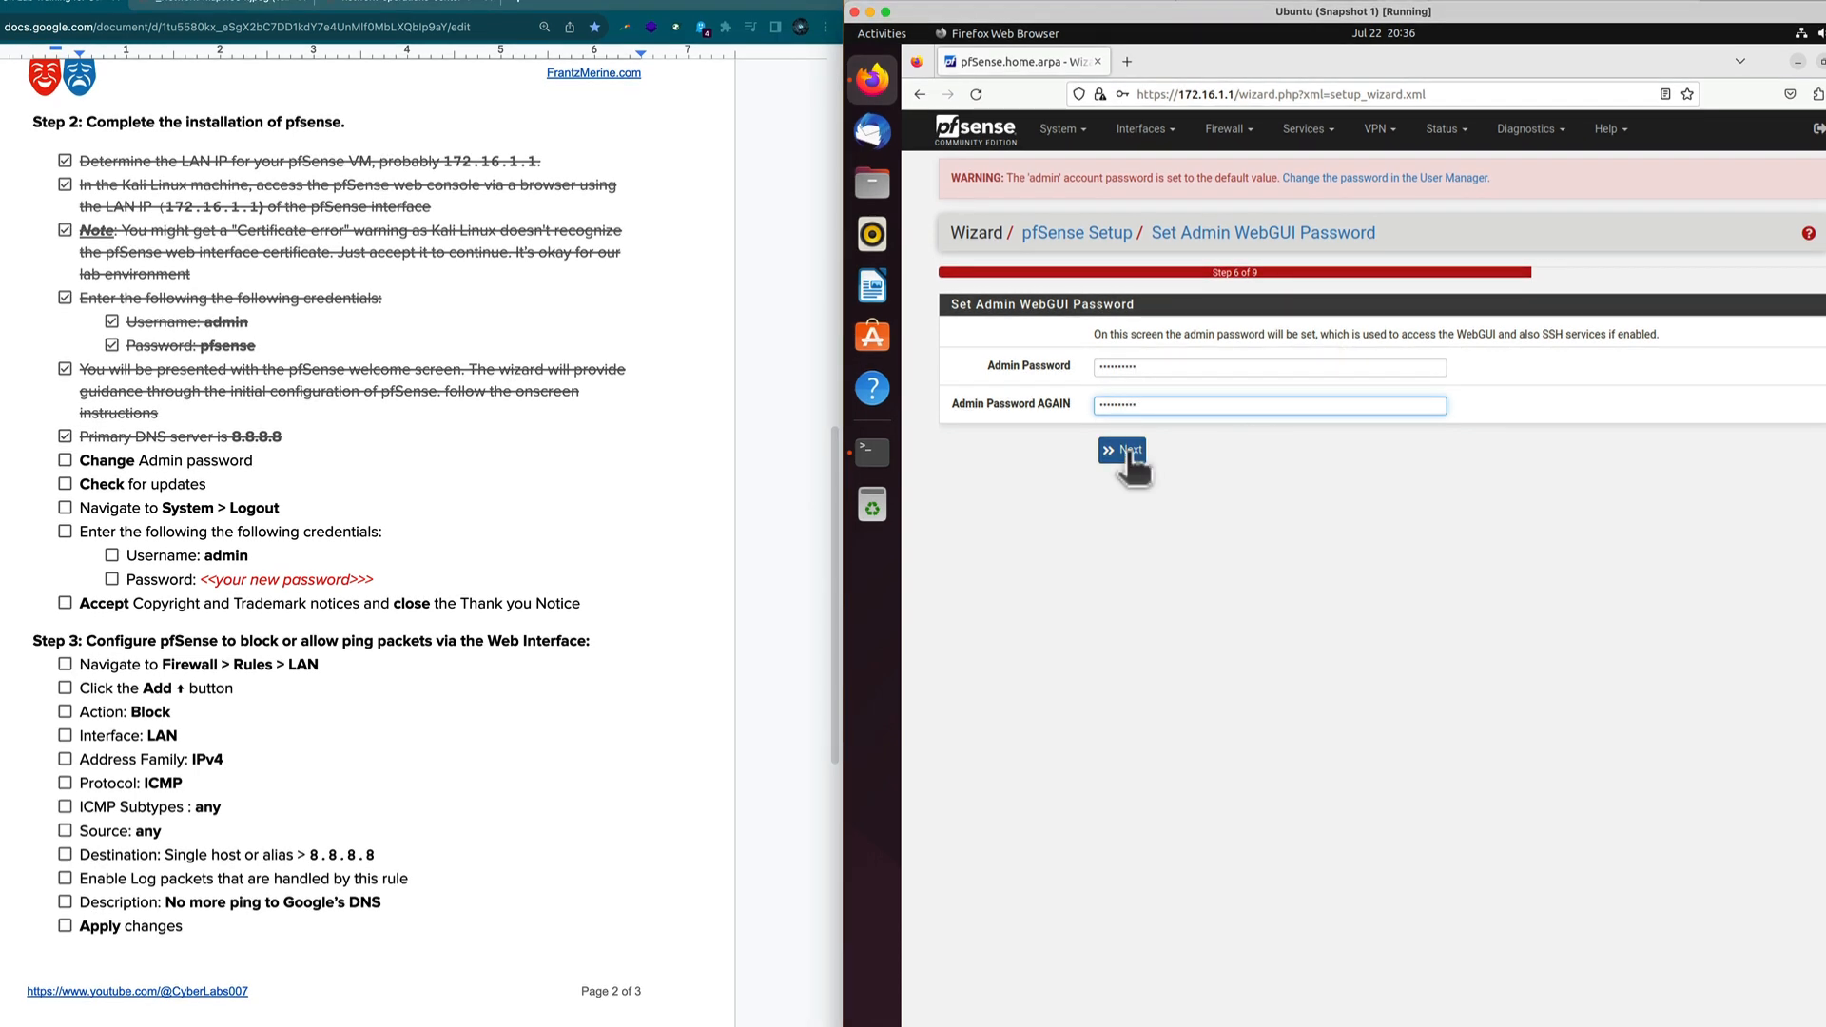
Save the admin password without storing it in Firefox and reload pfSense.
click(1128, 453)
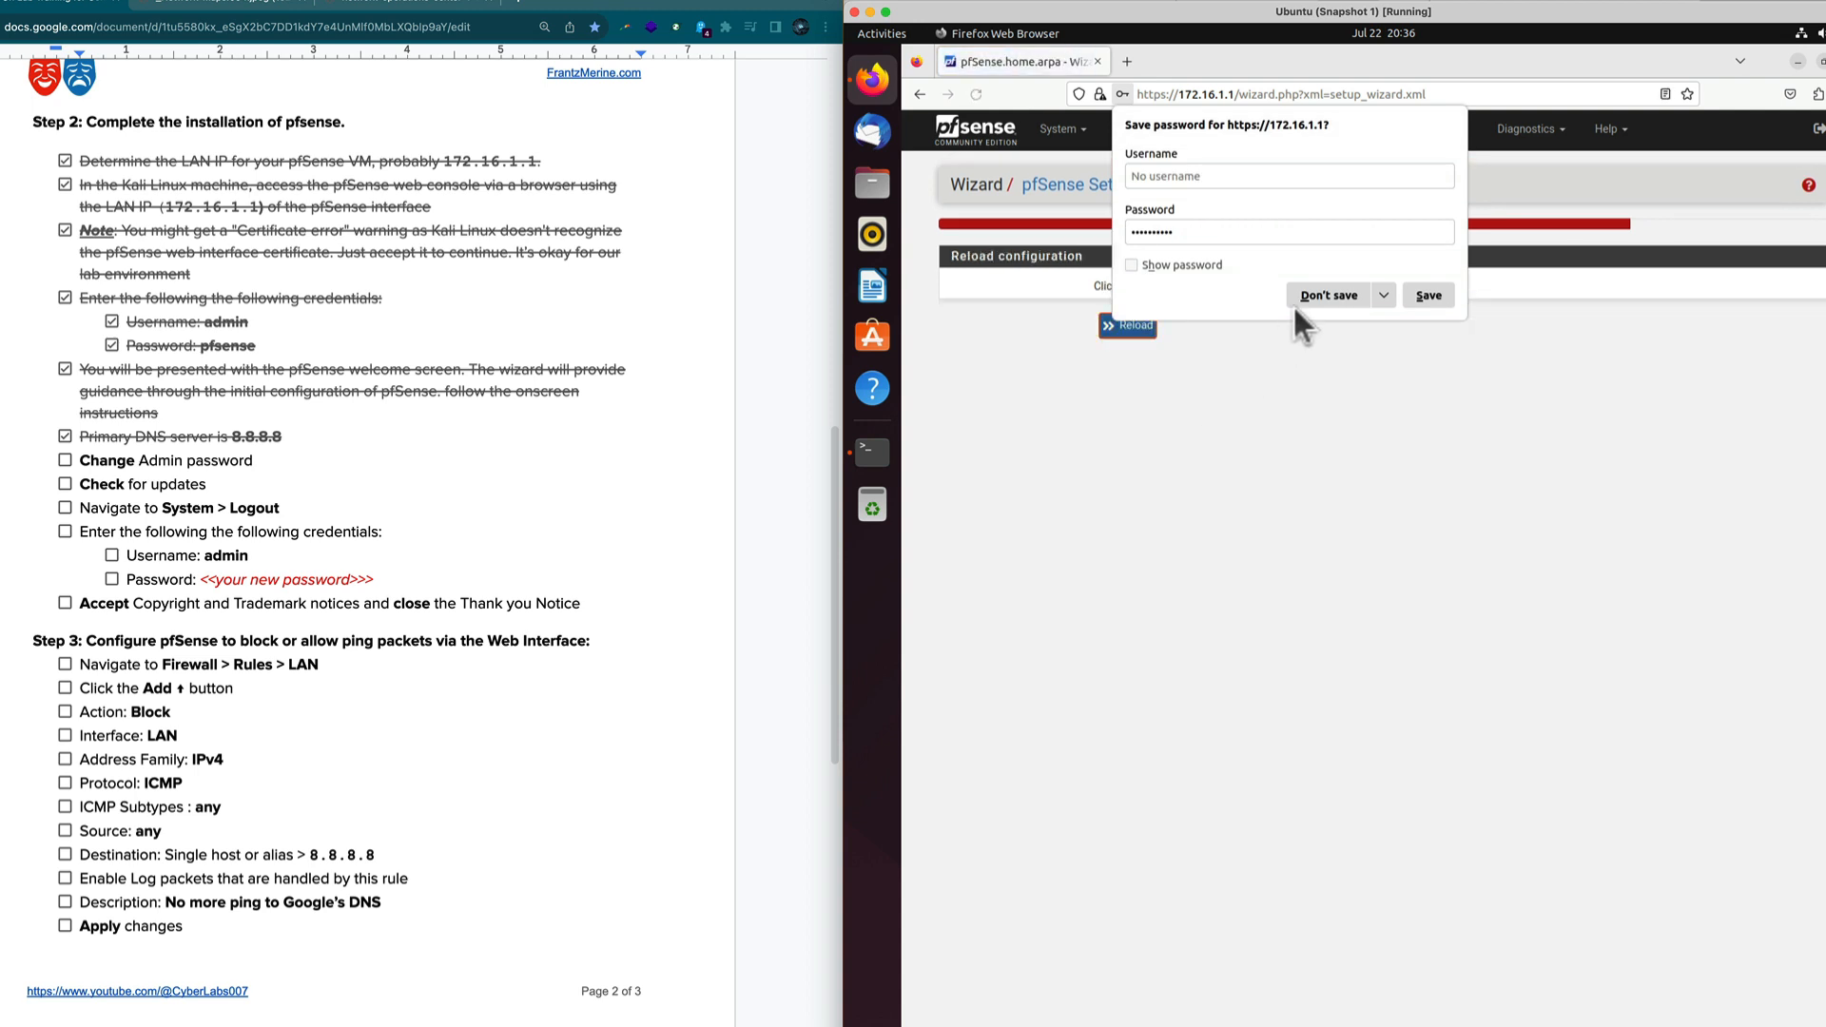
click(1310, 297)
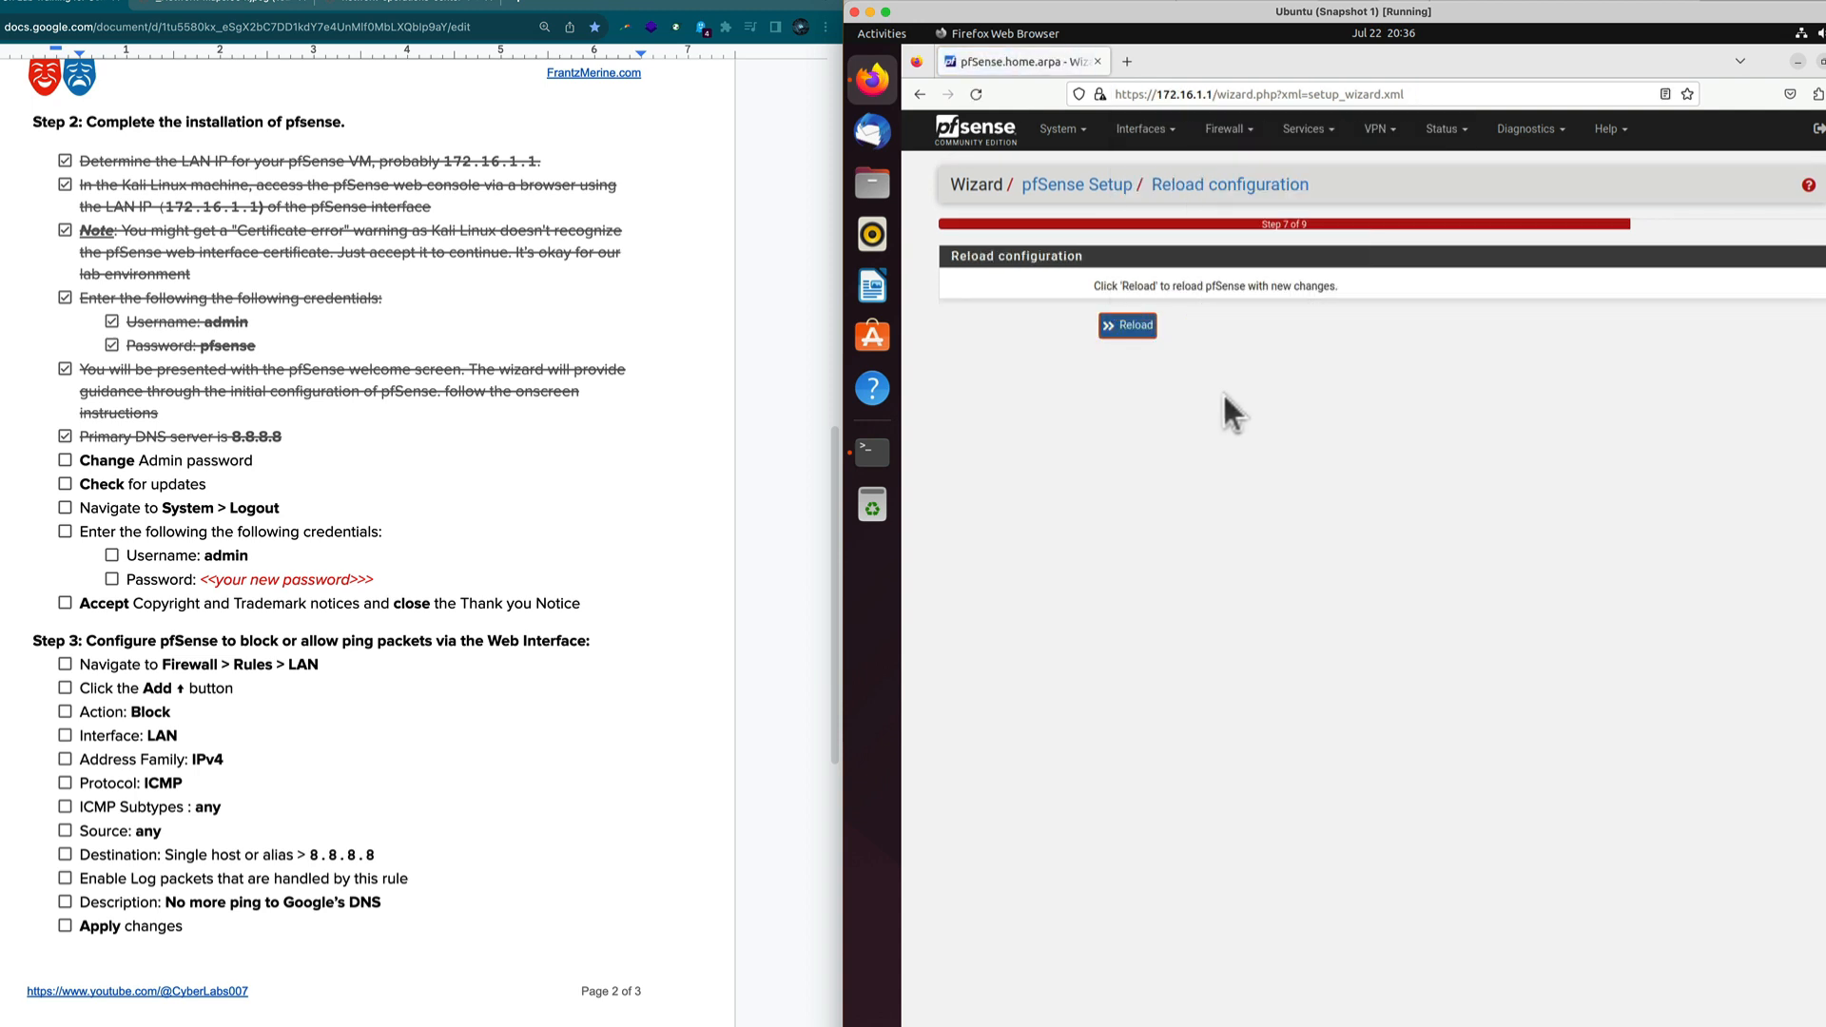
click(1136, 327)
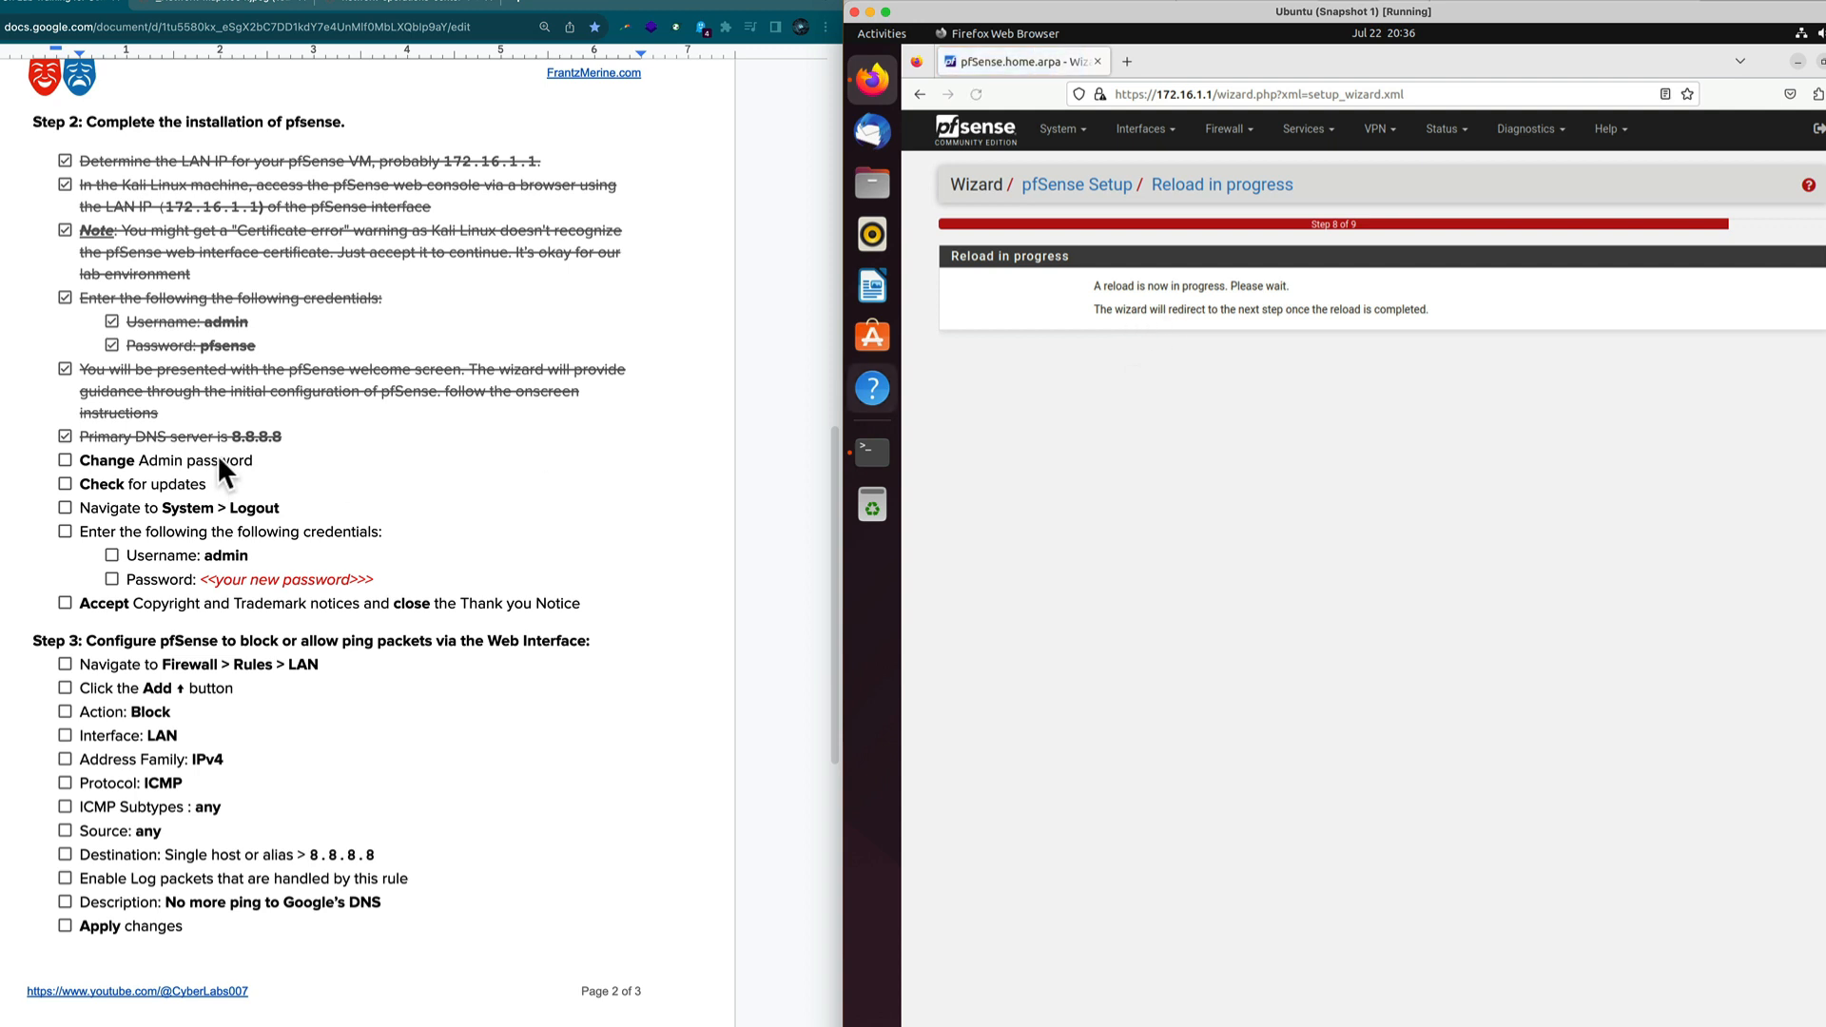
click(142, 466)
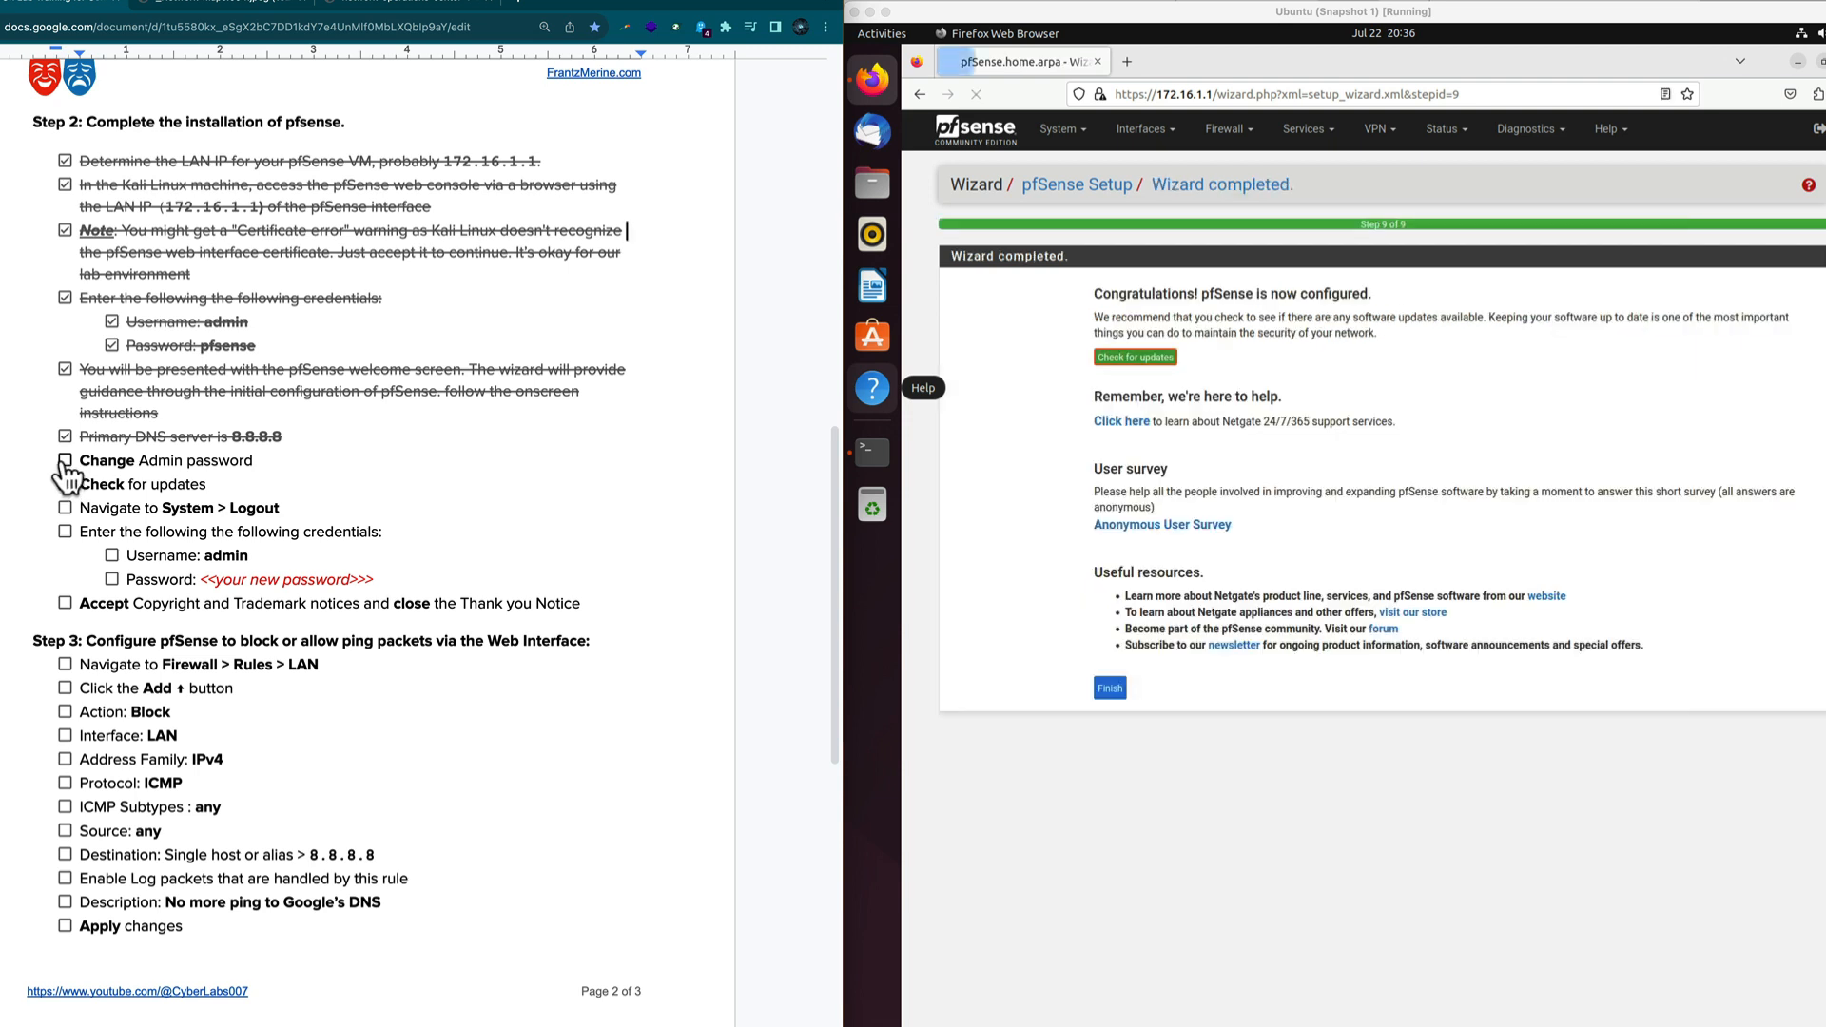
Tick Change Admin password in the guide and run pfSense's update check, showing 2.7.0 current.
click(62, 462)
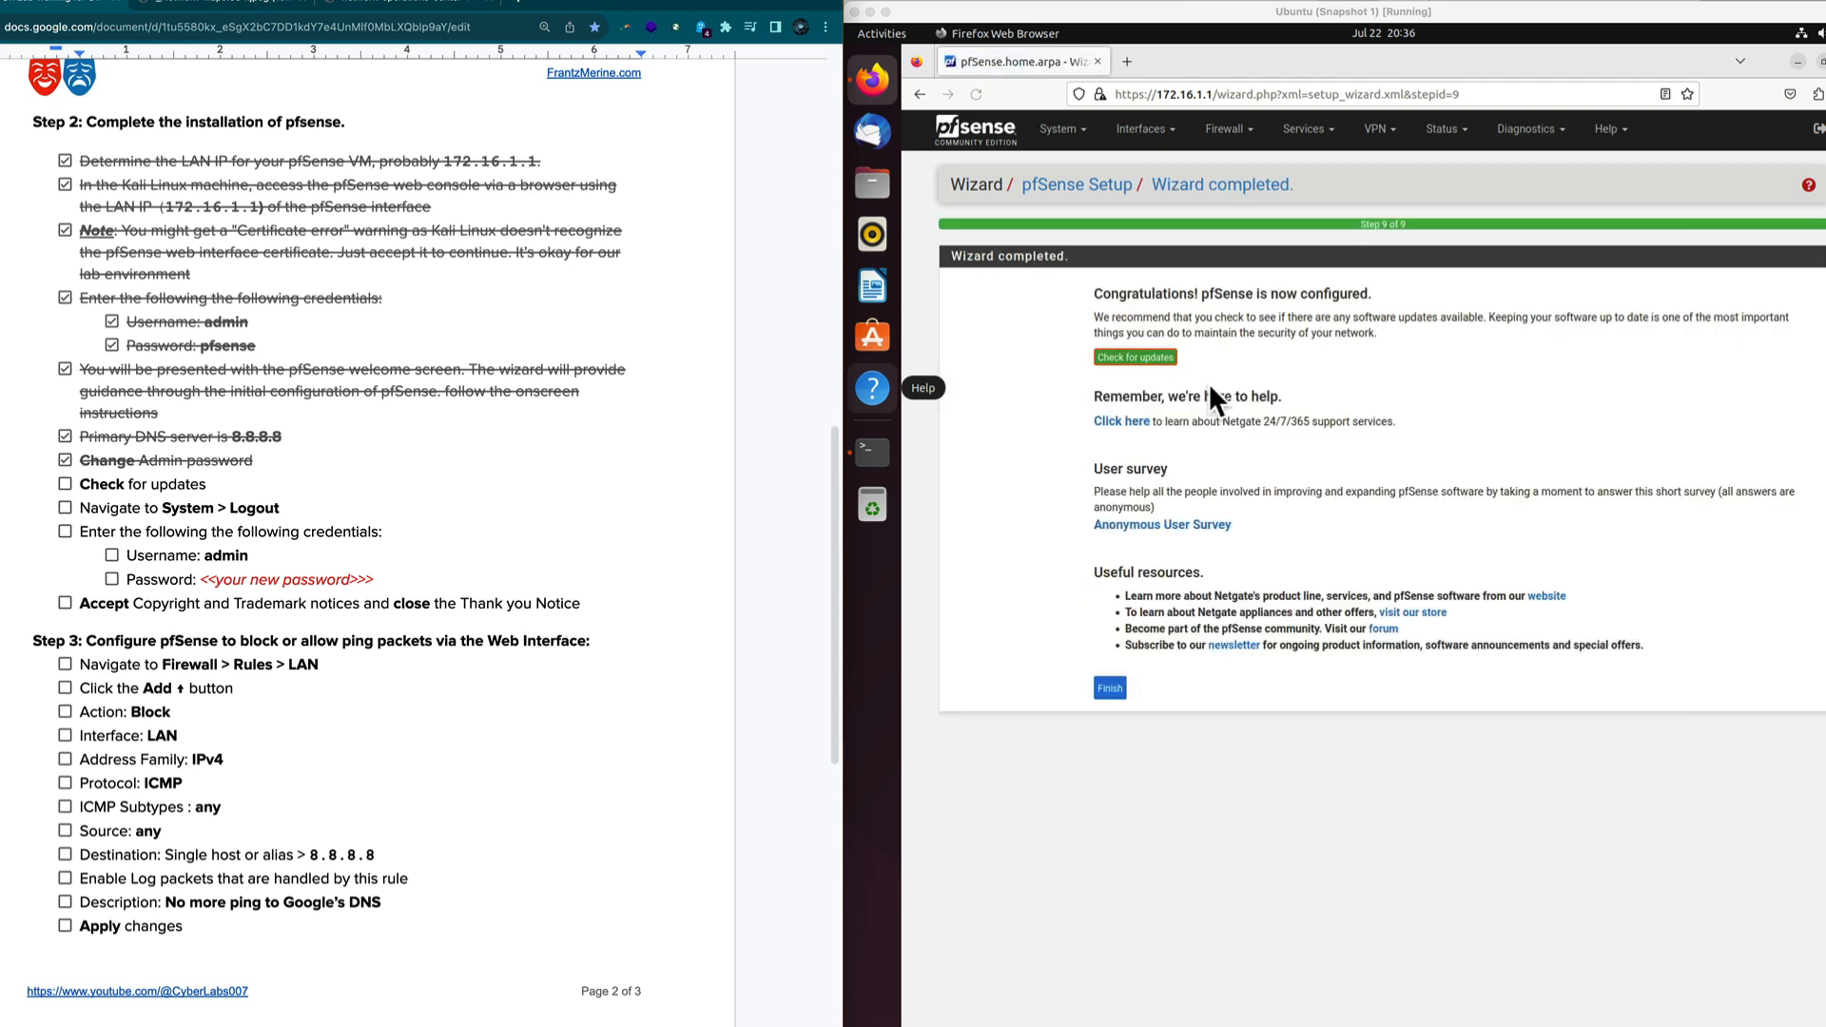
click(1265, 390)
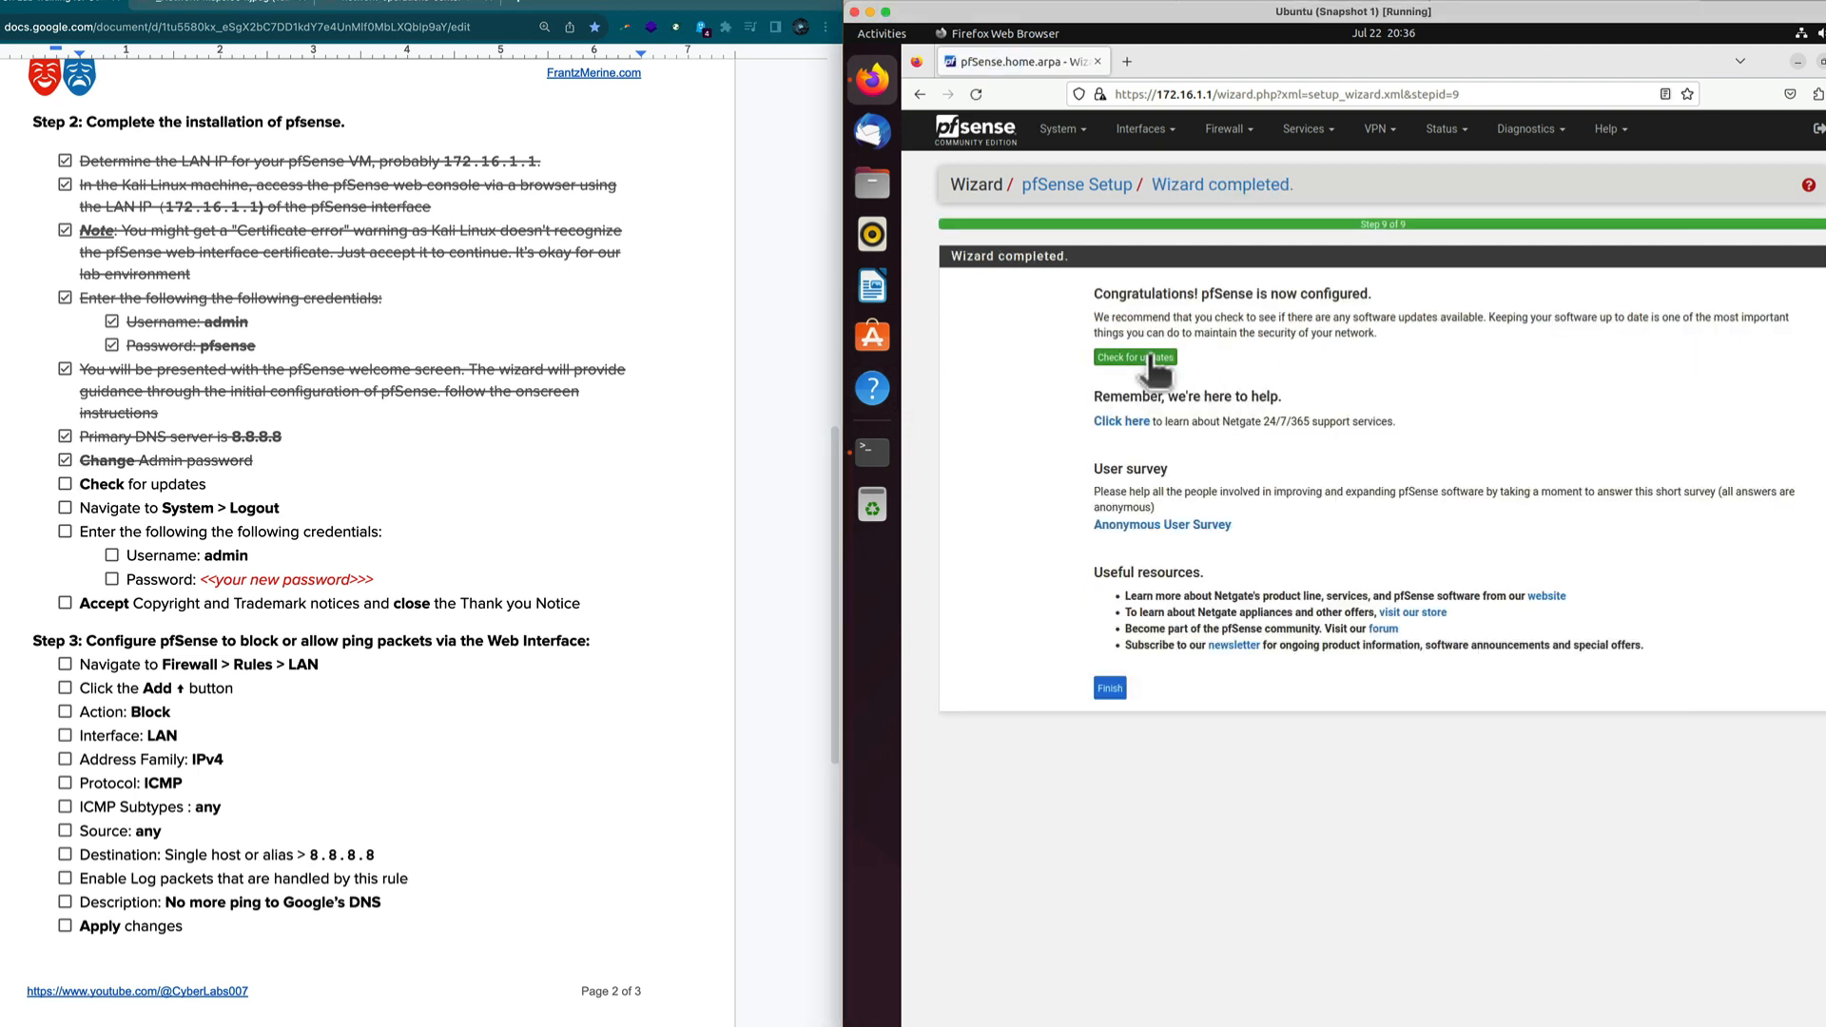
click(1151, 357)
click(1151, 359)
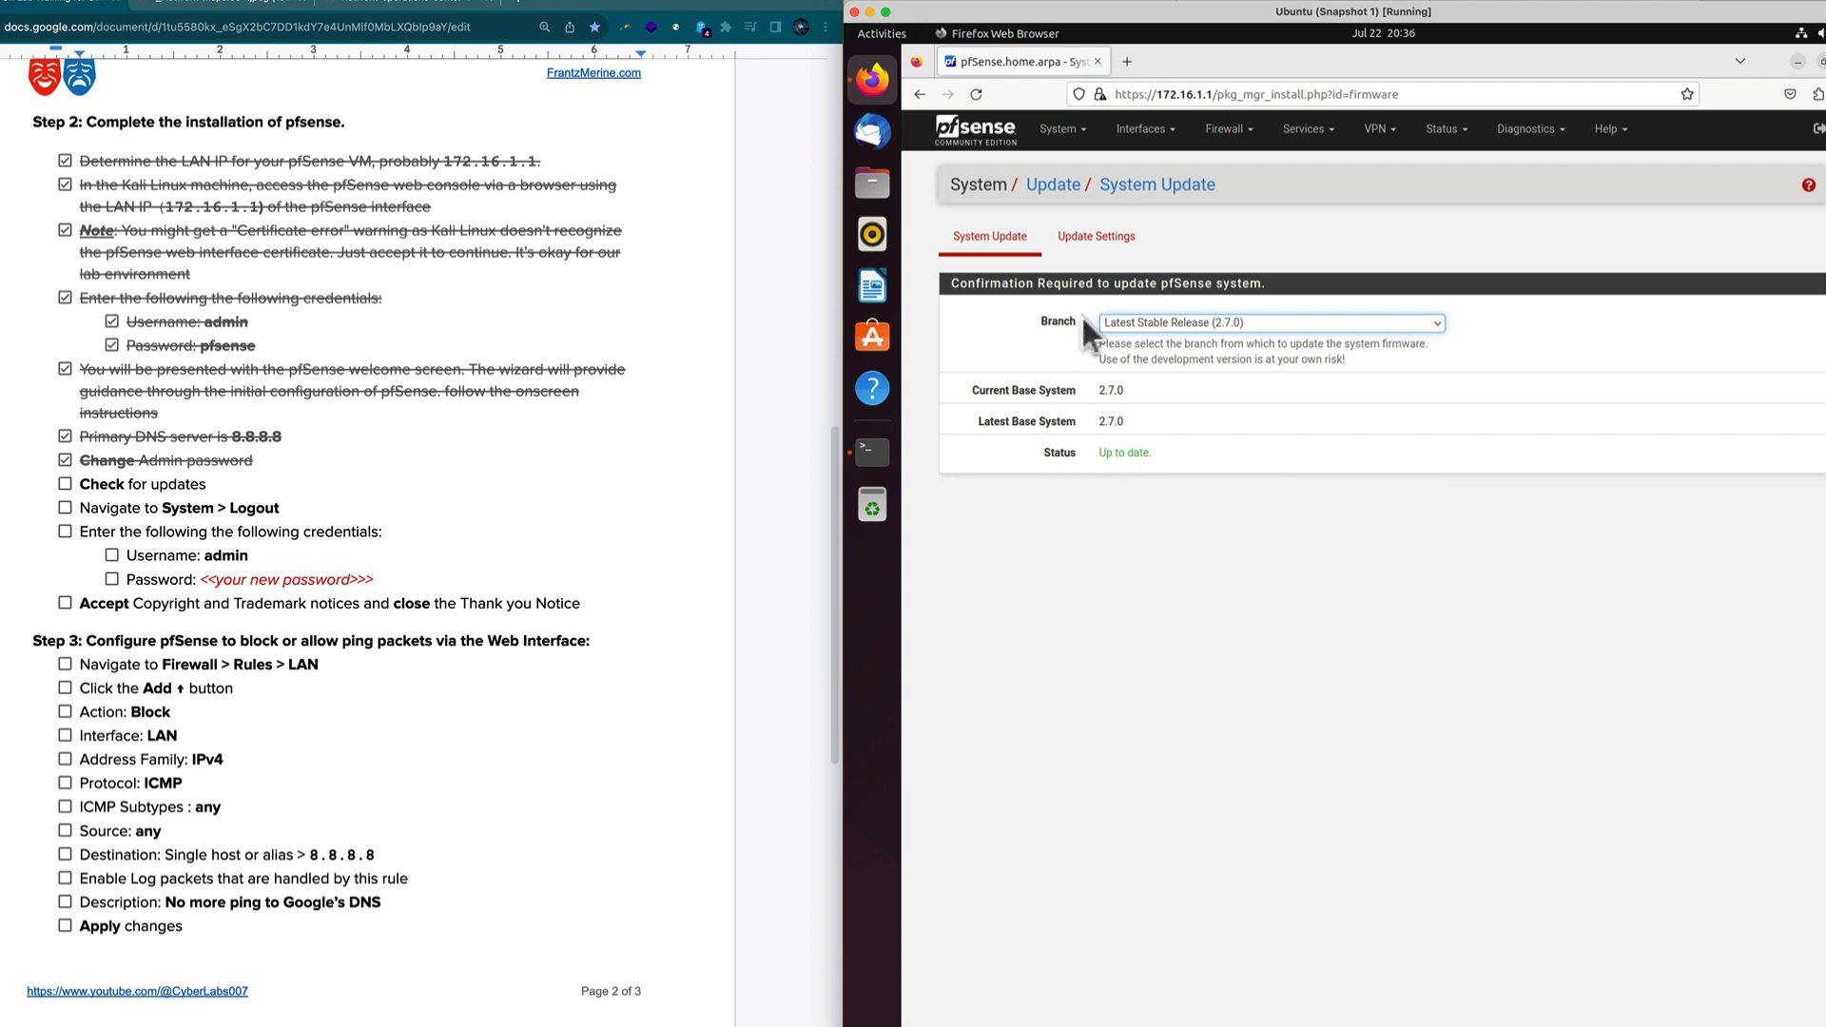
click(1051, 131)
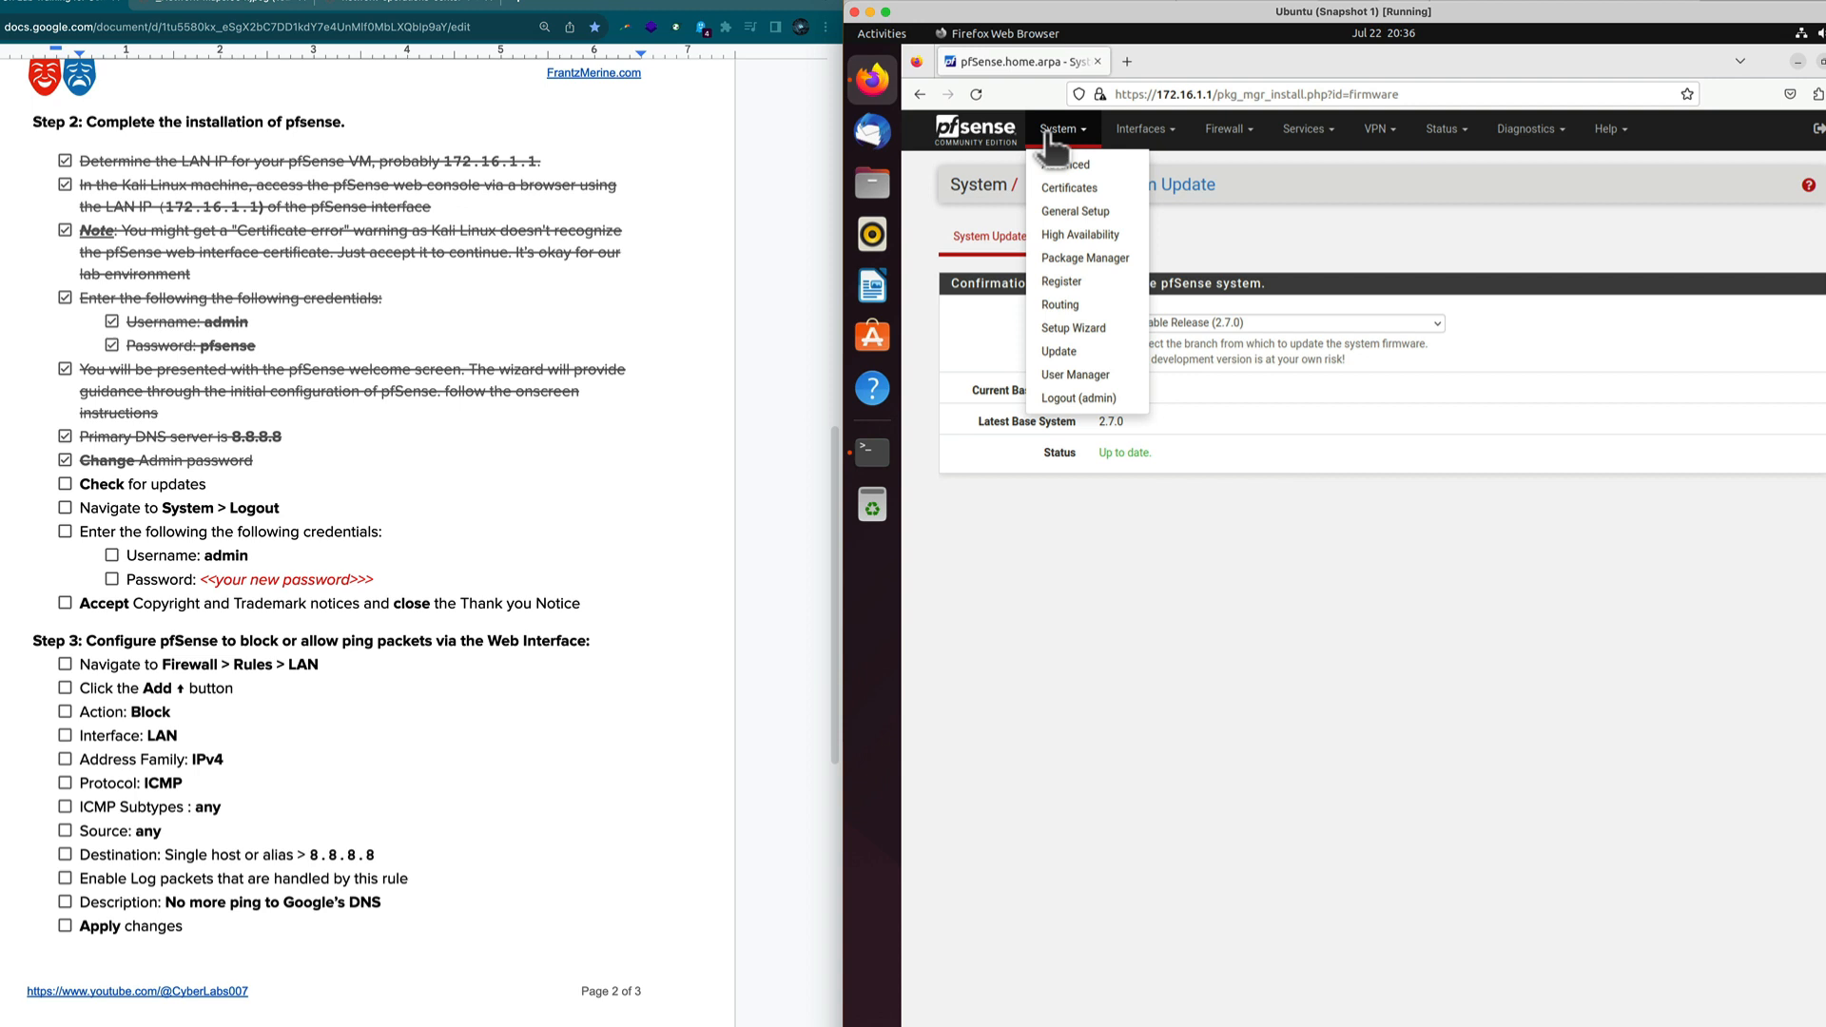
Log out of pfSense, sign back in as admin, and accept the copyright and thank-you notices.
click(1094, 398)
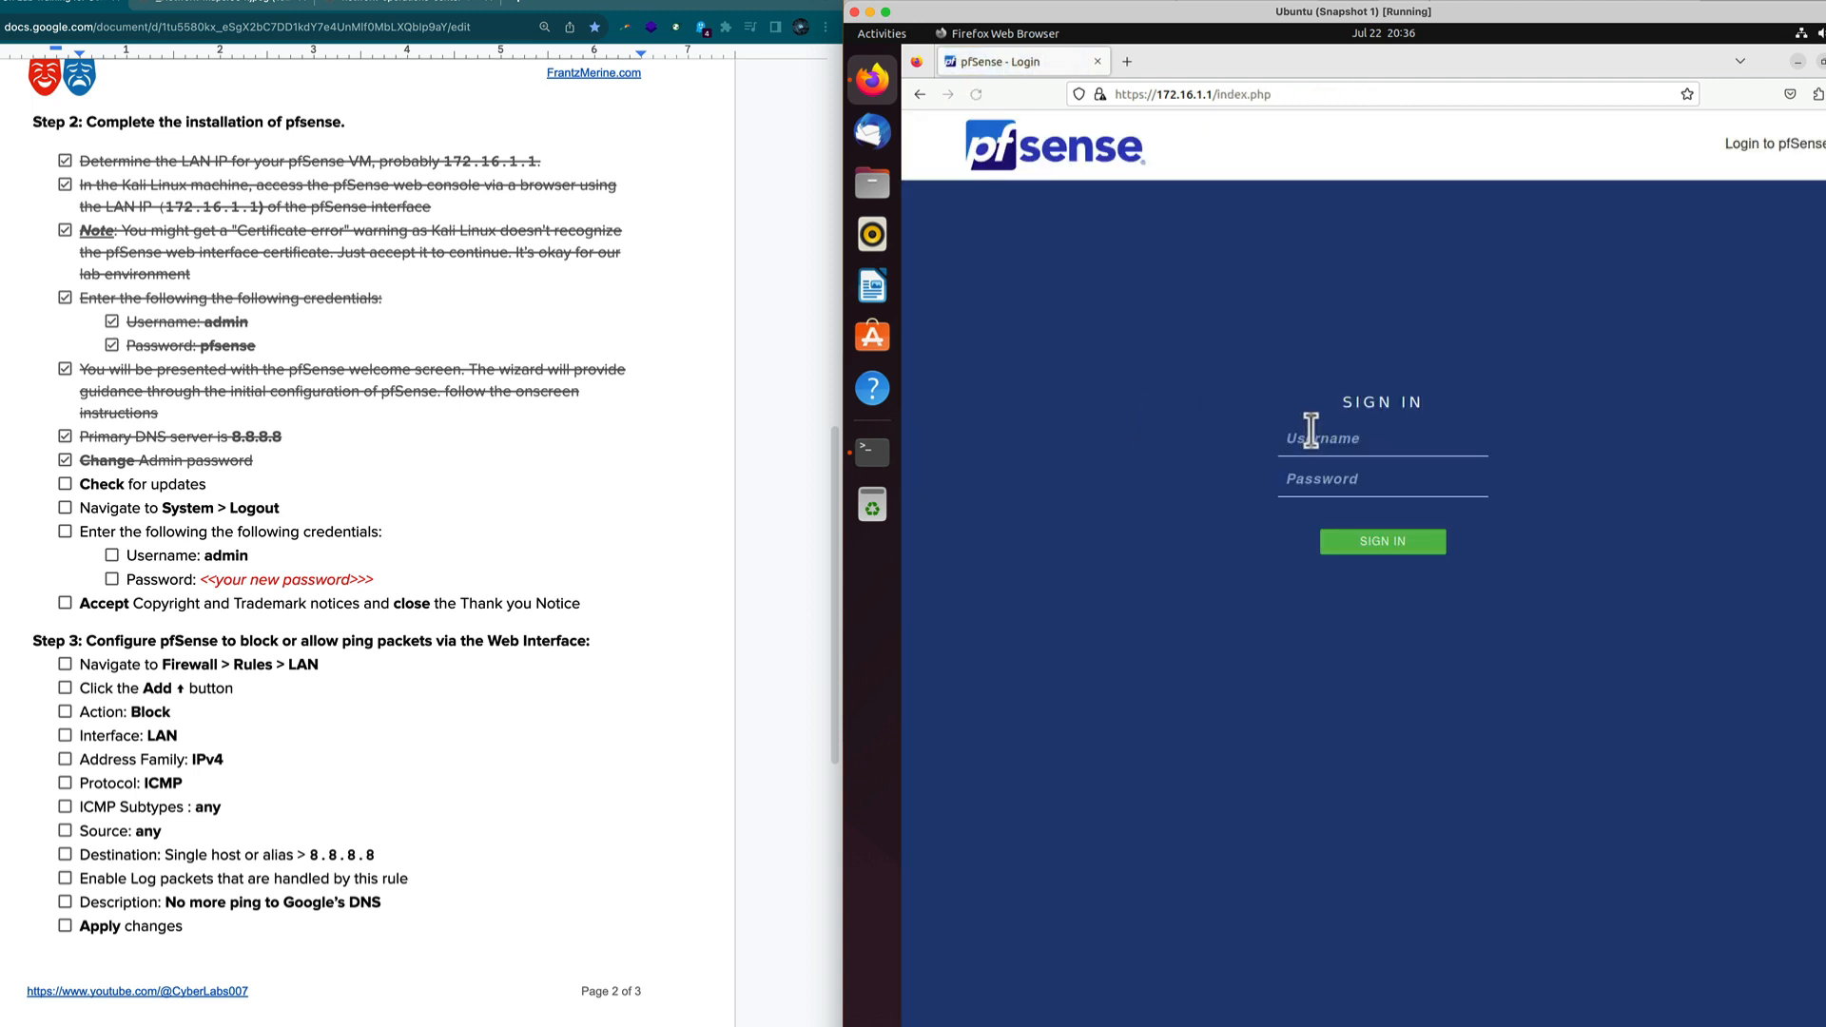
click(1316, 439)
text(admin)
key(Tab)
key(ctrl+v)
key(Return)
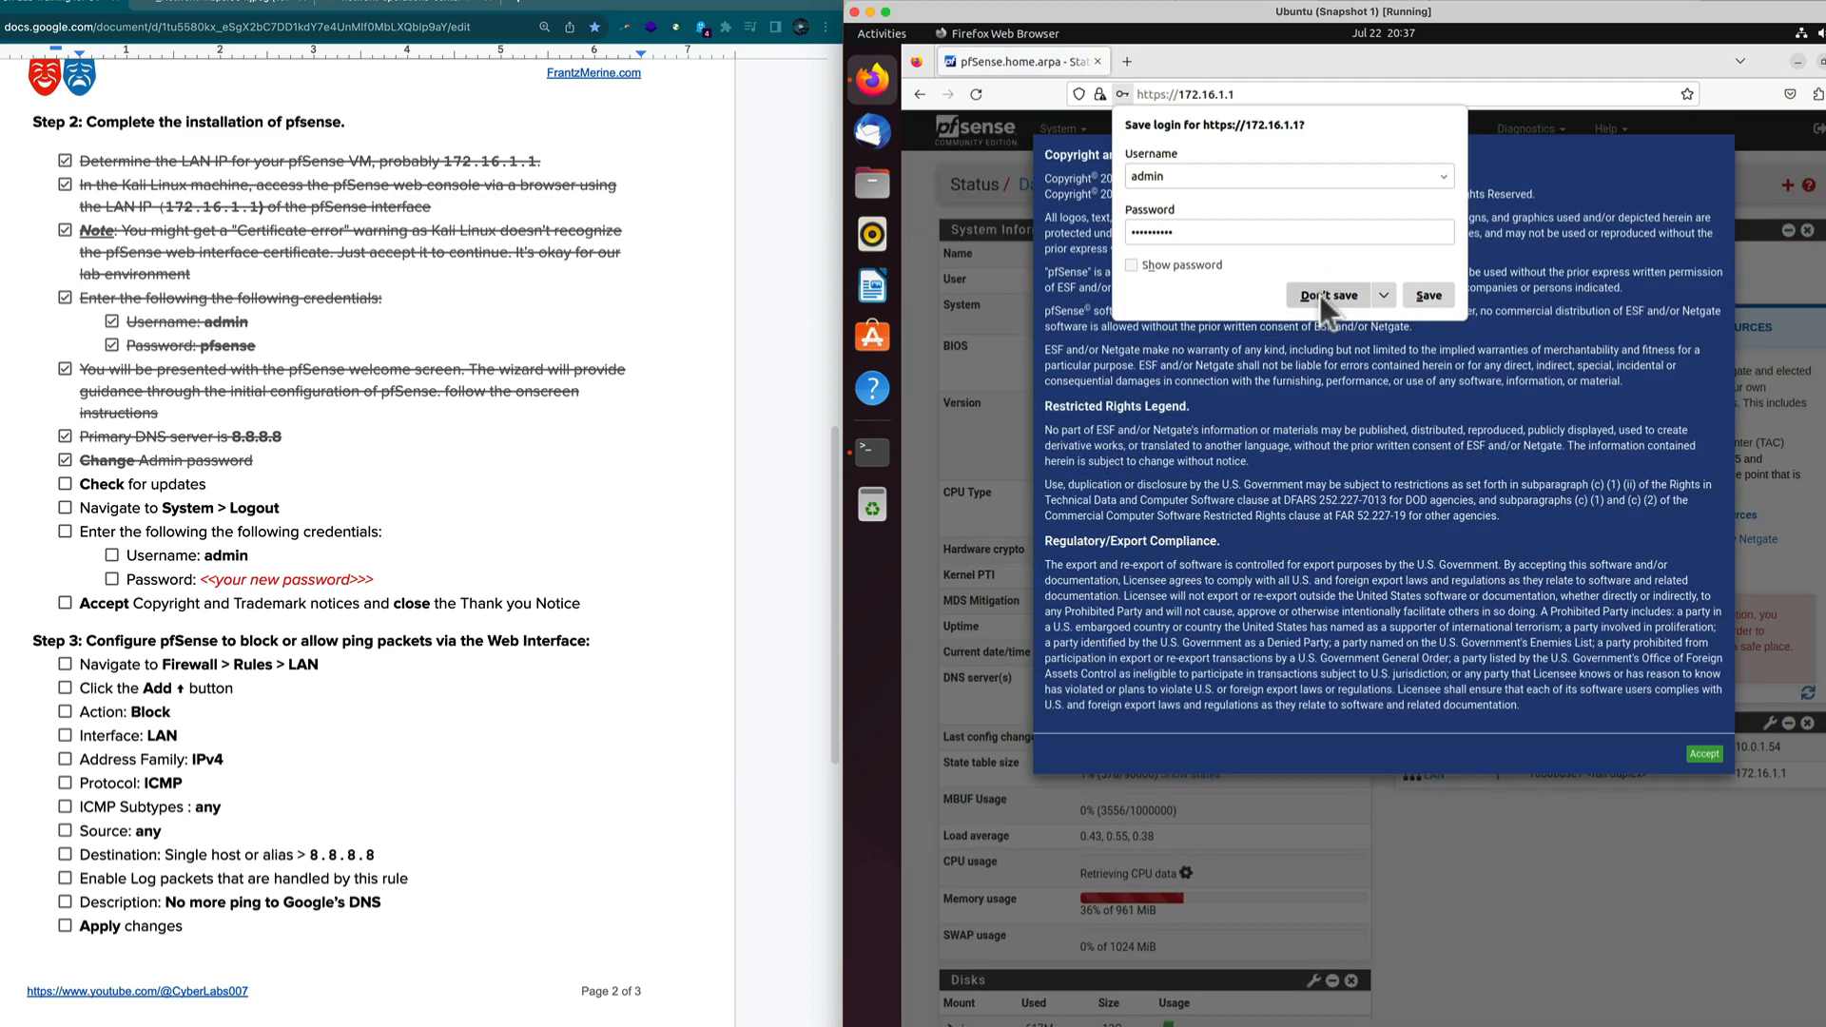
click(1327, 296)
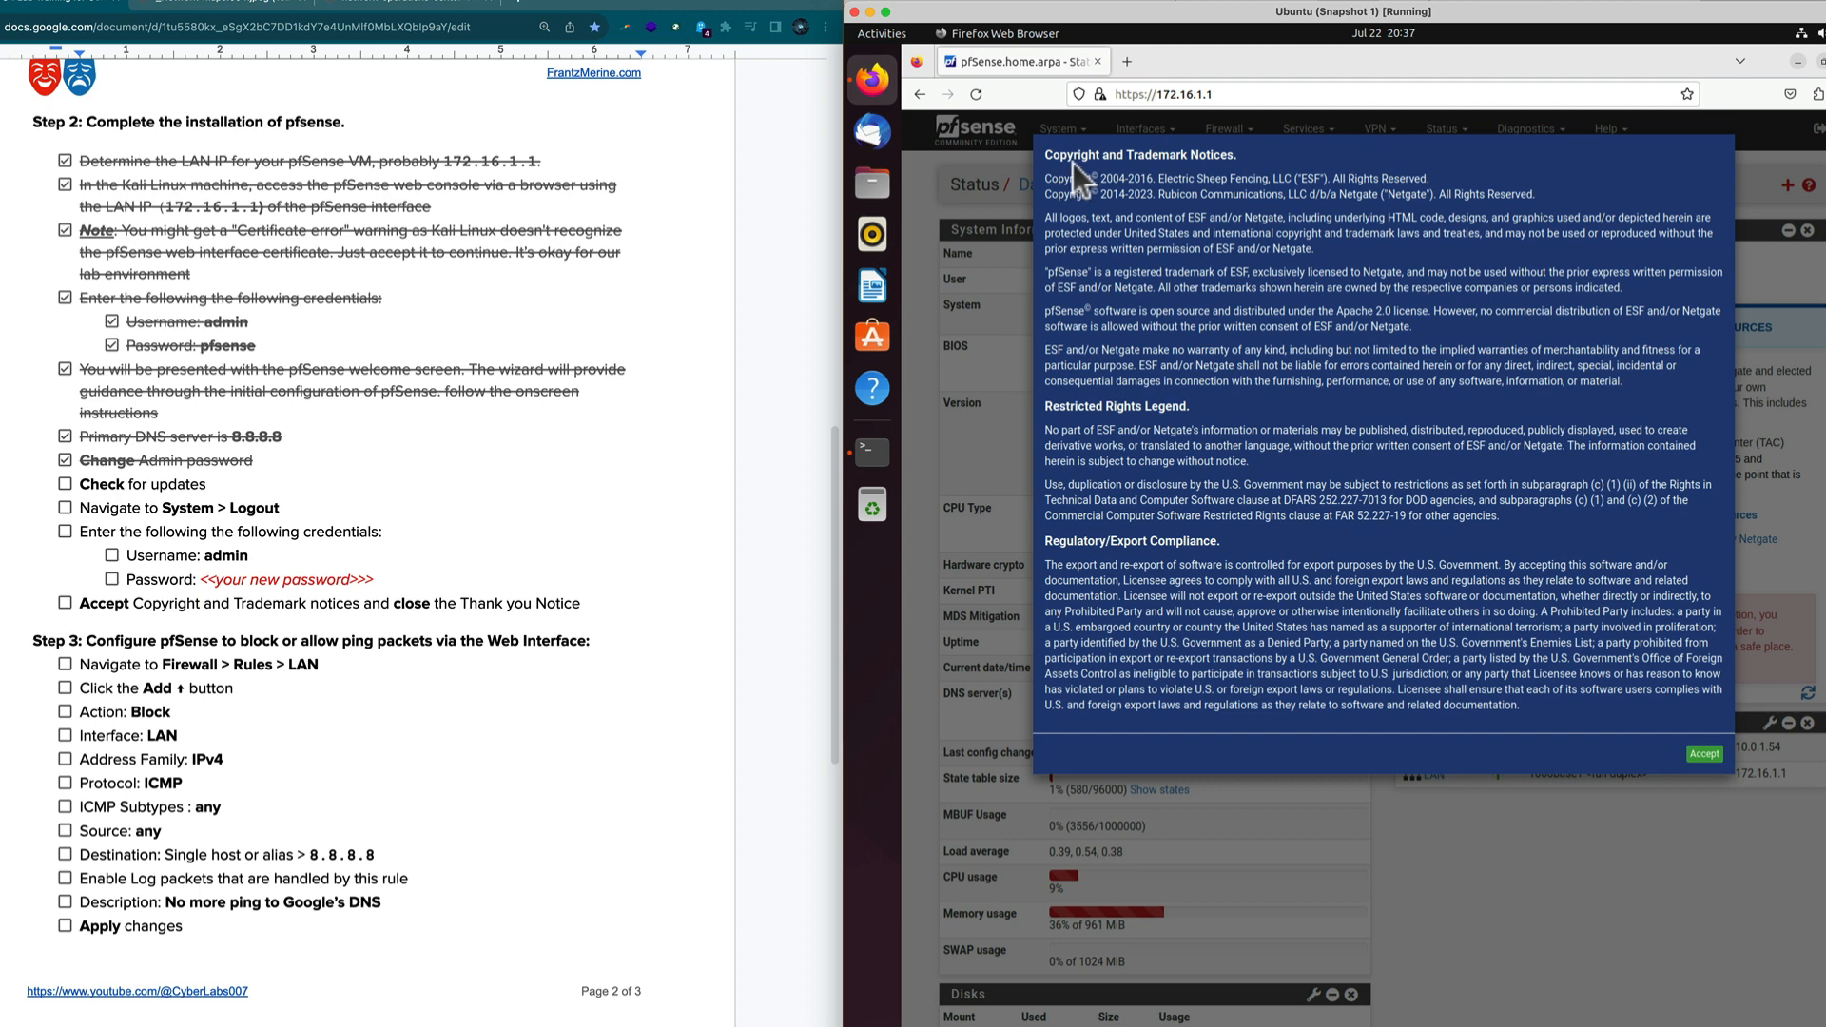
click(1703, 757)
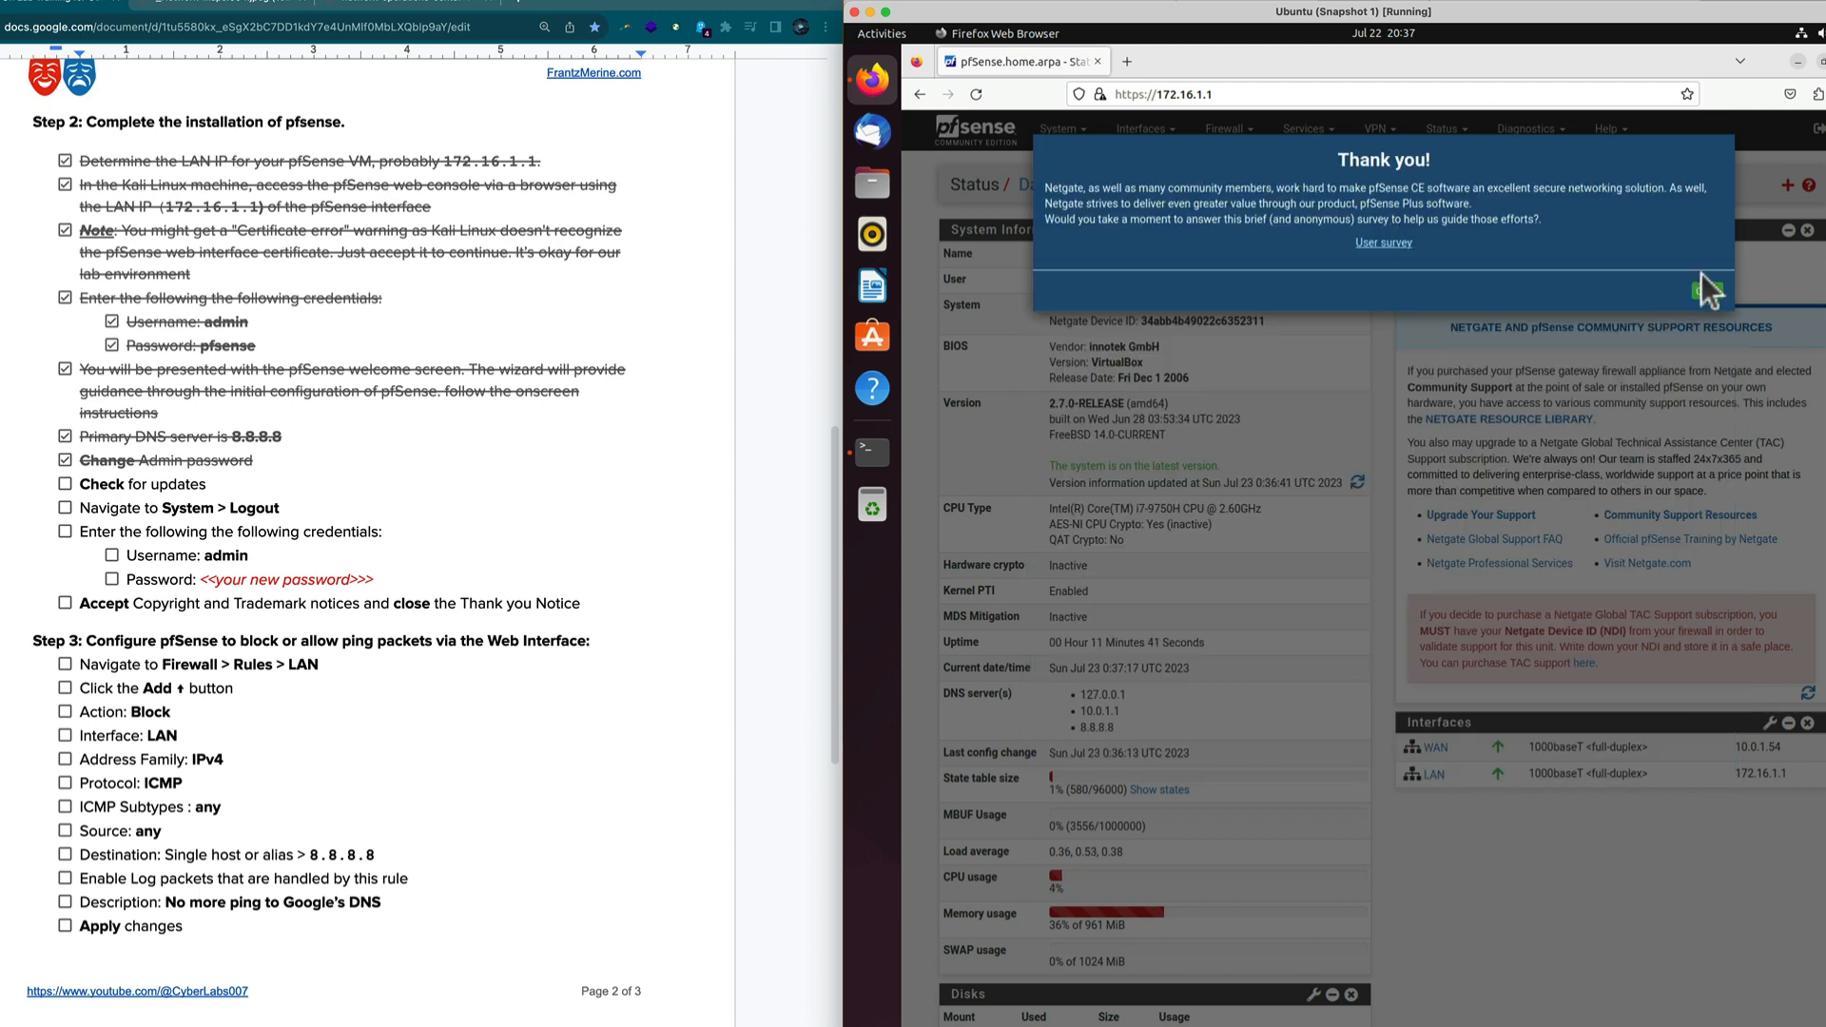
click(1708, 293)
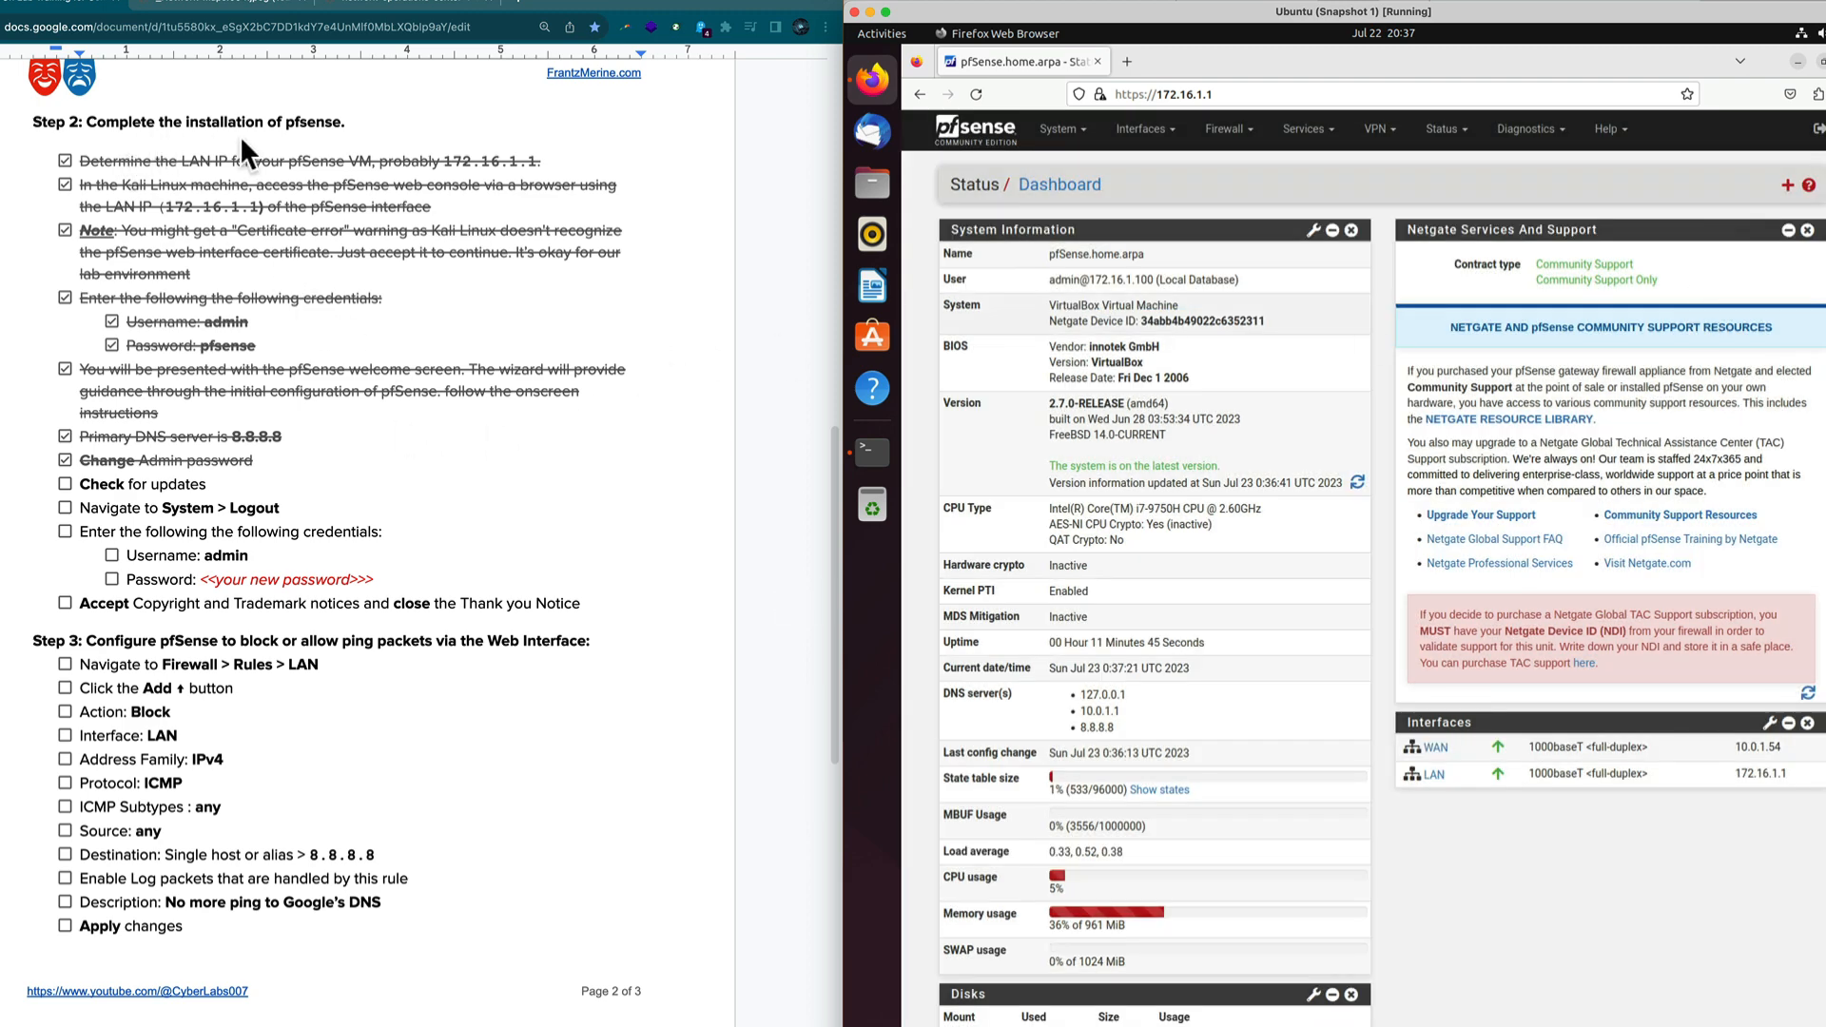
Tick the Logout, Check for updates, enter-credentials, username and password items in the guide.
click(65, 507)
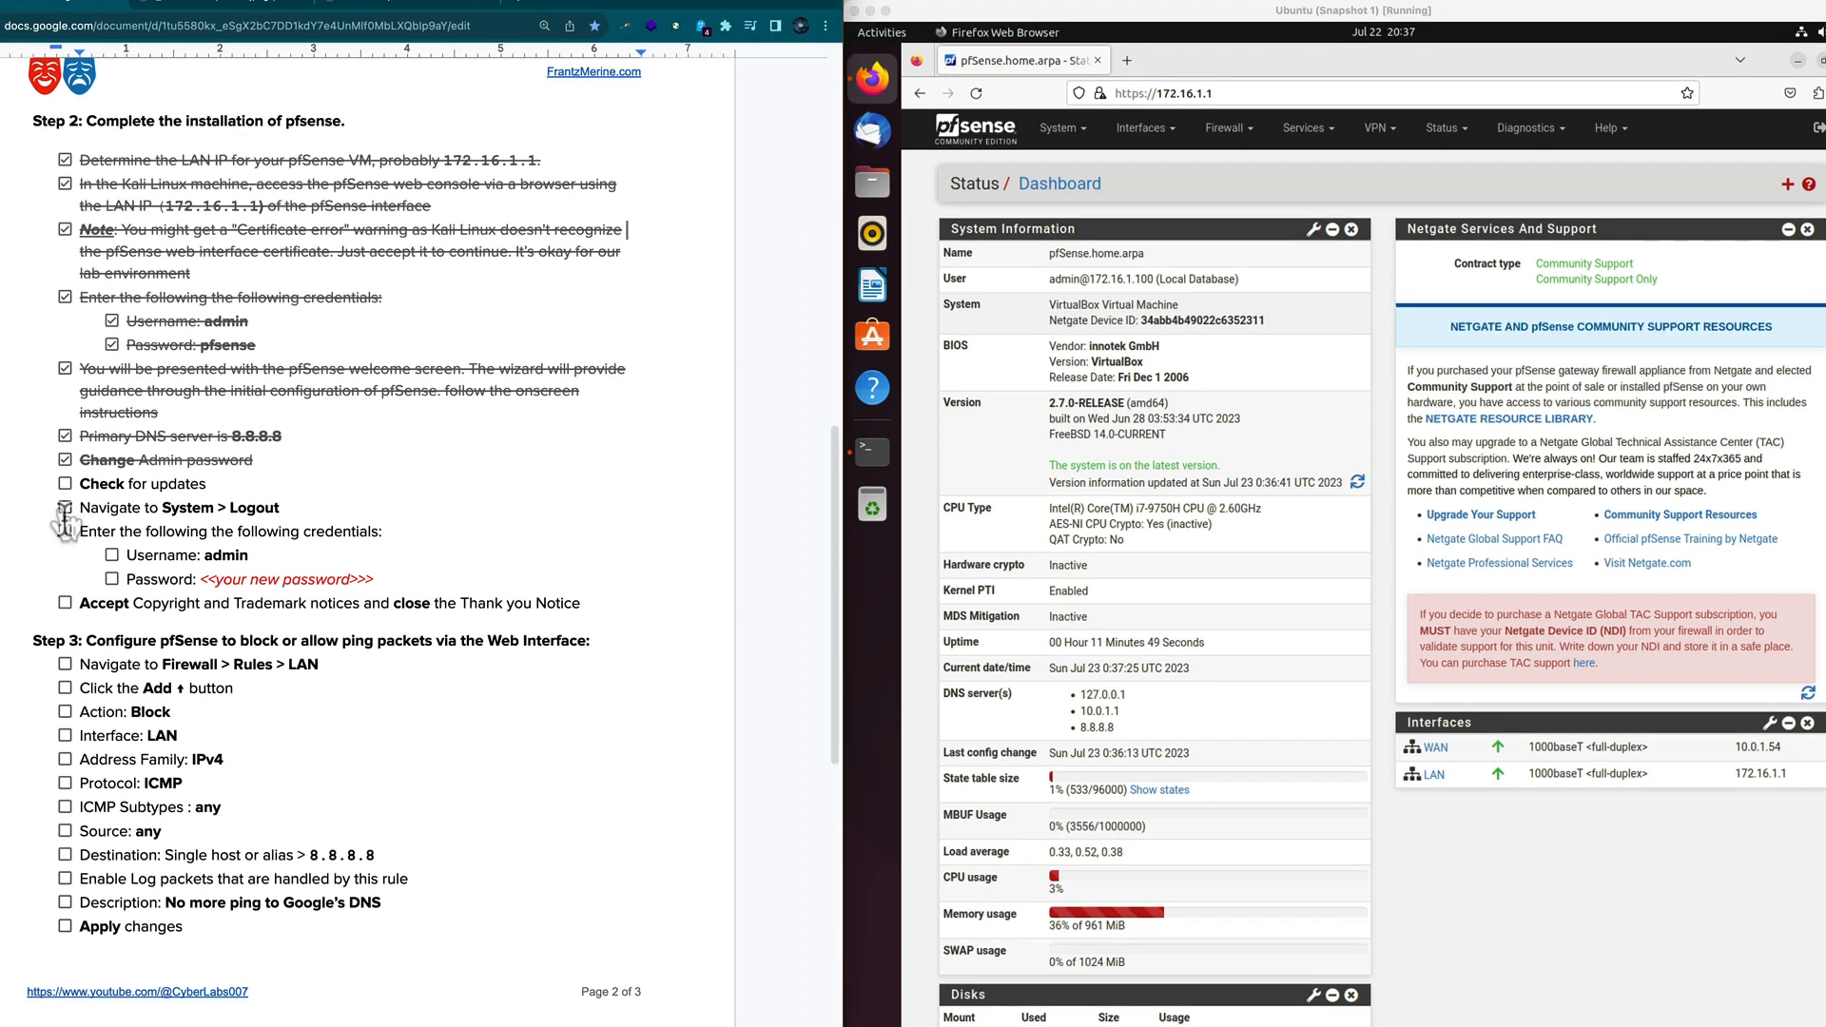
click(65, 531)
click(64, 483)
click(111, 554)
click(111, 578)
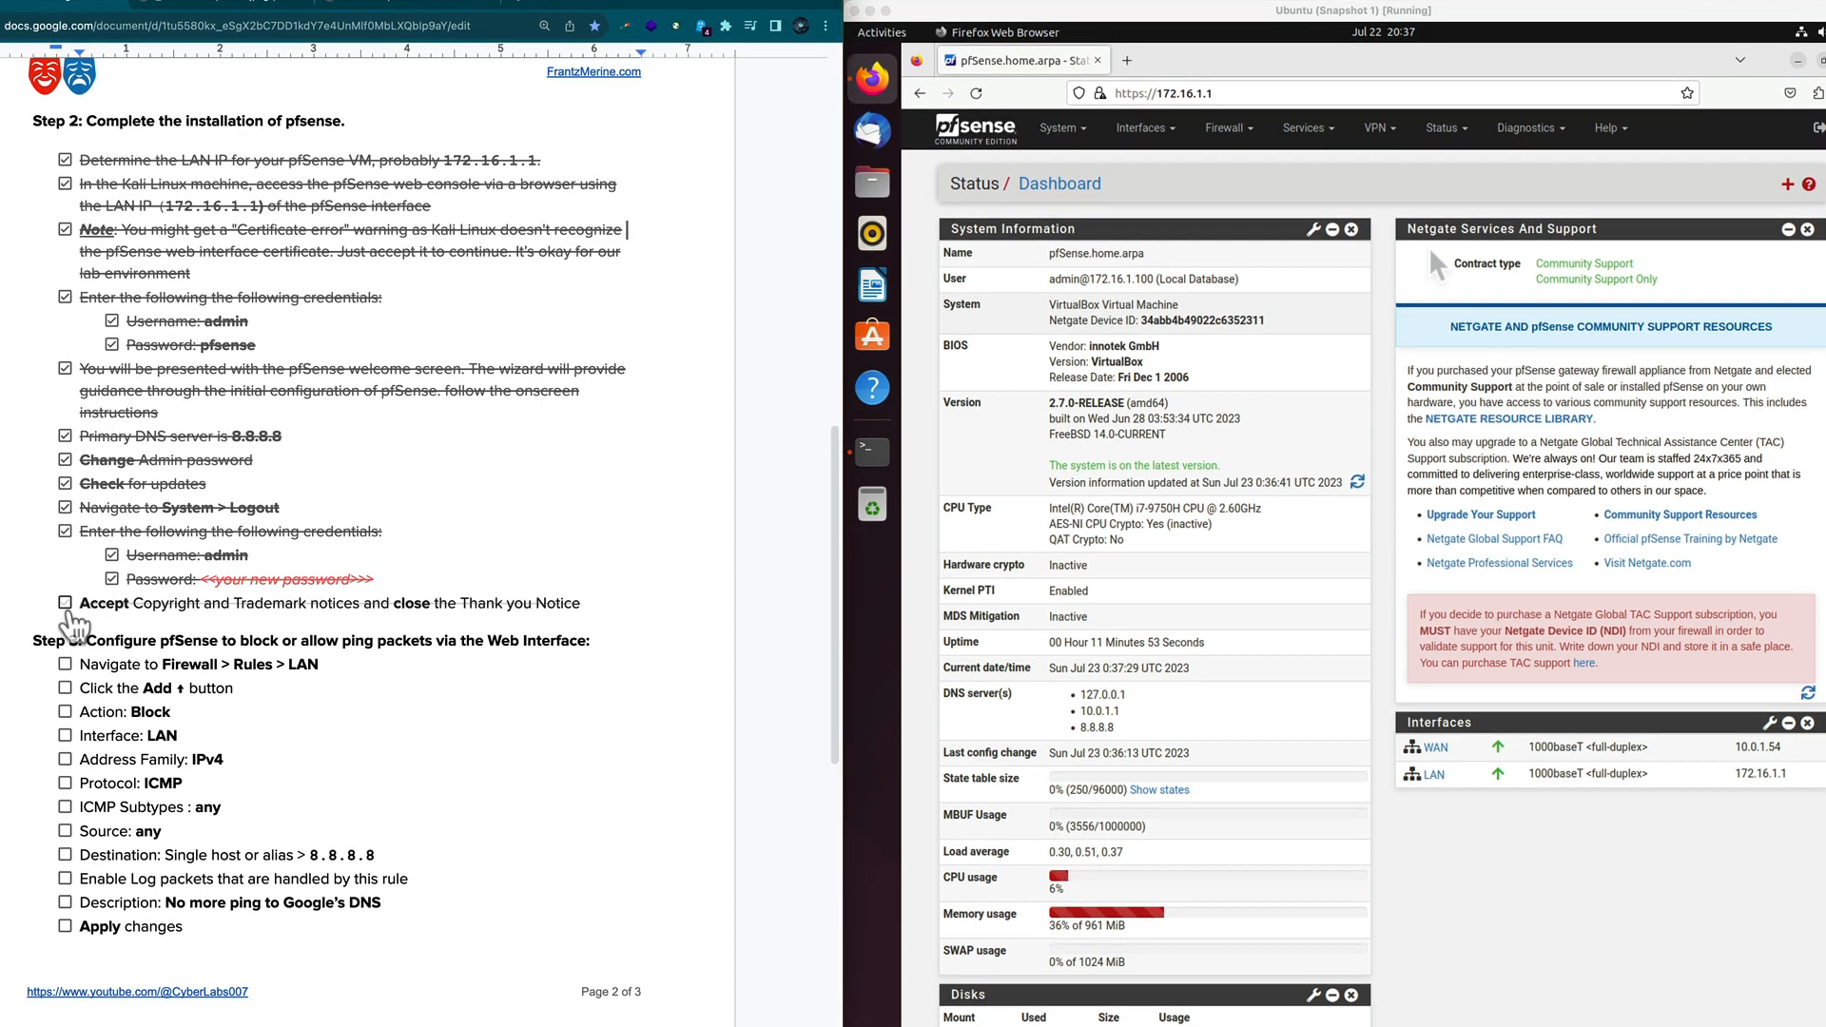
Tick the Accept notices item, scroll the guide to Step 4, and open pfSense's Firewall menu.
click(65, 602)
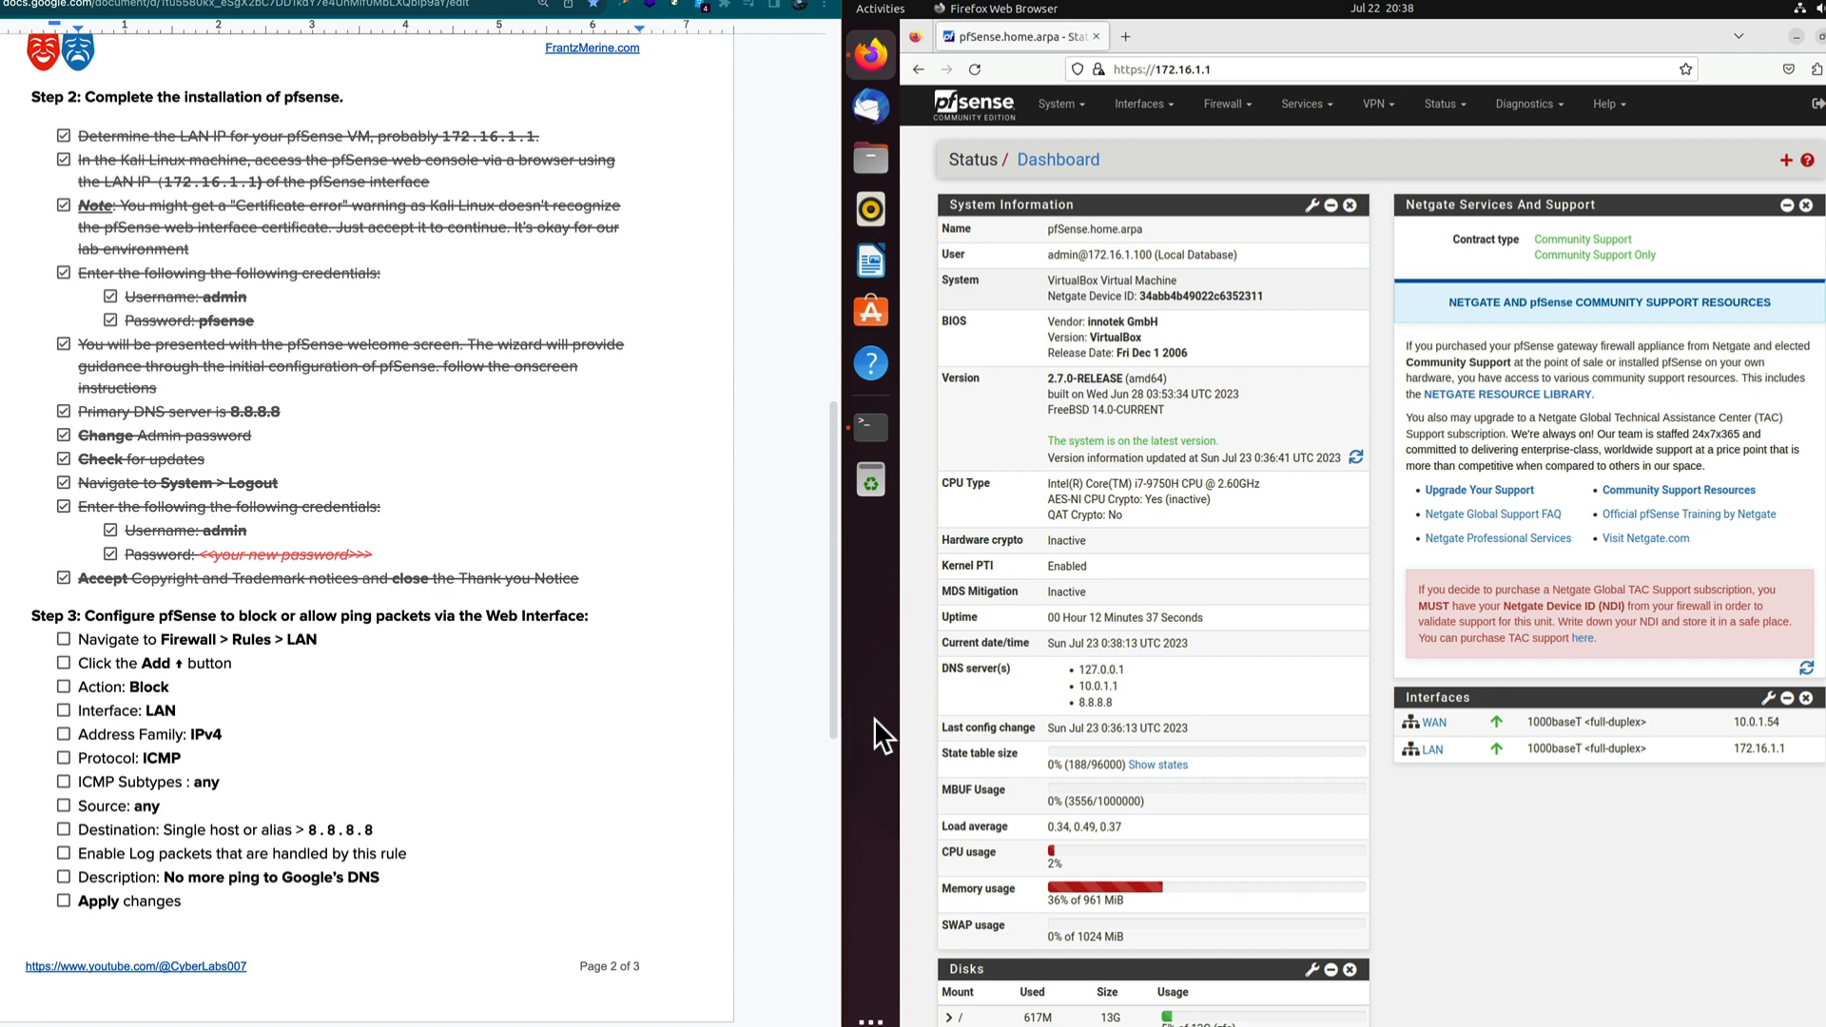
scroll(485, 769, down, 1)
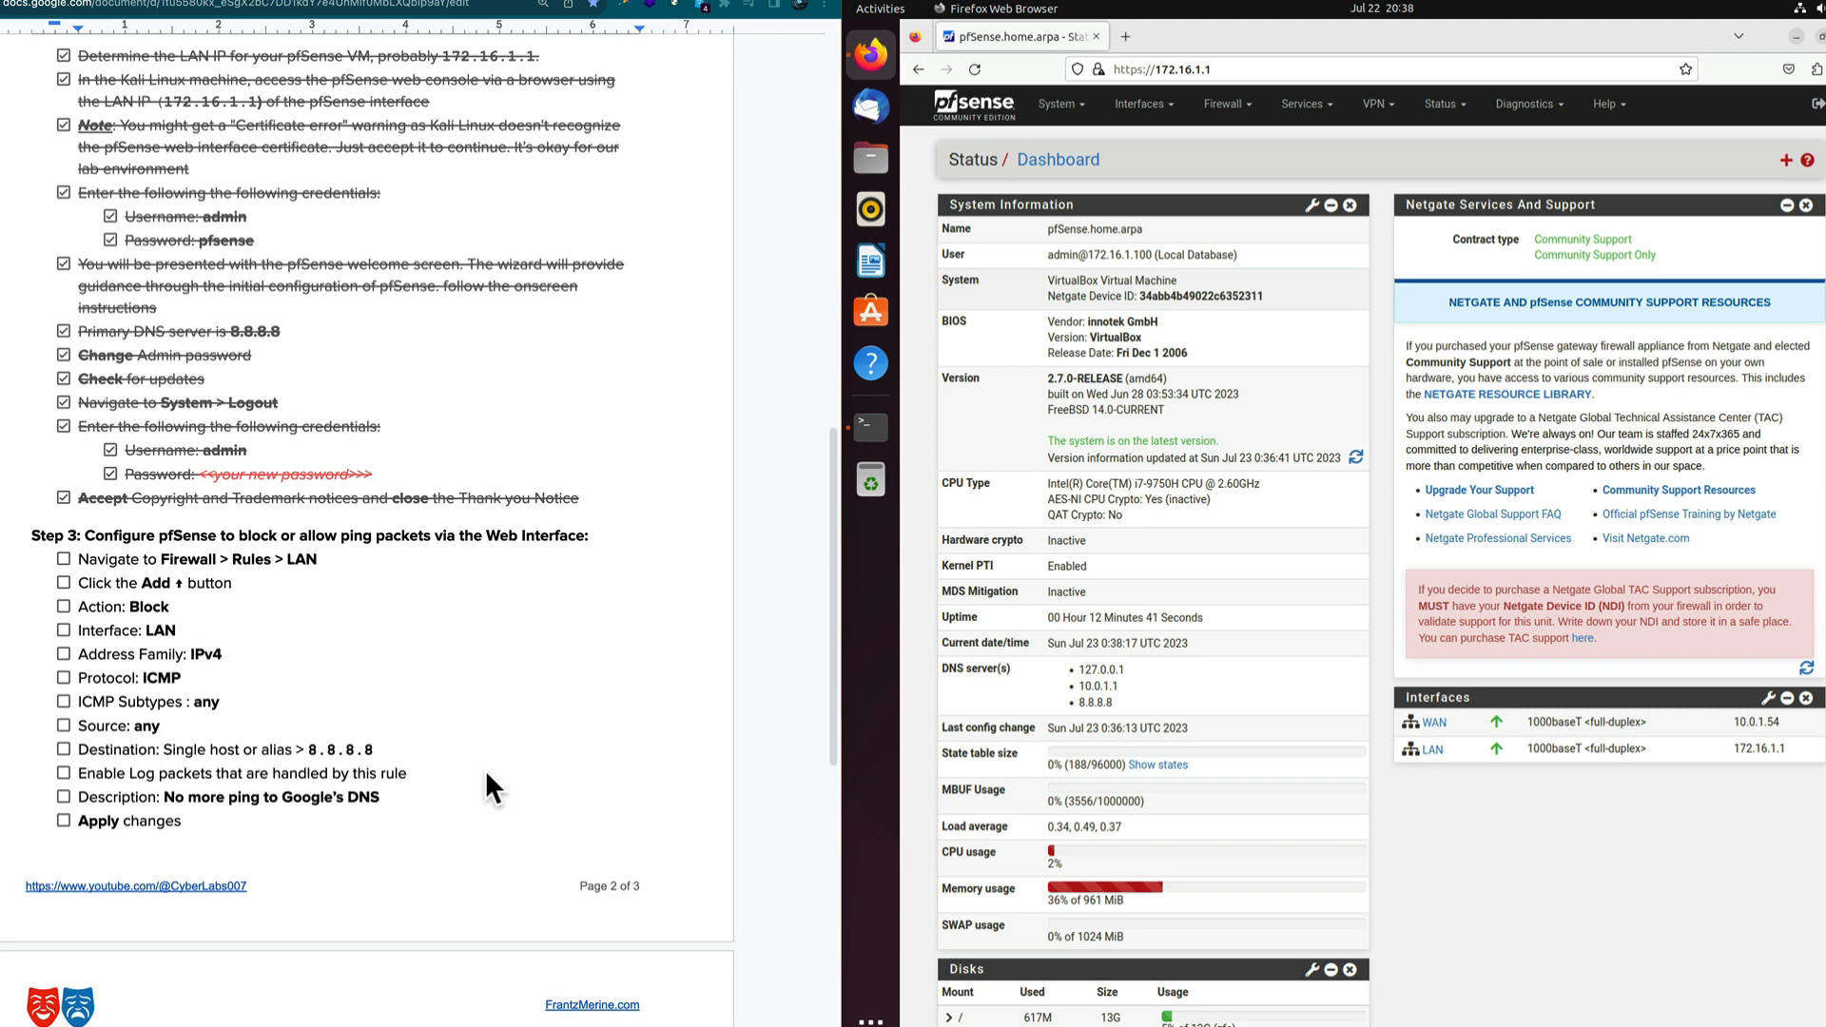
scroll(466, 711, down, 2)
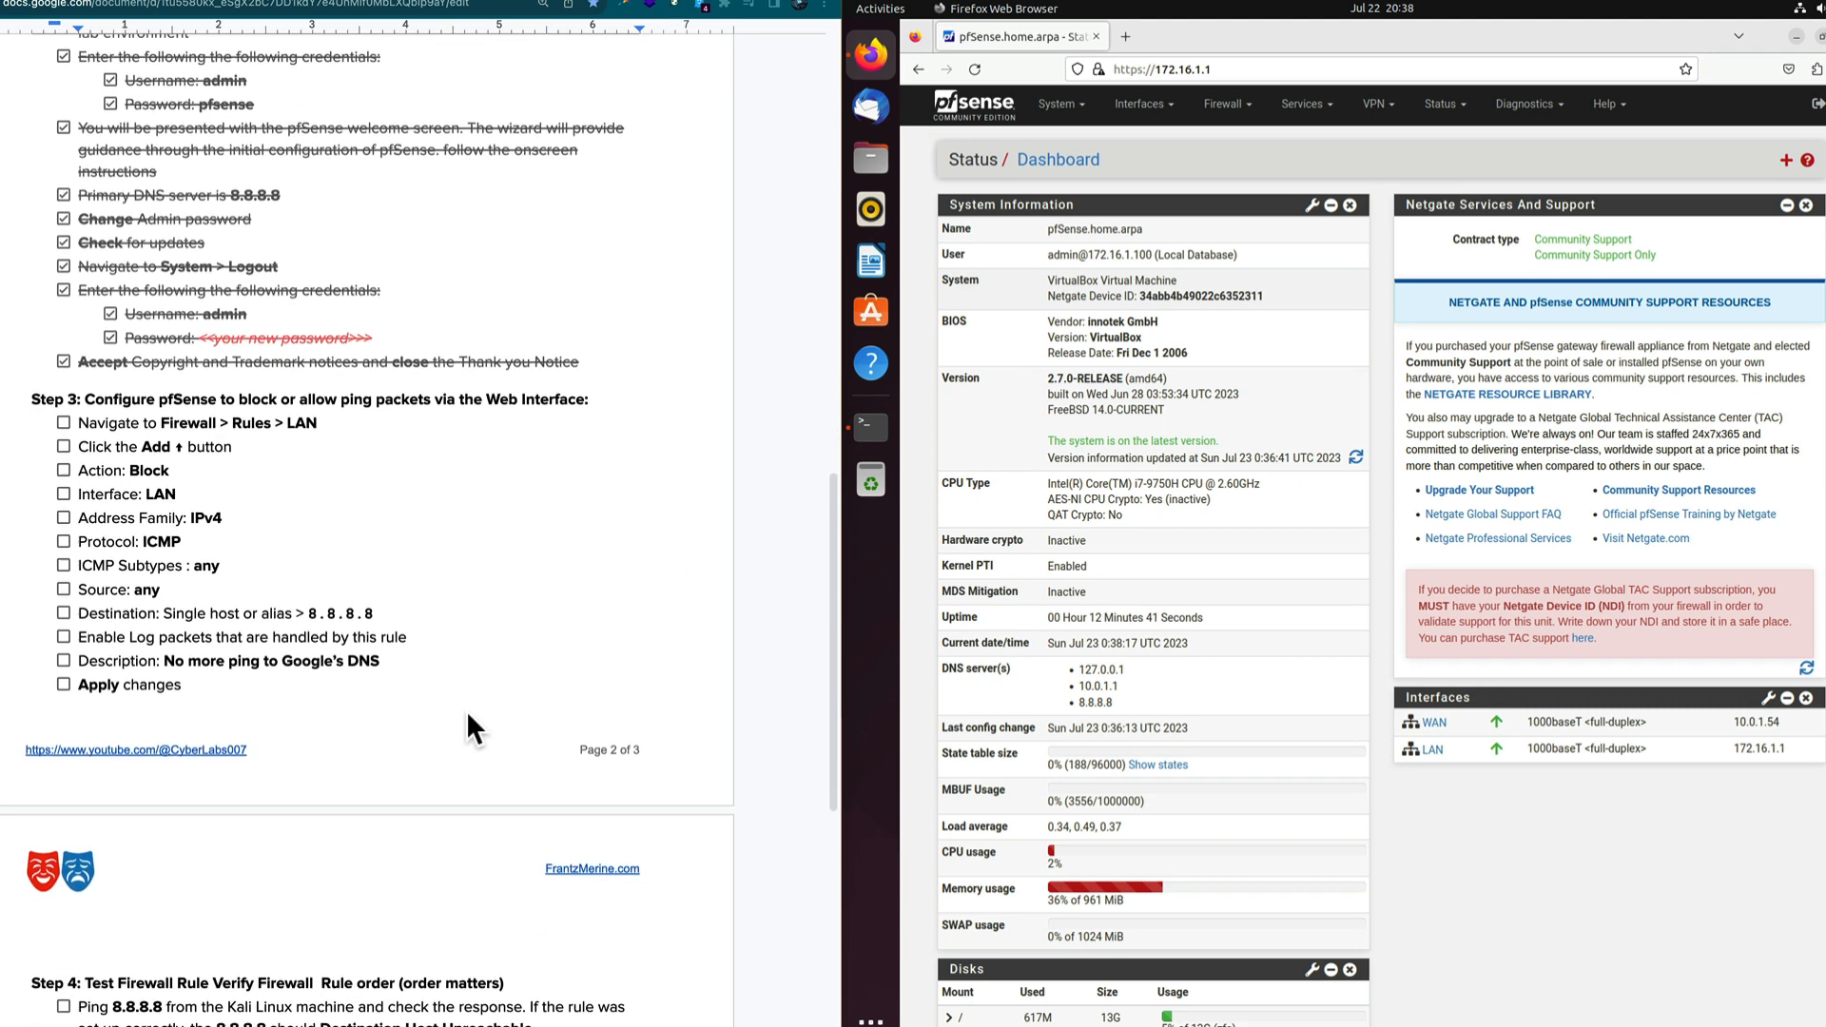
scroll(466, 711, down, 3)
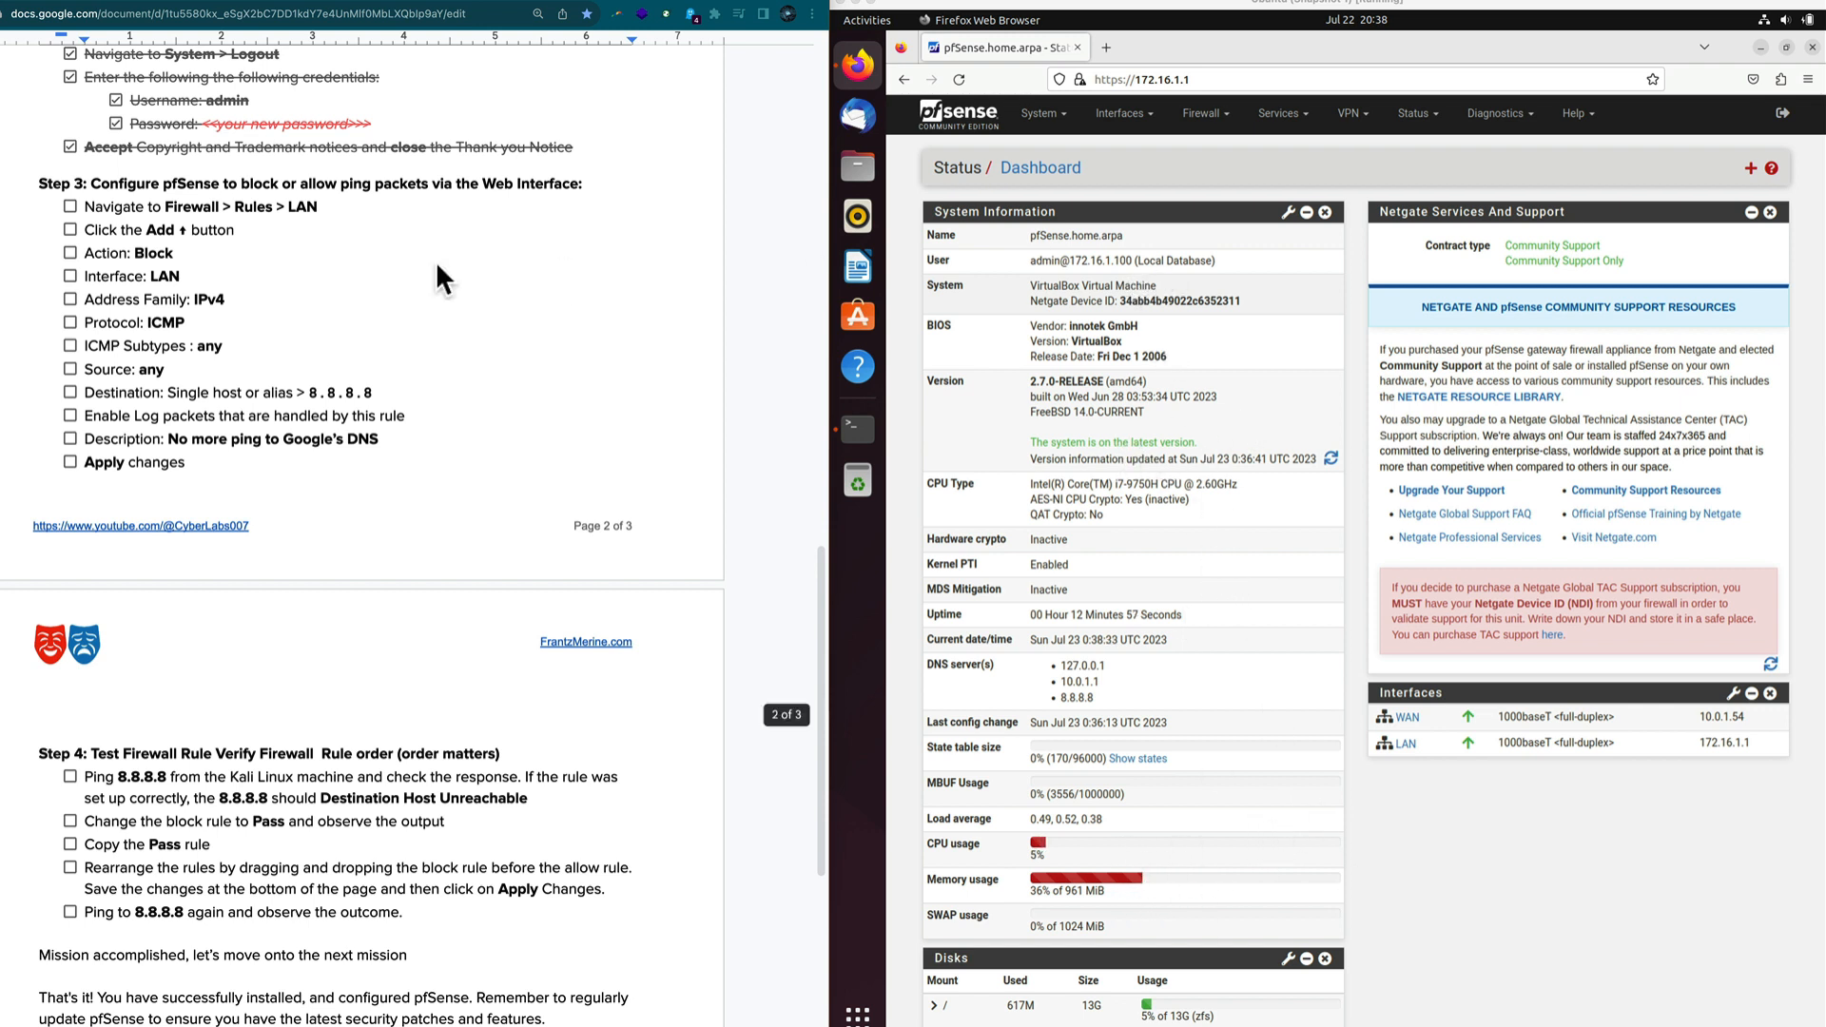
click(1207, 113)
Open pfSense Firewall > Rules on the LAN tab, checking the network map and checklist.
click(1214, 190)
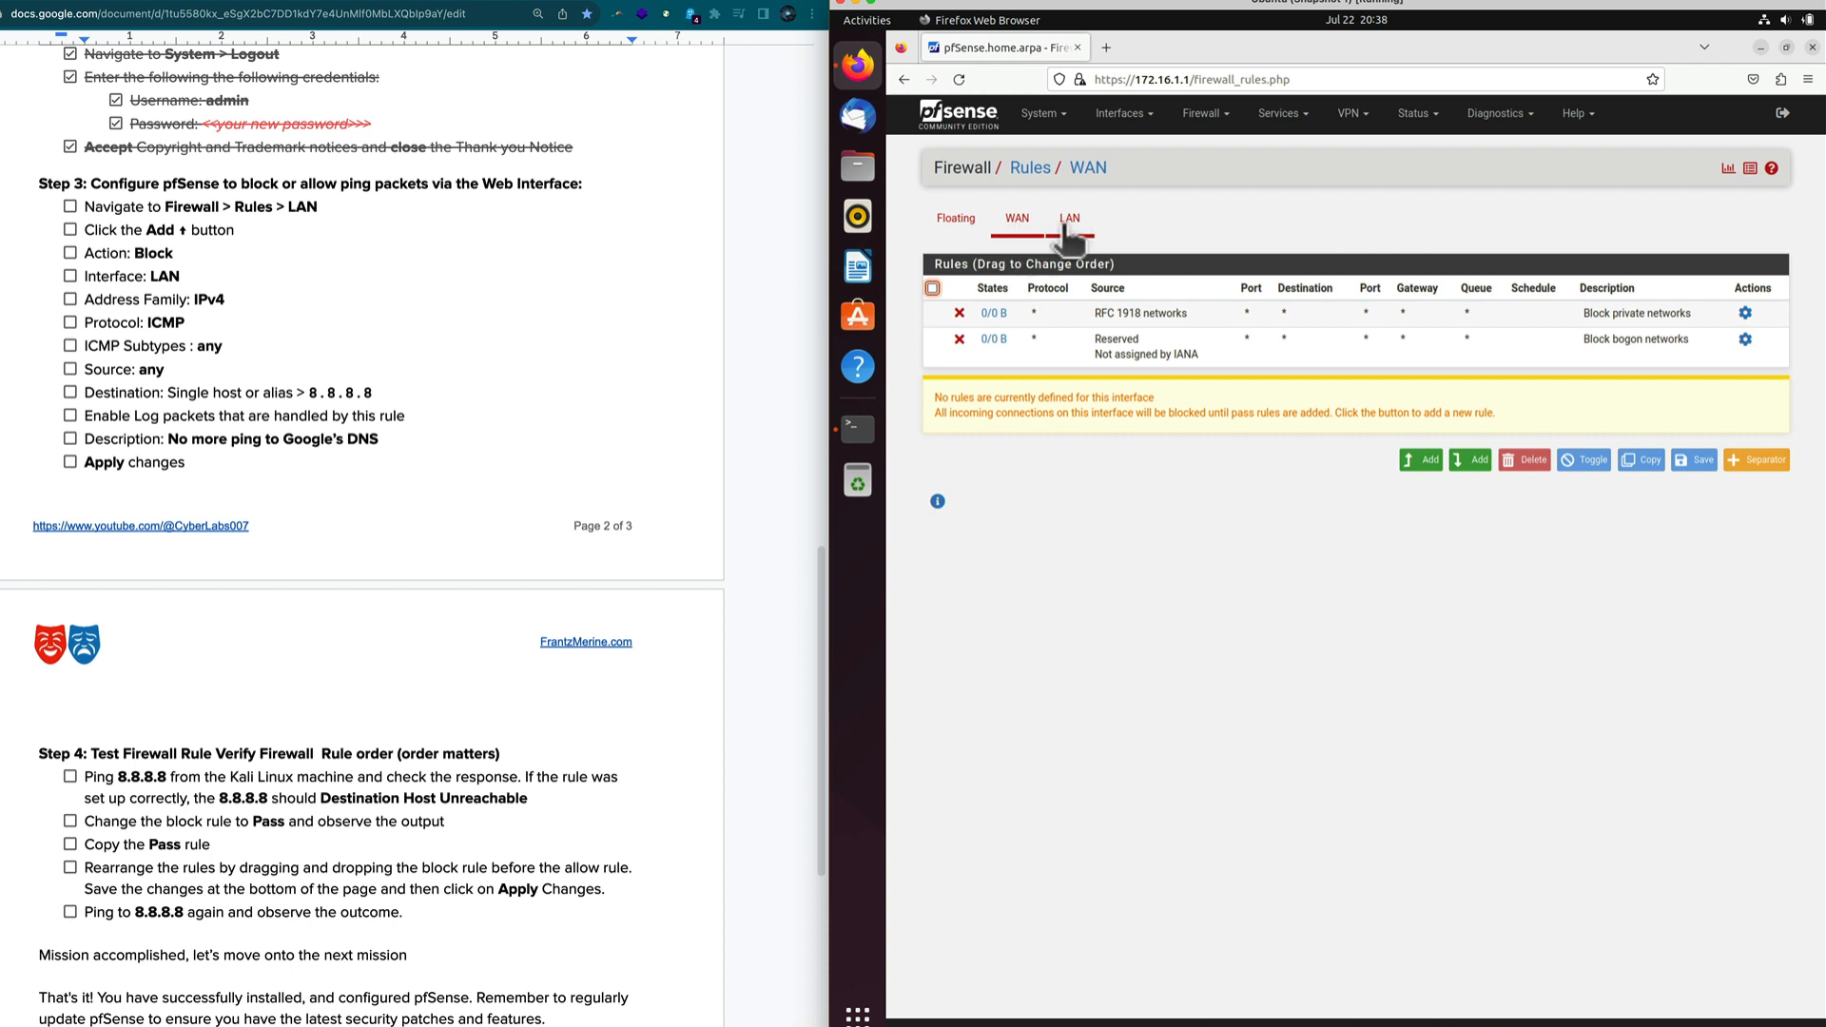
click(258, 6)
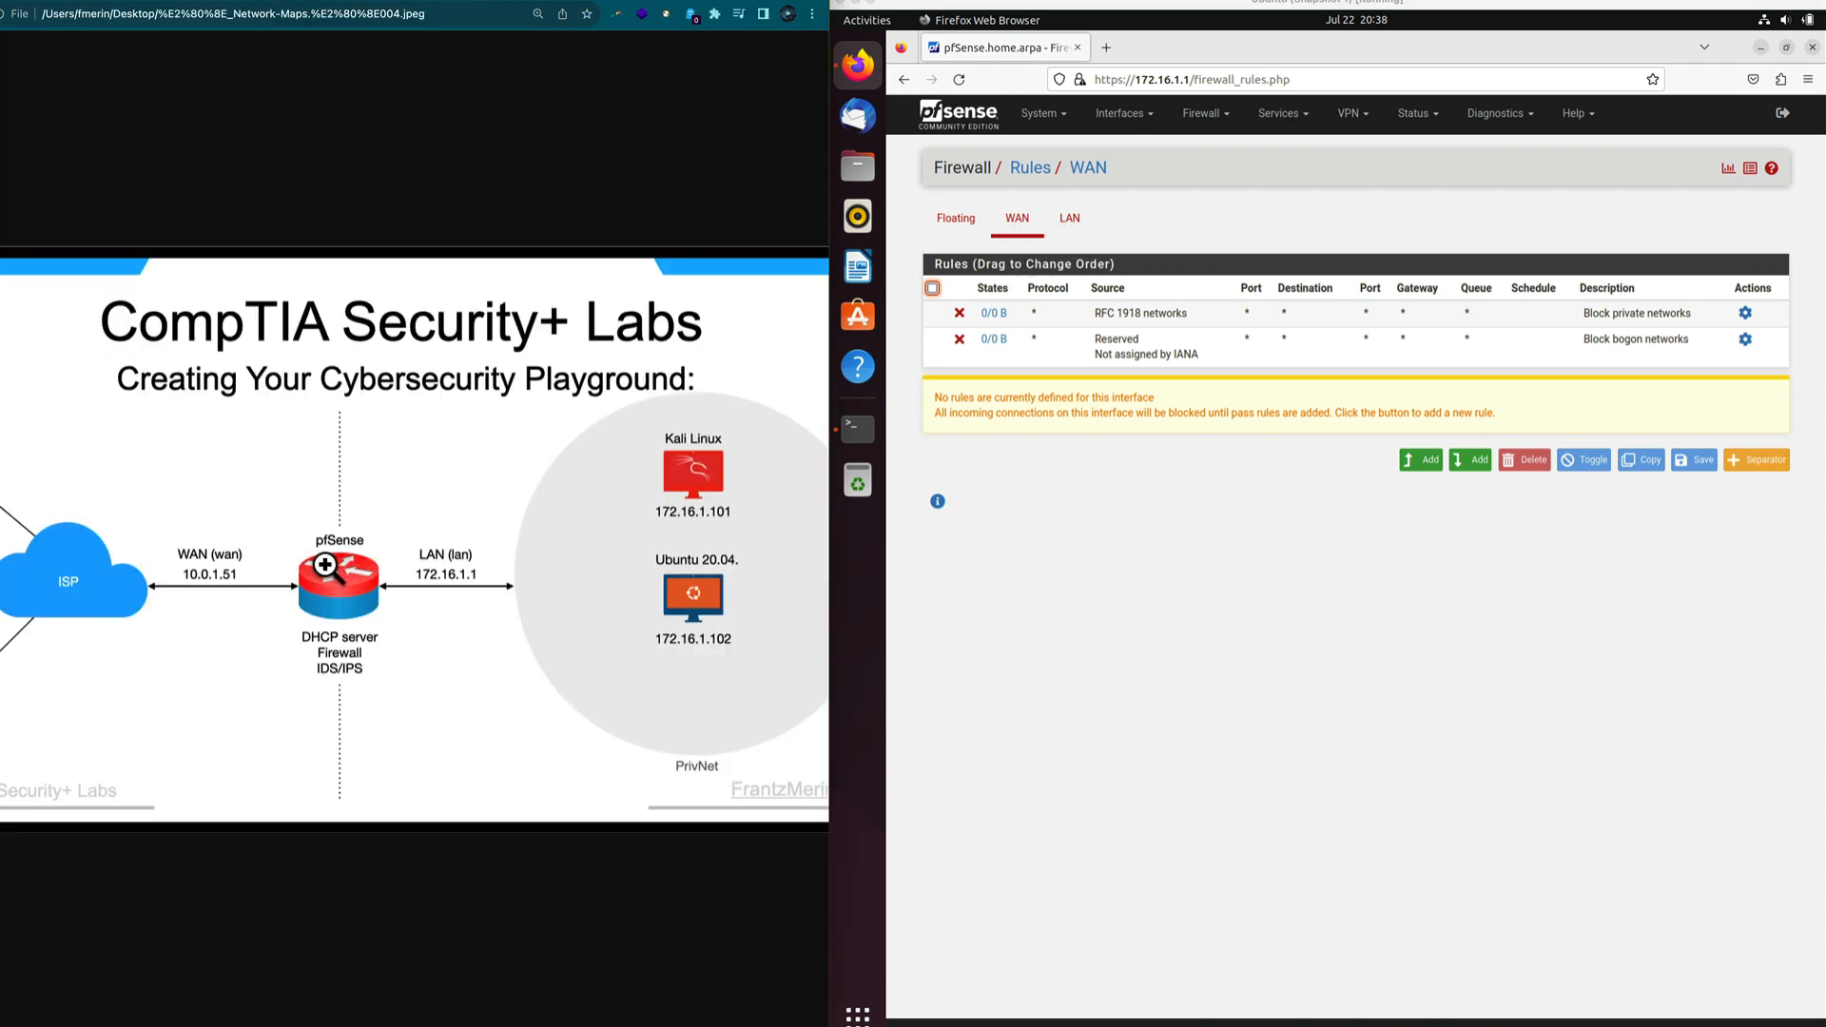
click(1069, 218)
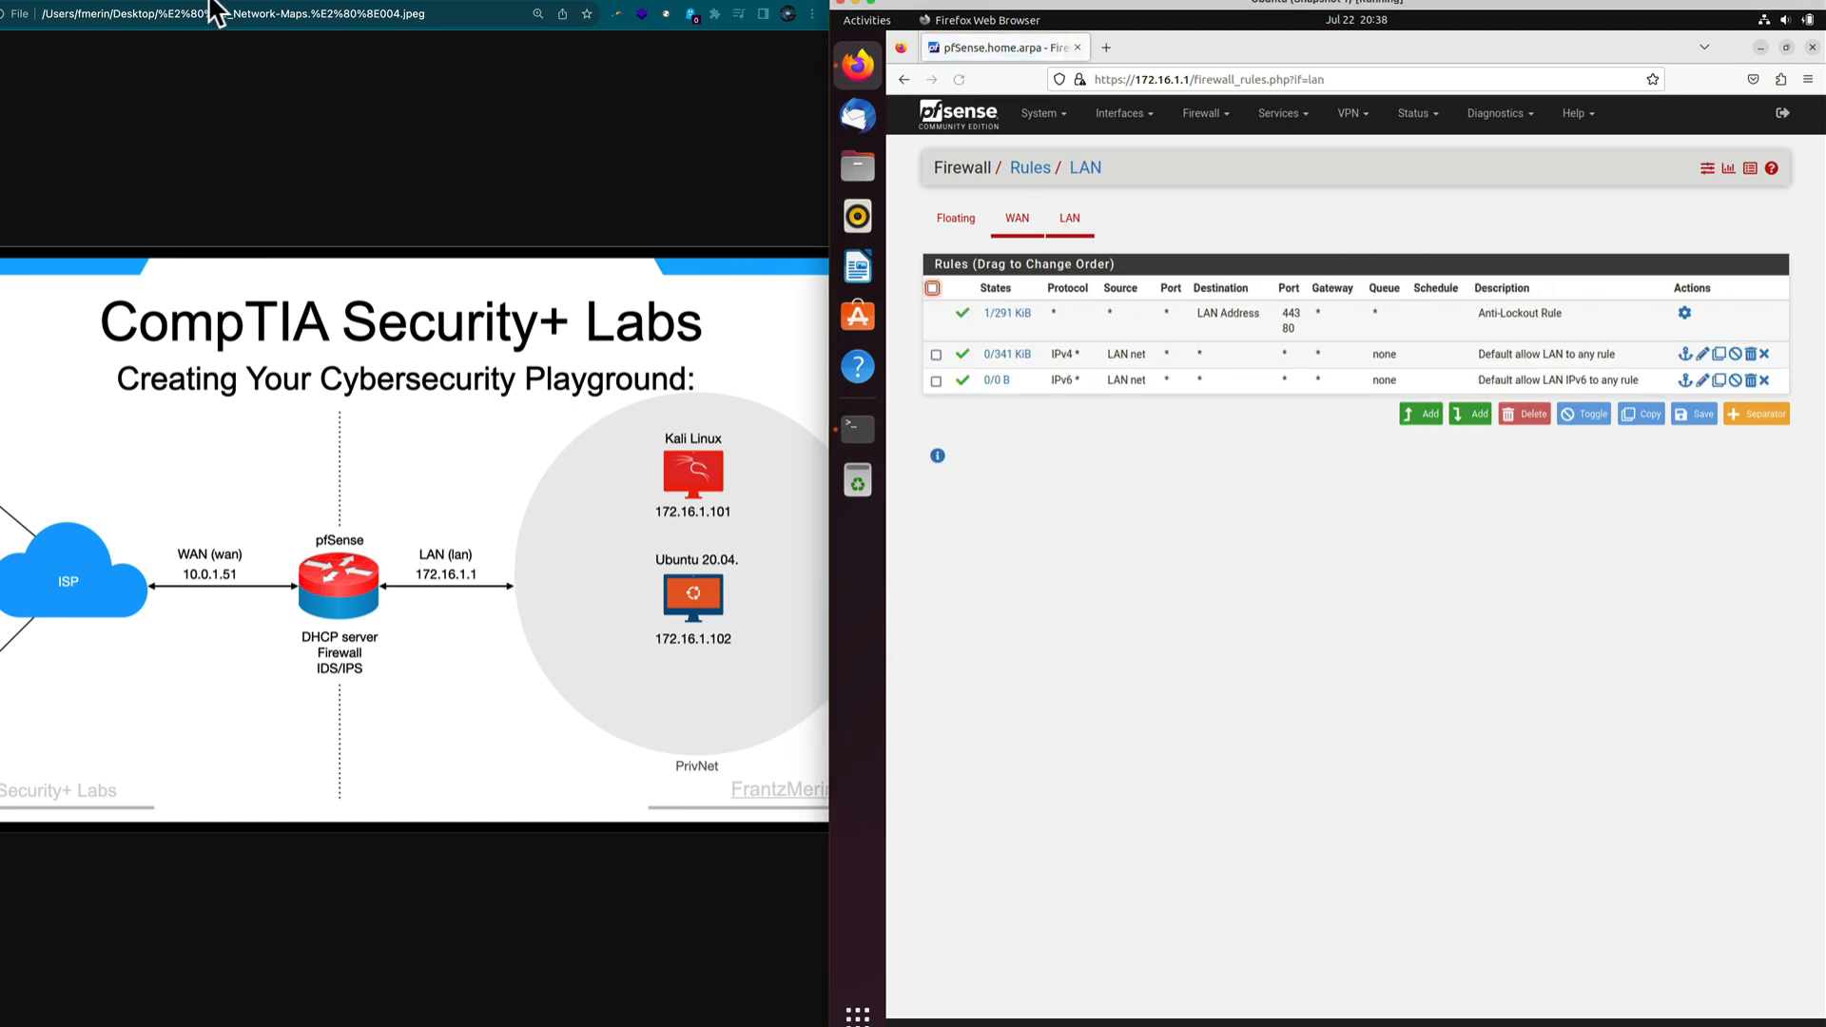
click(53, 8)
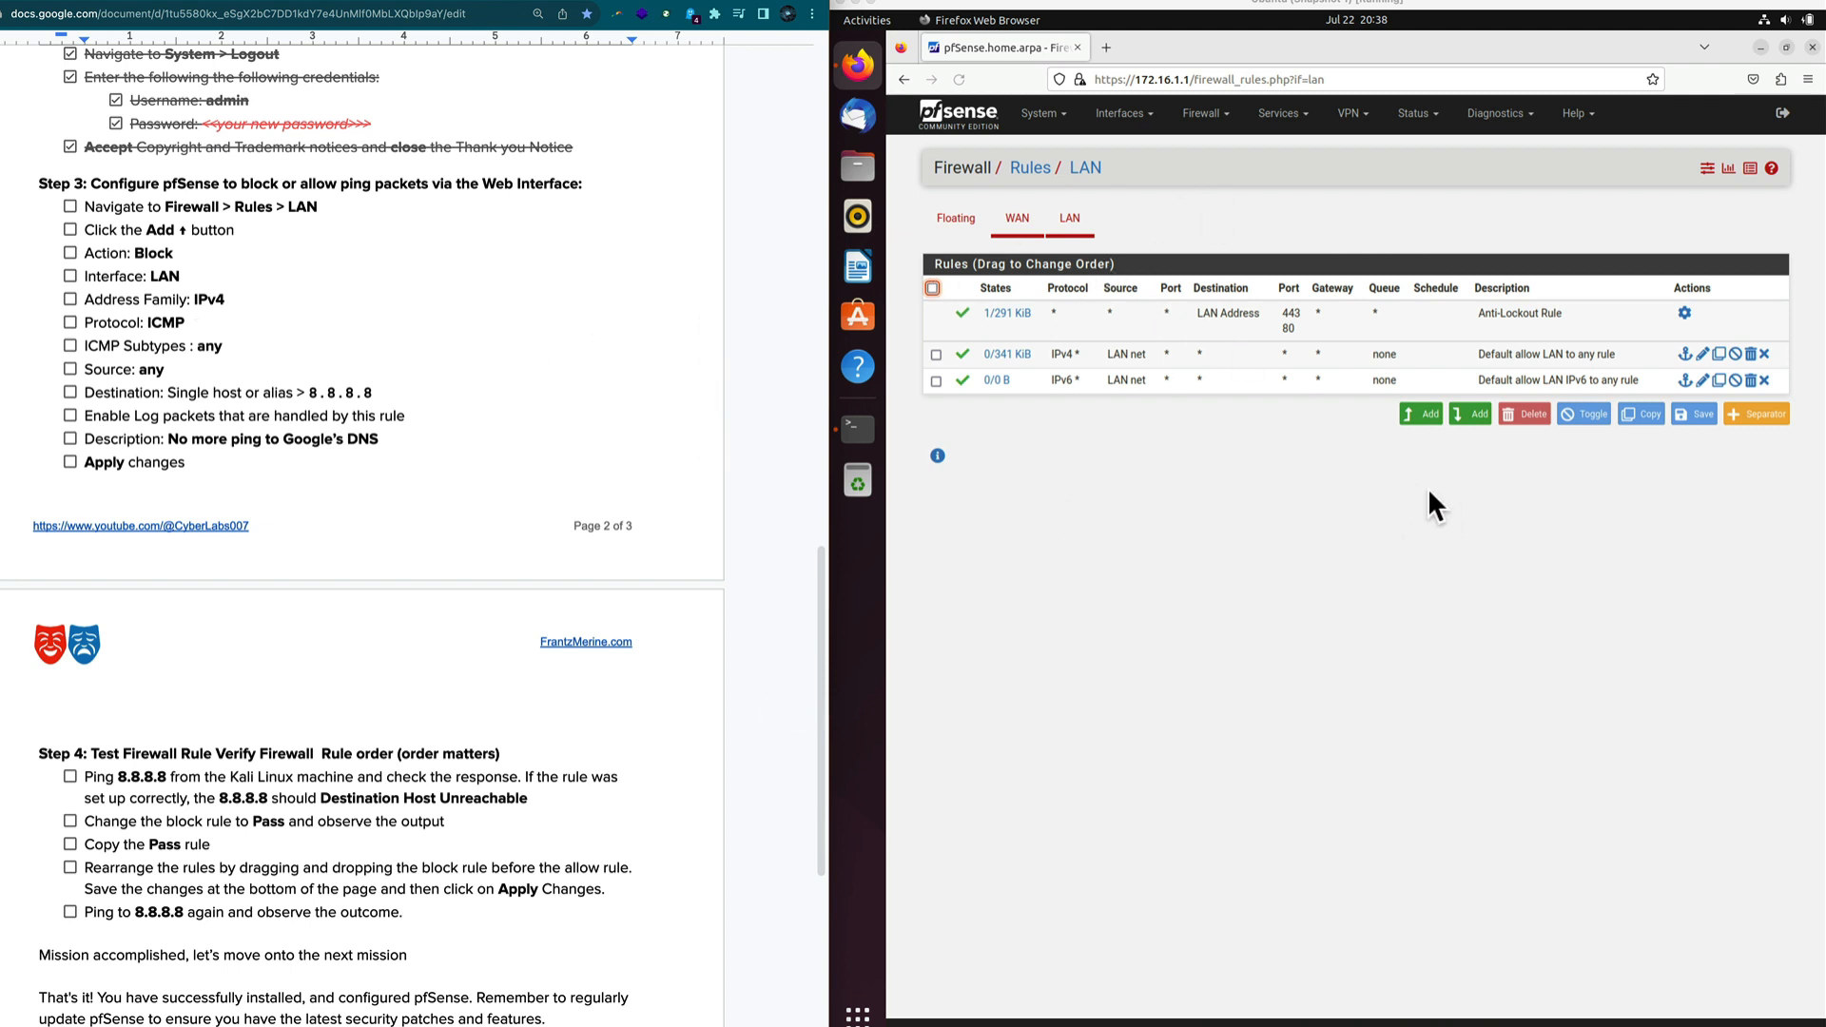
Add a top LAN rule with Action Block, Protocol ICMP and single-host destination 8.8.8.8.
click(1426, 416)
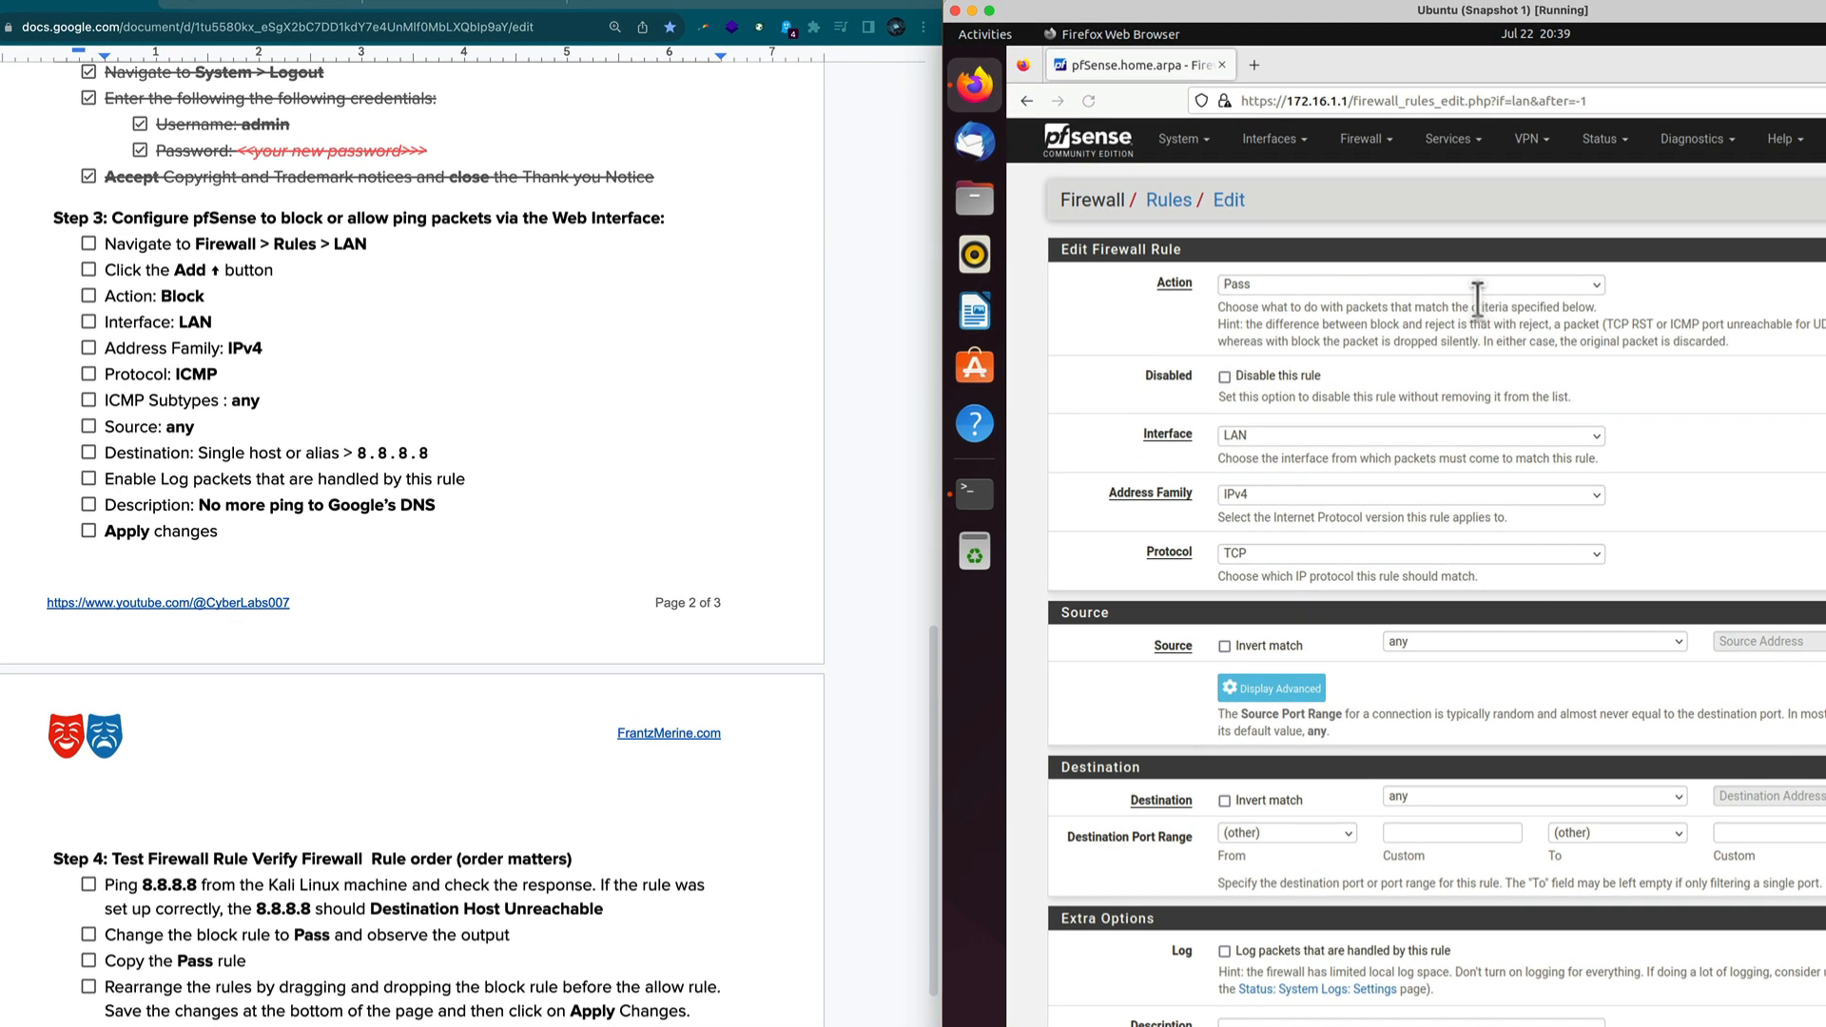
click(1589, 283)
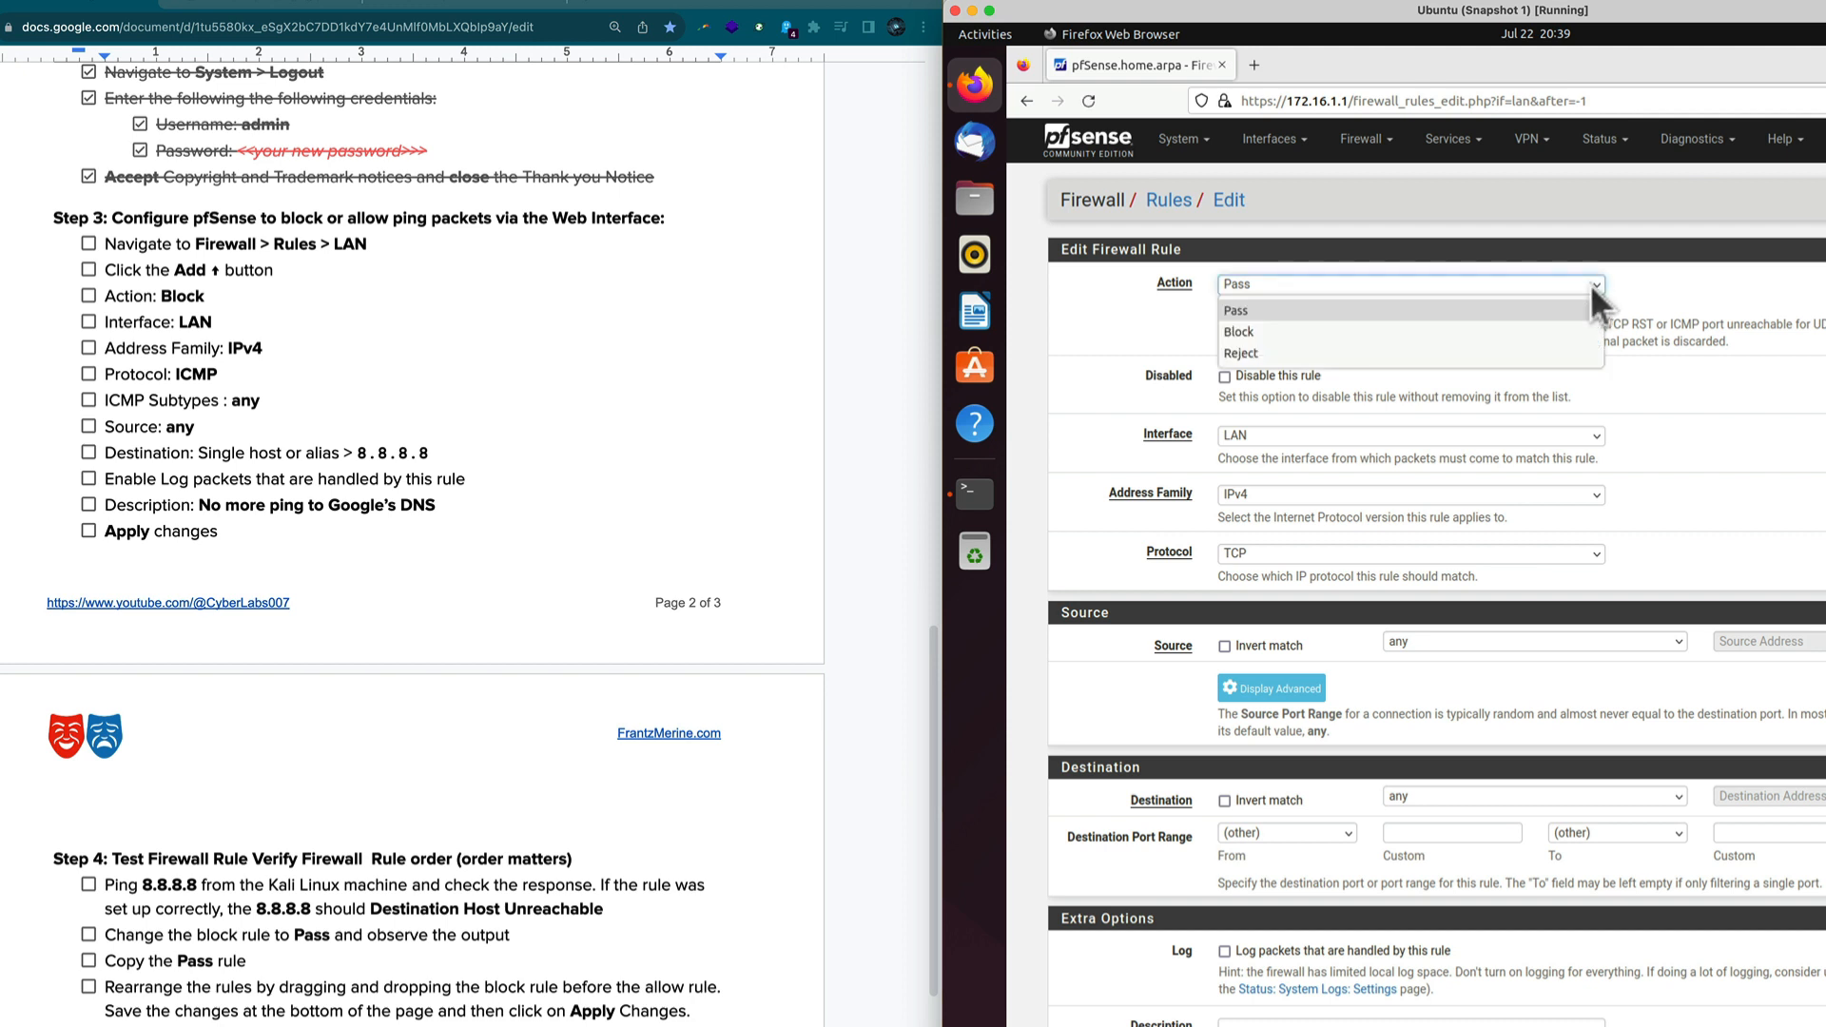
click(1430, 339)
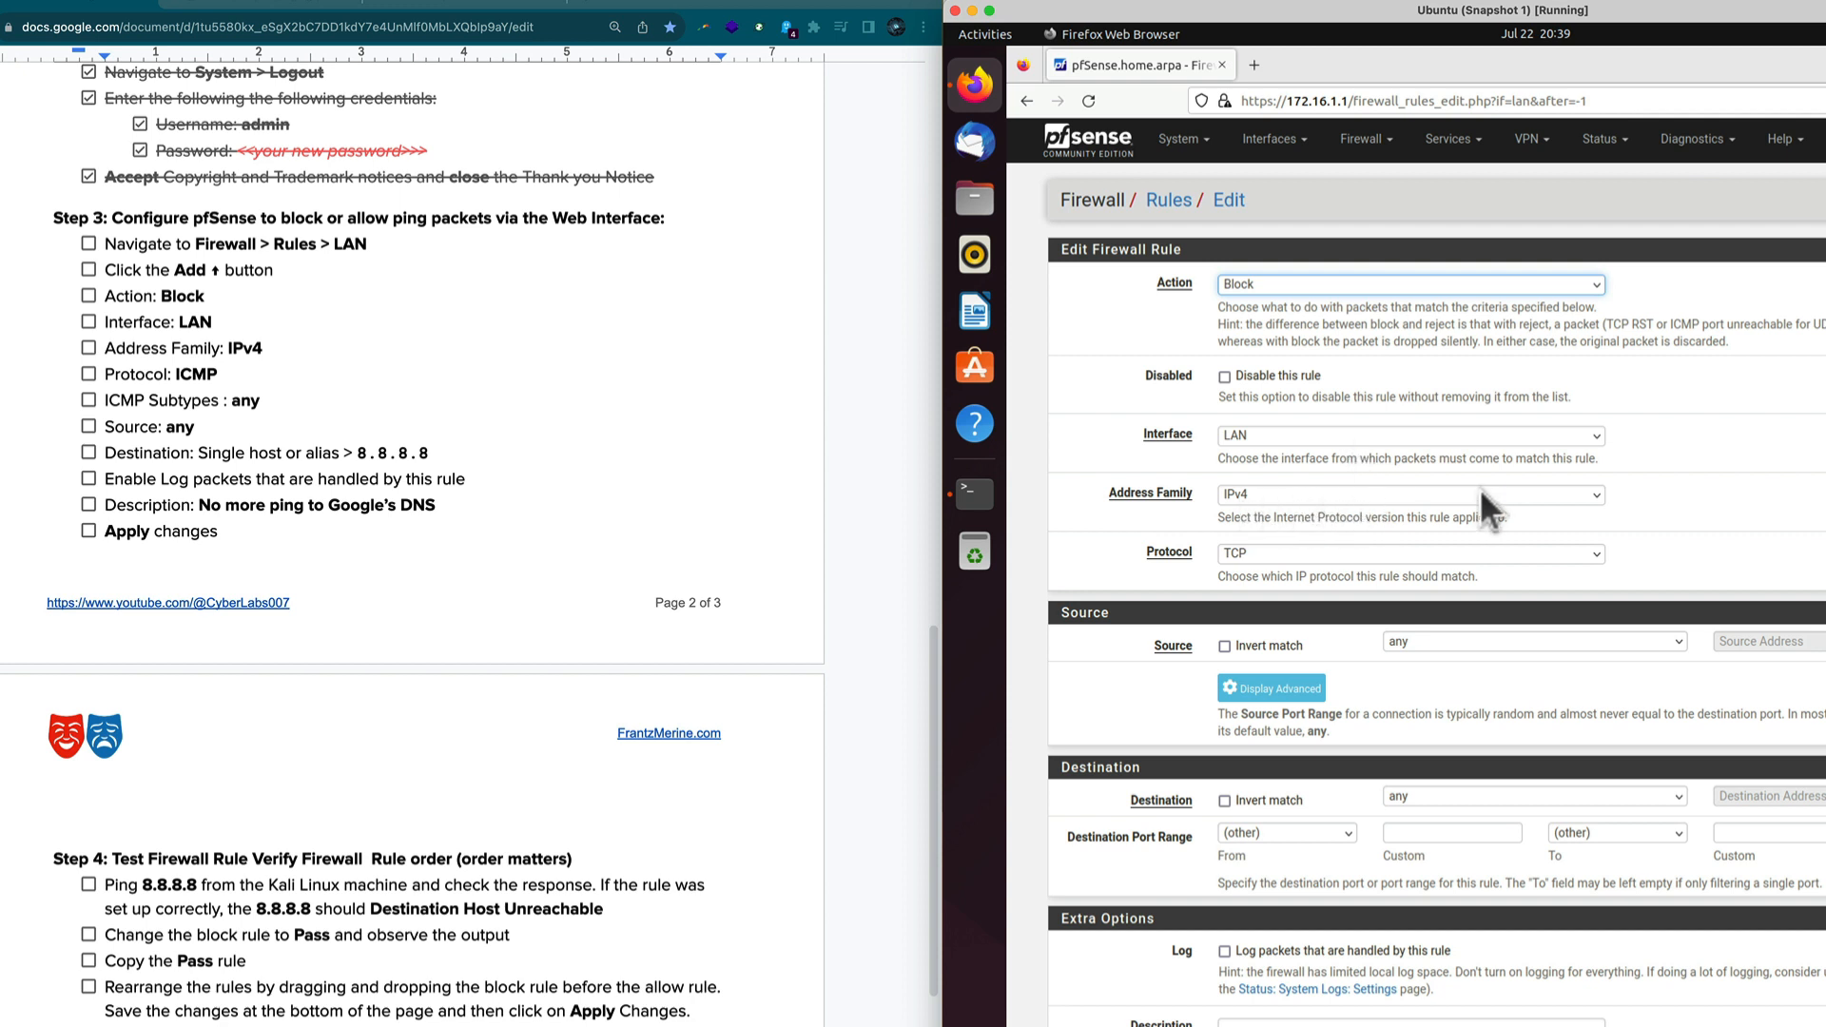
click(1597, 551)
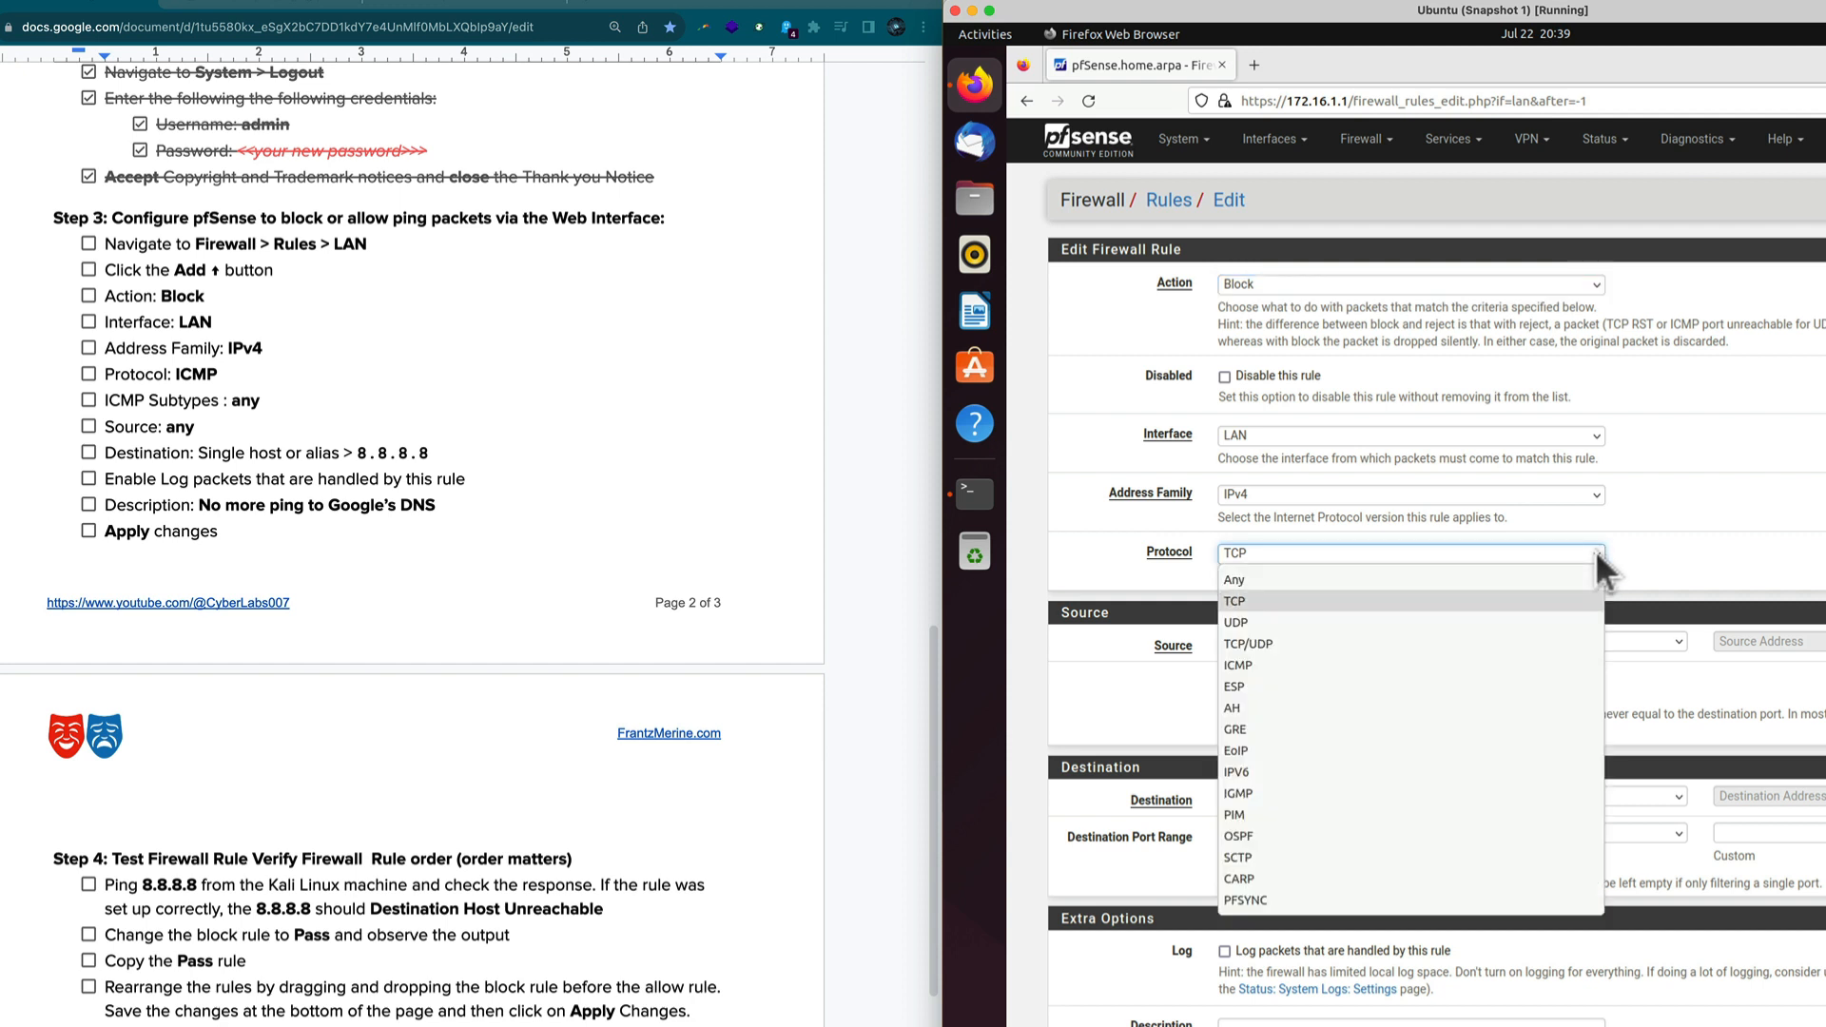
click(1294, 667)
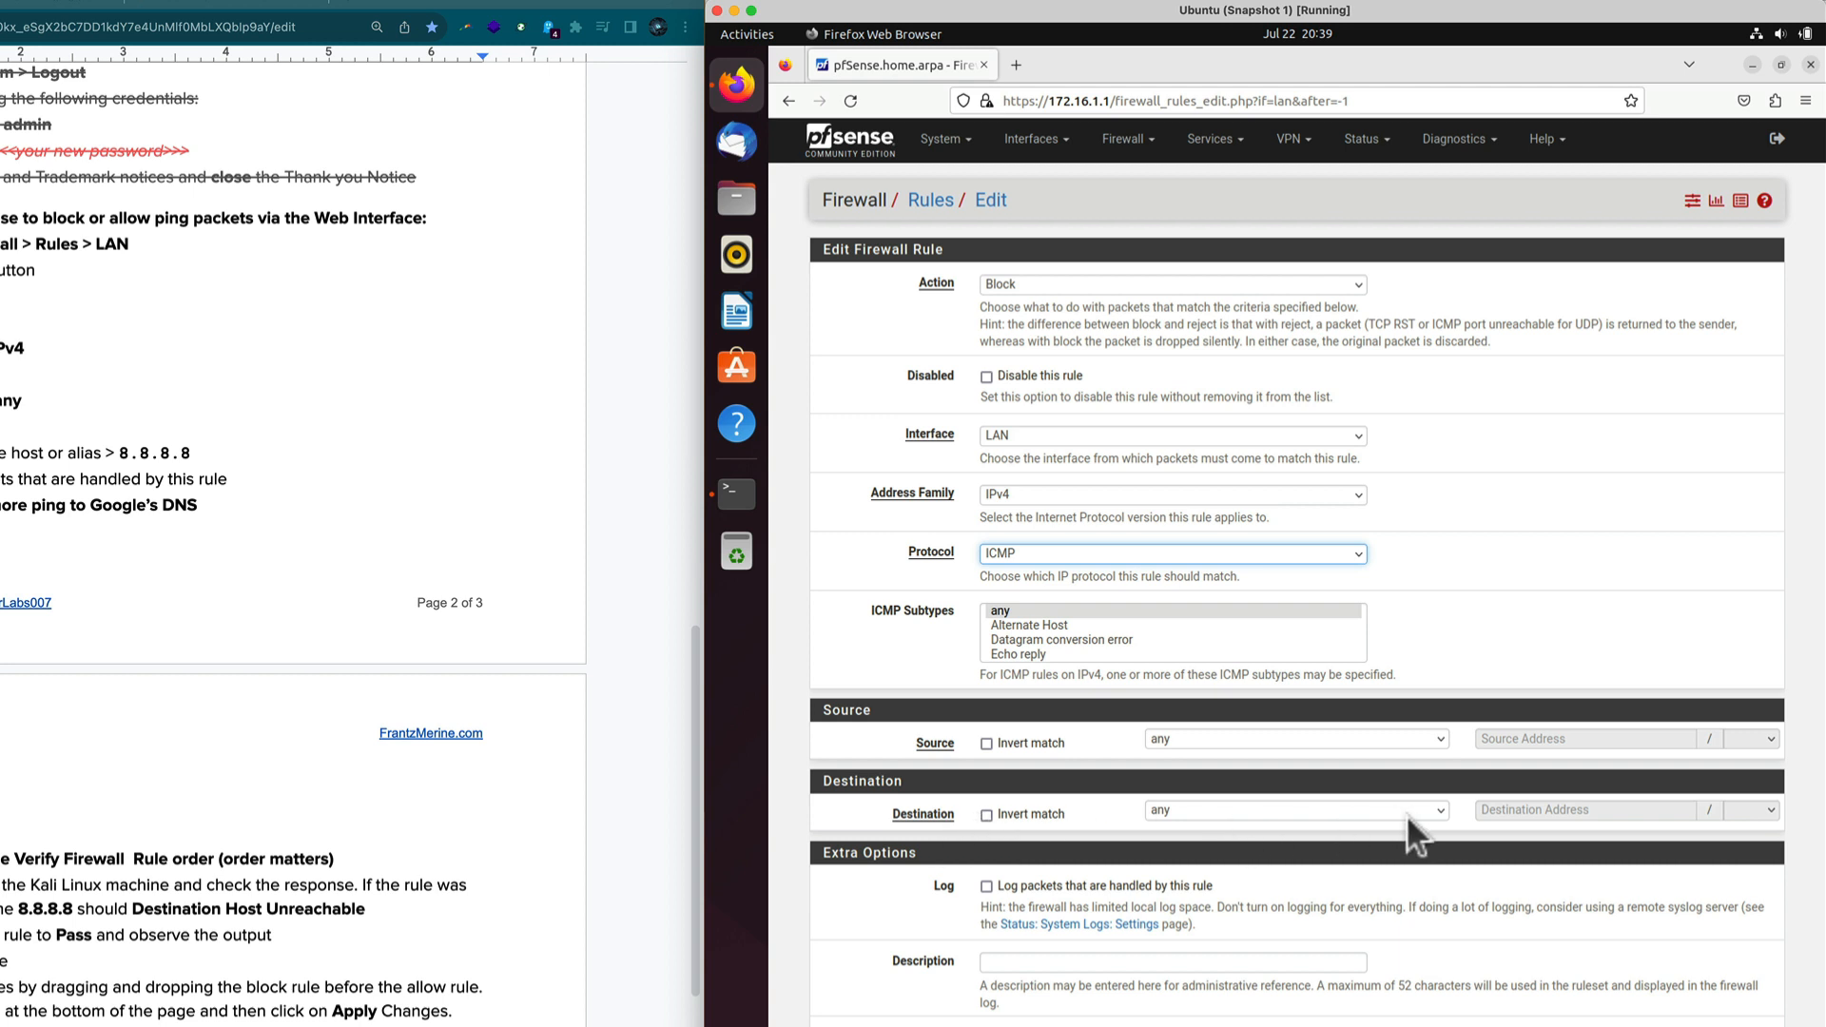
click(1435, 810)
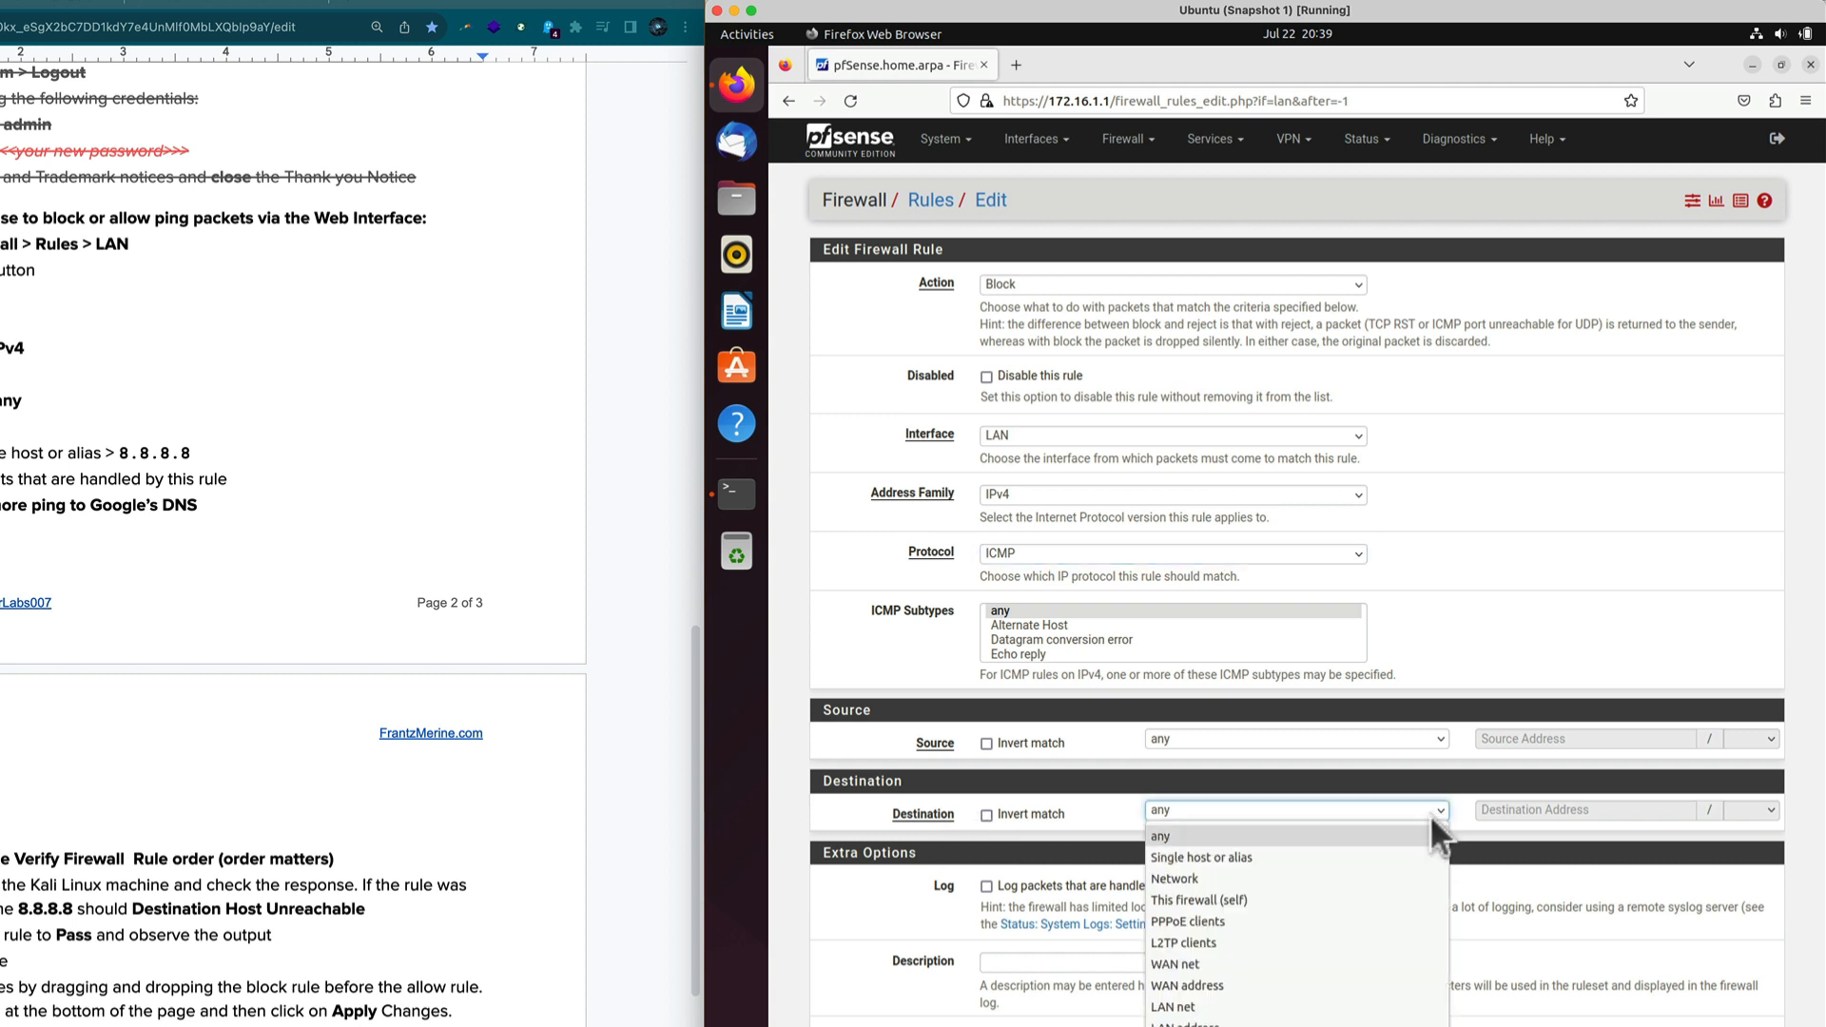
click(1286, 858)
click(1528, 811)
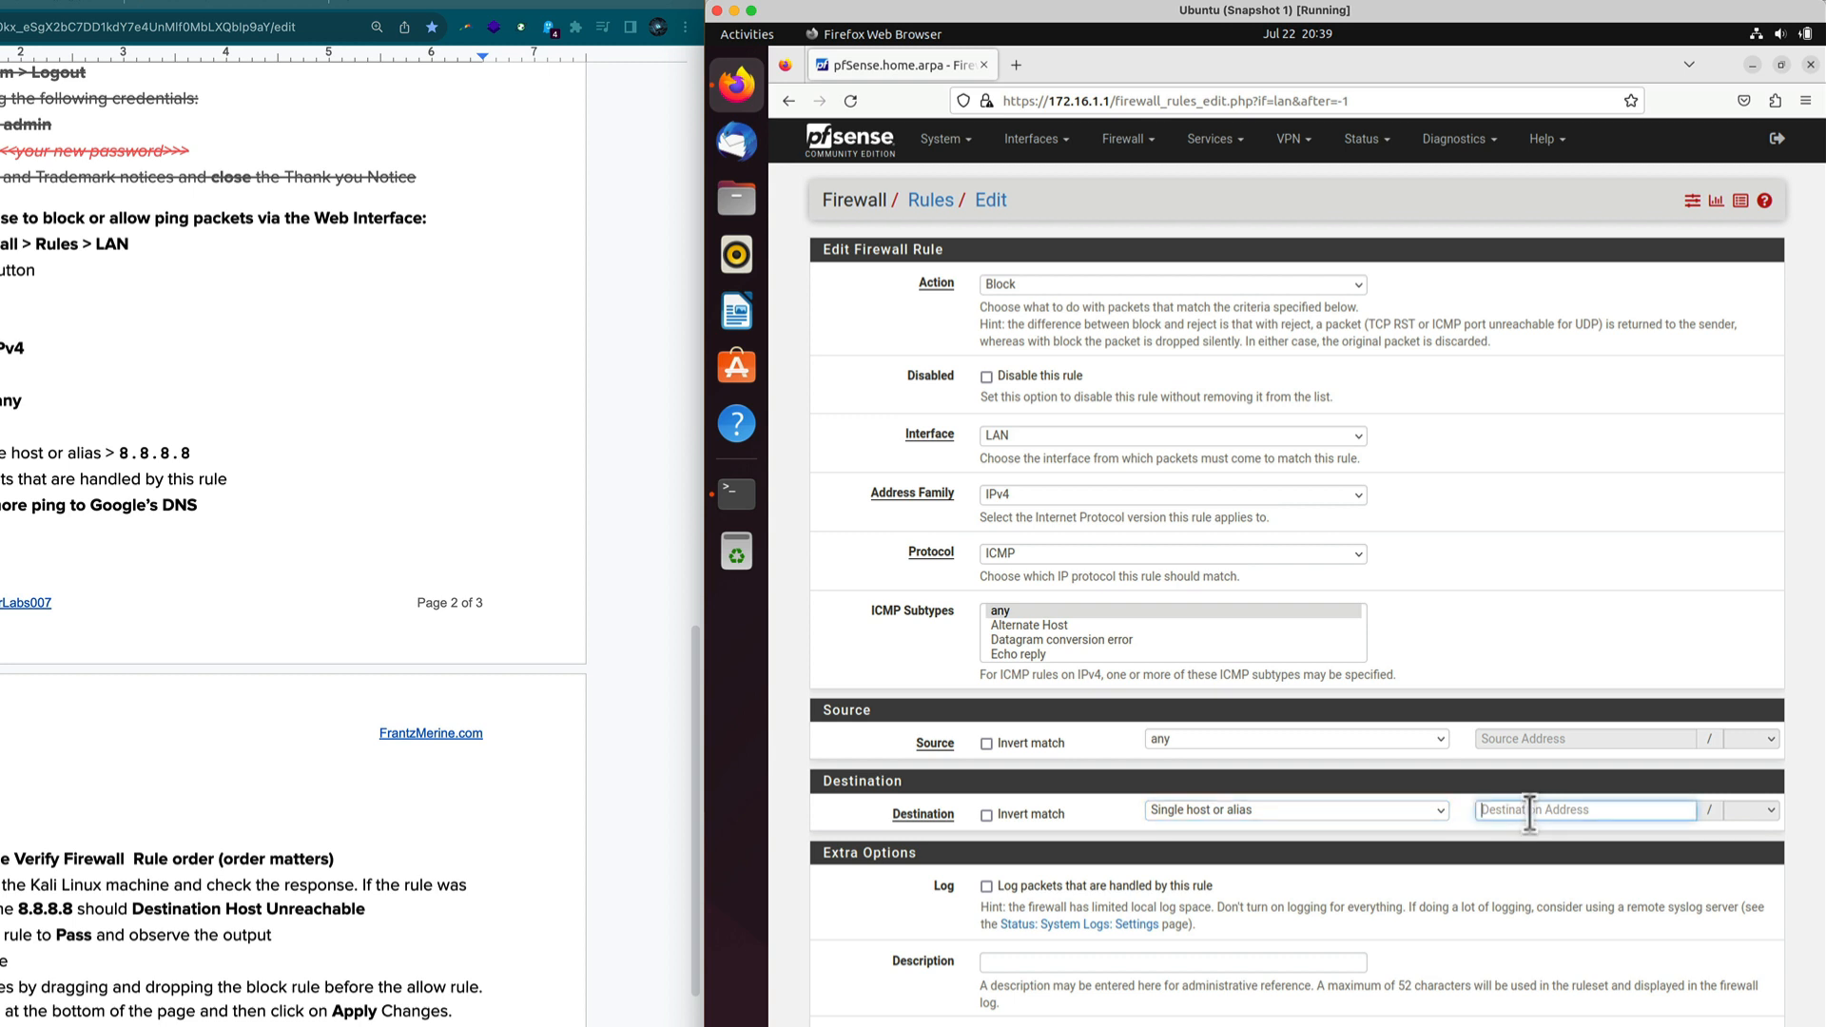
text(8.8.8.8)
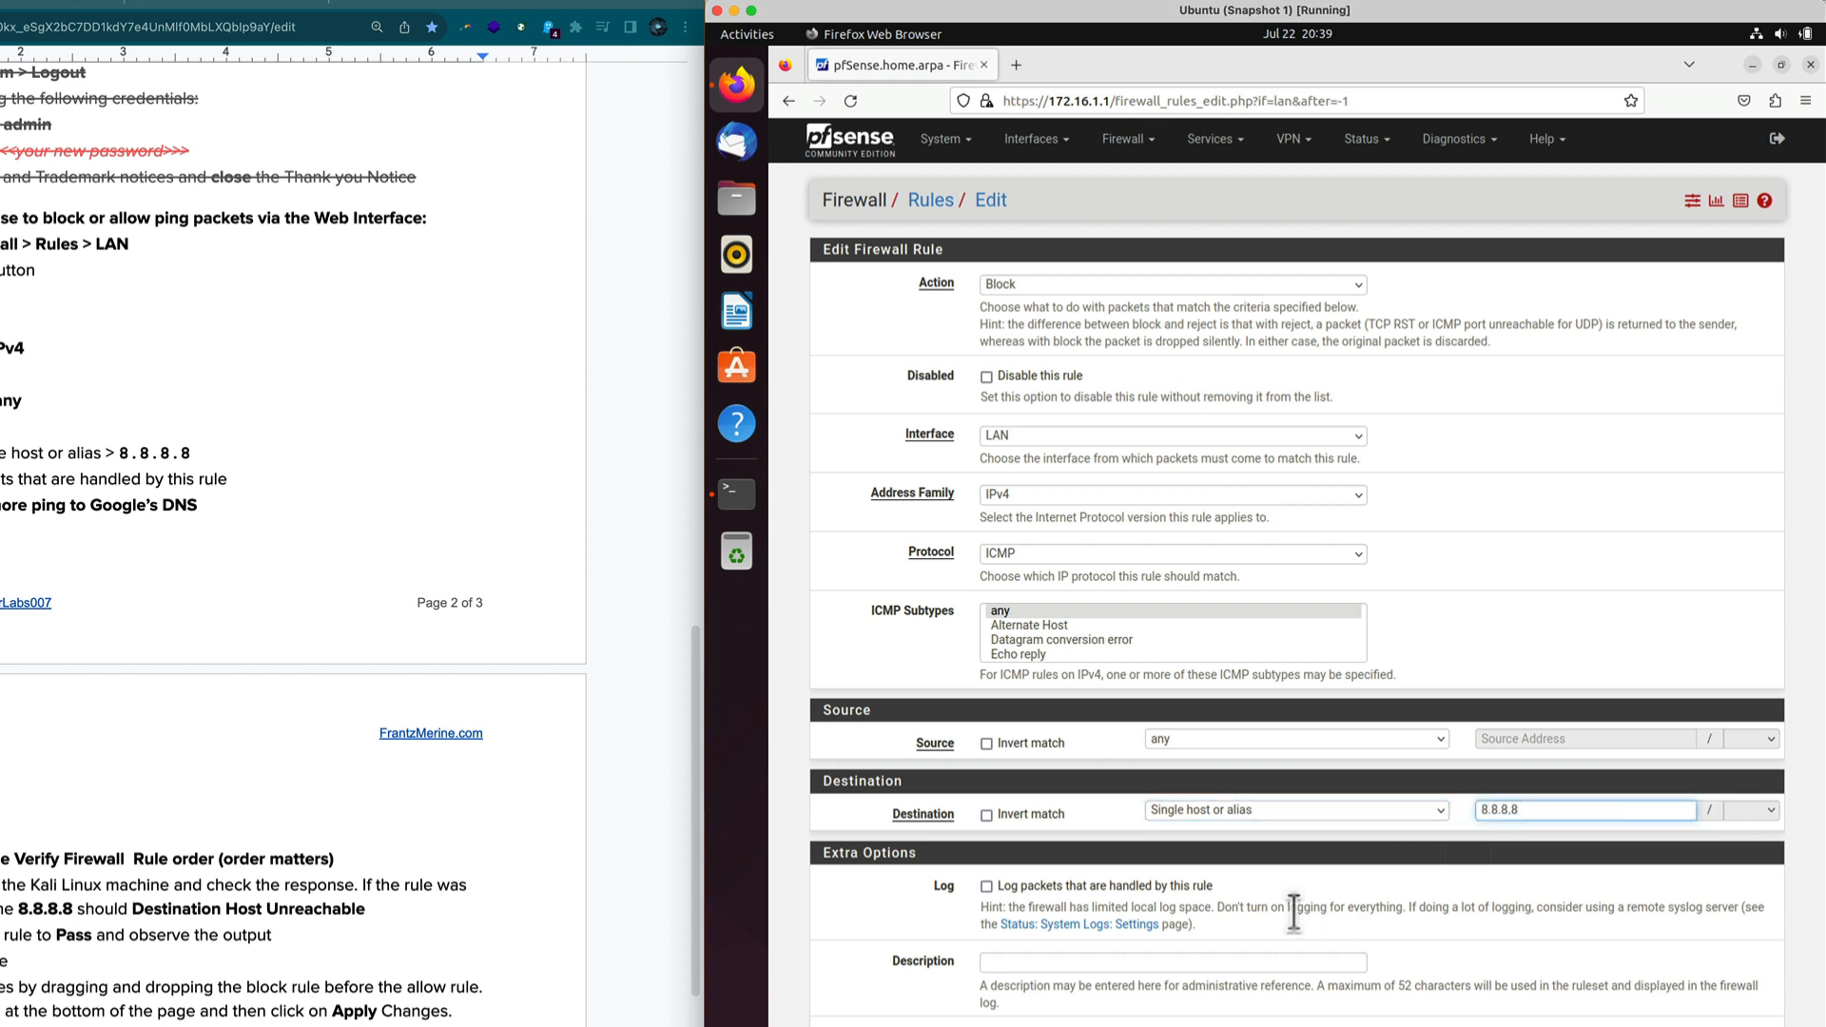
Enable logging and paste the description 'No more ping to Google's DNS' from the checklist.
click(986, 886)
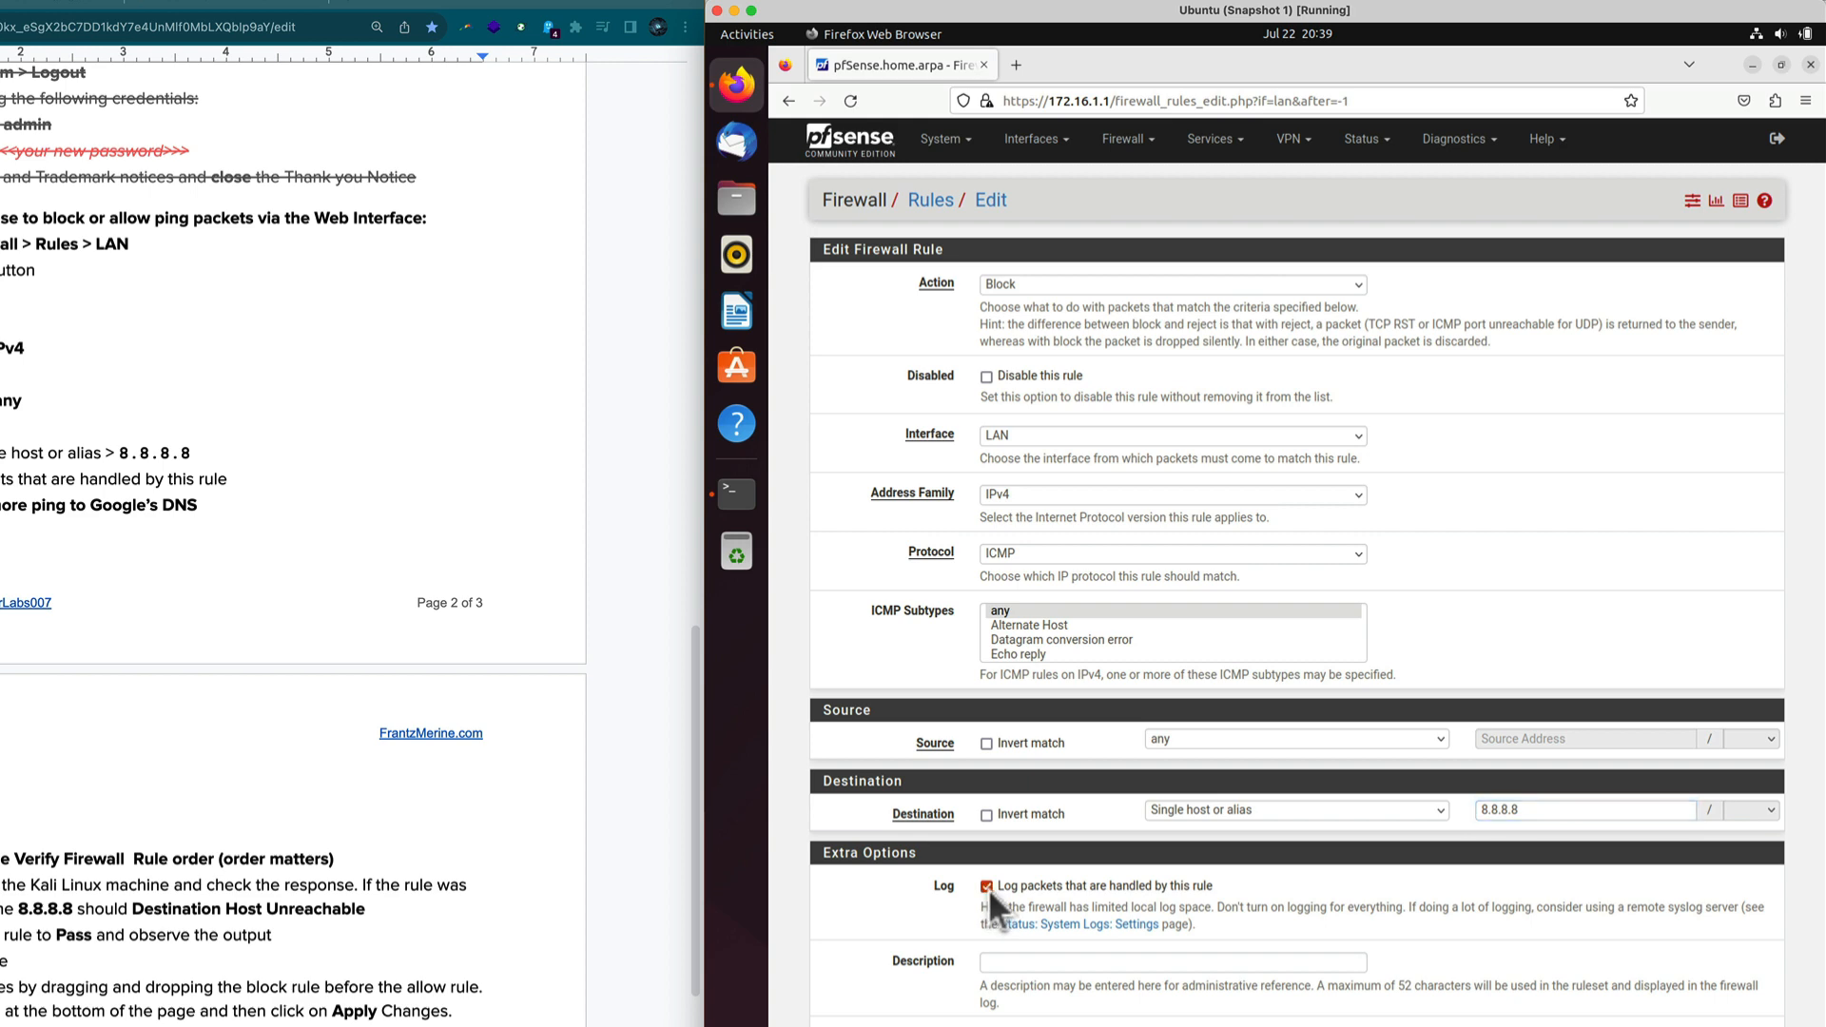
click(1012, 960)
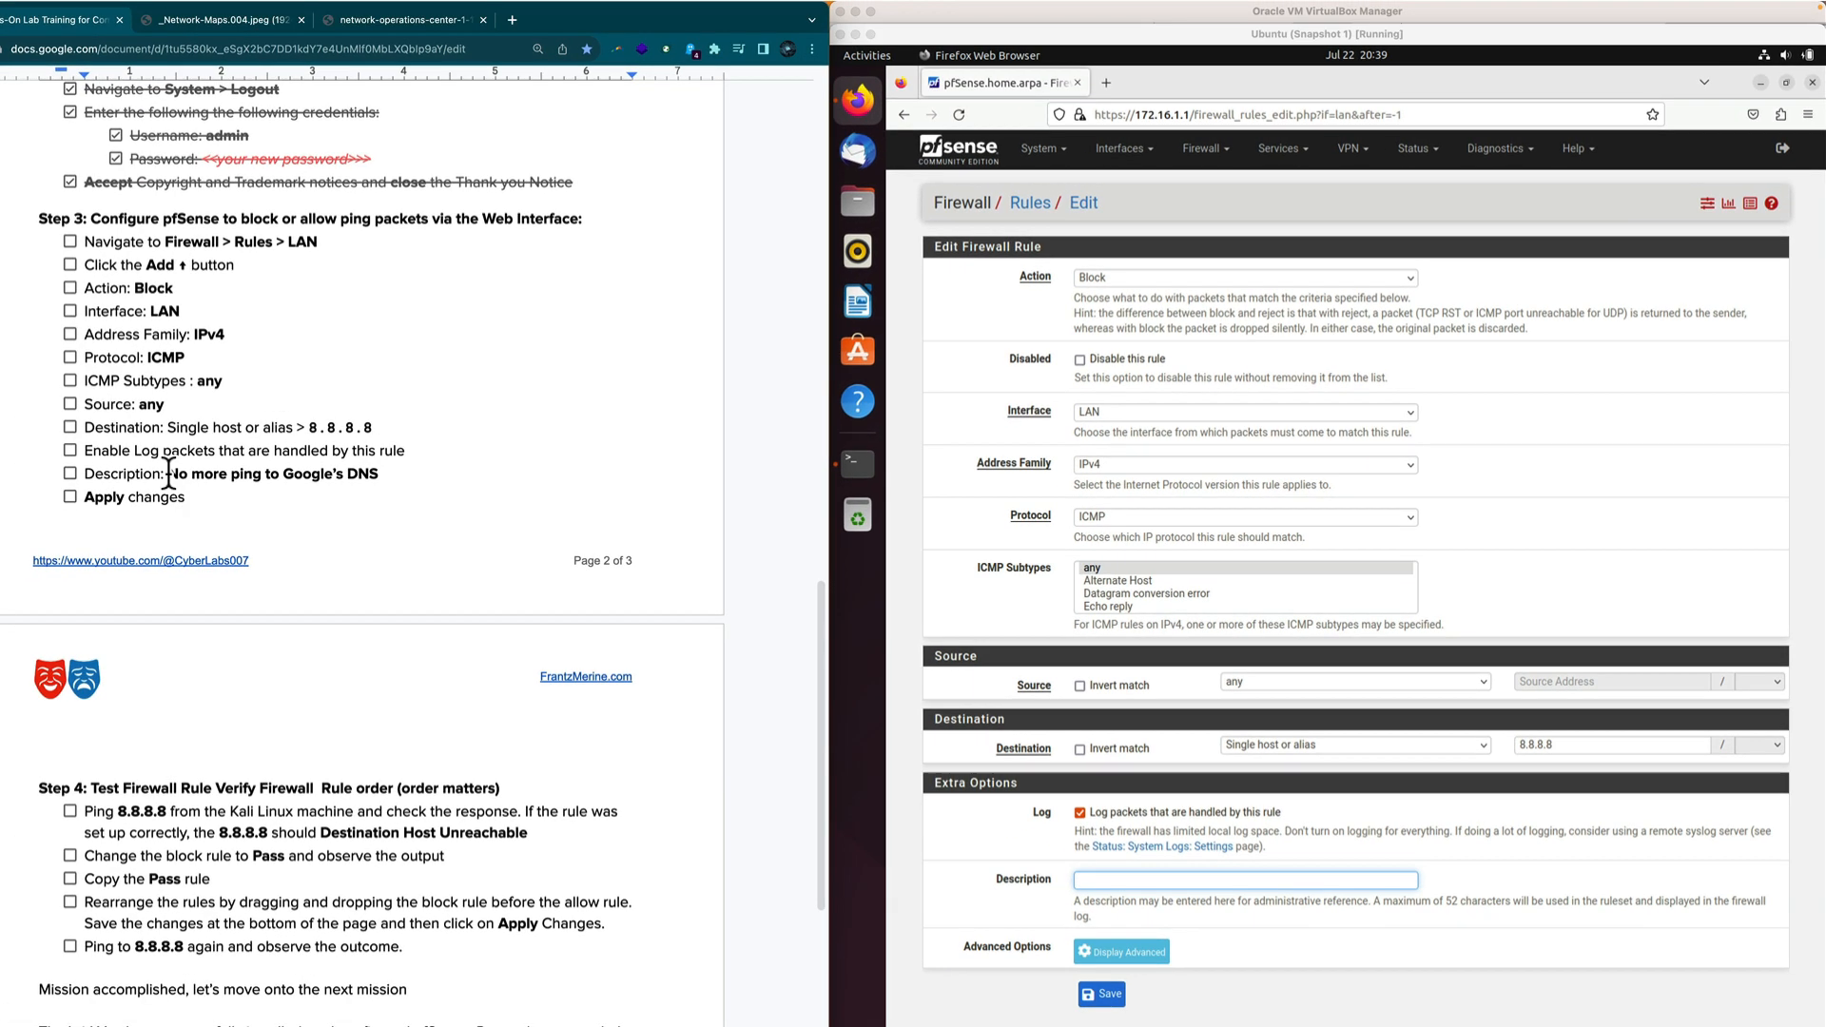
drag(169, 473, 378, 472)
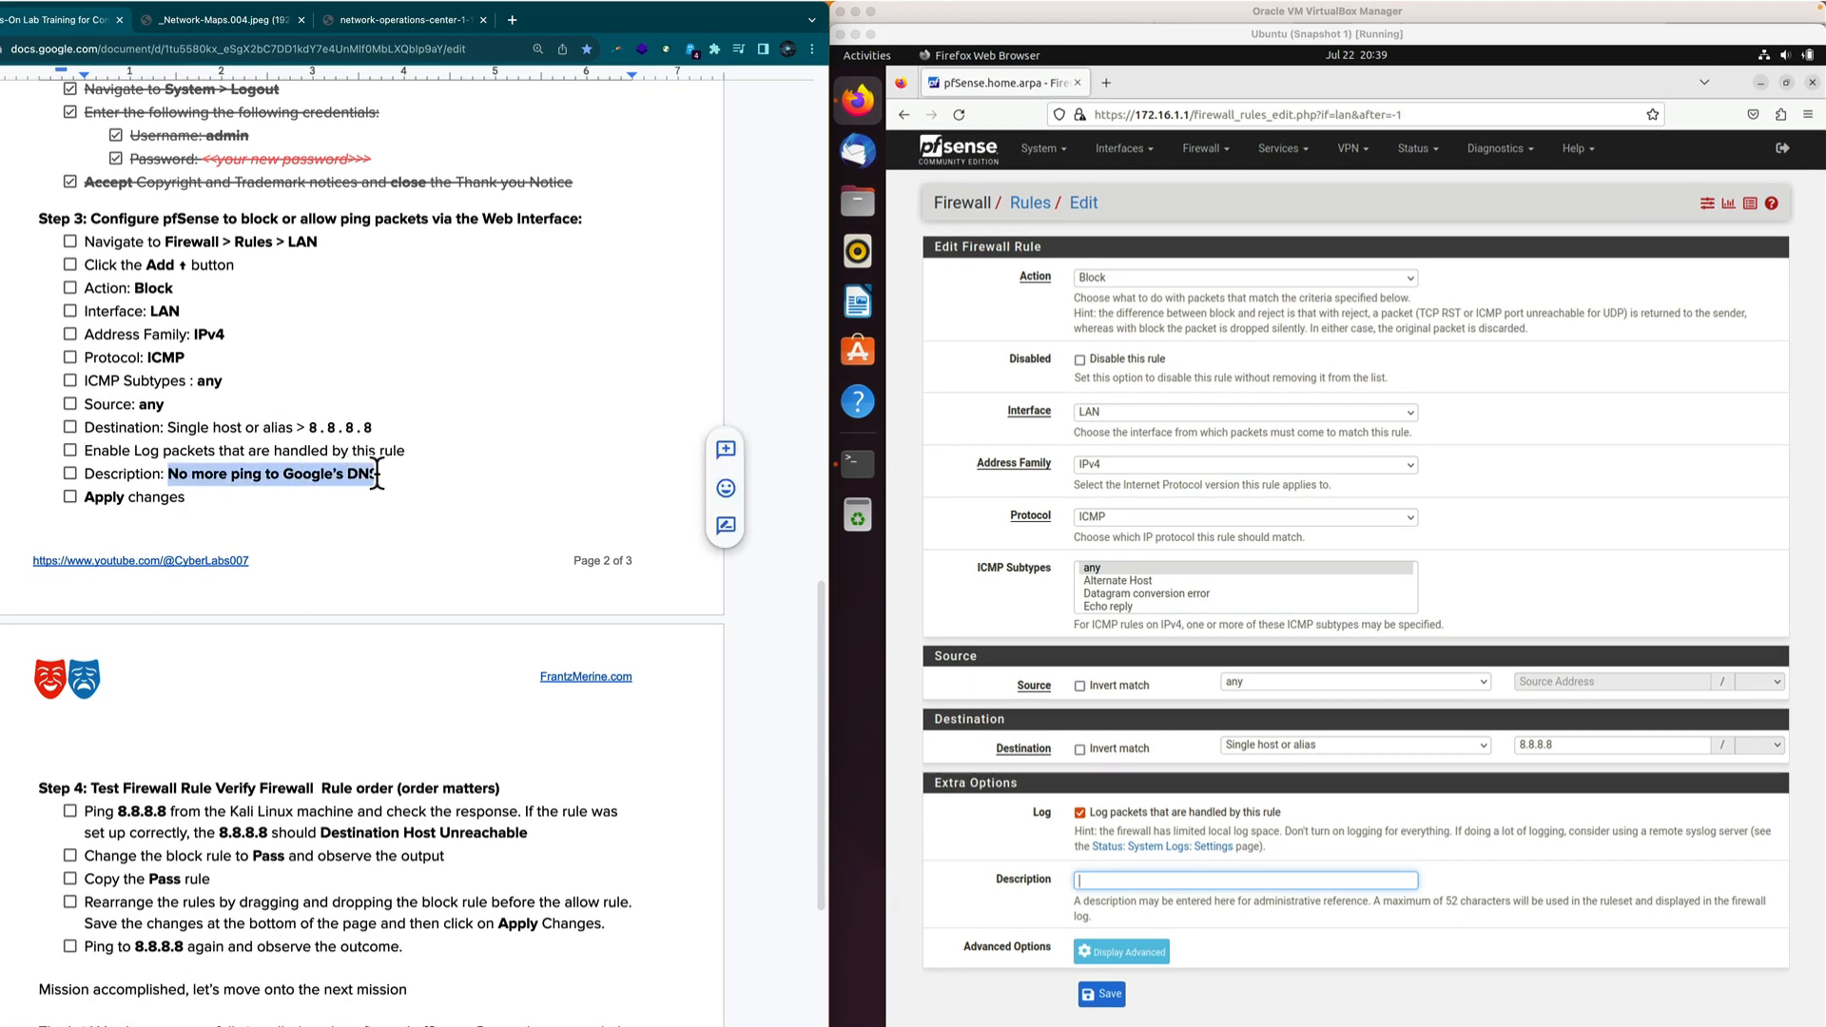
right_click(375, 474)
click(445, 574)
click(1108, 880)
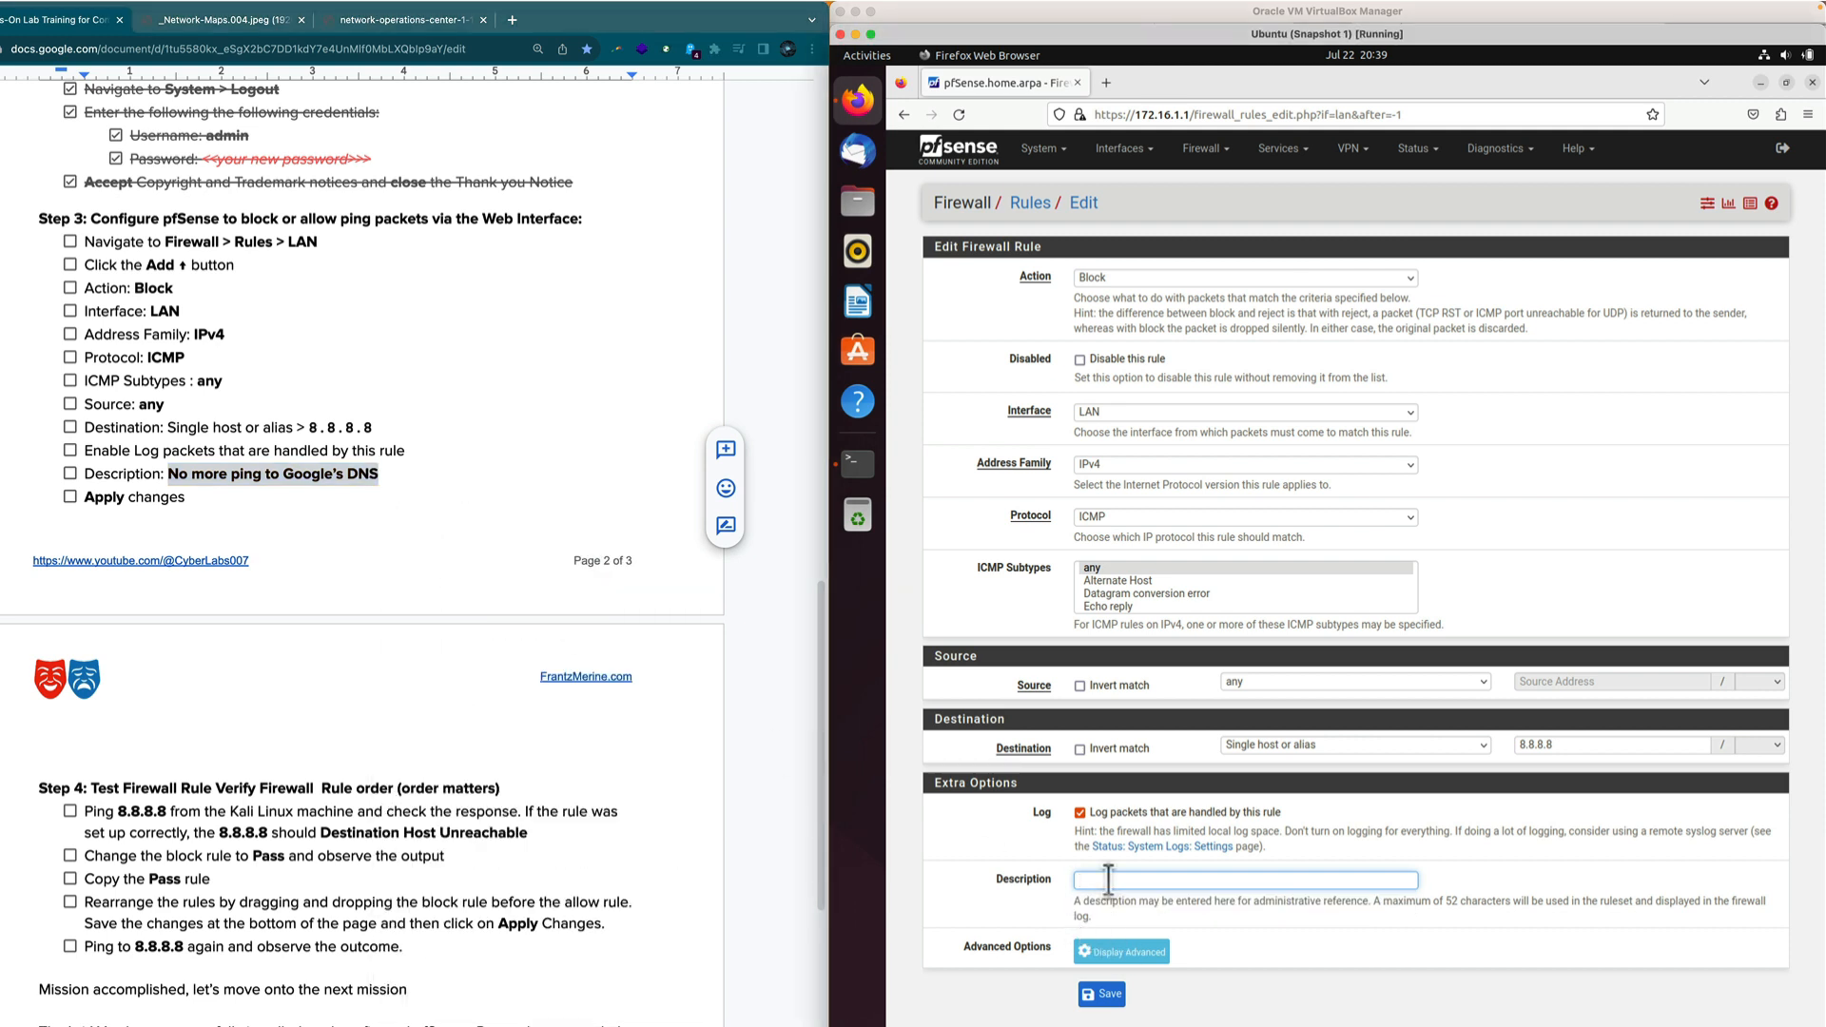
right_click(1107, 880)
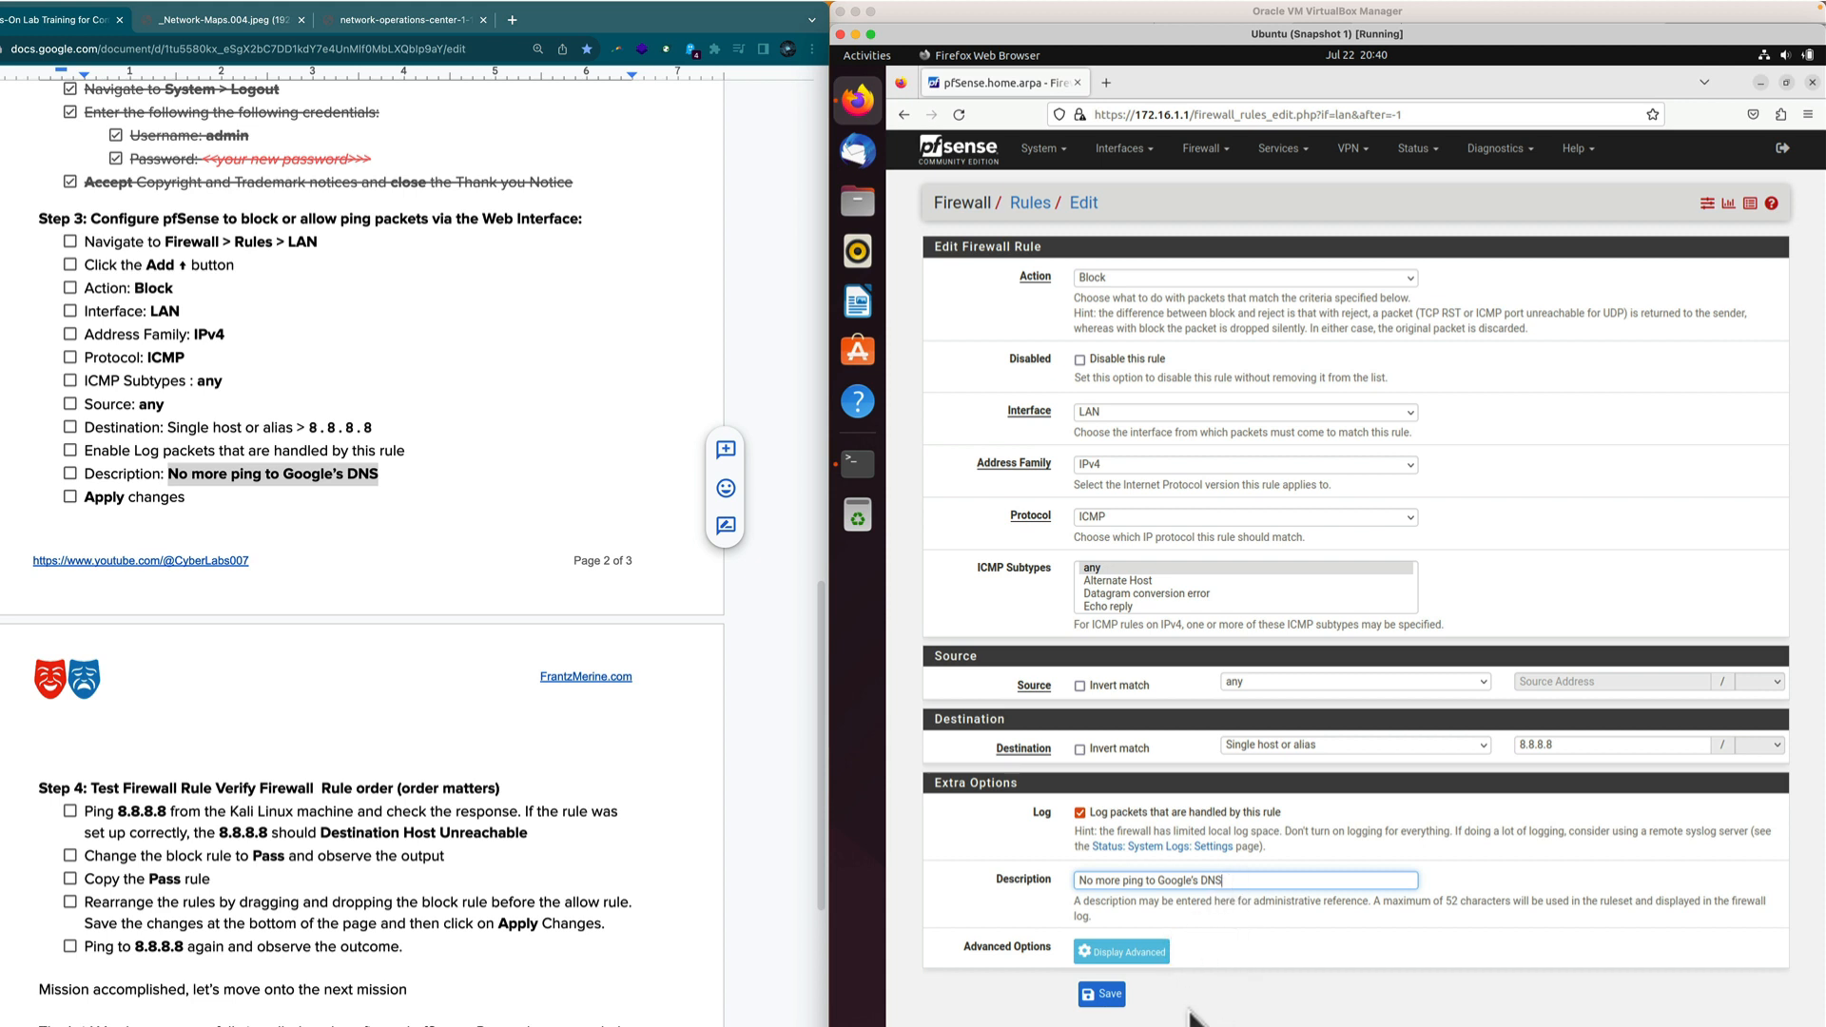
Save the new 8.8.8.8 block rule and apply the firewall changes.
click(1111, 1008)
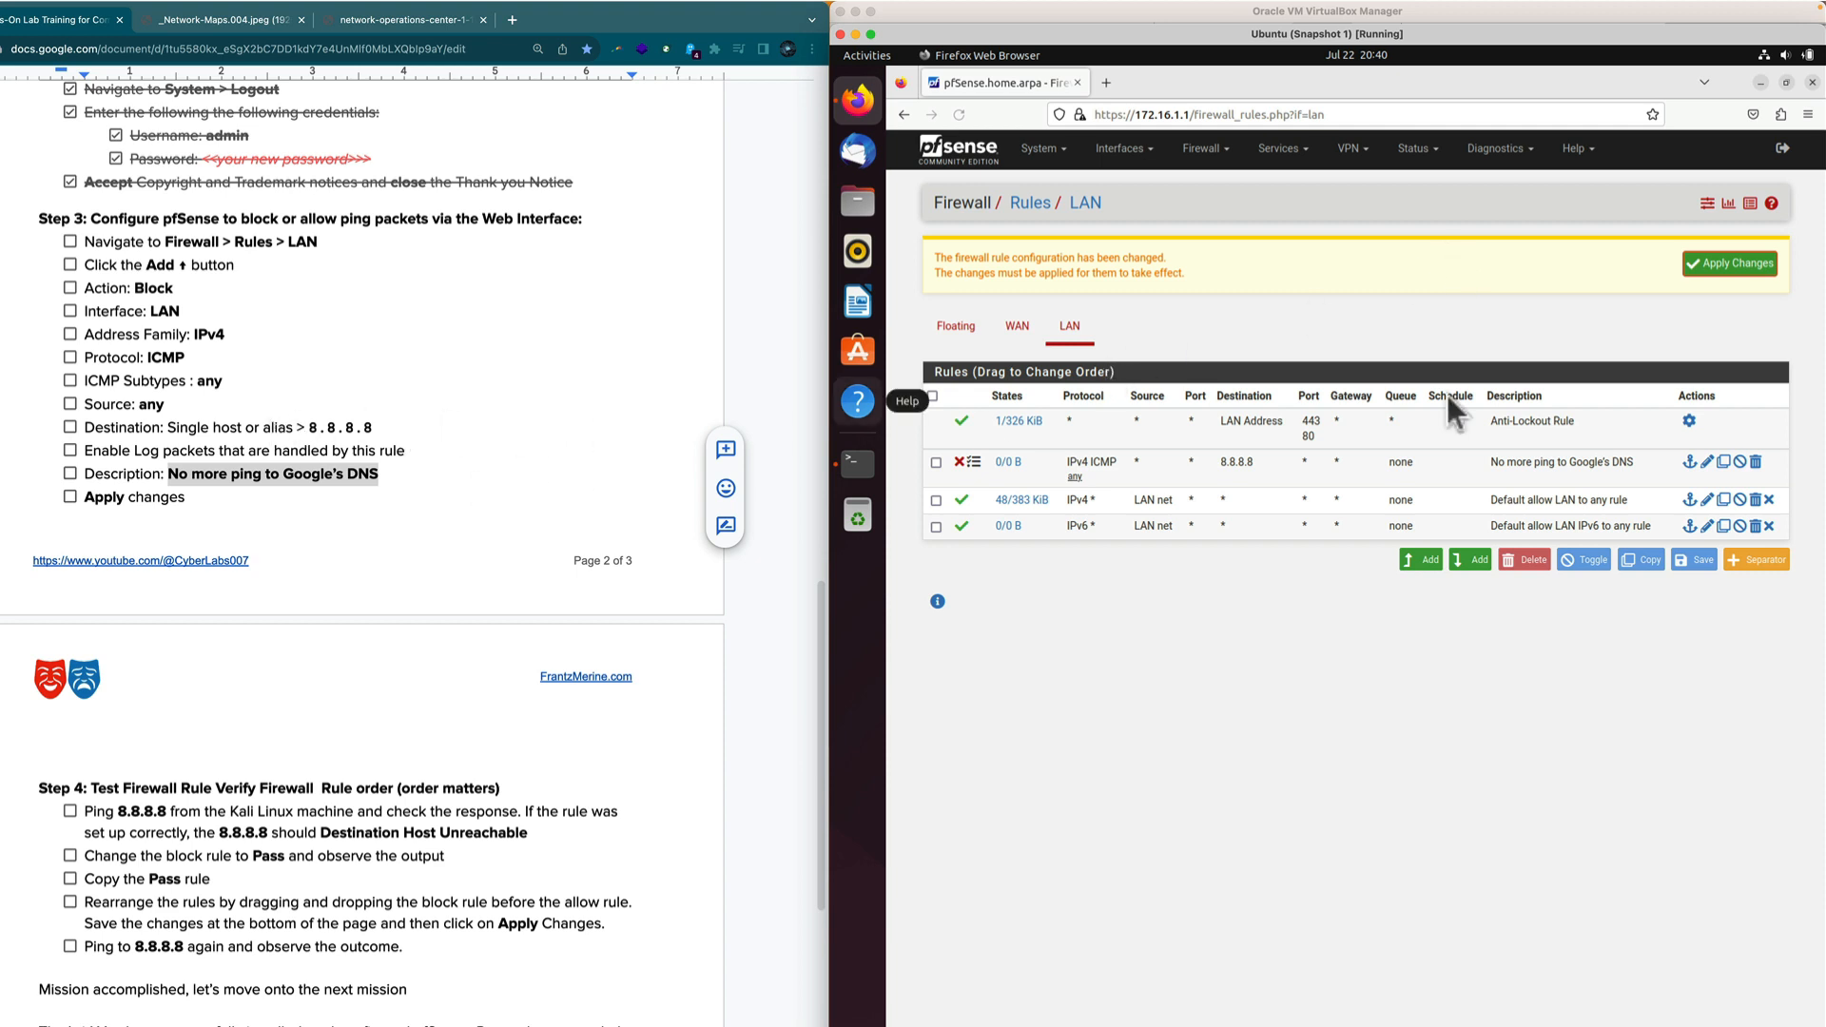
click(1729, 264)
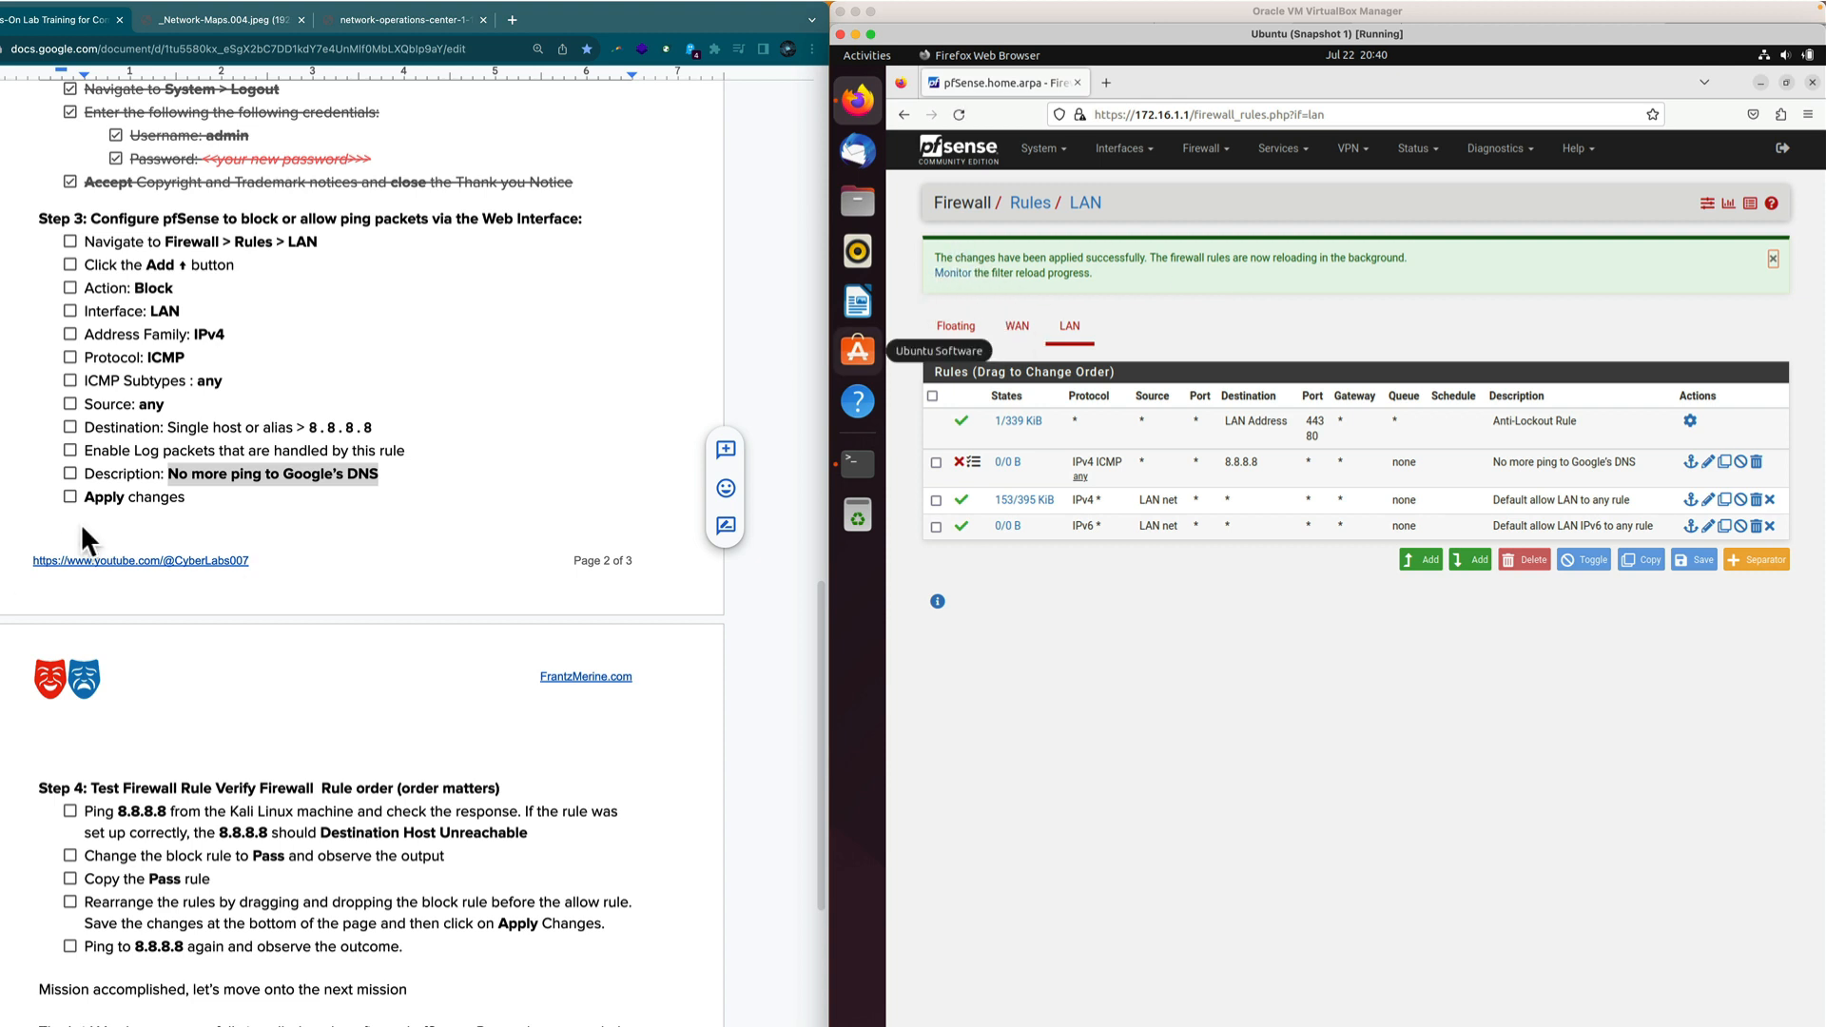
click(68, 241)
Tick off every Step 3 checklist item through Apply changes, then minimize the pfSense browser.
click(69, 241)
click(69, 265)
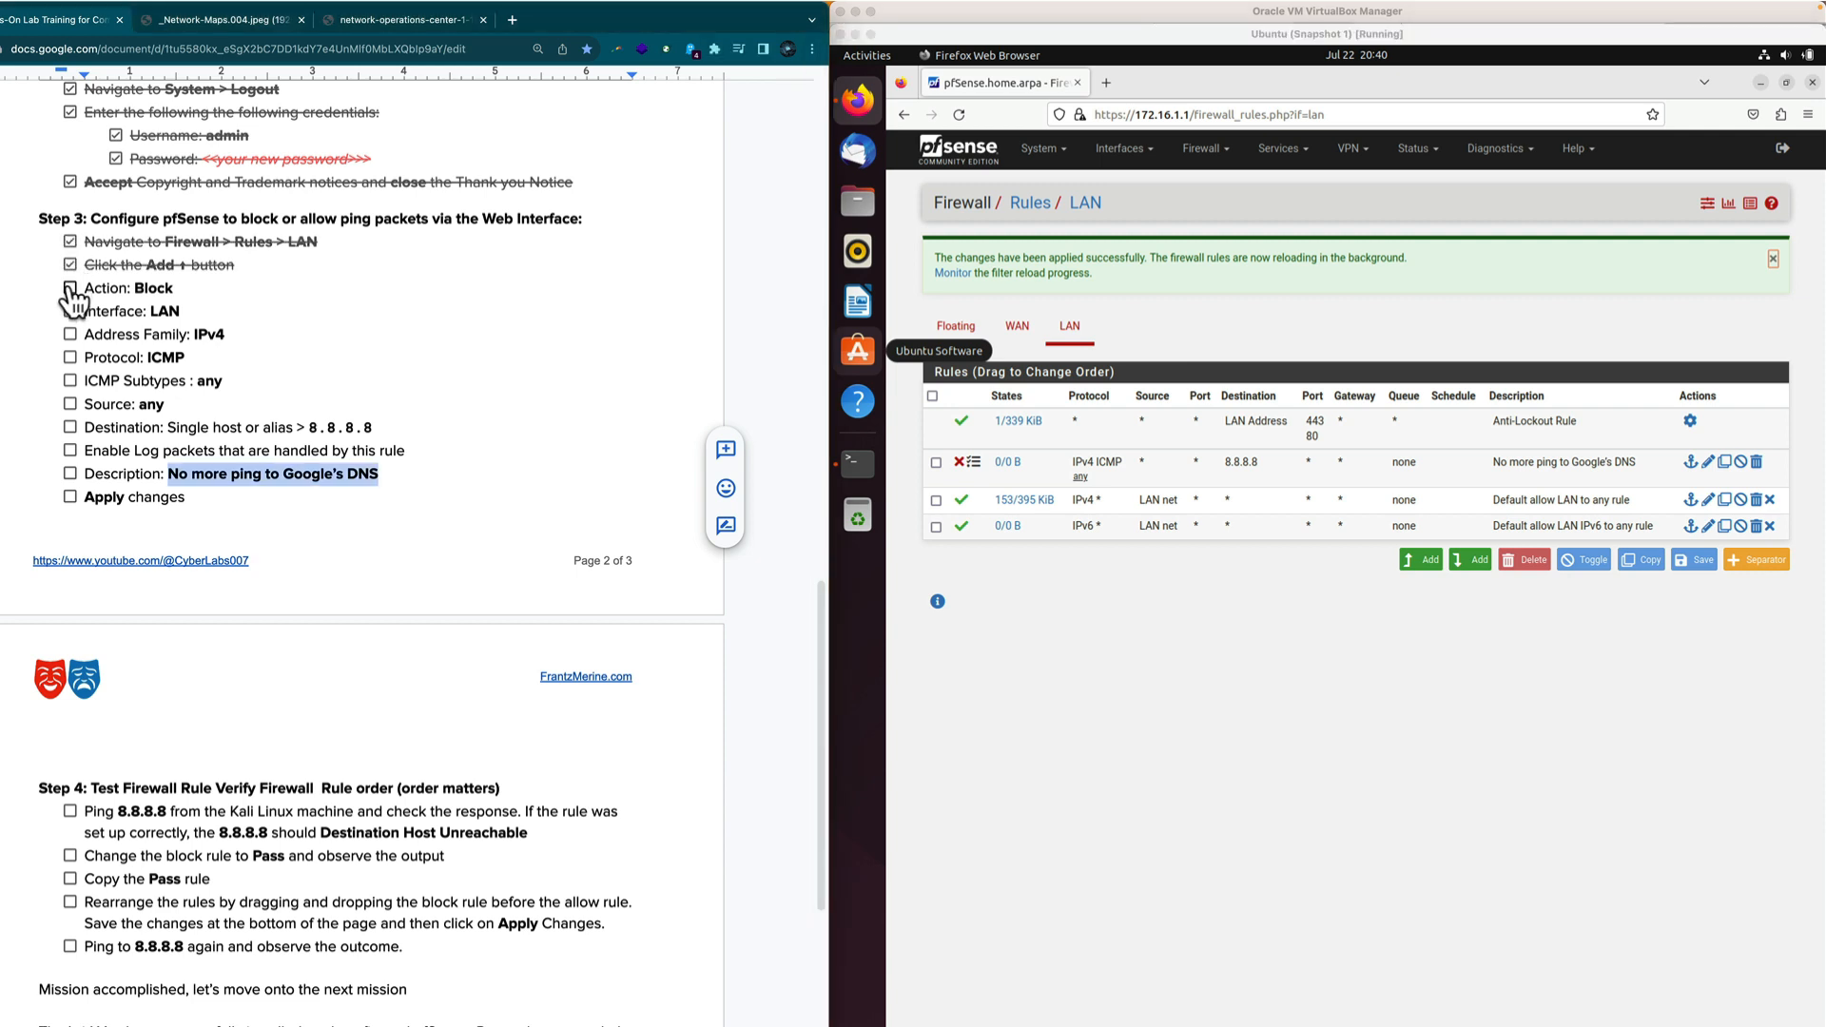
click(69, 287)
click(69, 311)
click(69, 334)
click(69, 357)
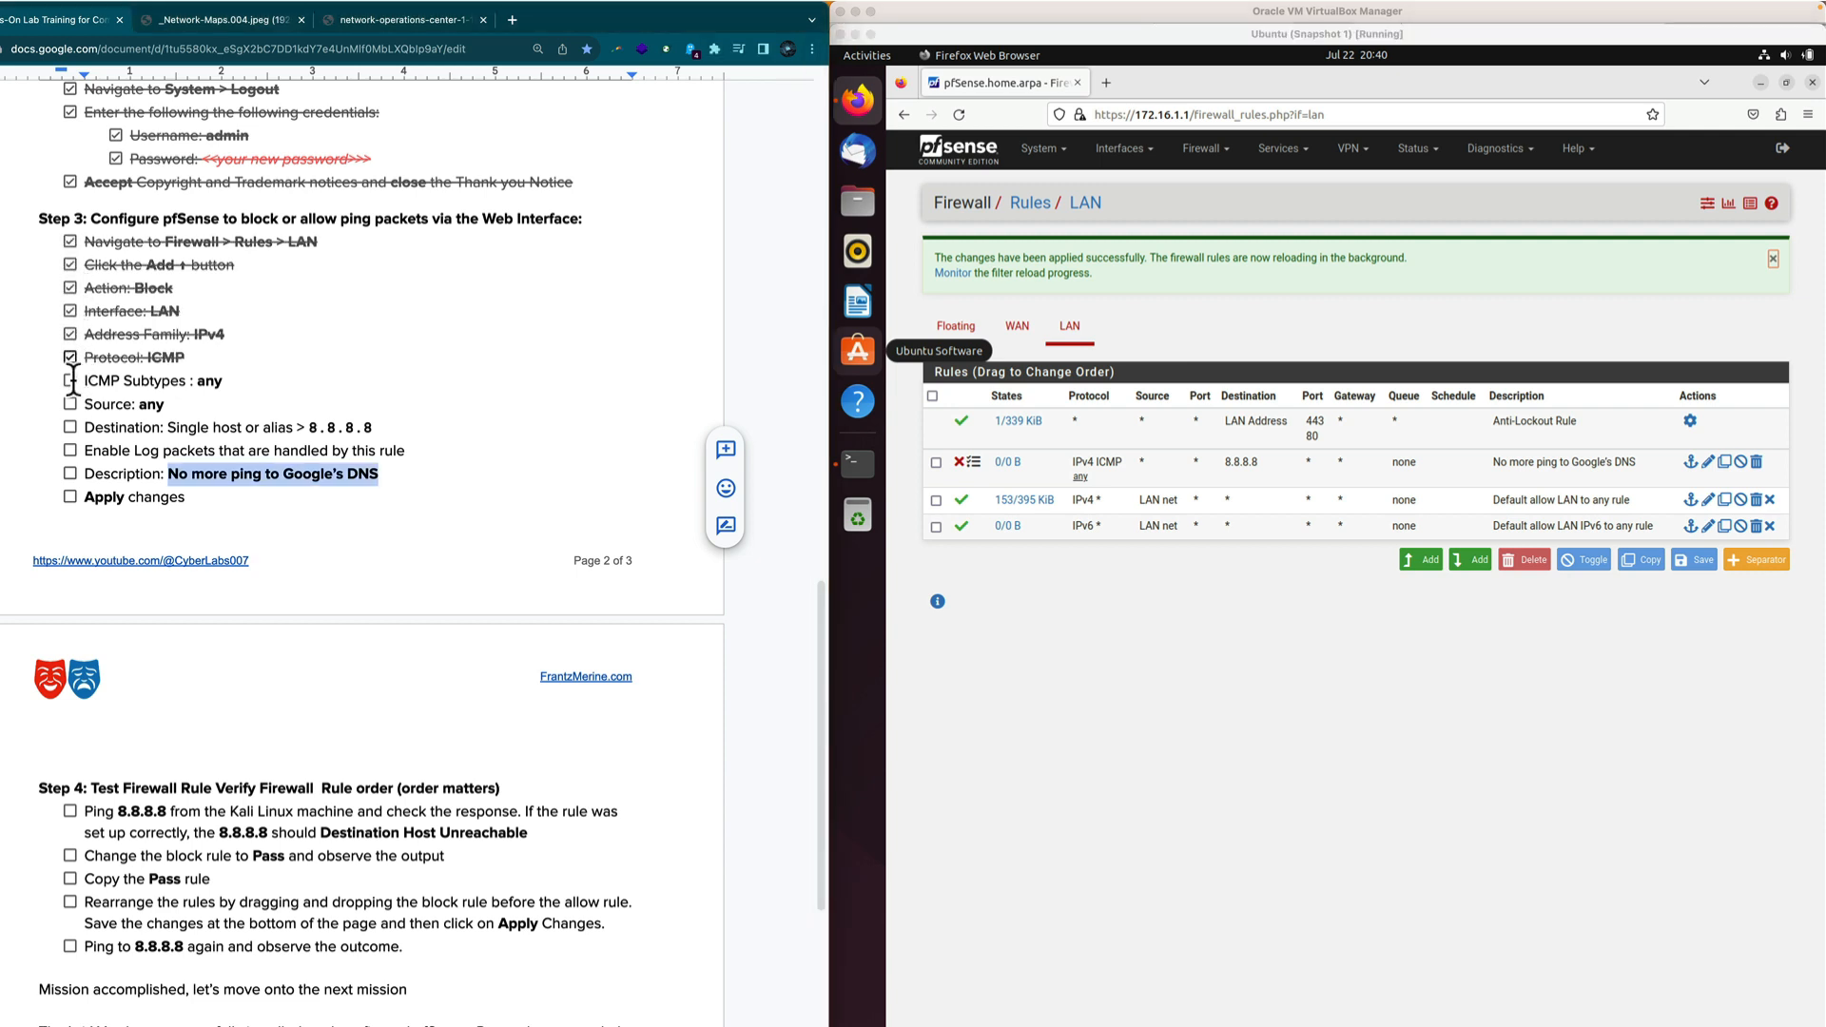
click(69, 381)
click(70, 404)
click(70, 427)
click(70, 450)
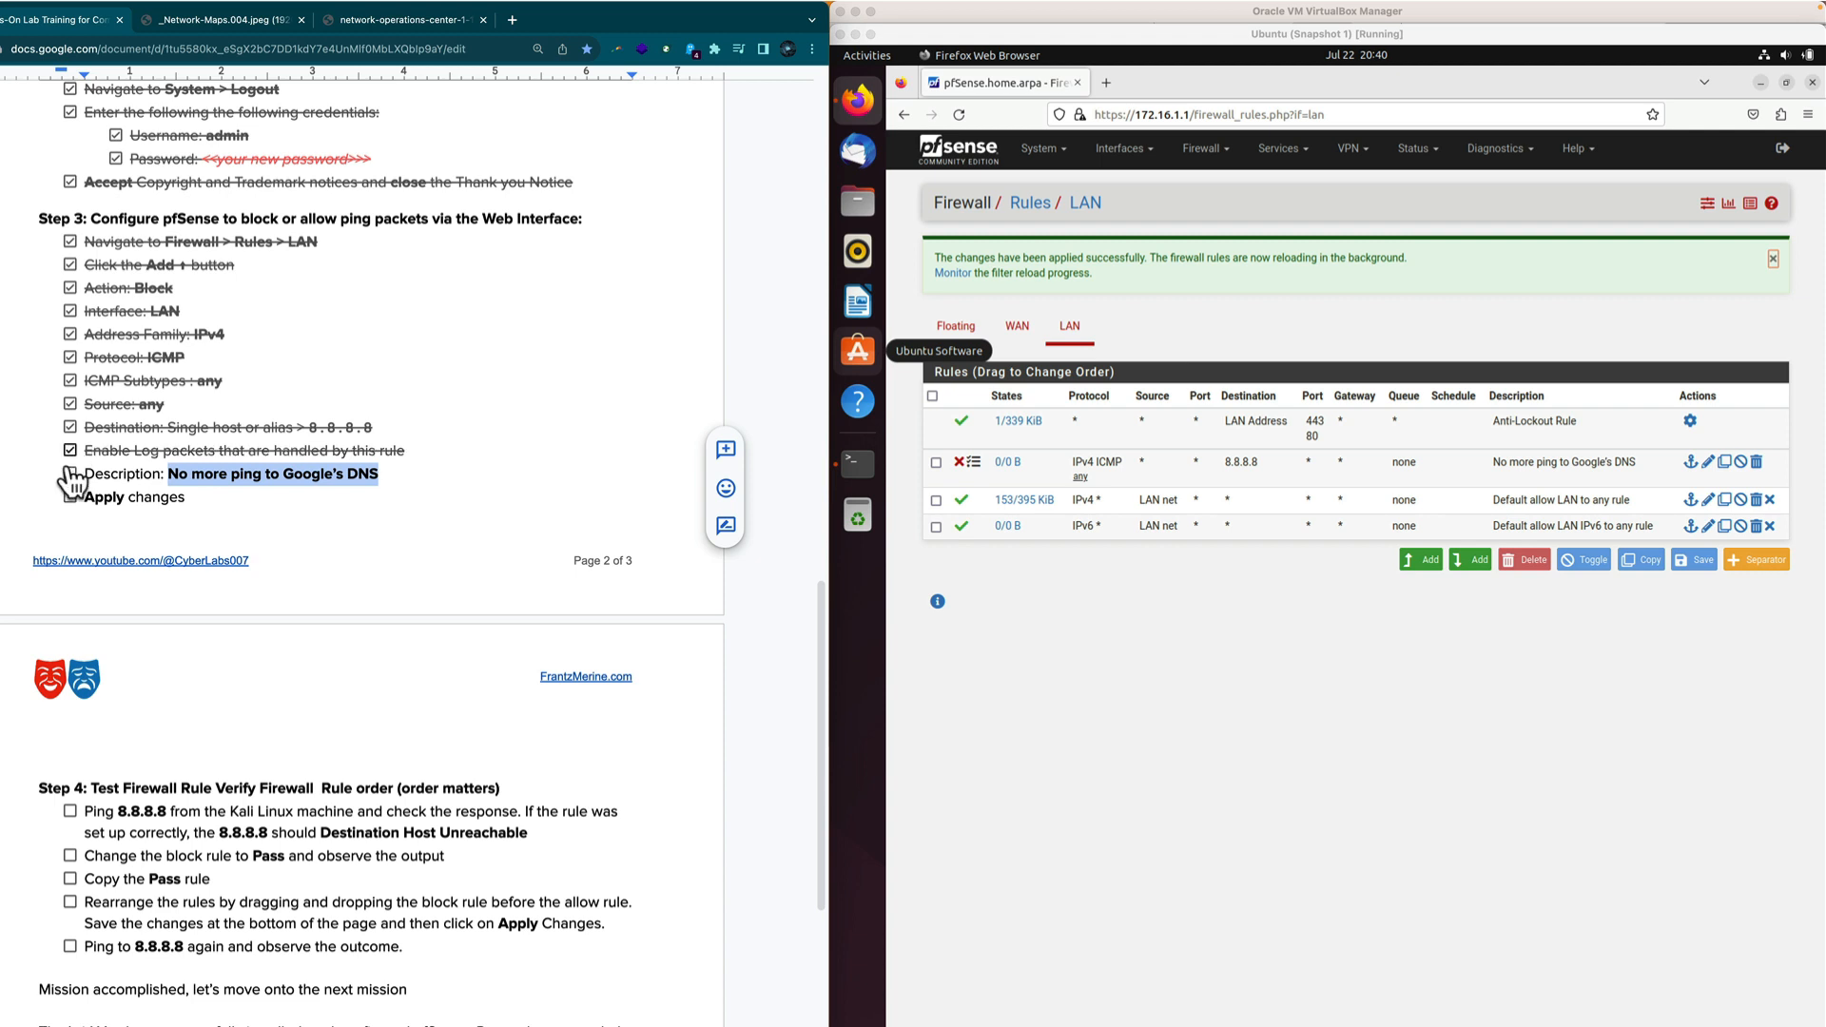
click(69, 473)
click(70, 496)
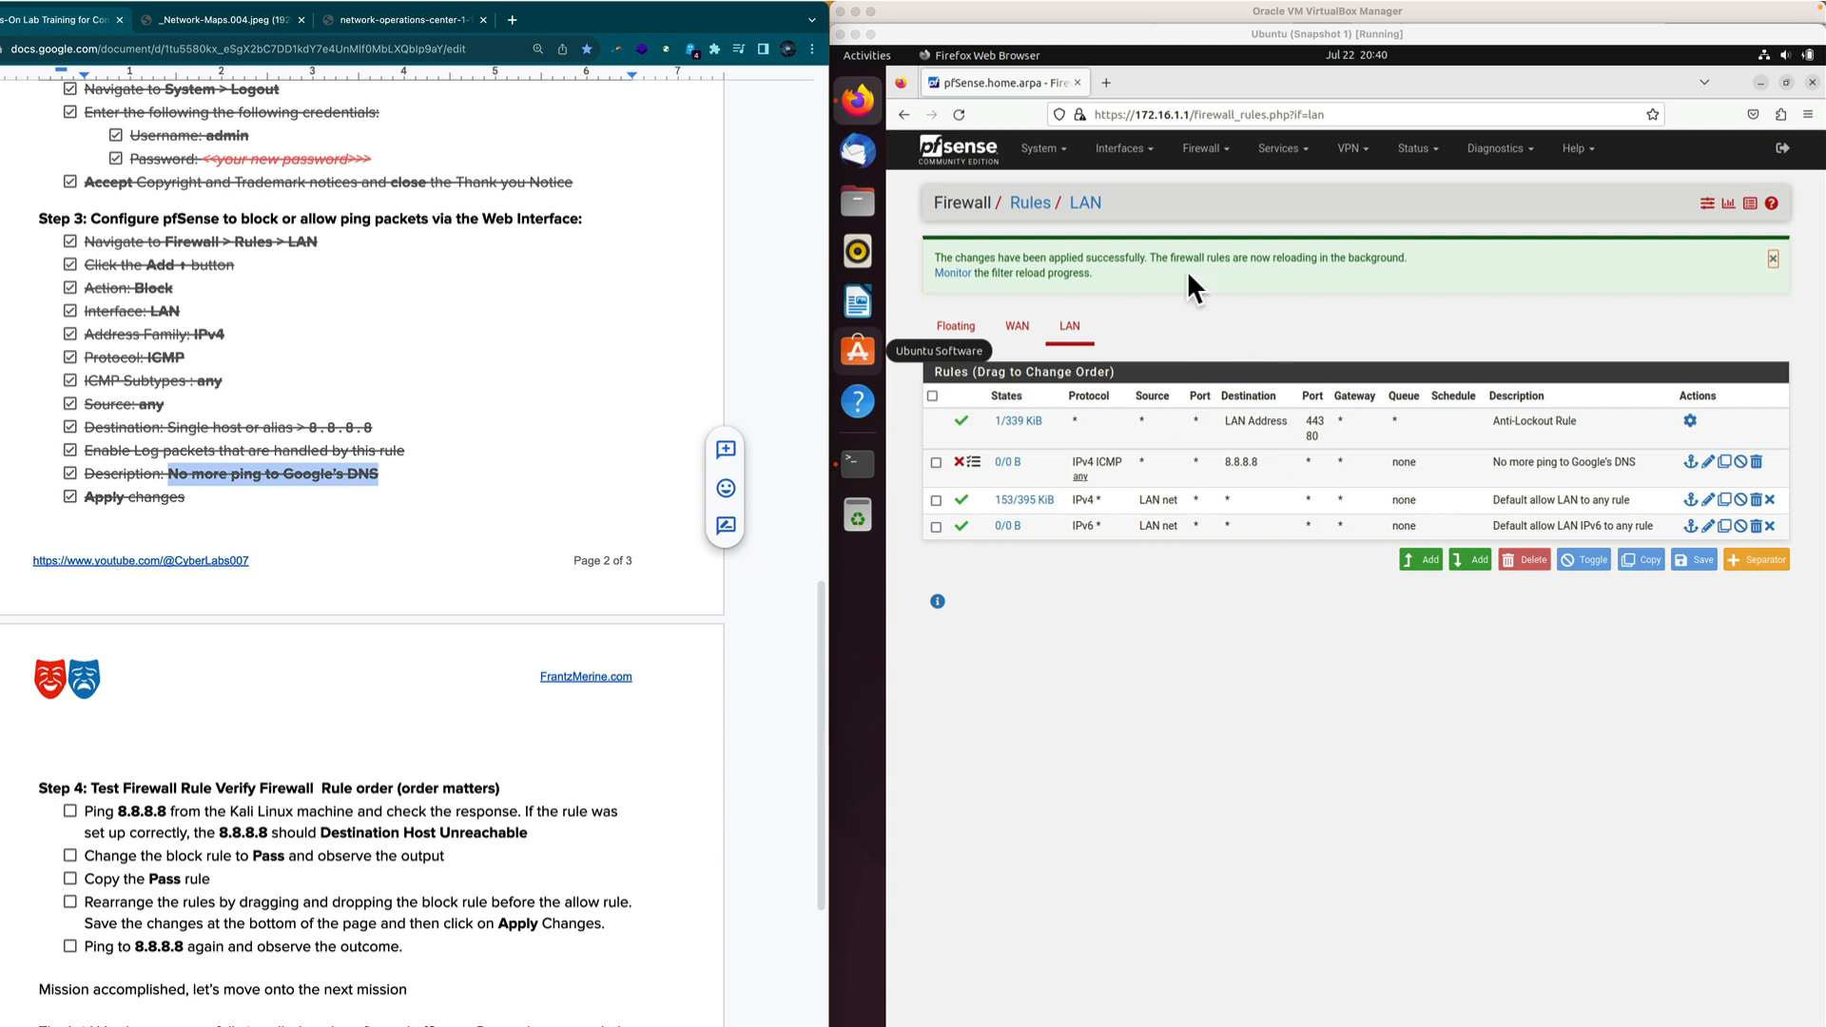
click(1759, 82)
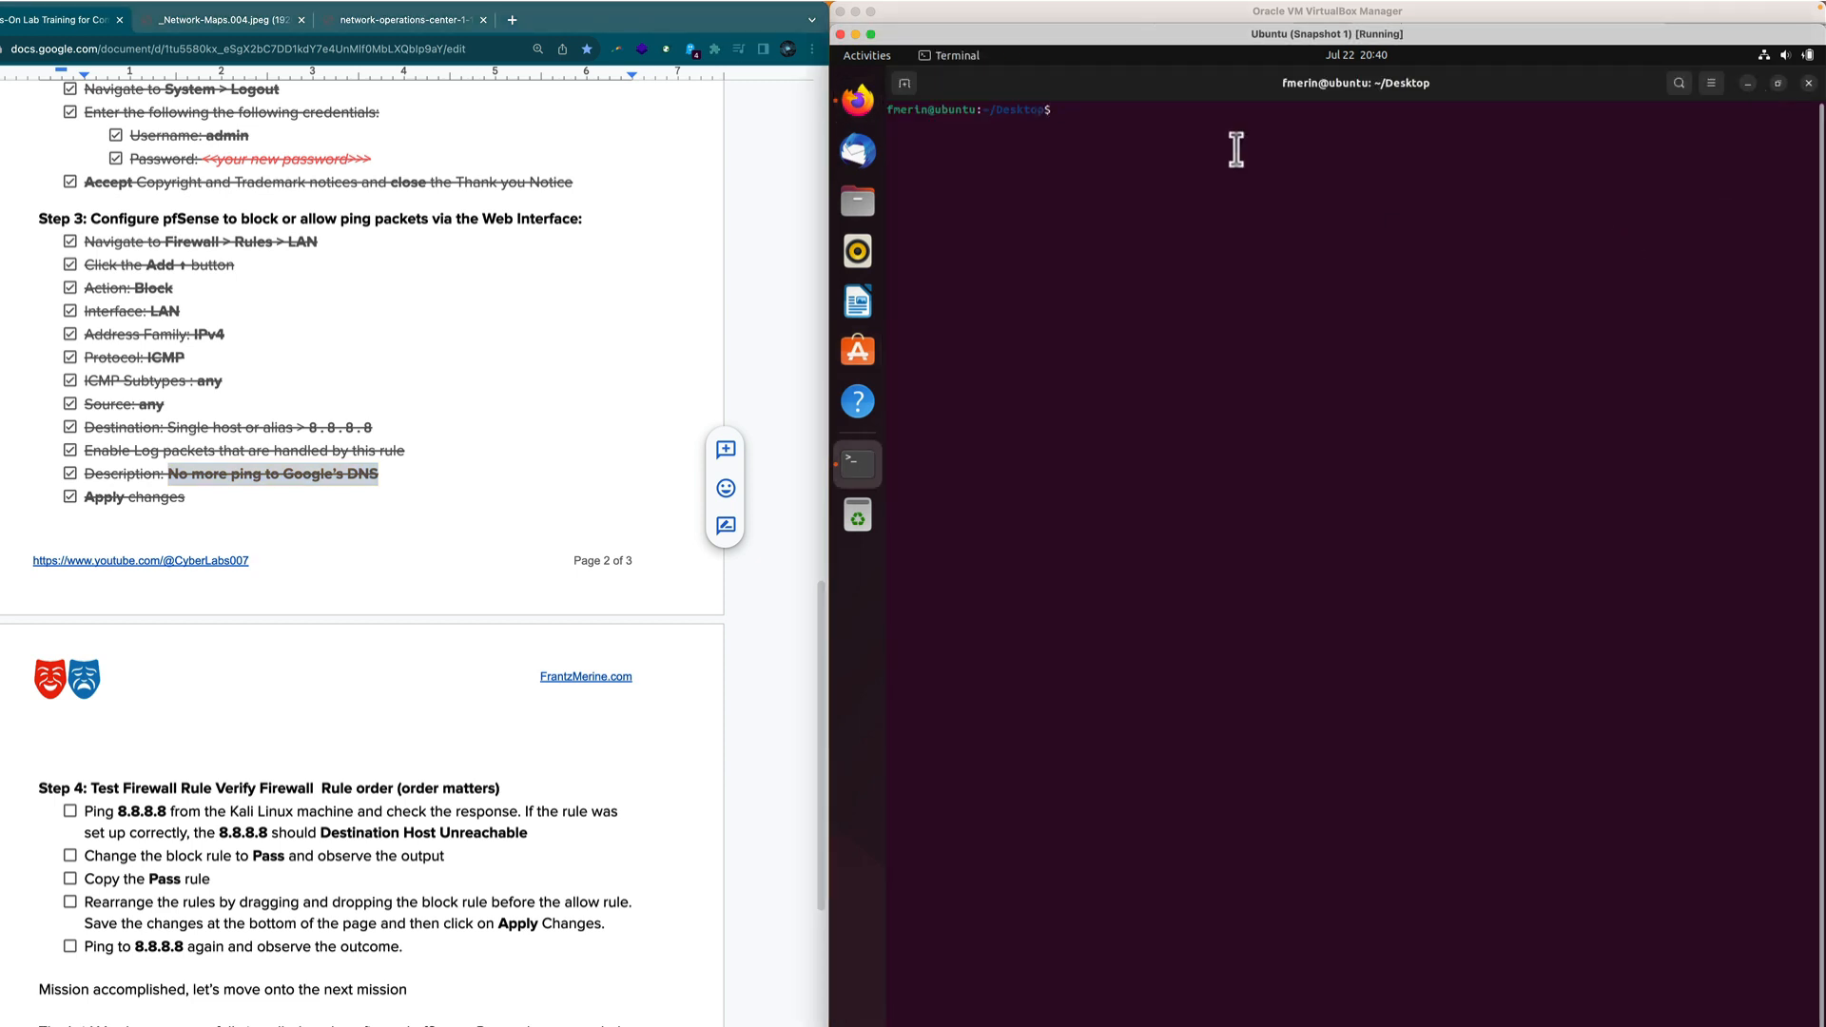
Ping 8.8.8.8 with no replies, stop it, ping 1.1.1.1 successfully, then minimize the terminal.
text(ping 8.8.8)
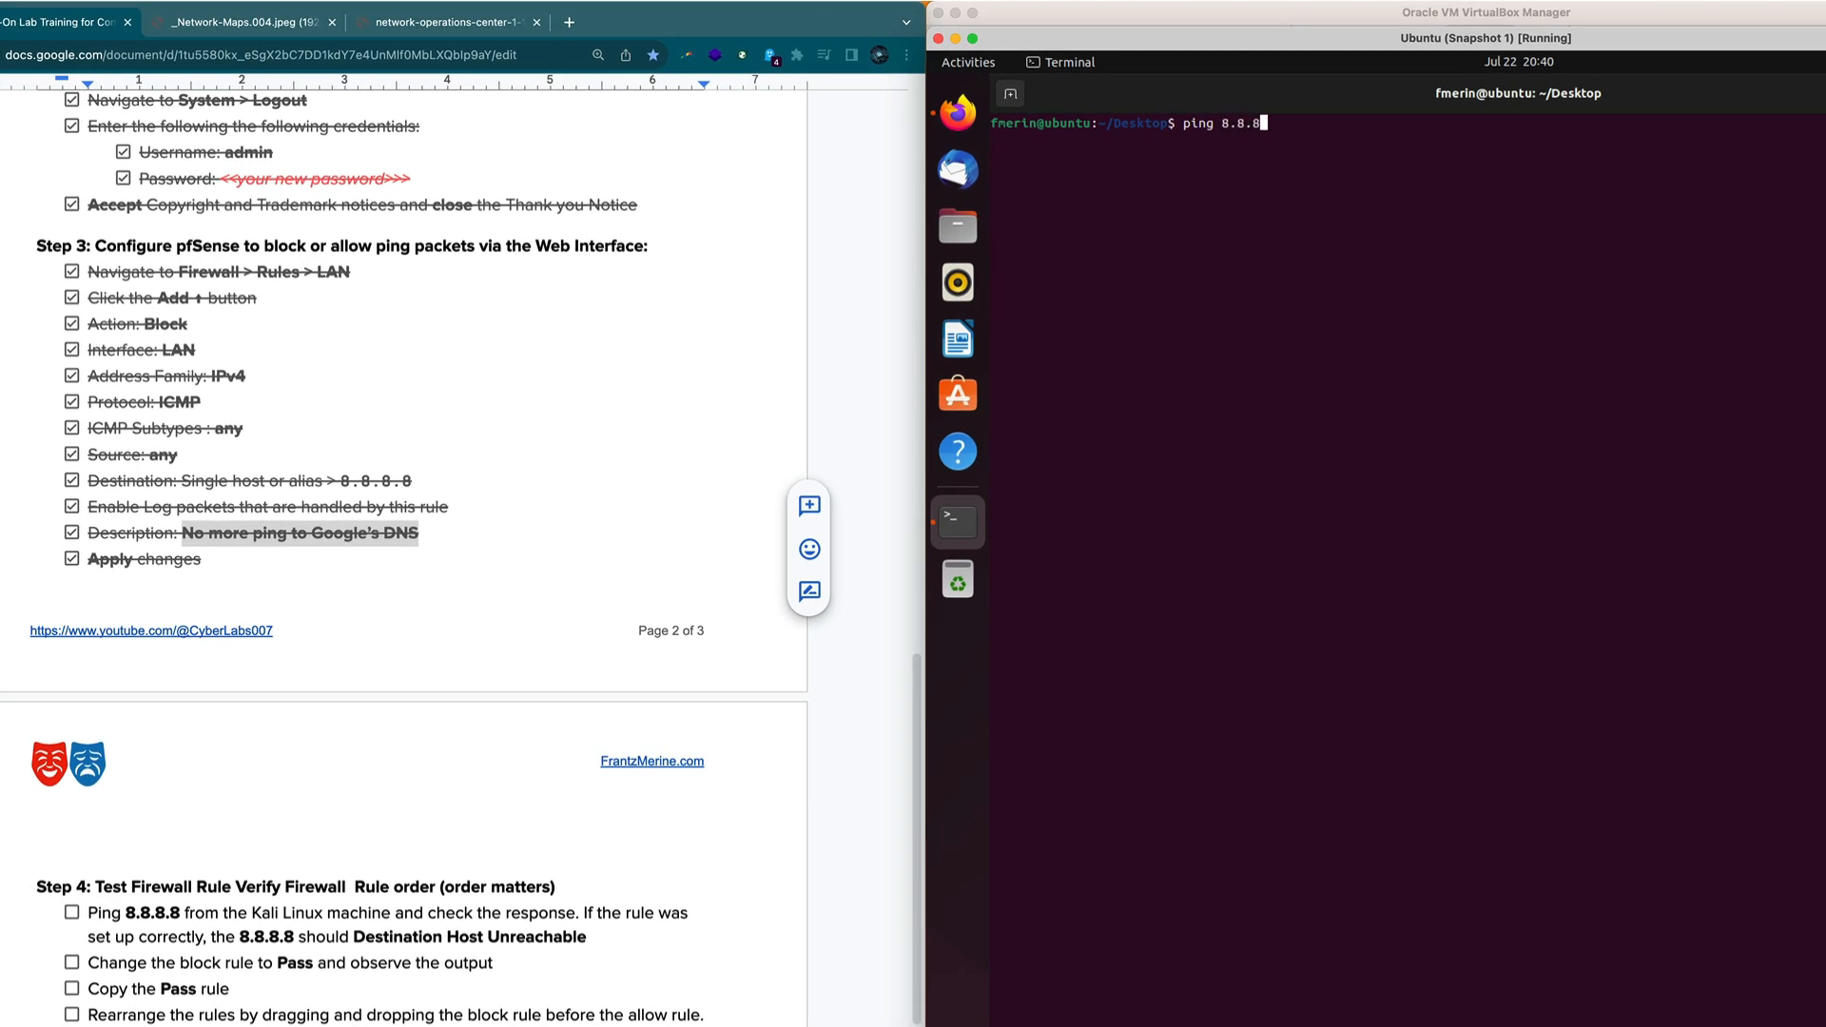
text(.8)
key(Return)
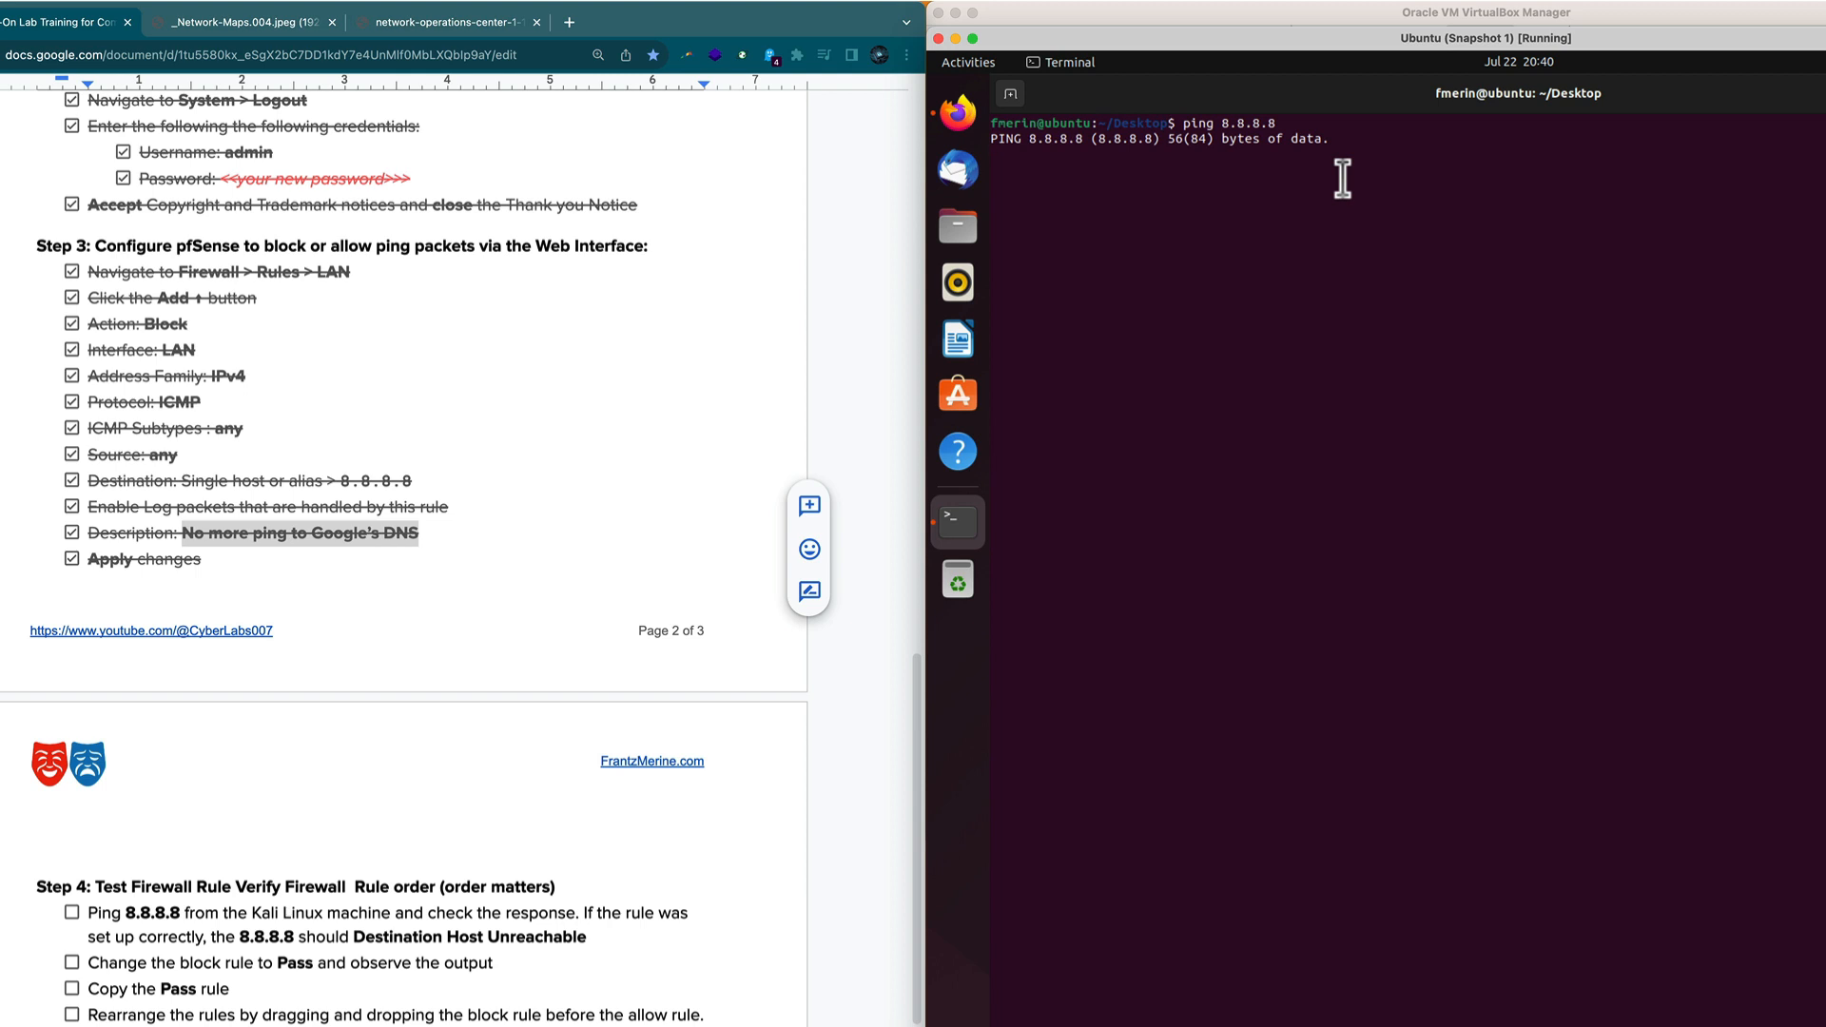
key(ctrl+z)
key(Up)
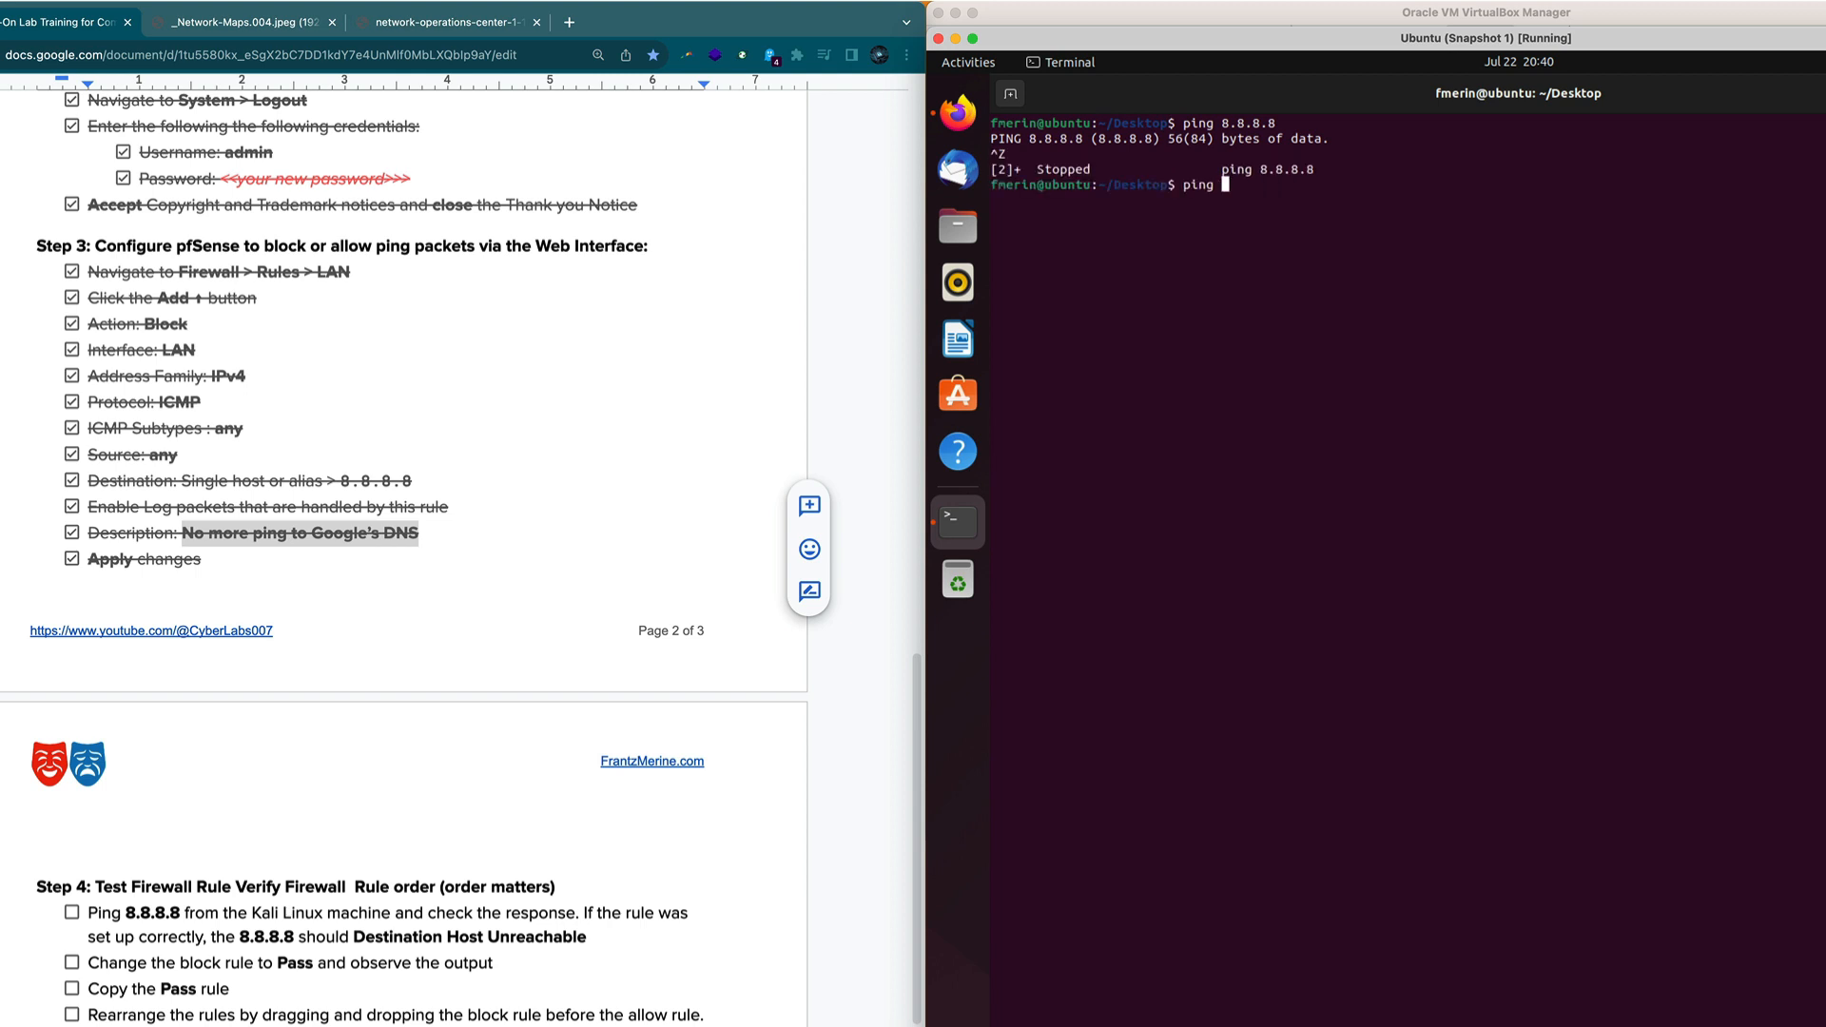
key(Return)
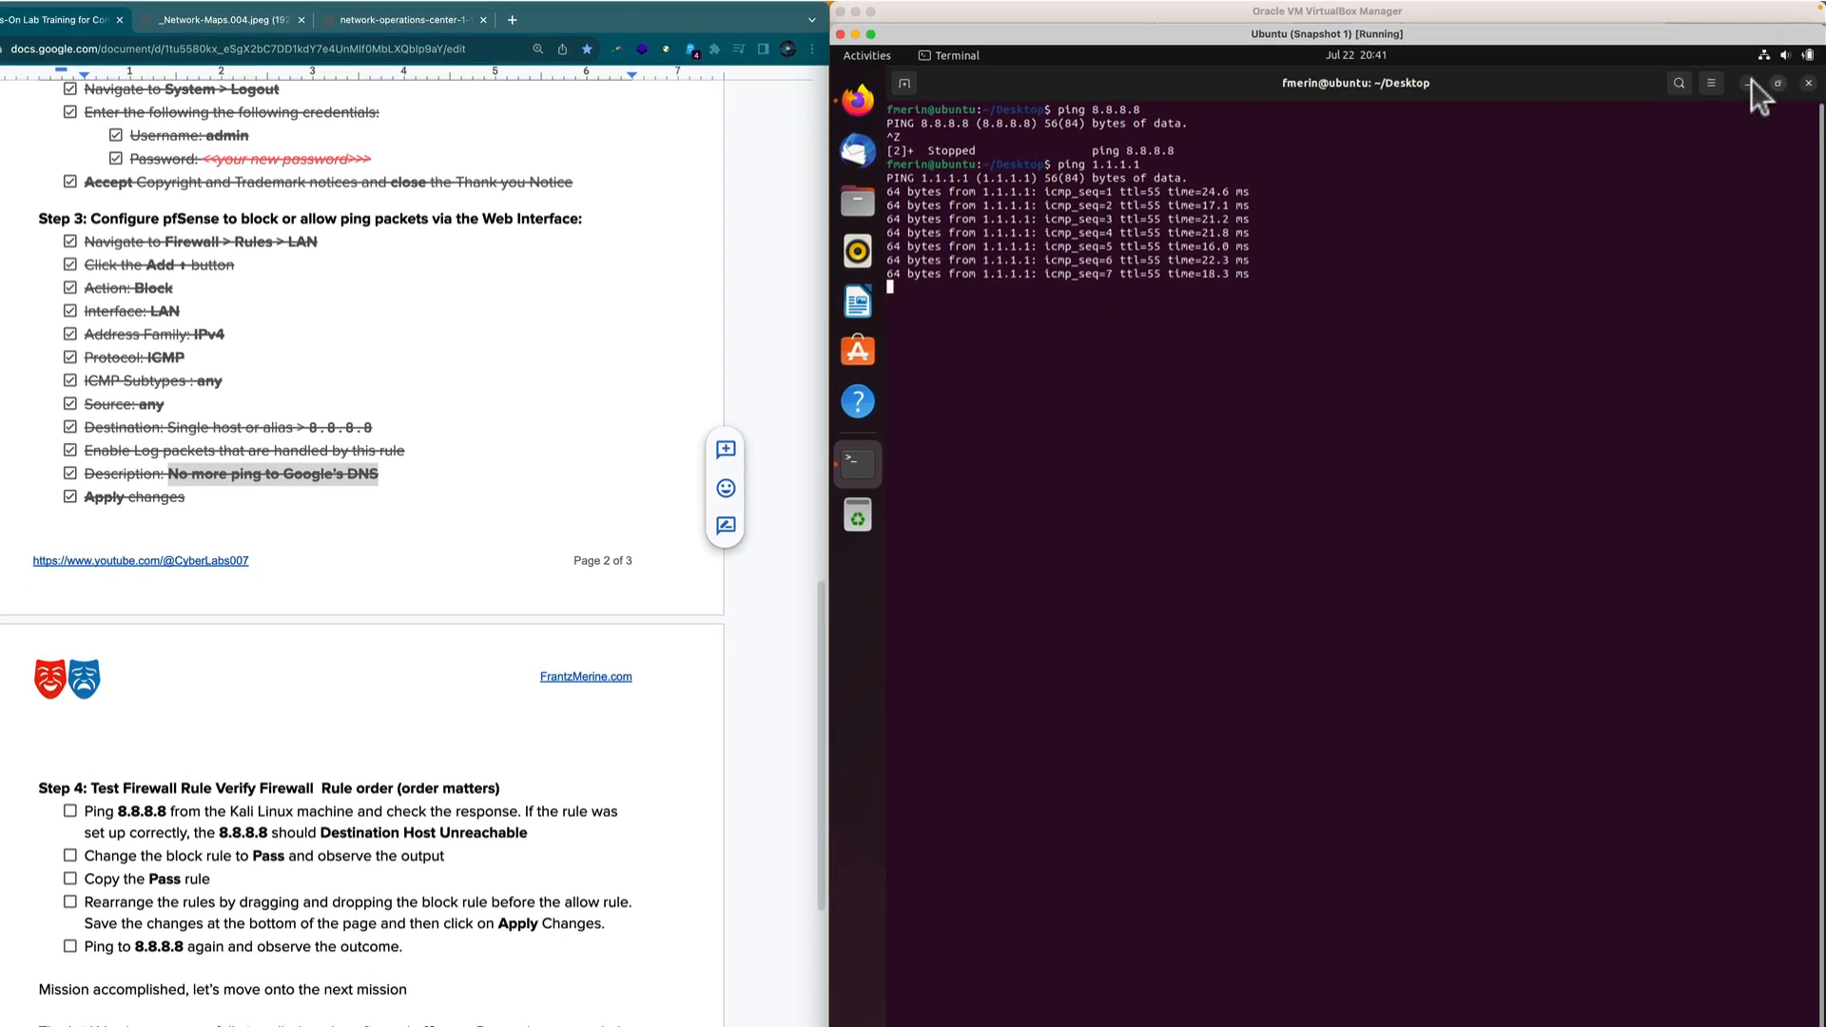
click(1748, 84)
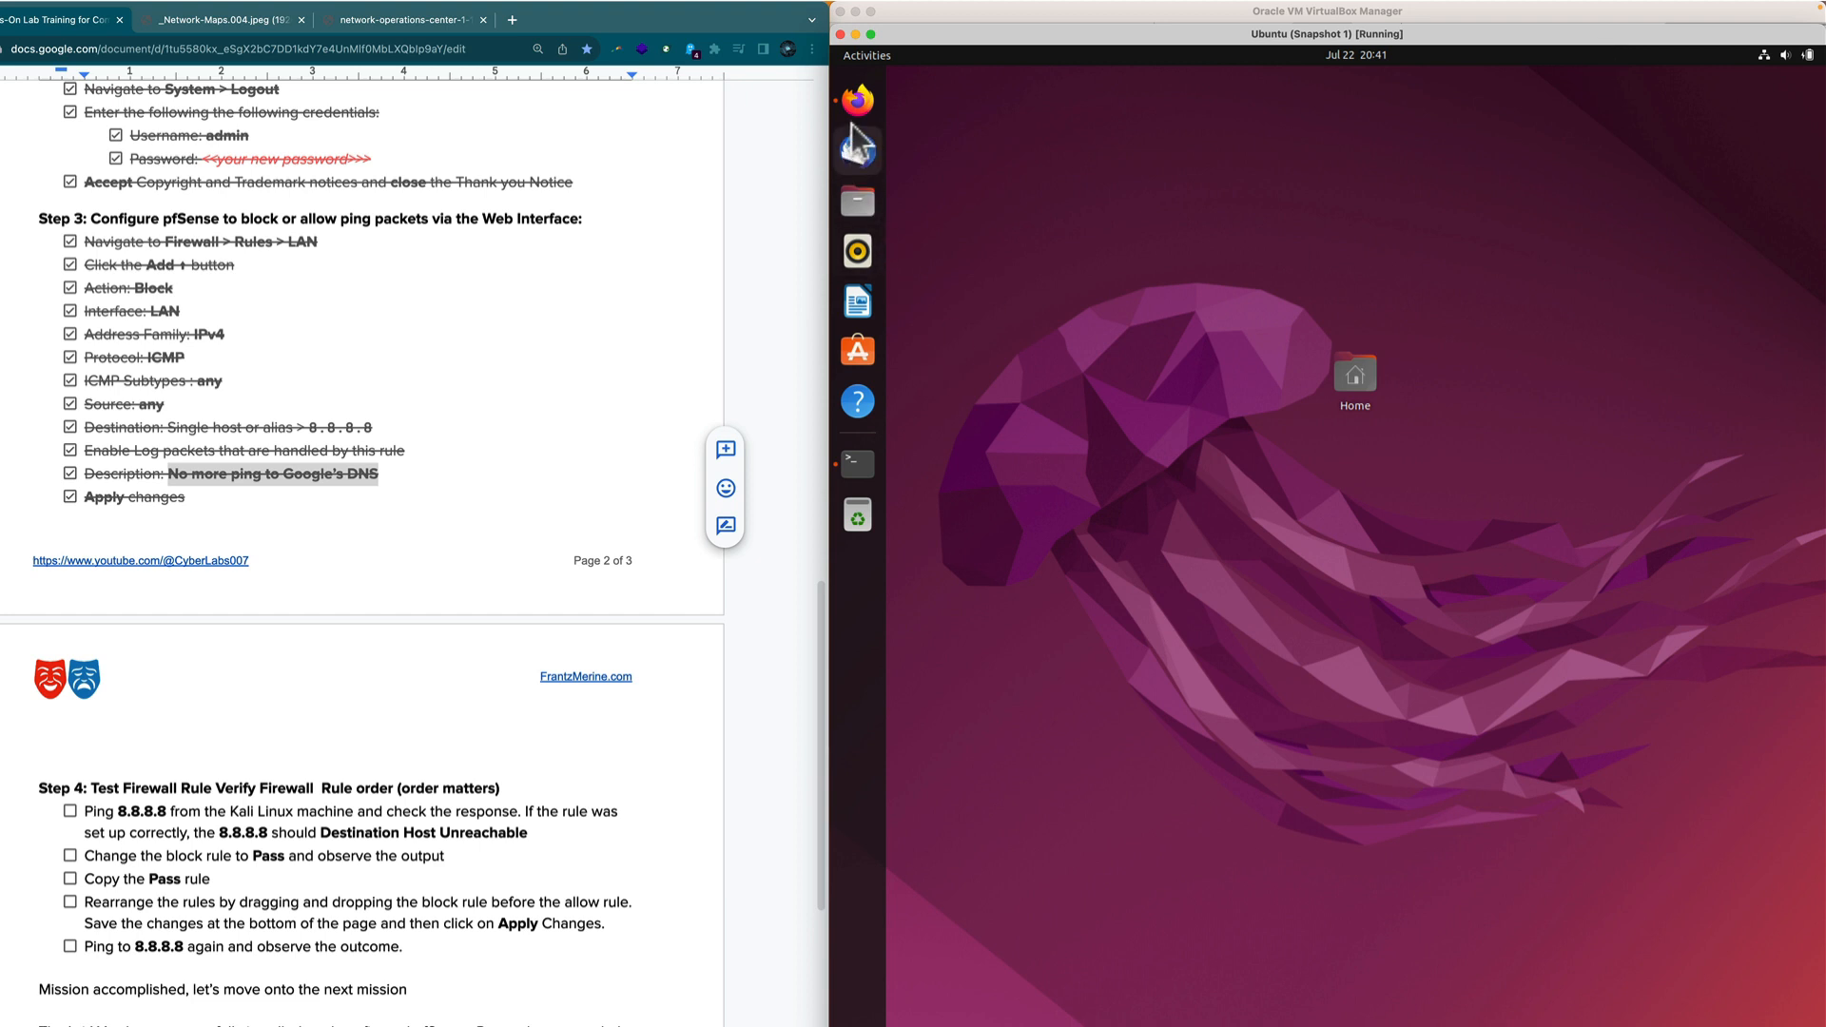
Restore Firefox from the dock and scroll to the 8.8.8.8 ICMP block rule on the LAN page.
click(856, 99)
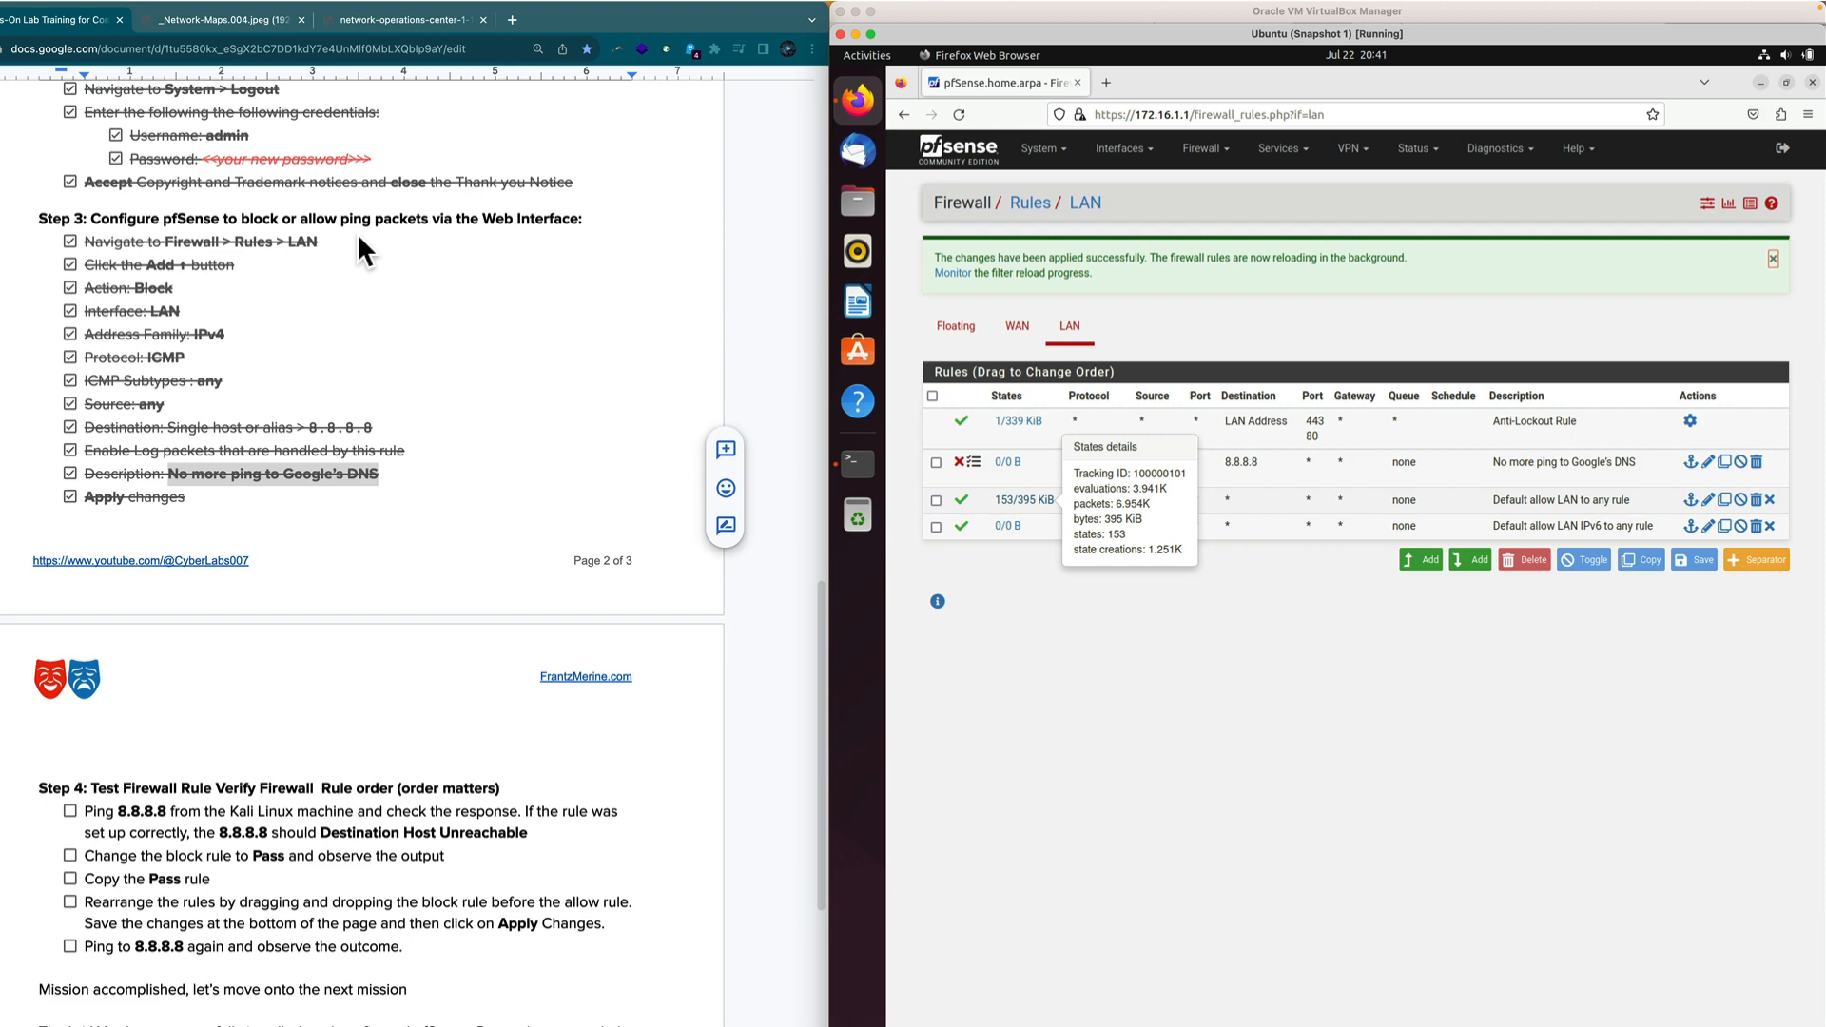
scroll(643, 905, down, 2)
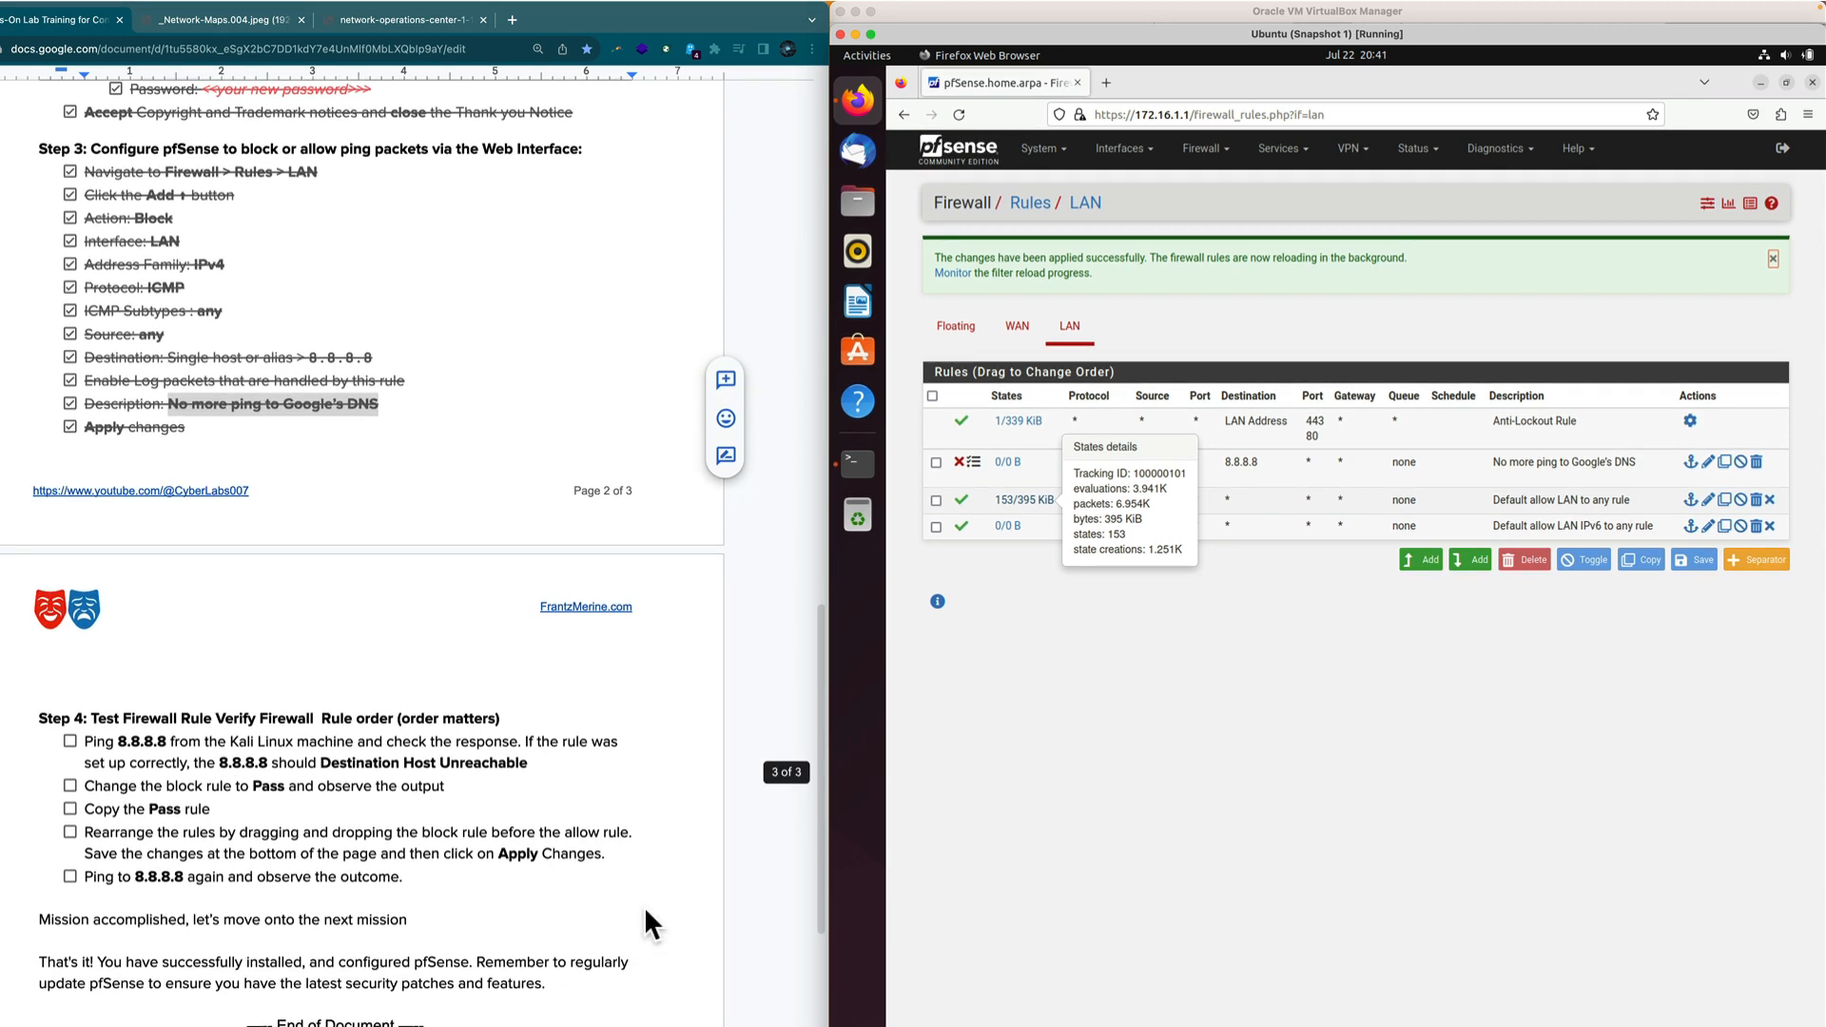
scroll(643, 905, down, 5)
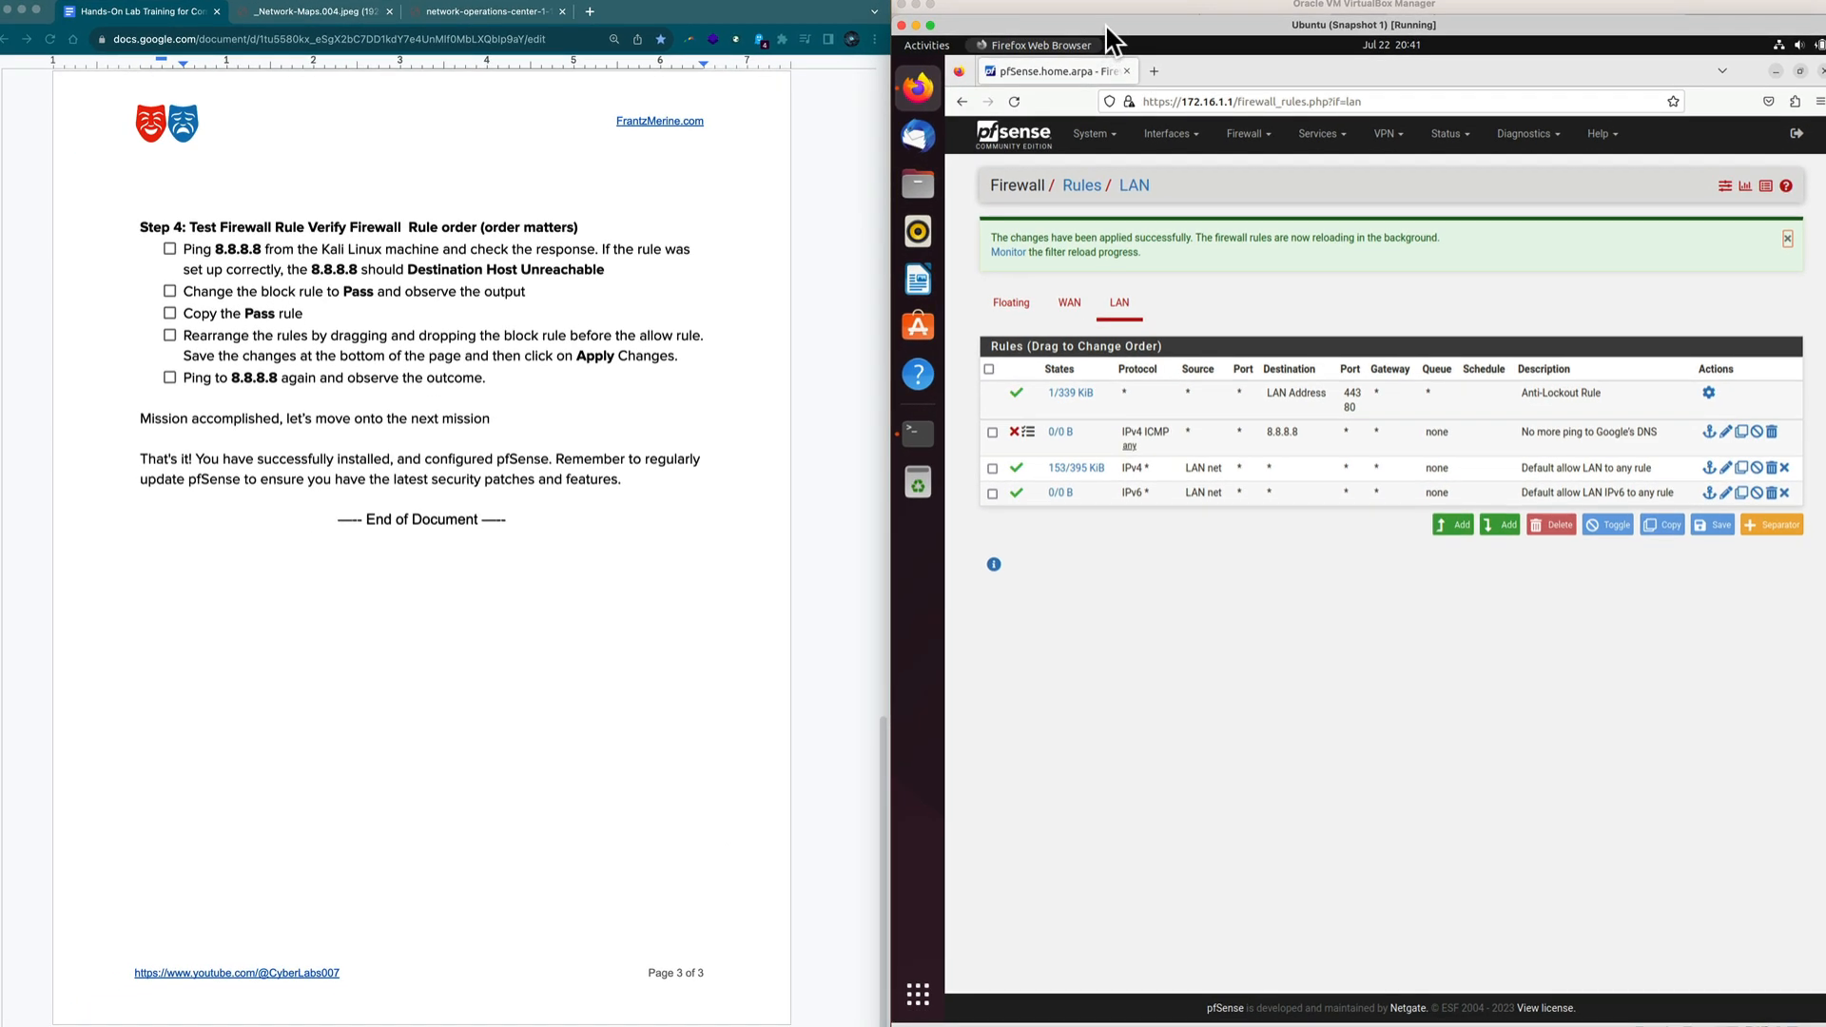
Open the Kali VM in the bottom-left, log in, and size it beside the instructions document.
drag(1107, 27, 1108, 130)
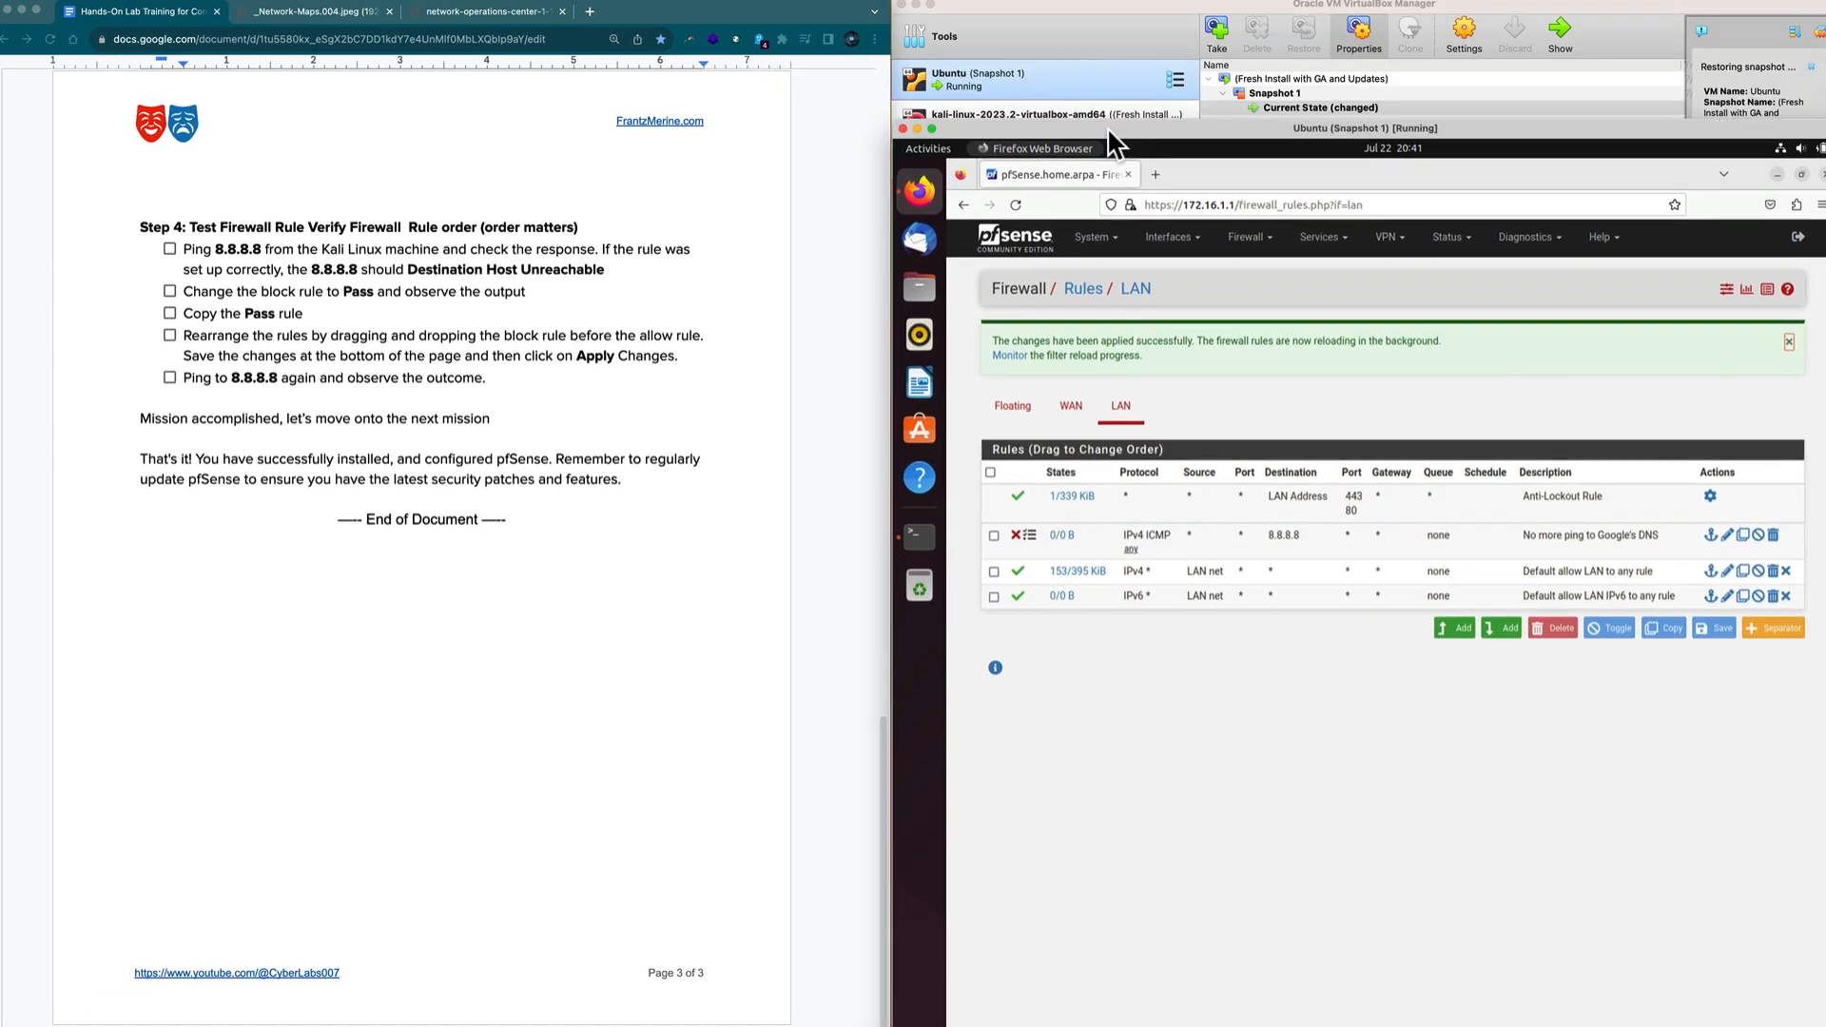
click(1043, 116)
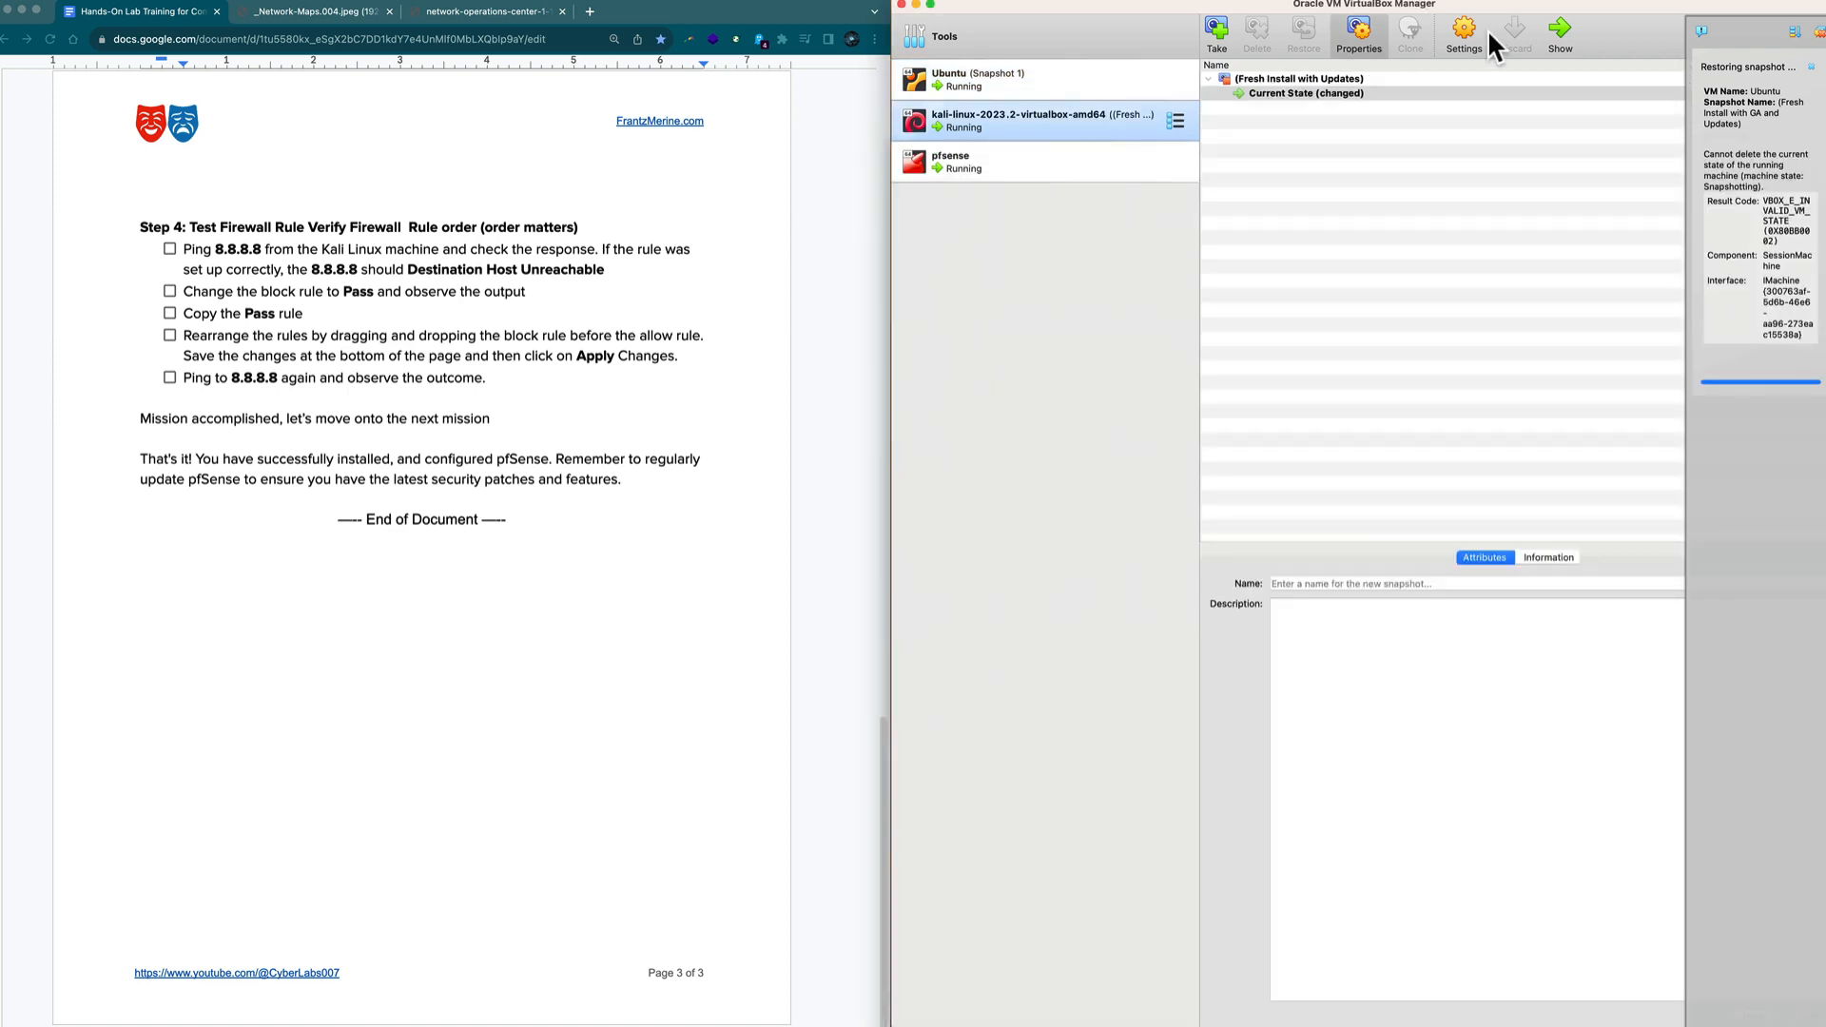
click(1562, 36)
drag(1486, 7, 578, 523)
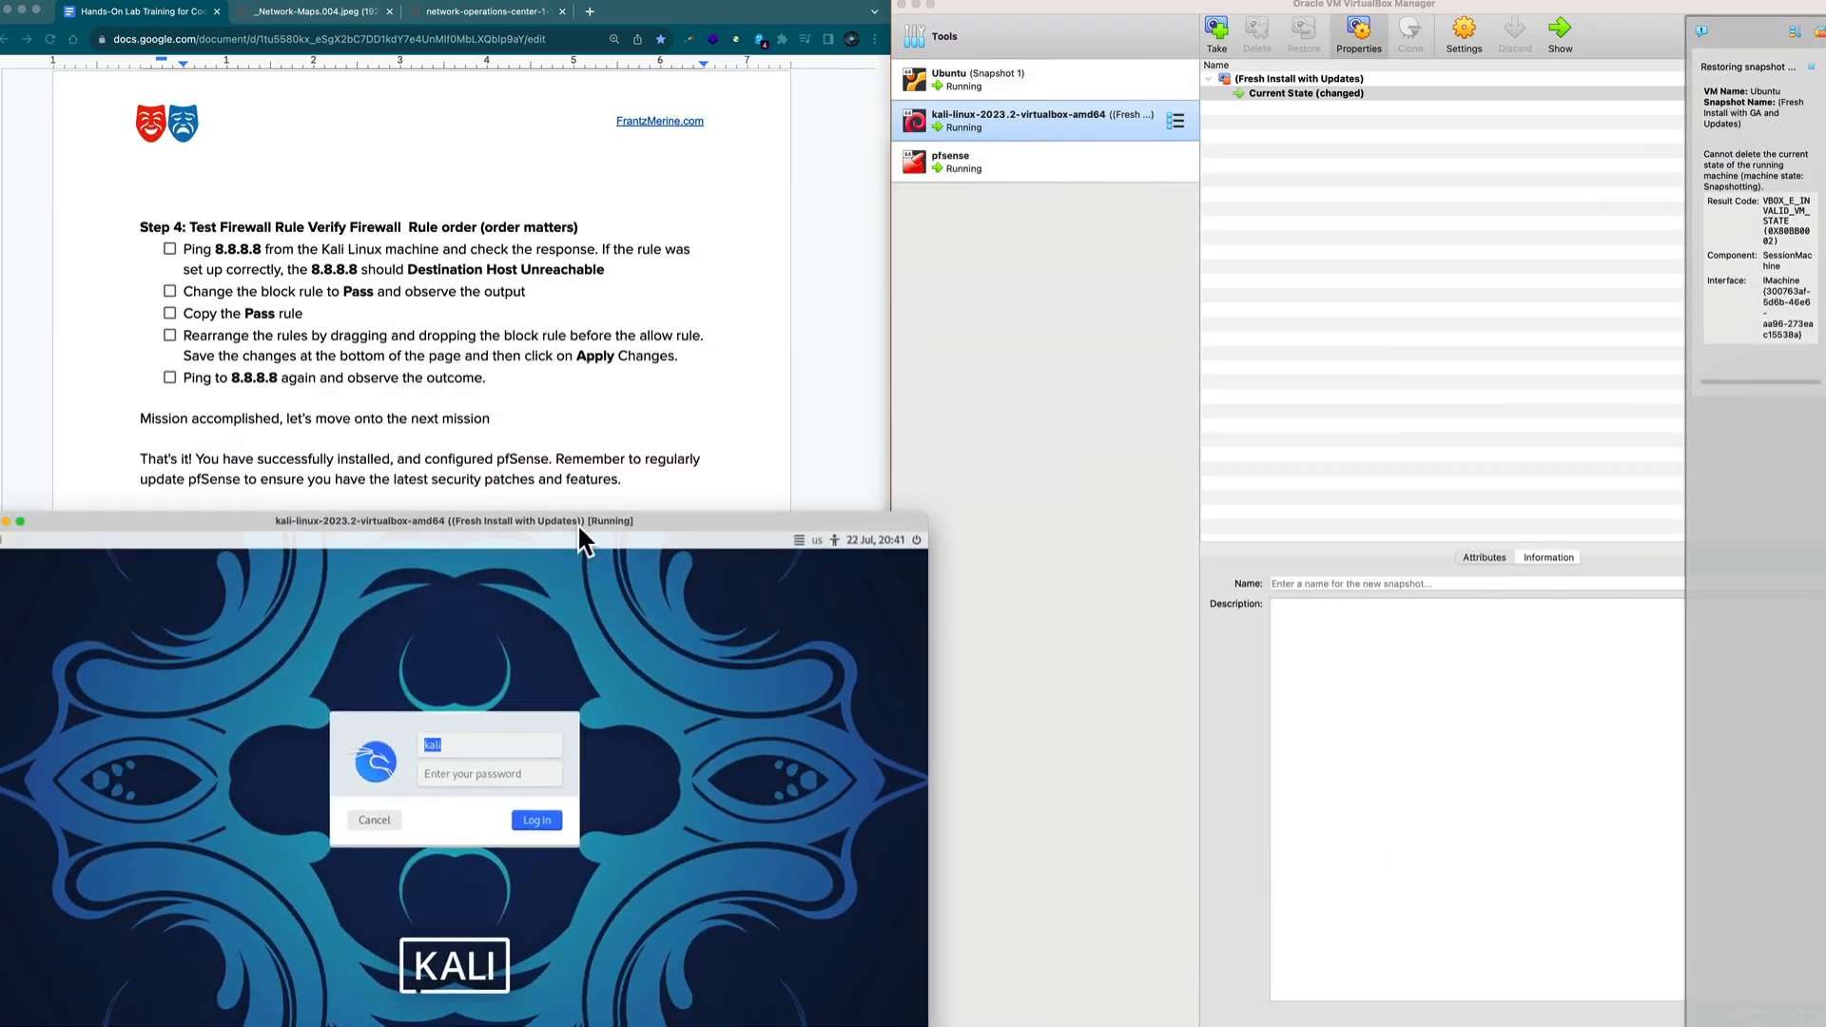
drag(920, 684, 883, 685)
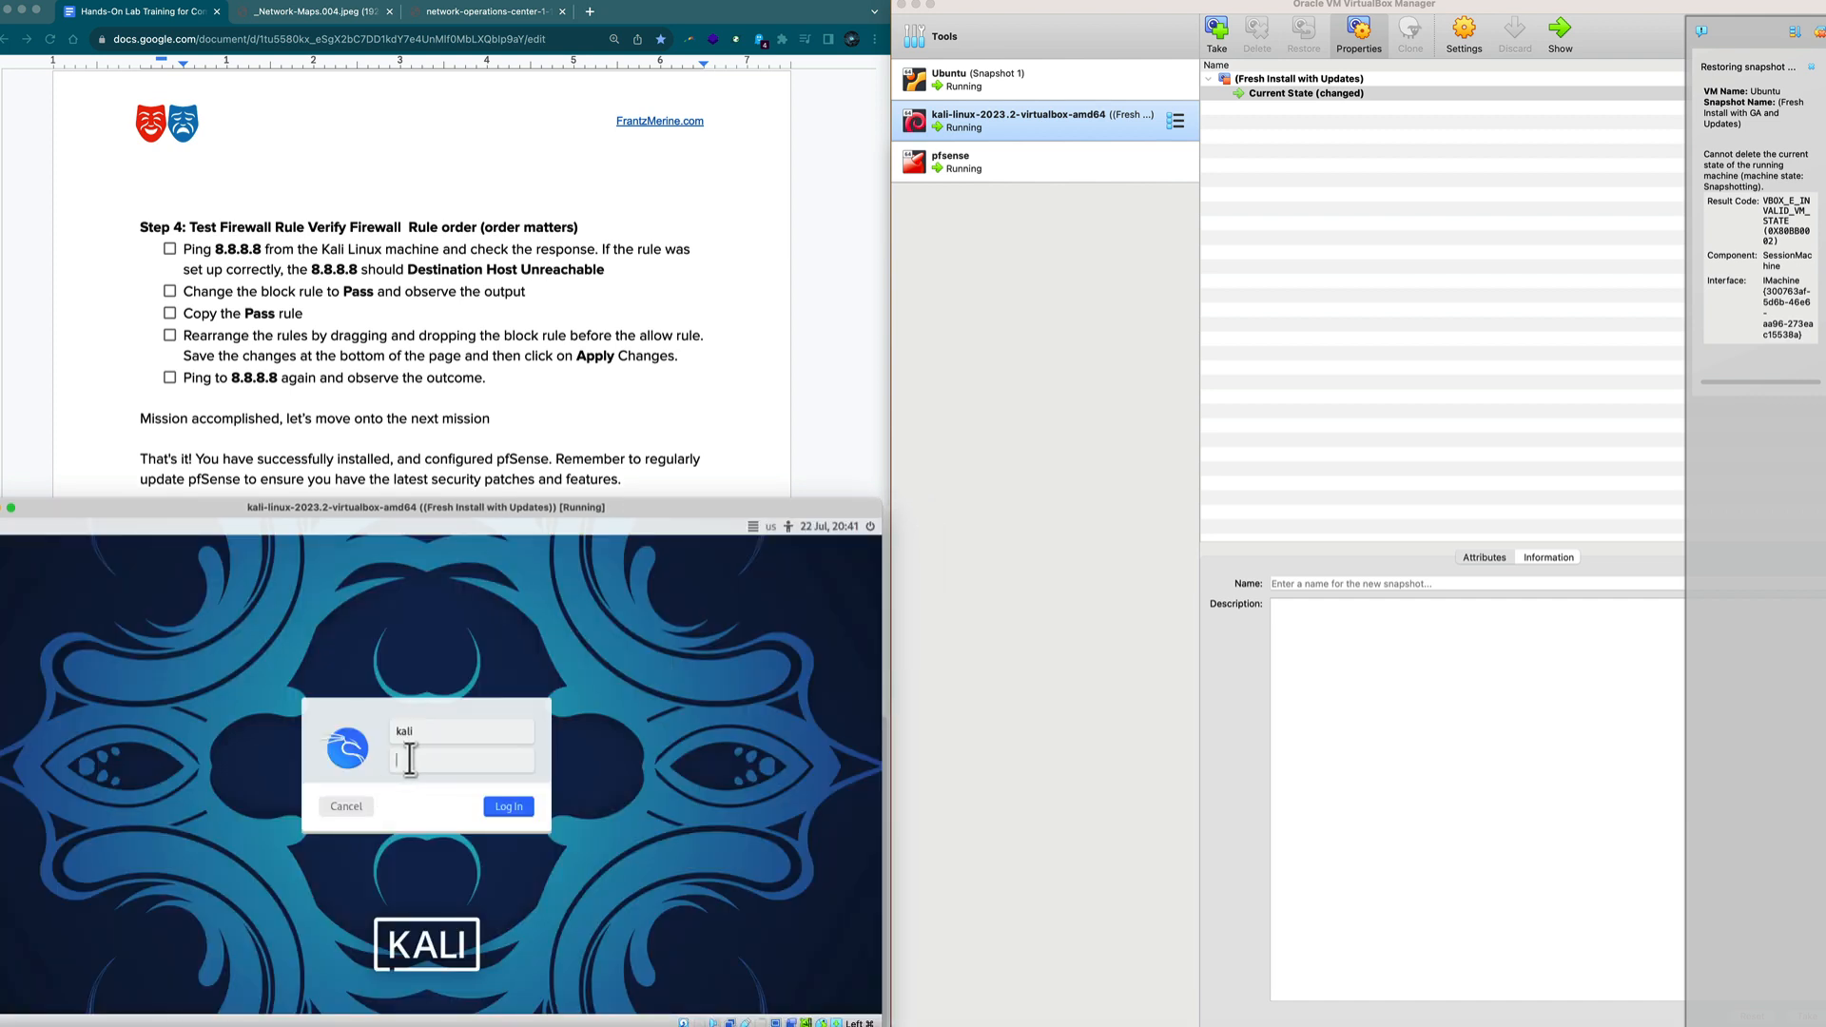
text(i)
key(Return)
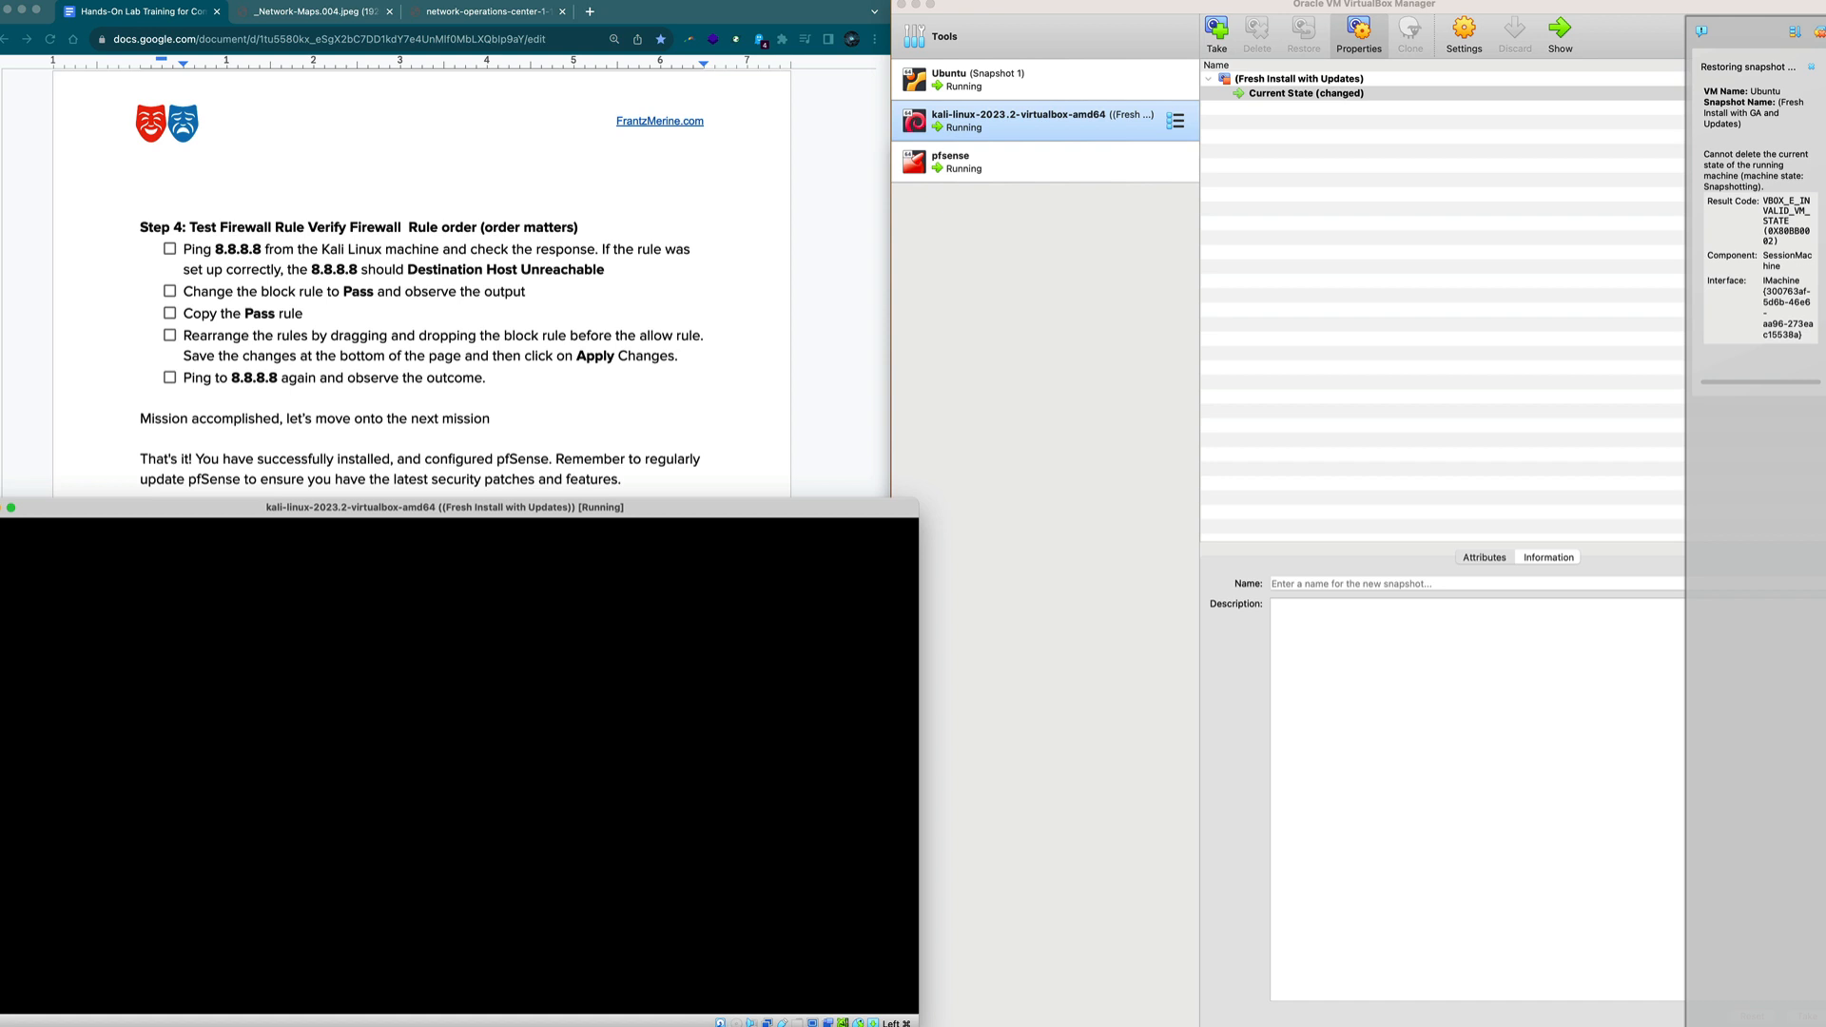
click(752, 440)
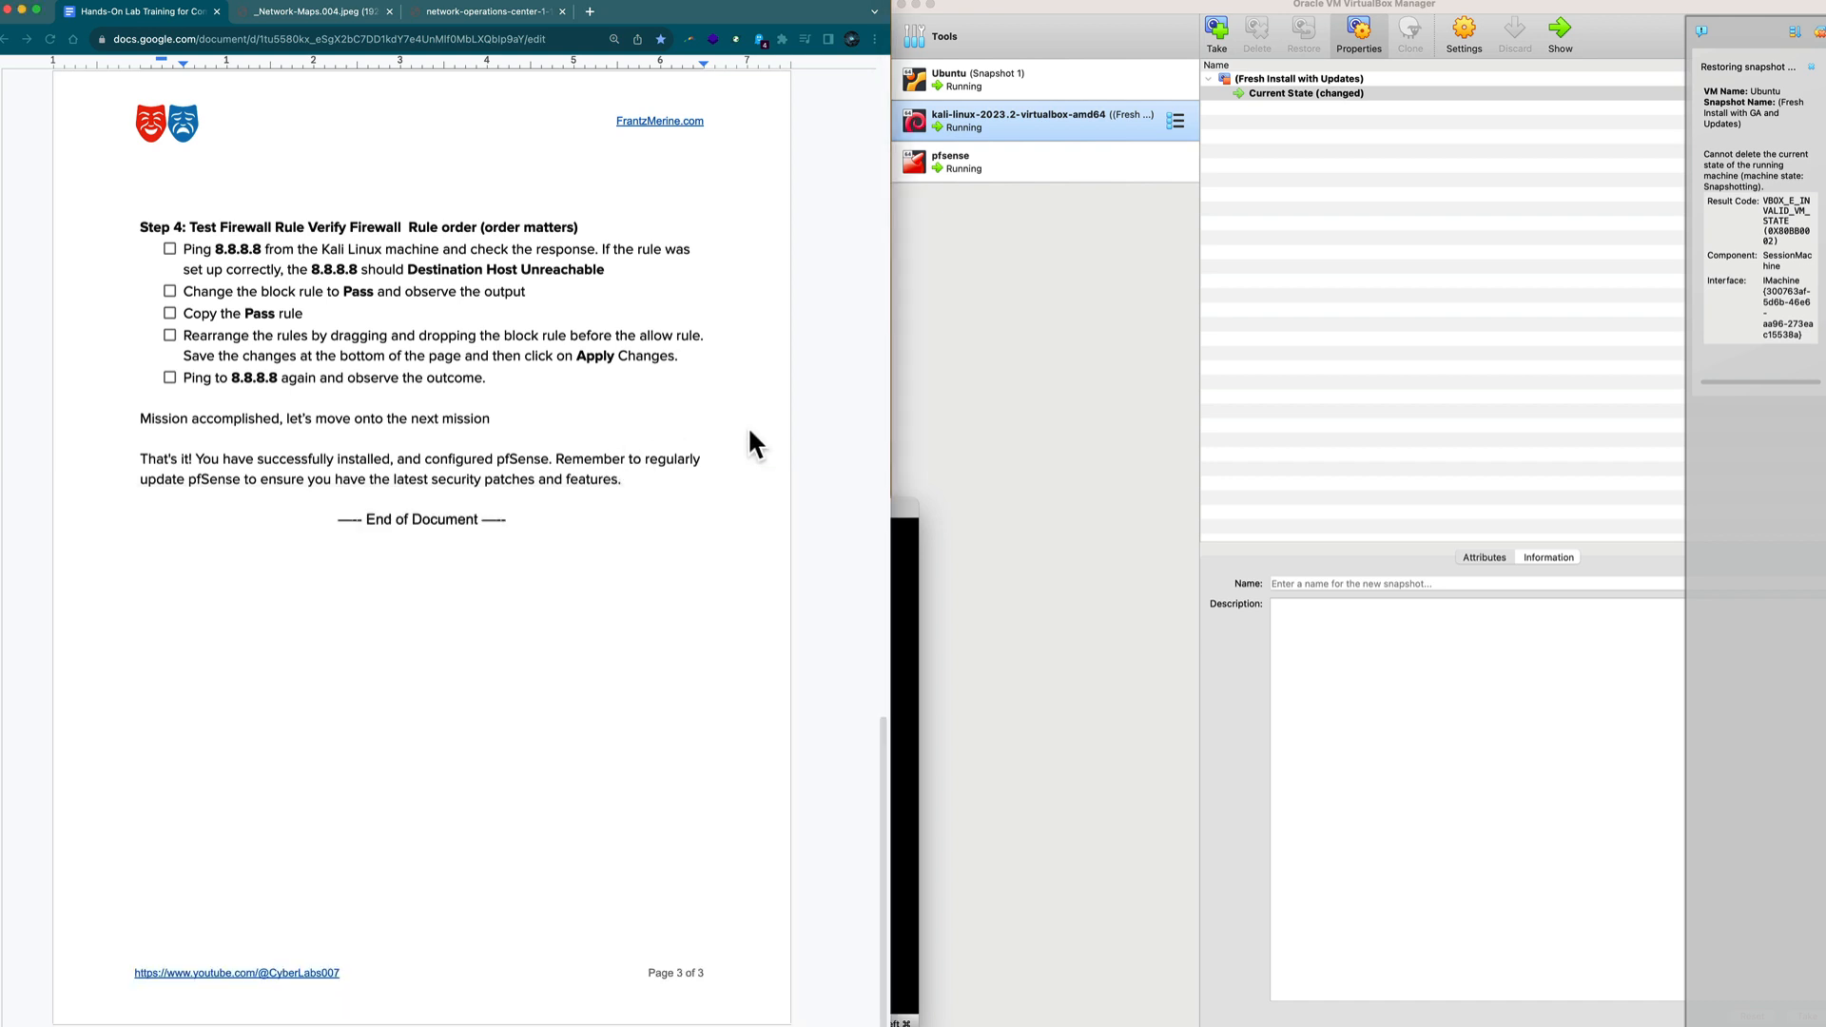
drag(880, 1022, 904, 487)
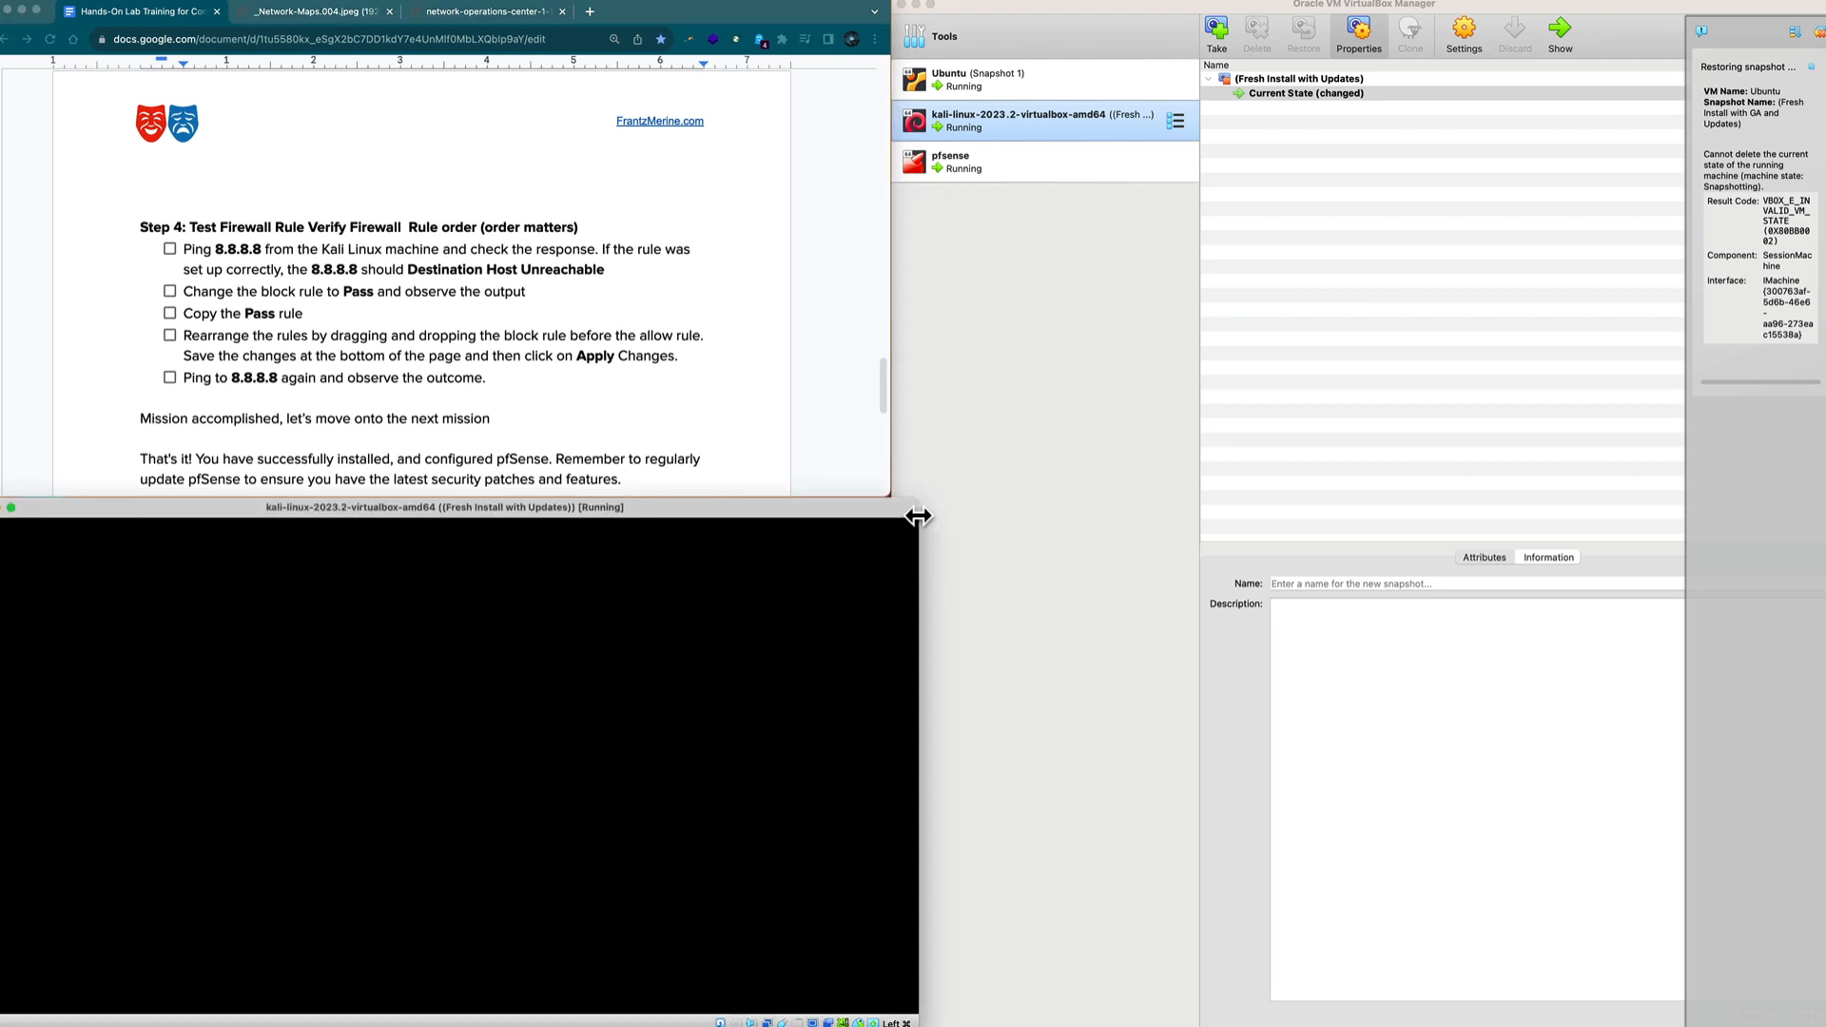
drag(917, 513, 890, 520)
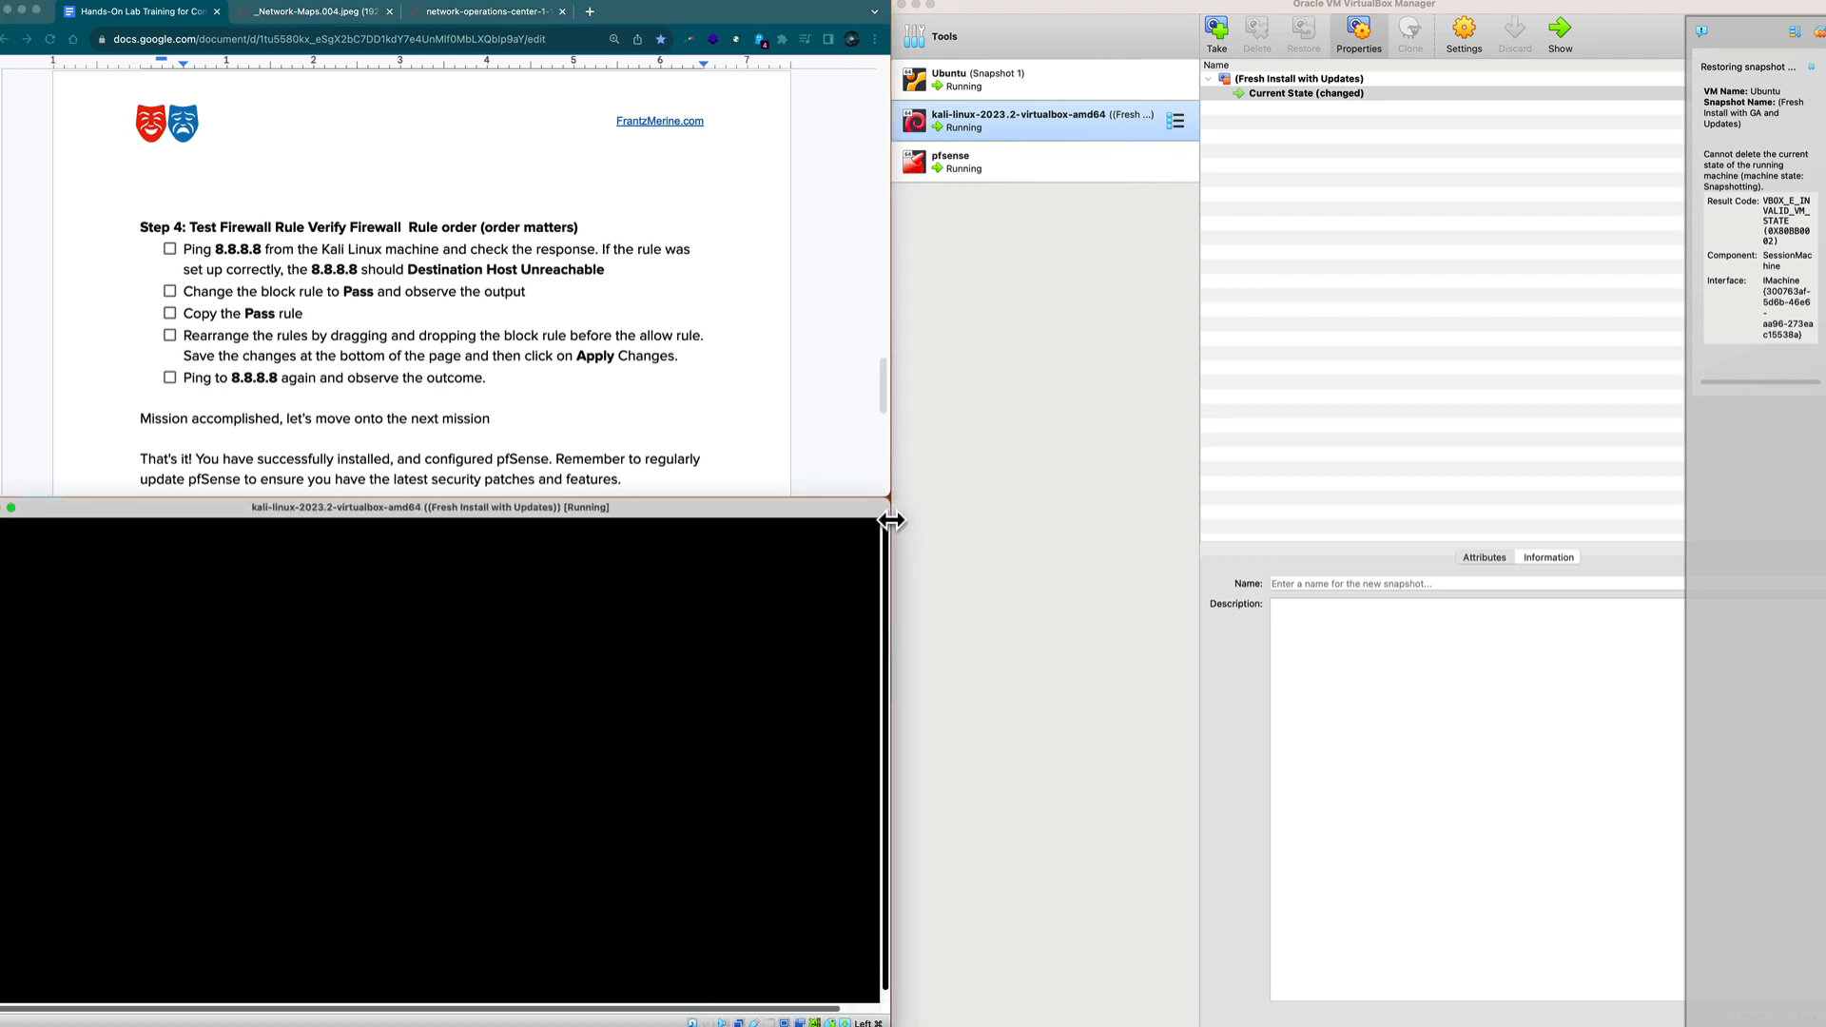
Open the pfSense VM console, move it to the top and enlarge it.
click(962, 162)
click(1560, 38)
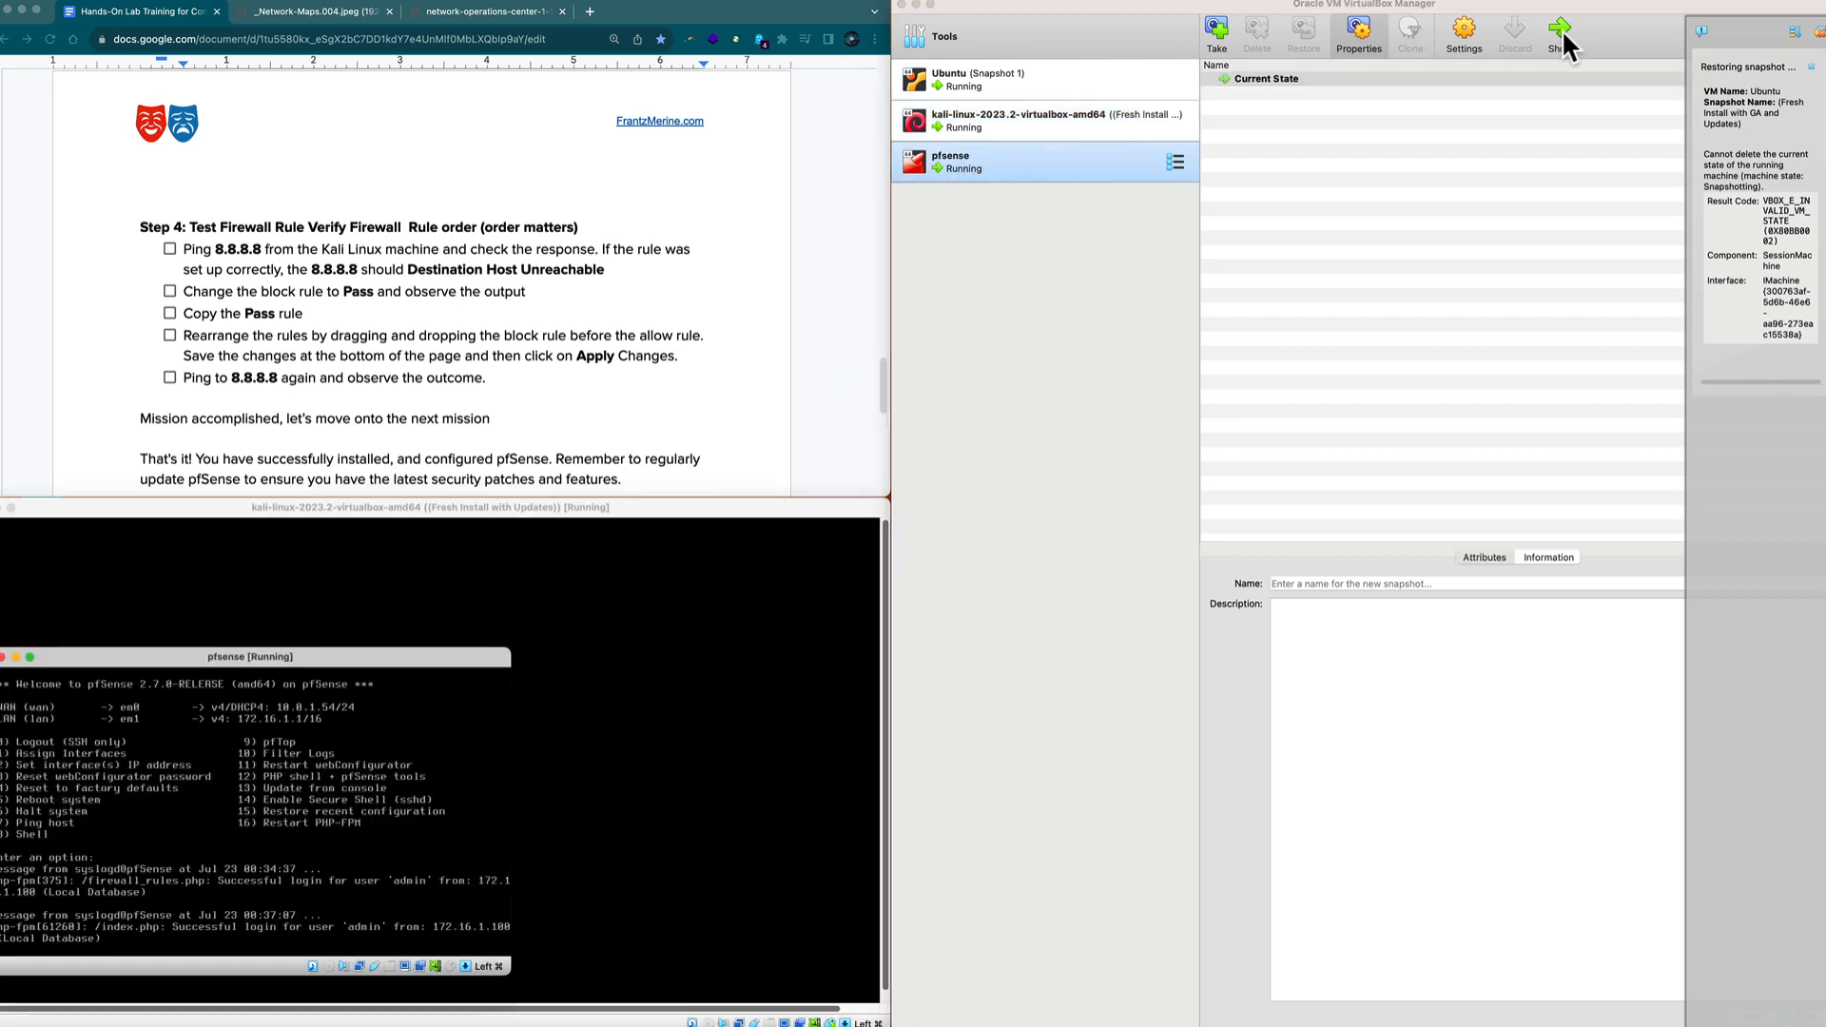
drag(473, 656, 1382, 15)
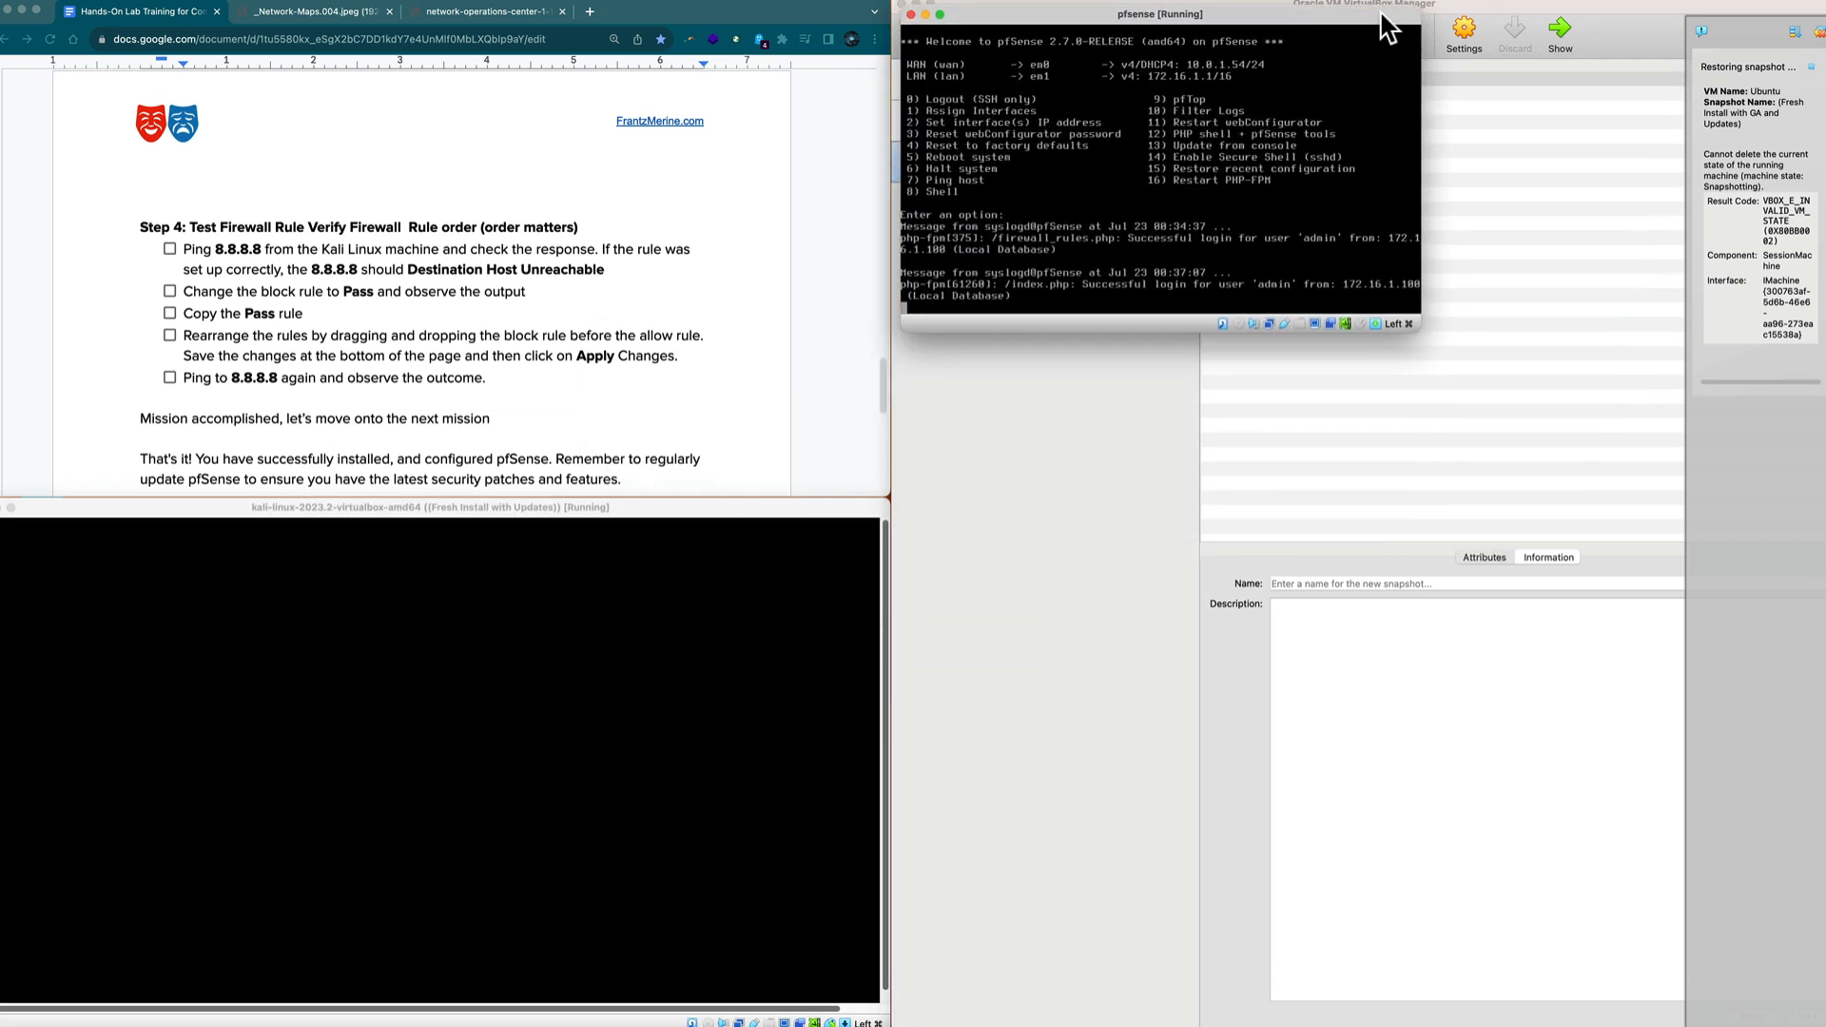
drag(1419, 330, 1796, 504)
Bring up the Ubuntu VM window, shrink it from the top, and minimize VirtualBox Manager.
click(1010, 613)
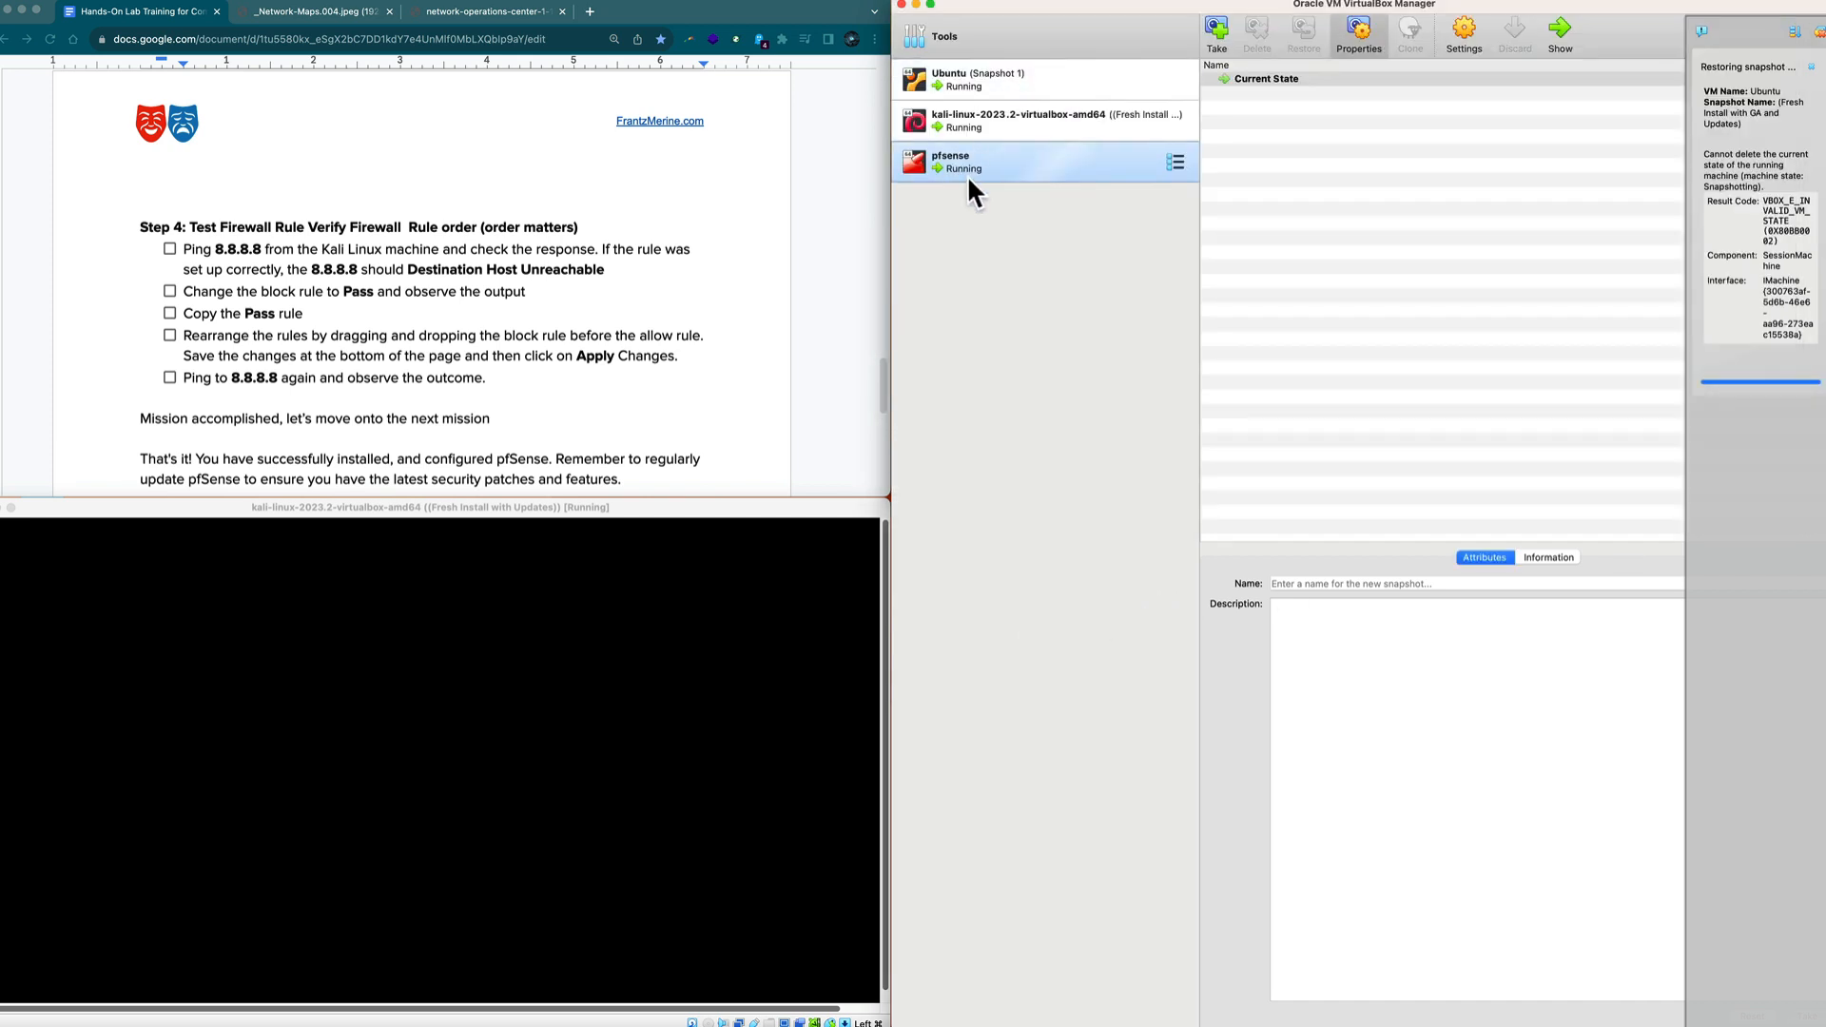
click(968, 80)
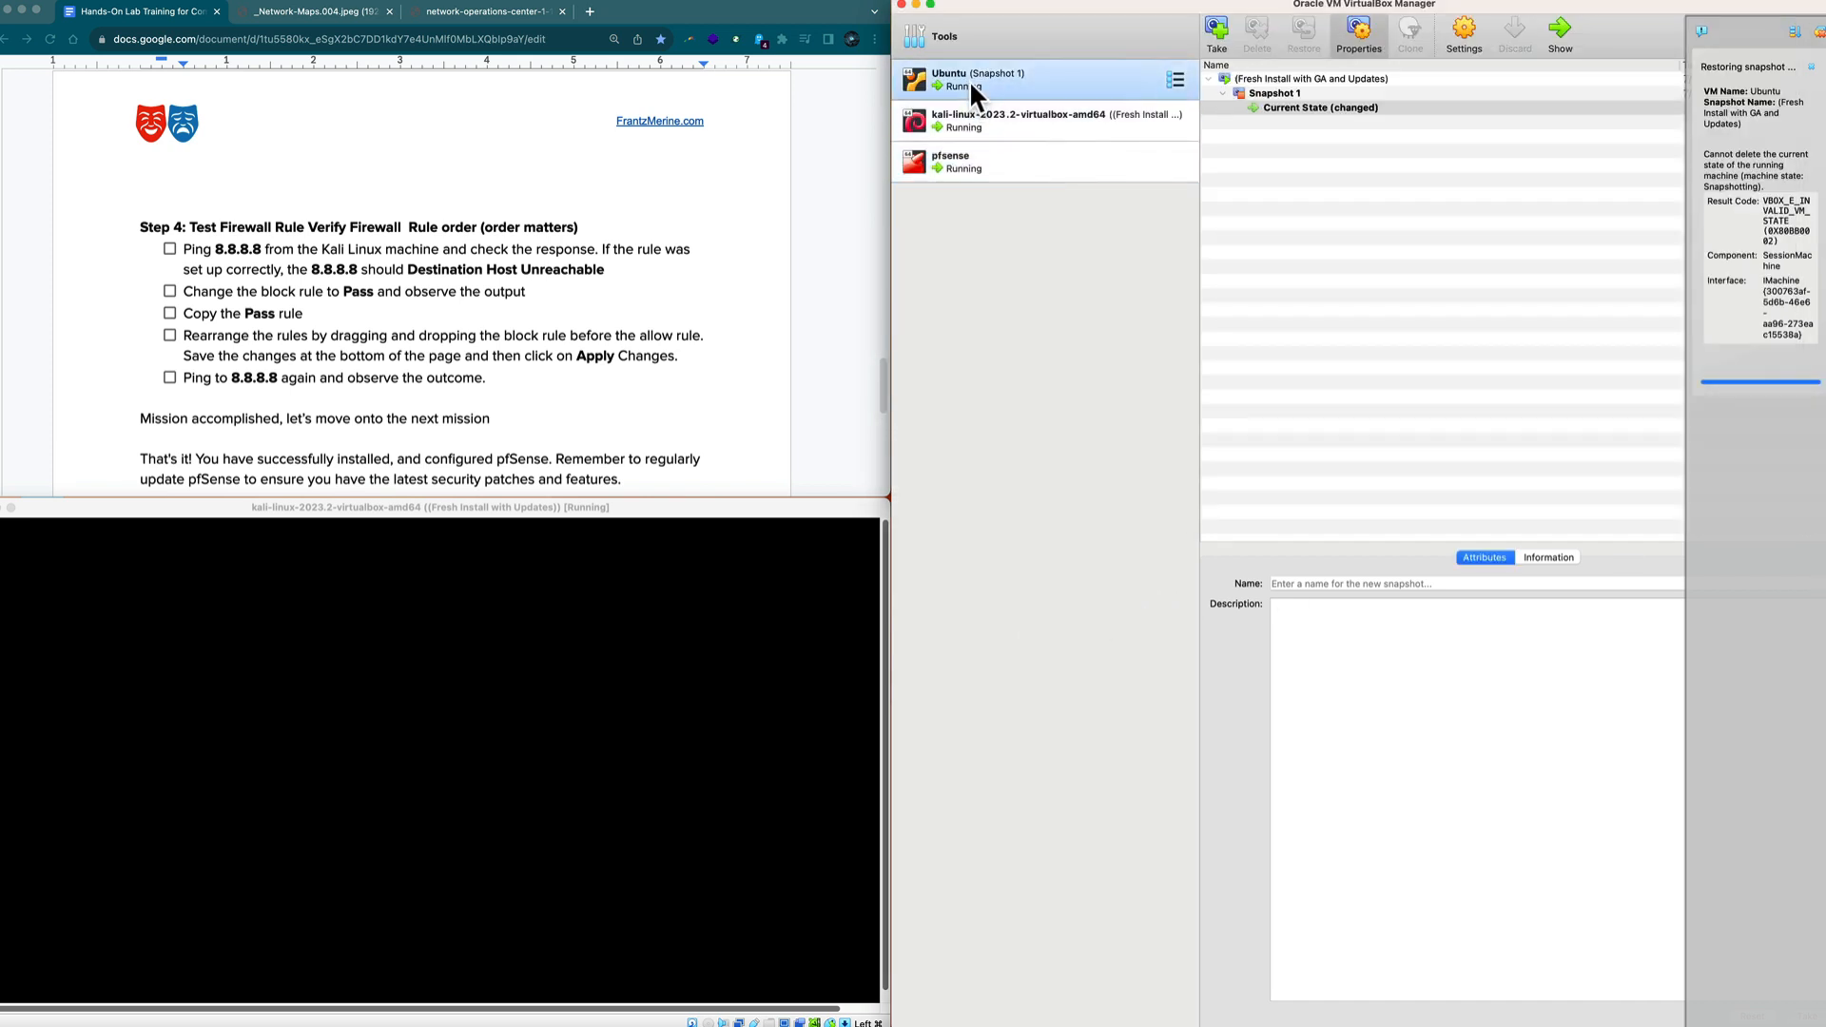
click(1560, 53)
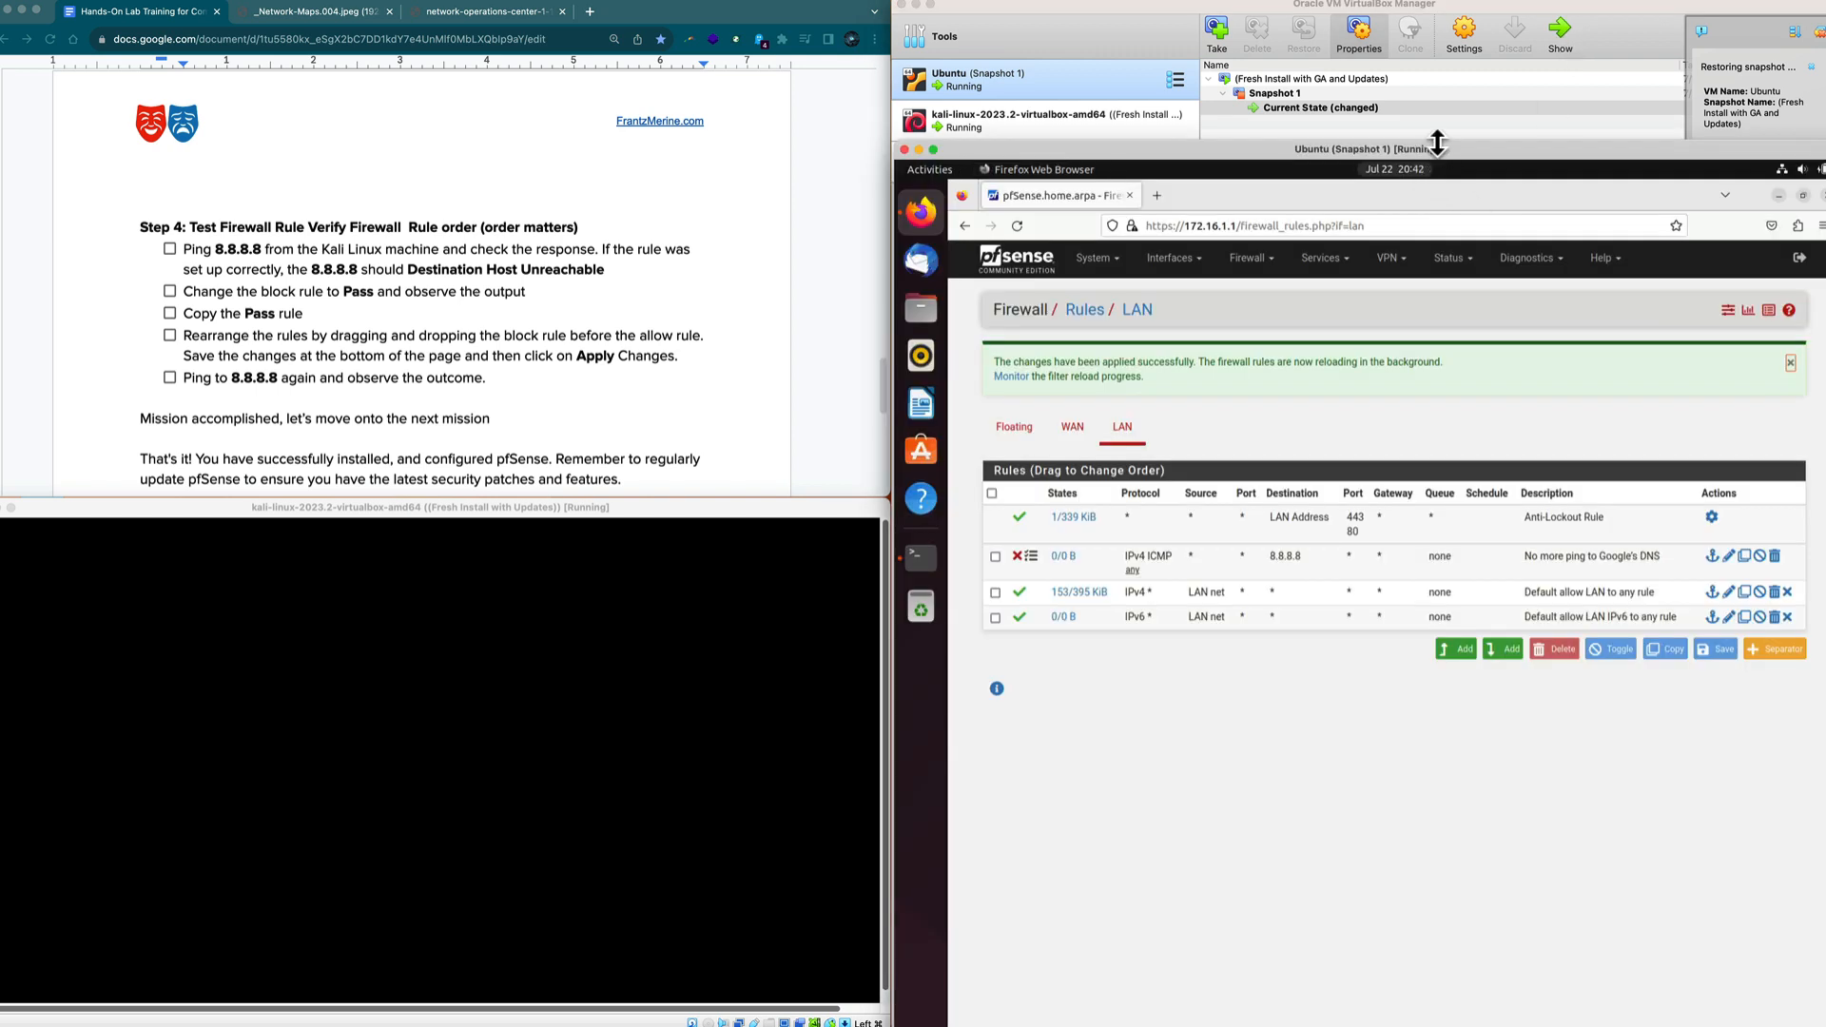
drag(1436, 142, 1439, 492)
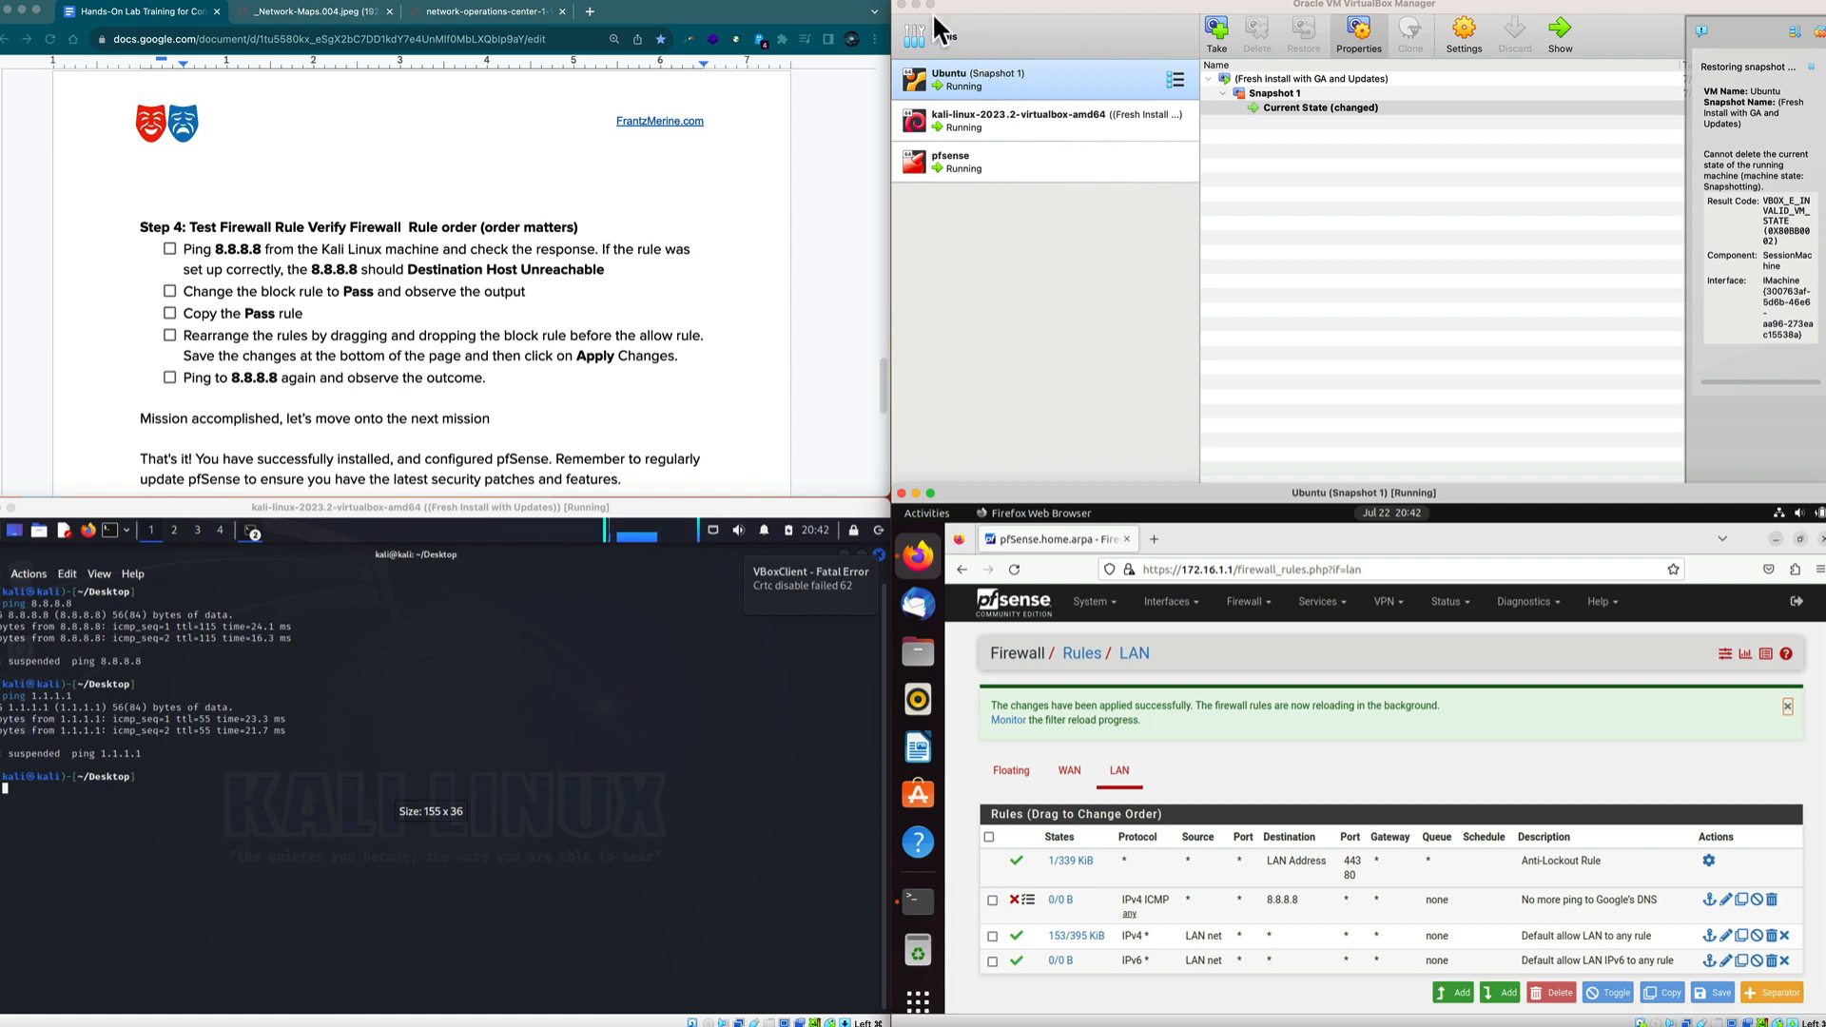
drag(933, 17, 995, 29)
click(950, 24)
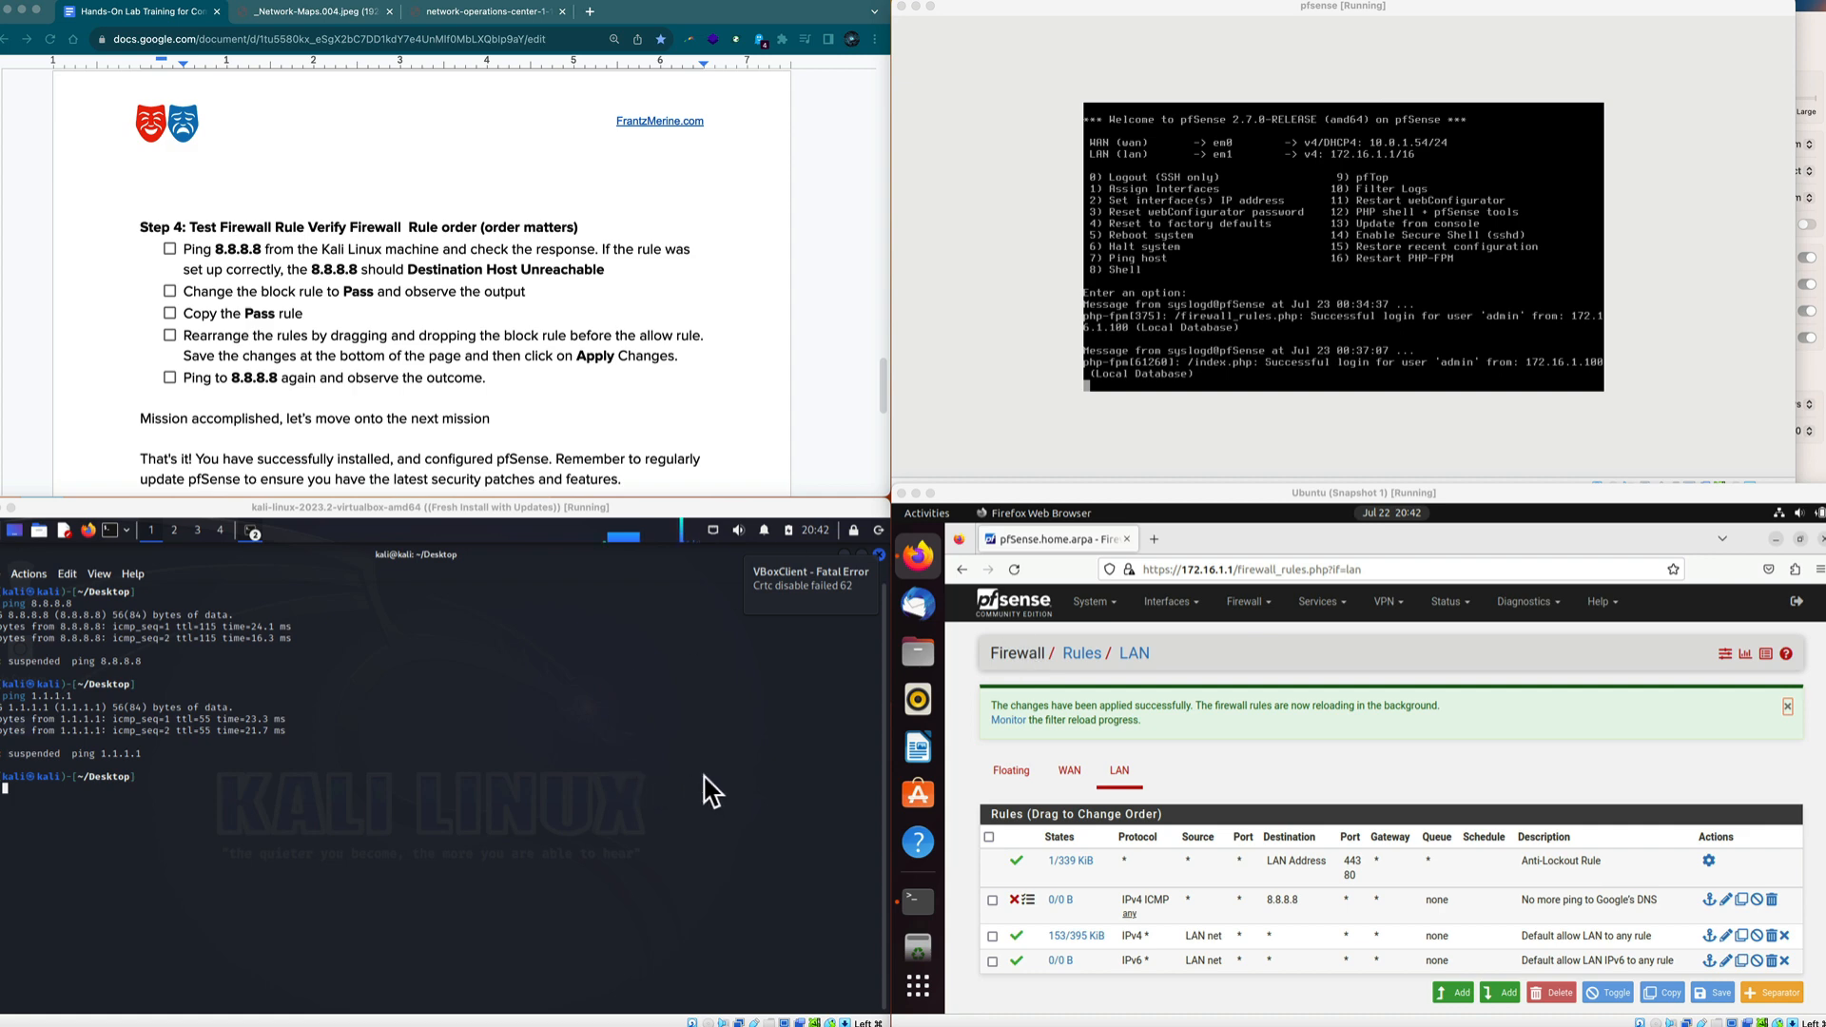
Switch Chrome from the network-operations-center image to the Network-Maps lab diagram.
click(478, 17)
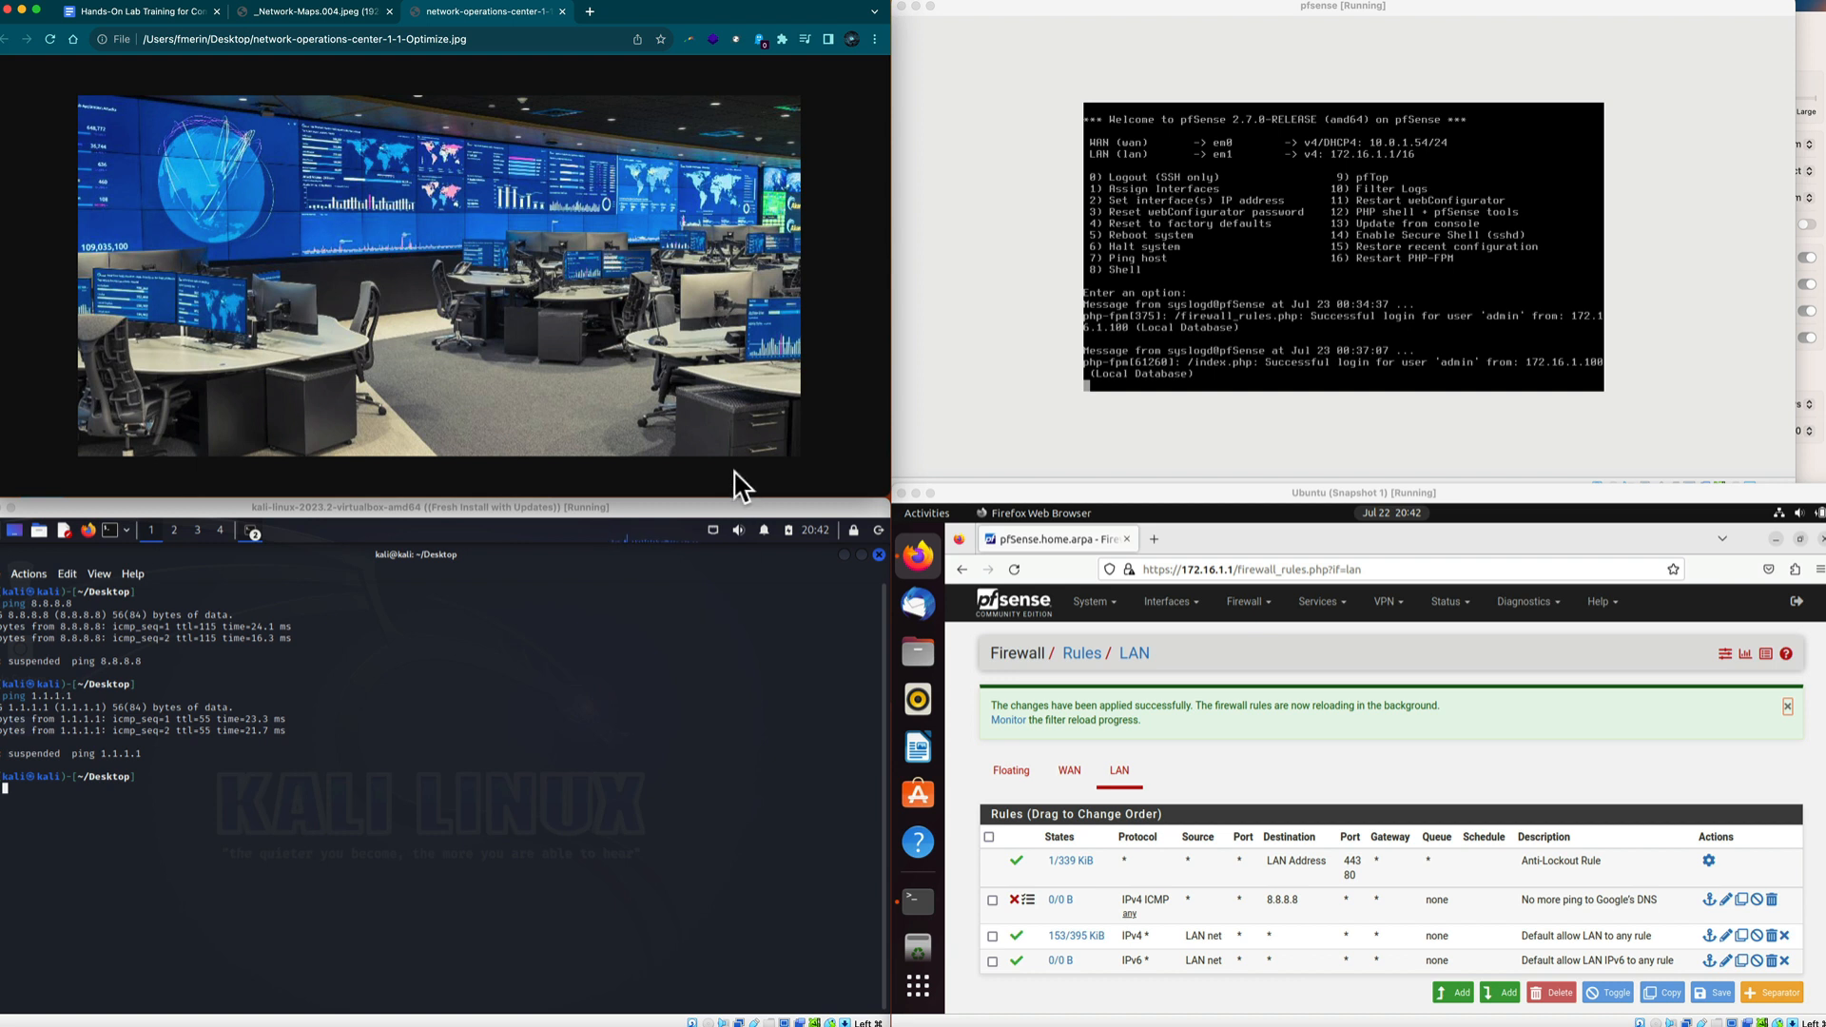
click(300, 13)
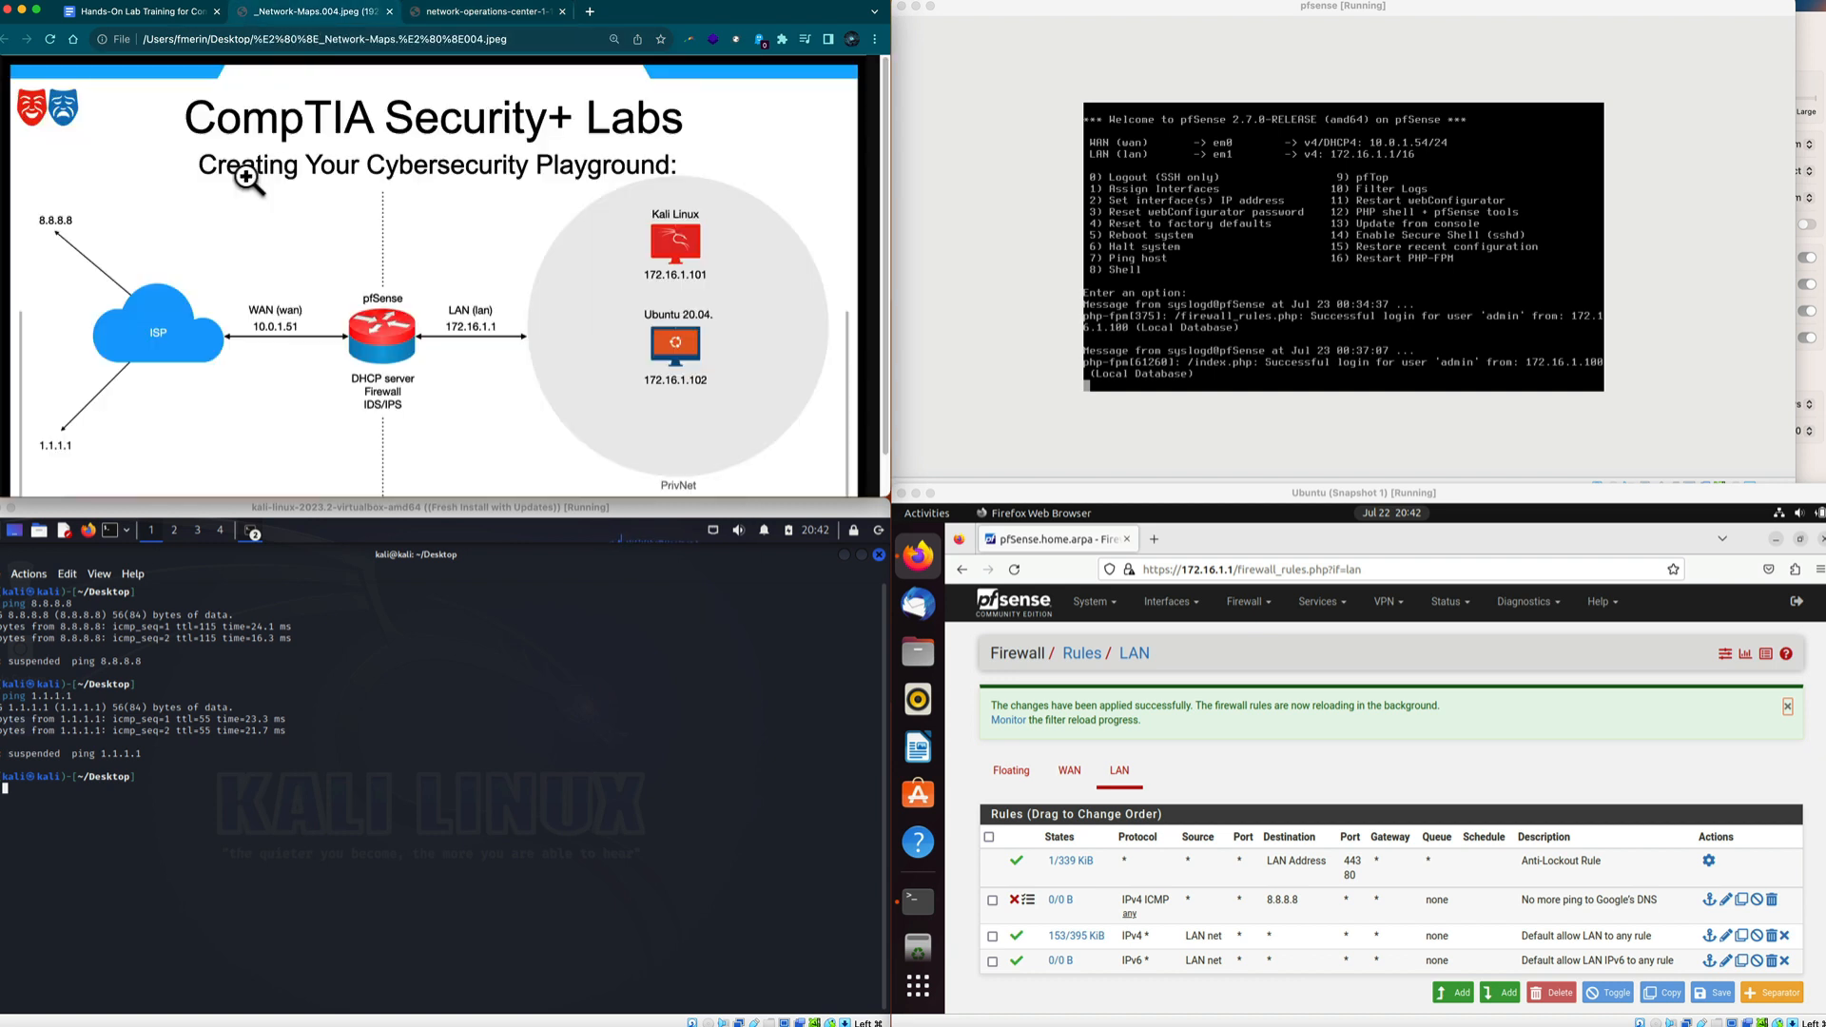